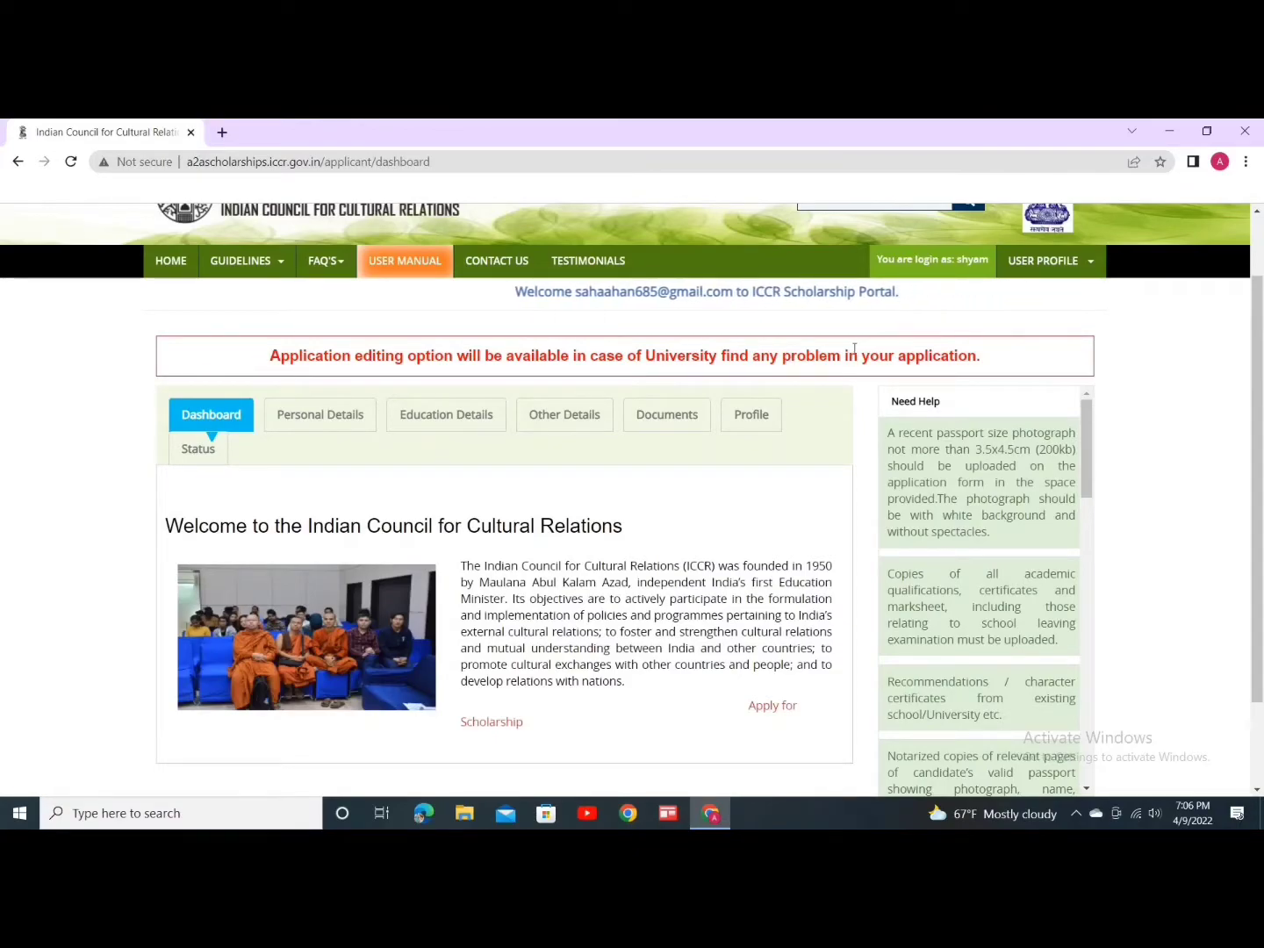
Step: Open the 2022–2023 scholarship application form from the Dashboard's 'Apply for Scholarship' link
scroll(864, 352, up, 1)
scroll(451, 515, down, 3)
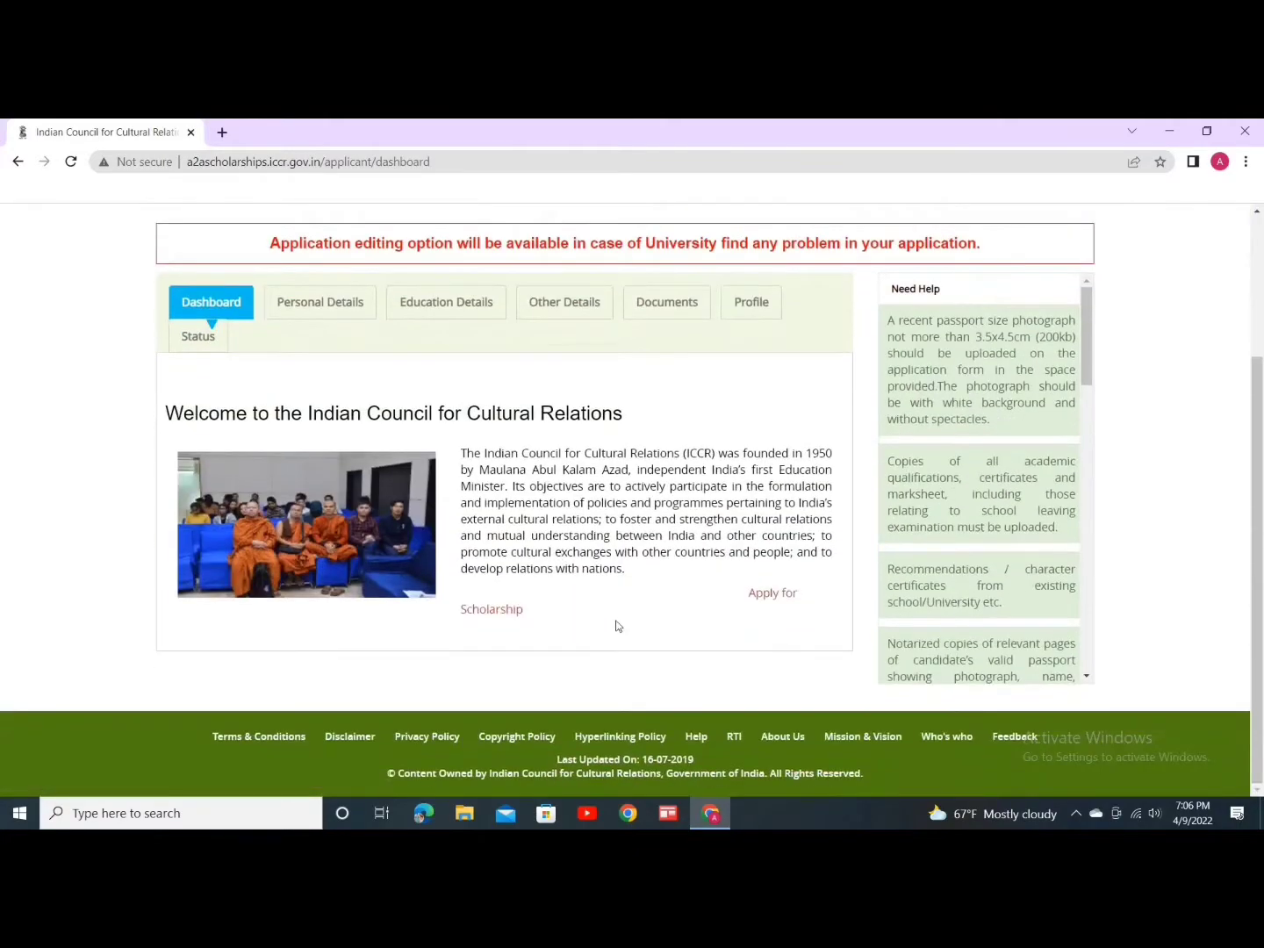
click(765, 602)
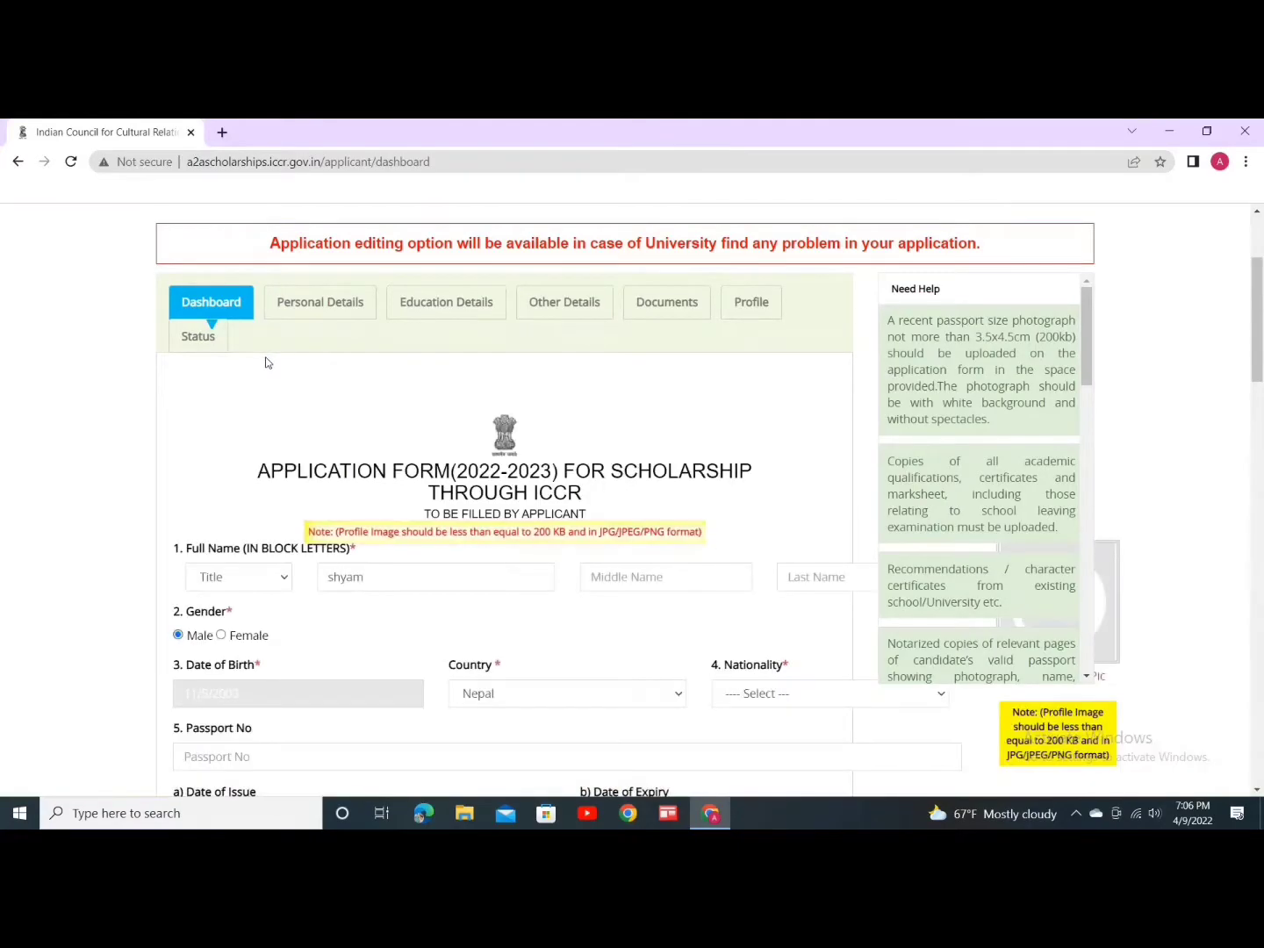
scroll(368, 552, down, 1)
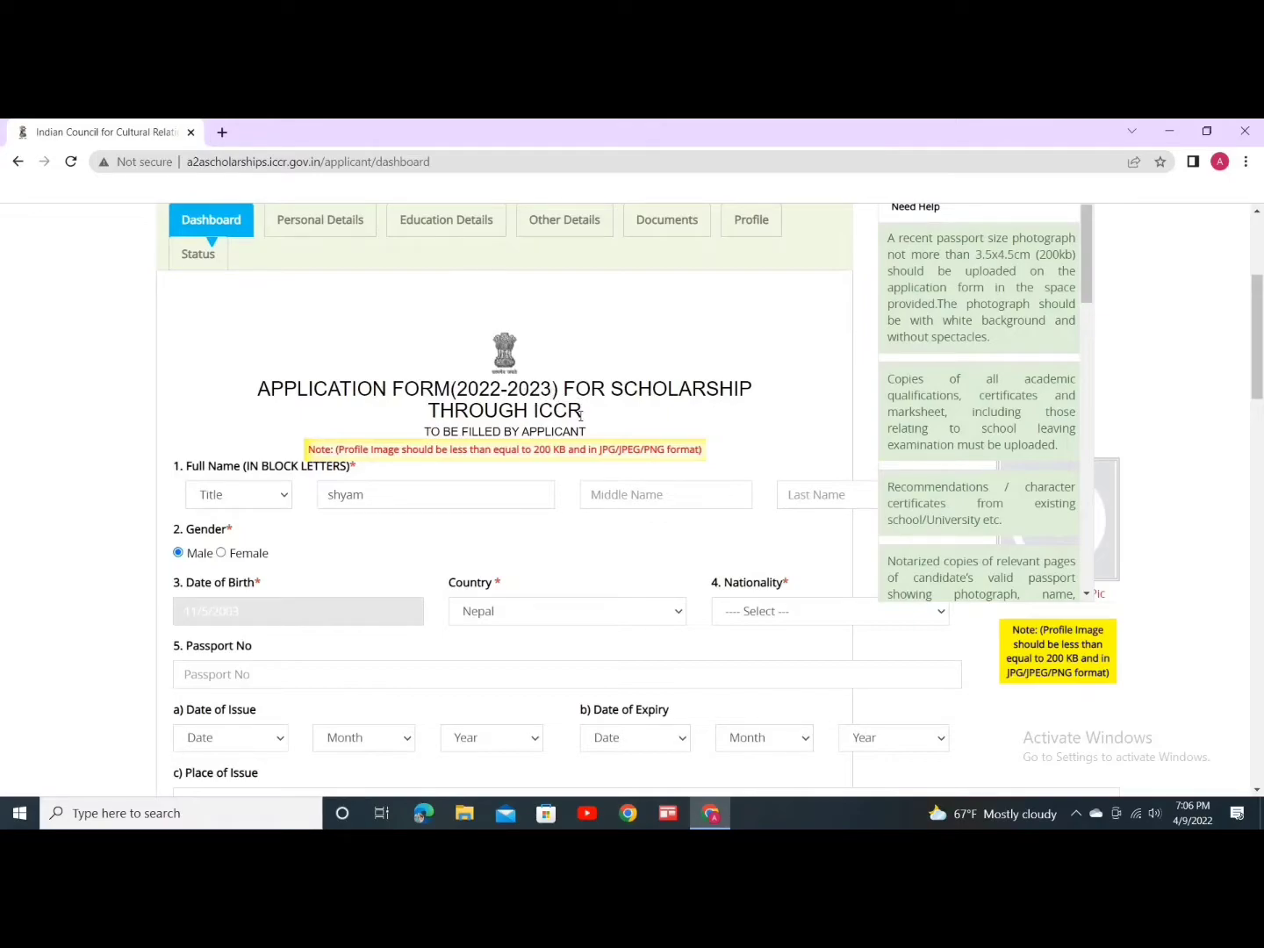
scroll(397, 450, down, 1)
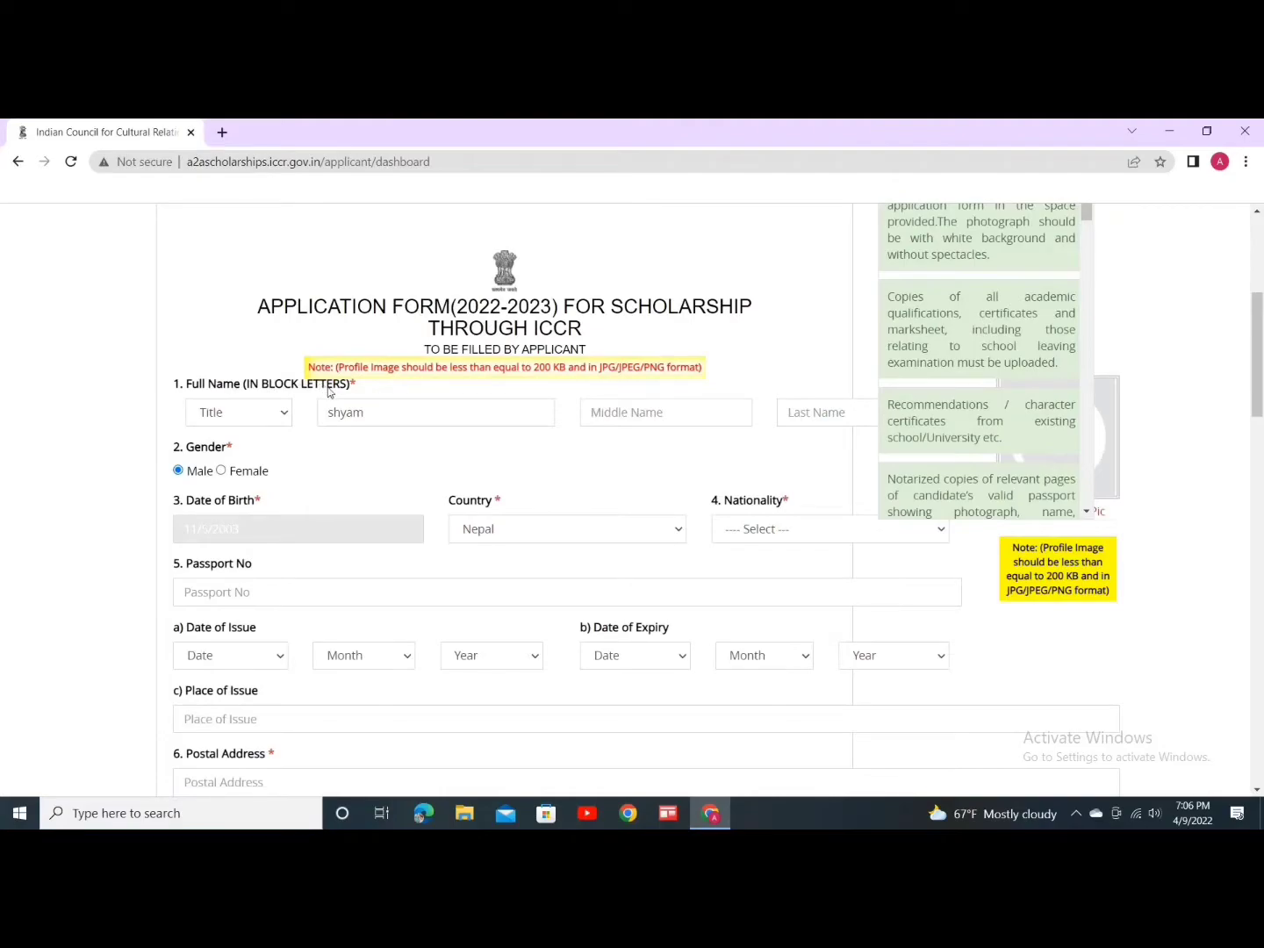
Step: Set the title to Mr., retype the applicant's first name in capitals, and enter the last name
click(280, 414)
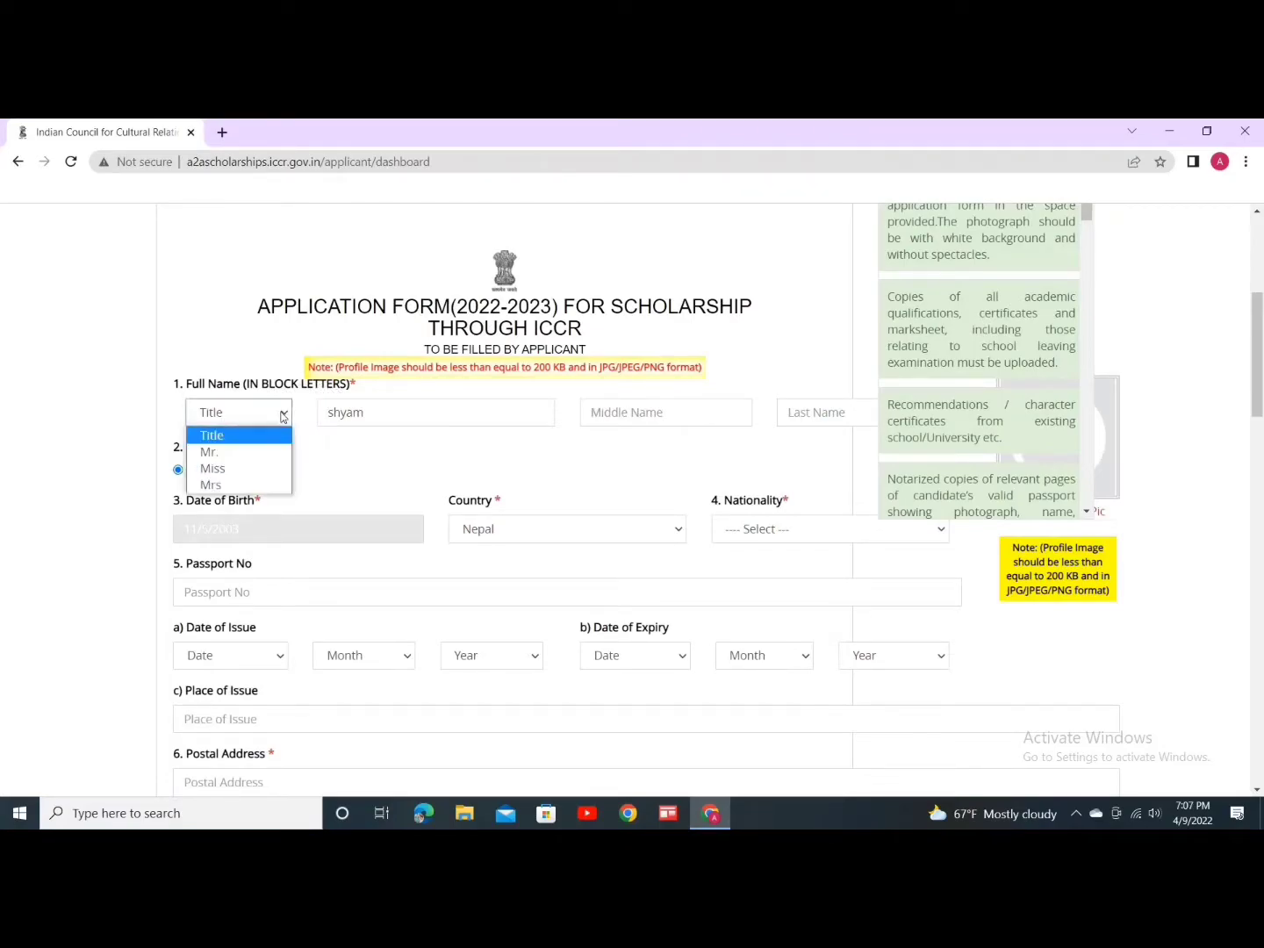
click(246, 453)
click(403, 416)
key(BackSpace)
key(BackSpace)
key(BackSpace)
key(BackSpace)
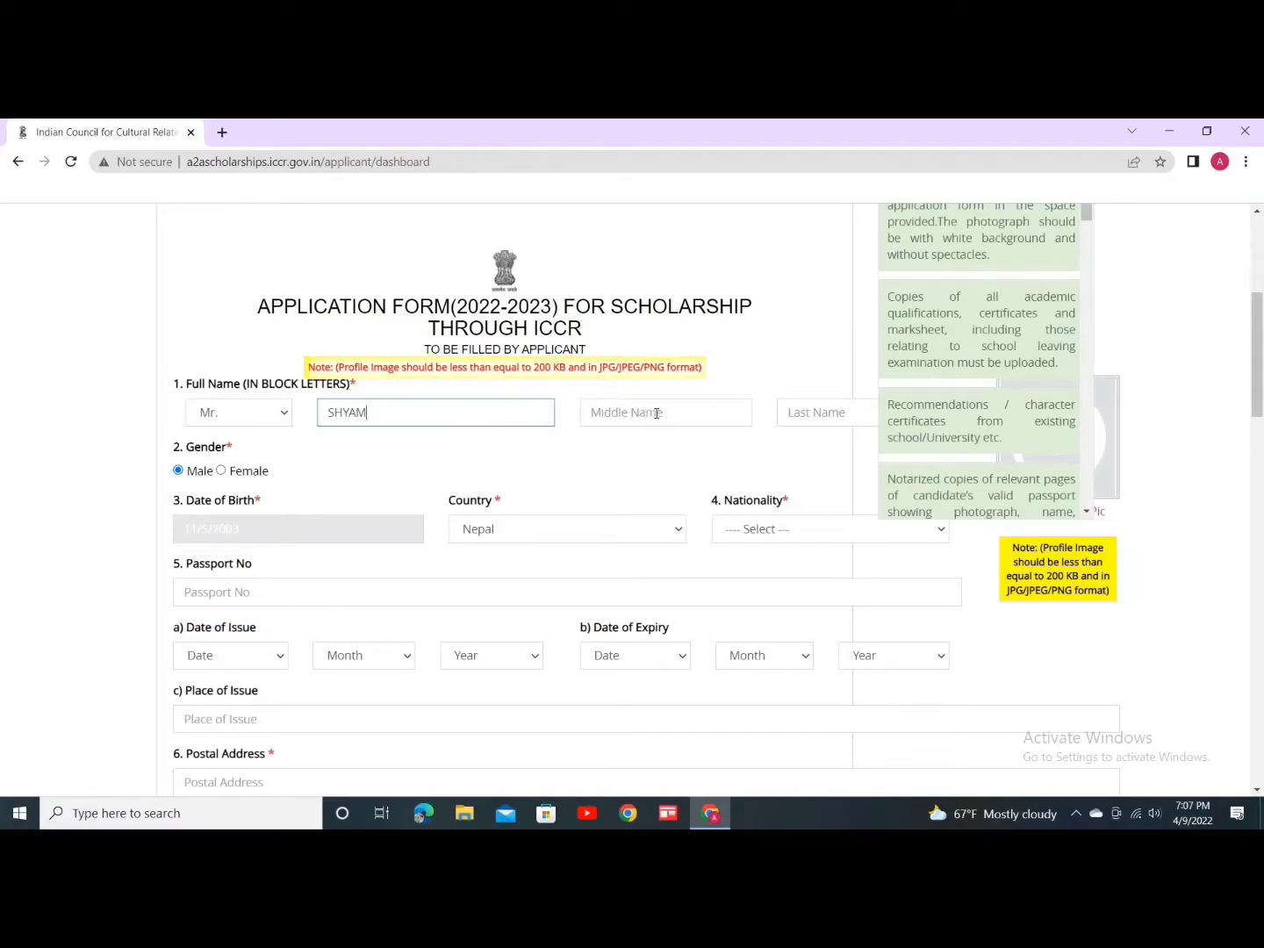
click(812, 414)
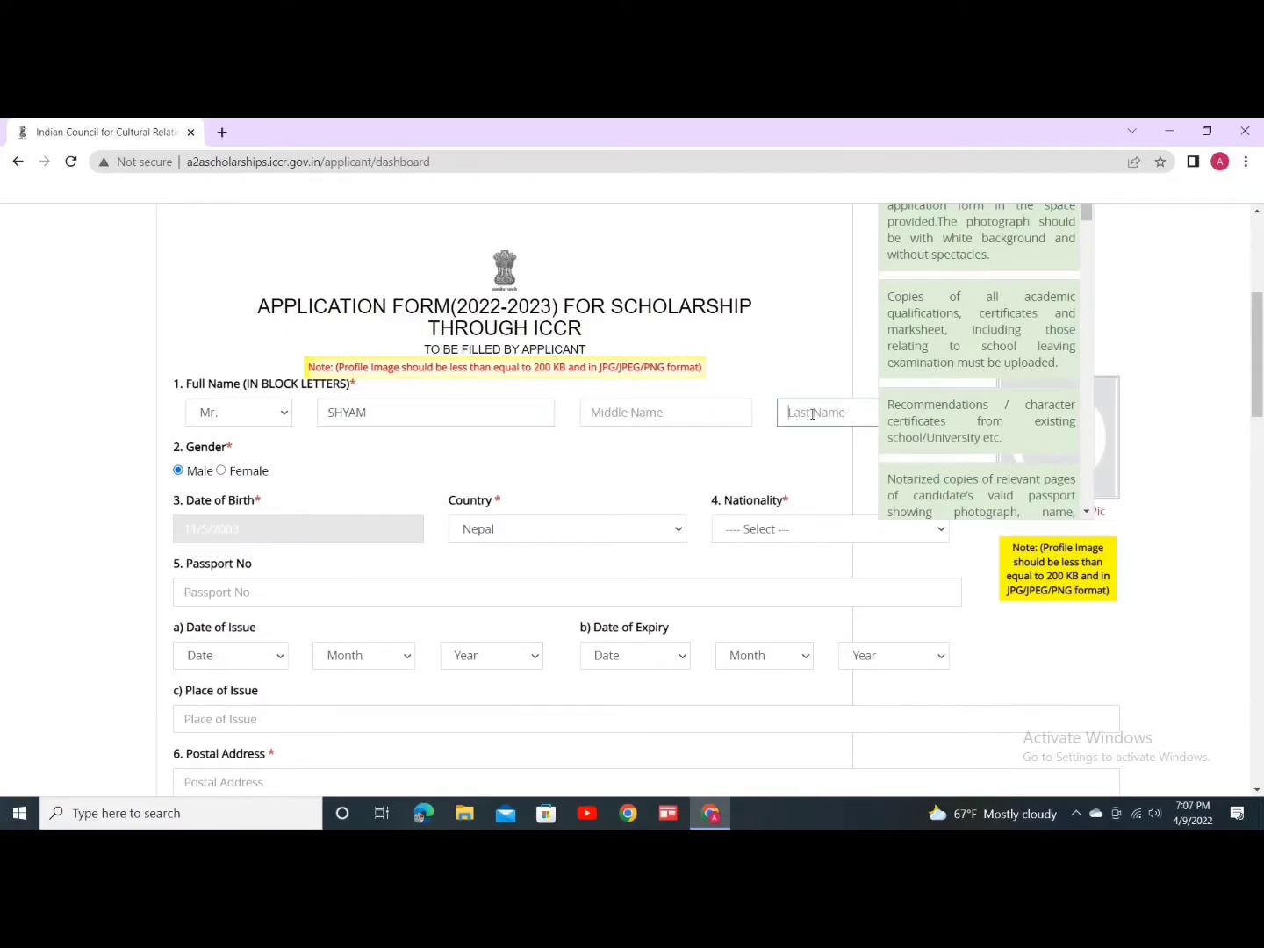
click(1204, 130)
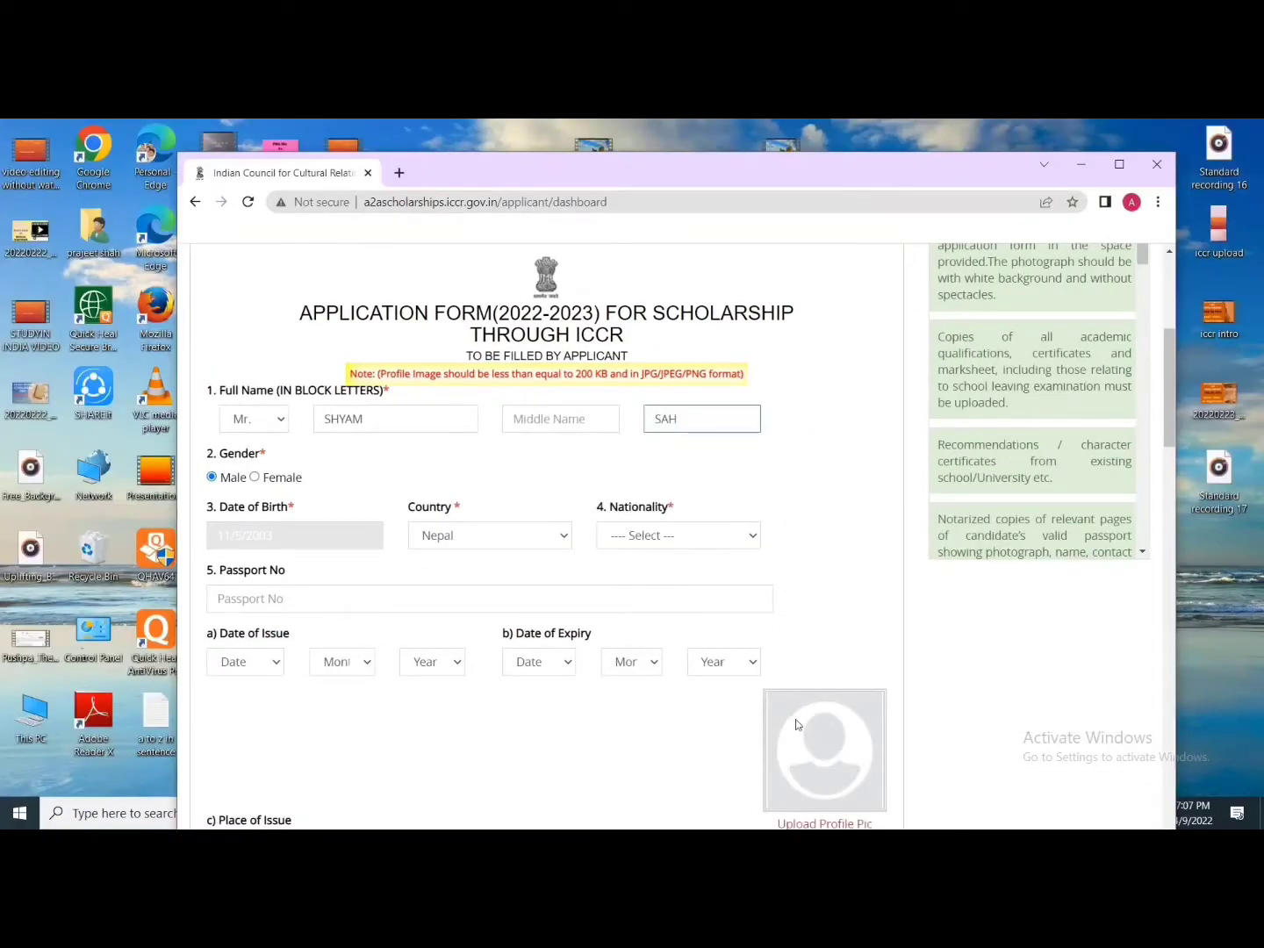
Step: Set the nationality to Nepal and enter the applicant's passport number
scroll(798, 716, down, 1)
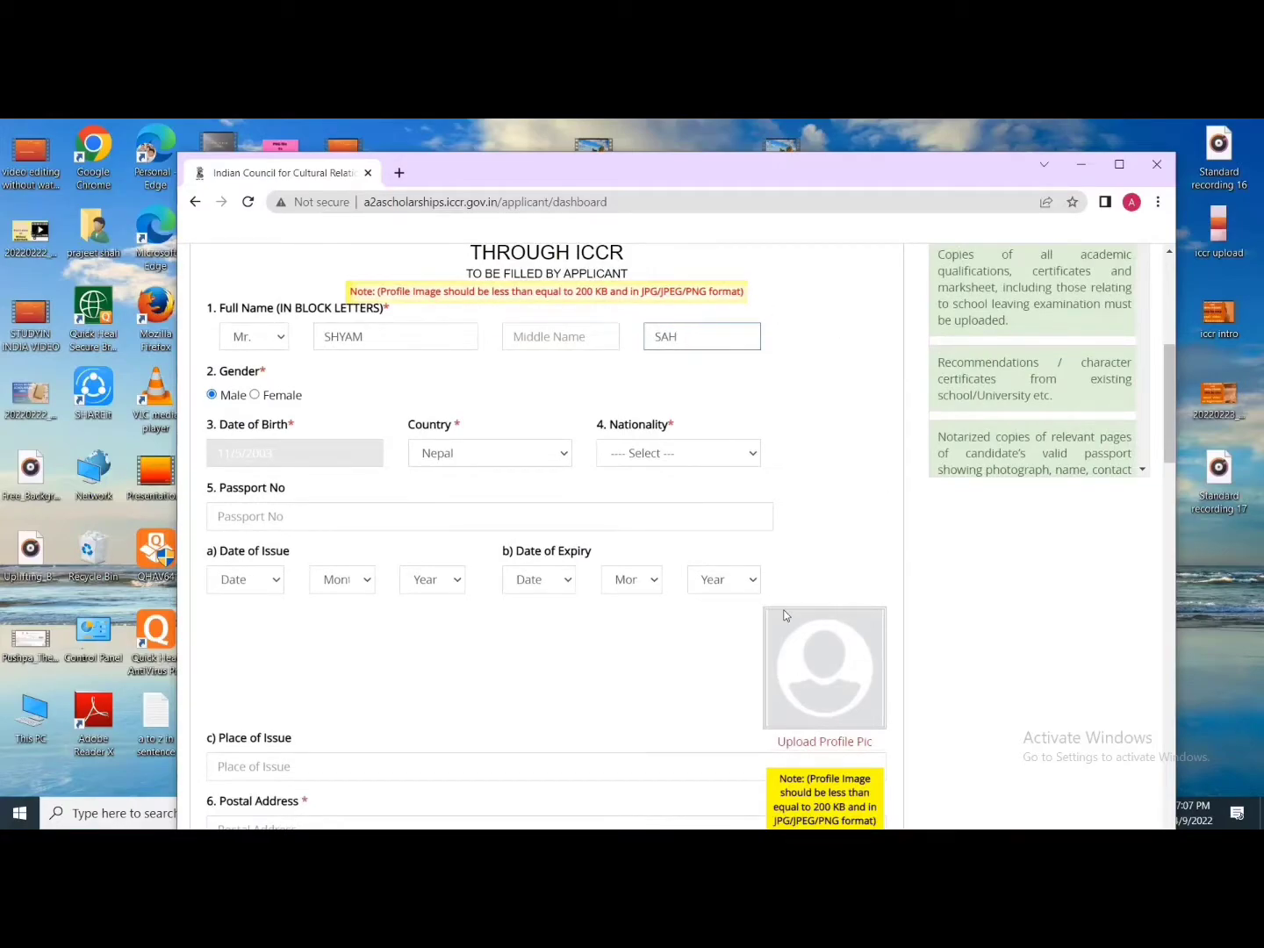
scroll(781, 606, down, 1)
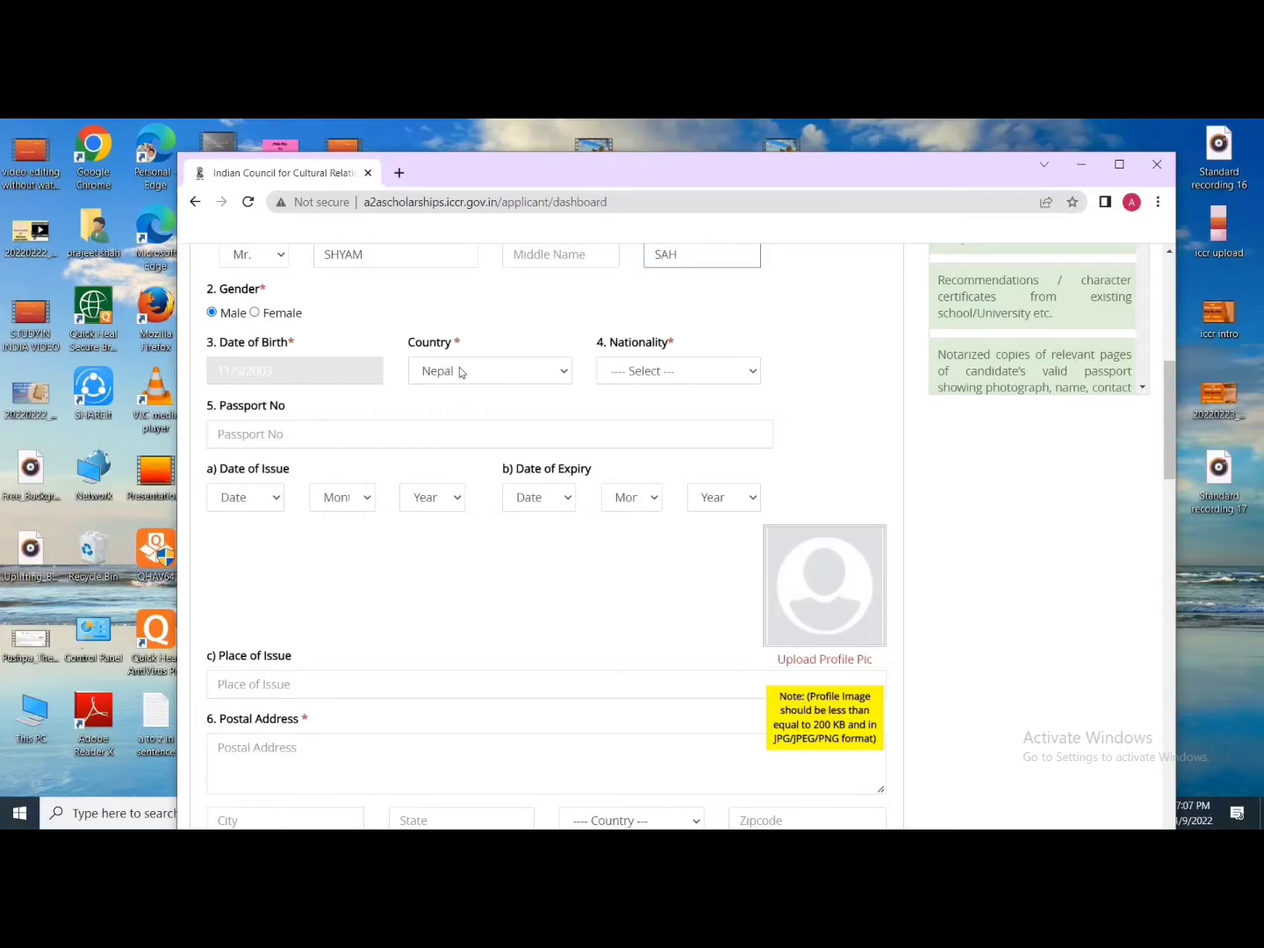
click(659, 373)
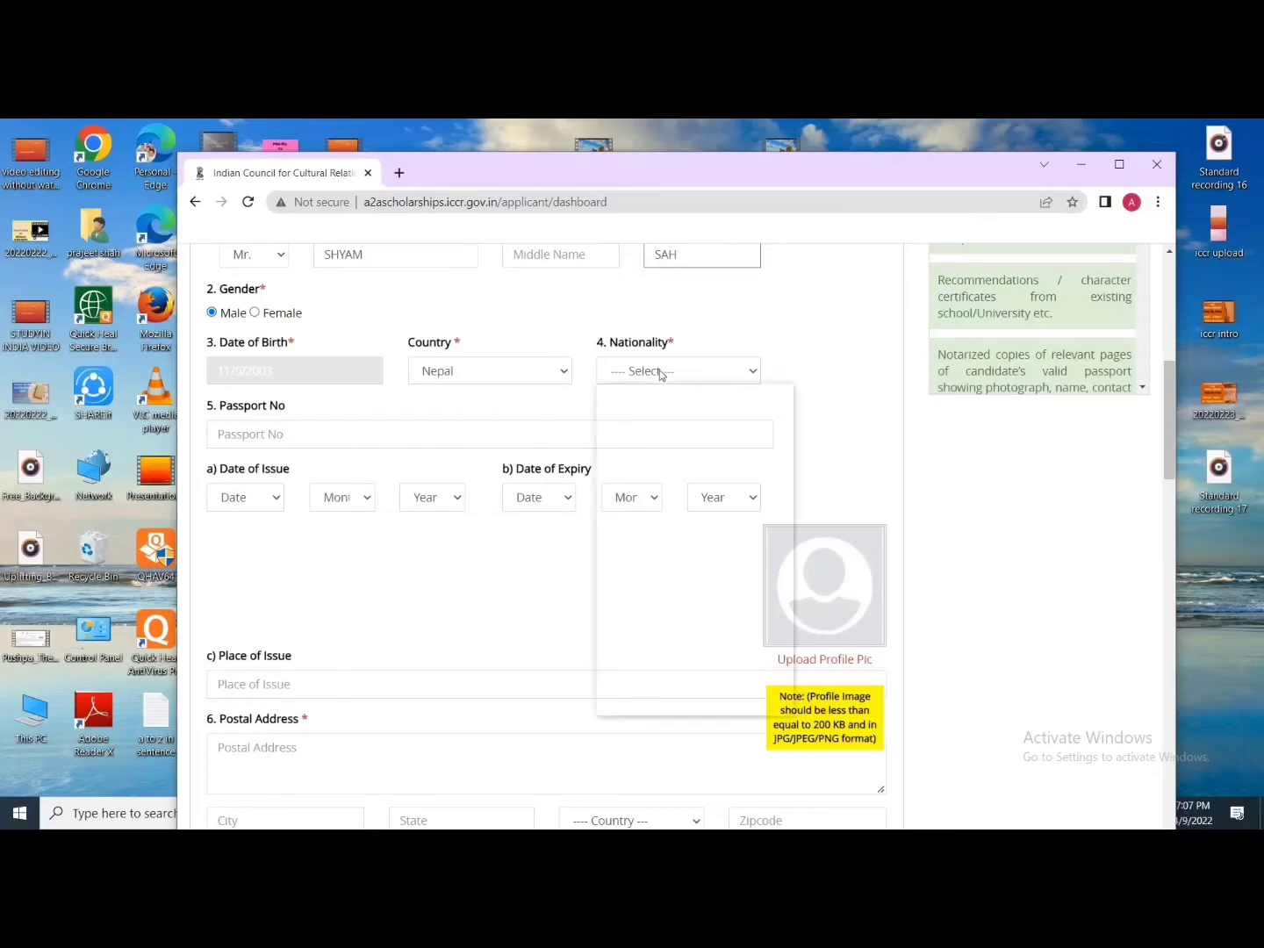
text(nepal)
key(Return)
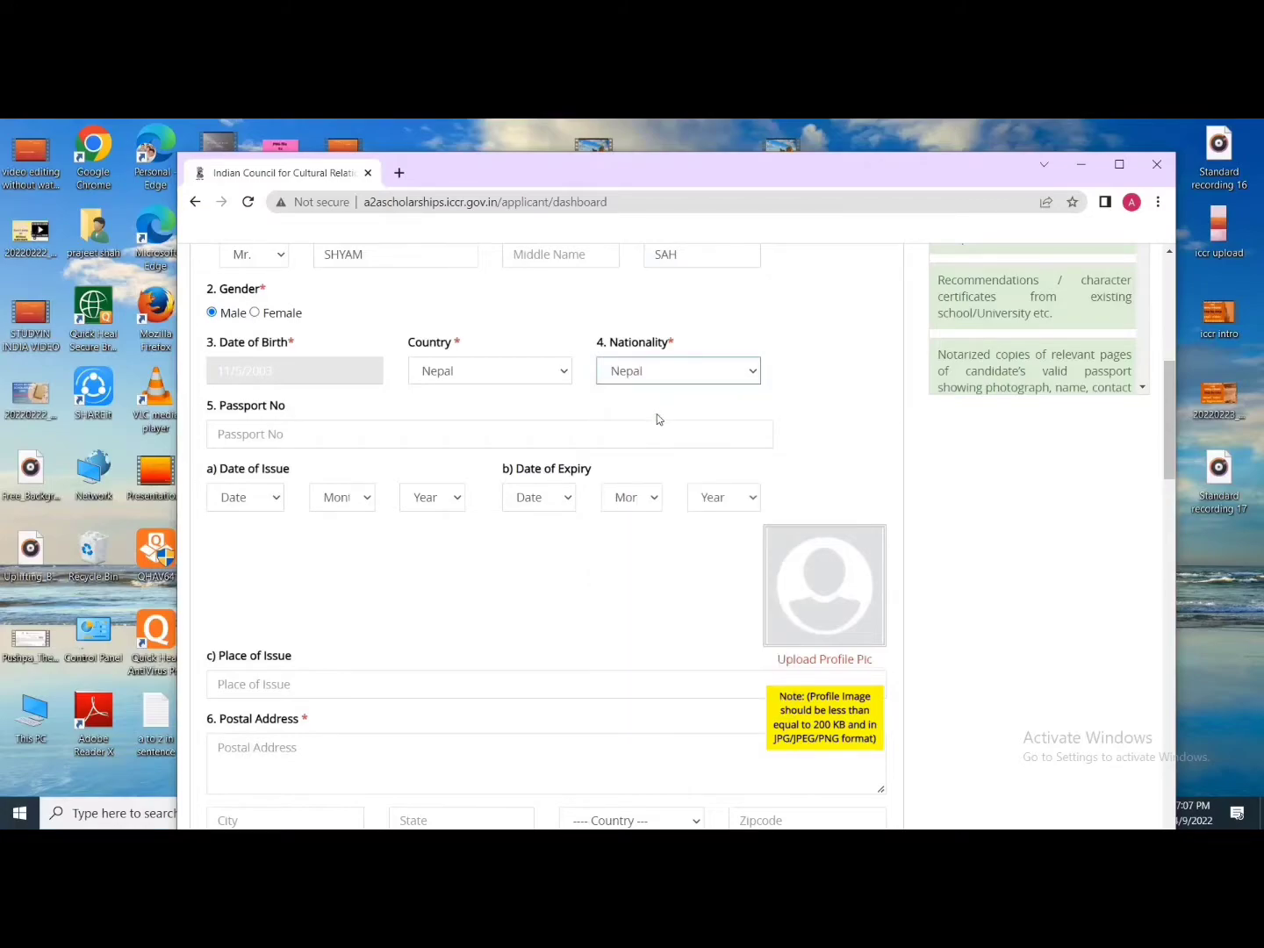
click(358, 434)
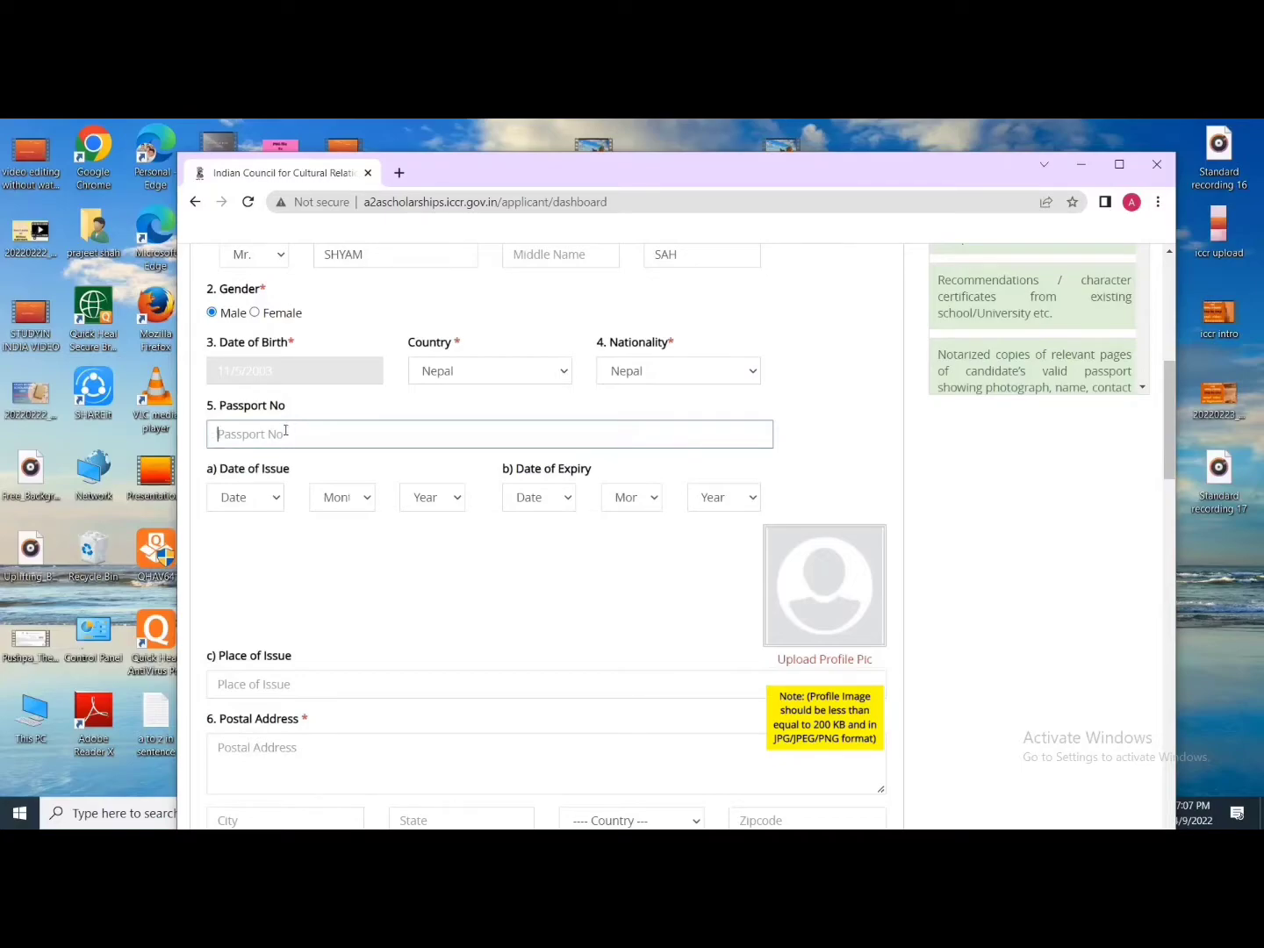
scroll(286, 443, down, 1)
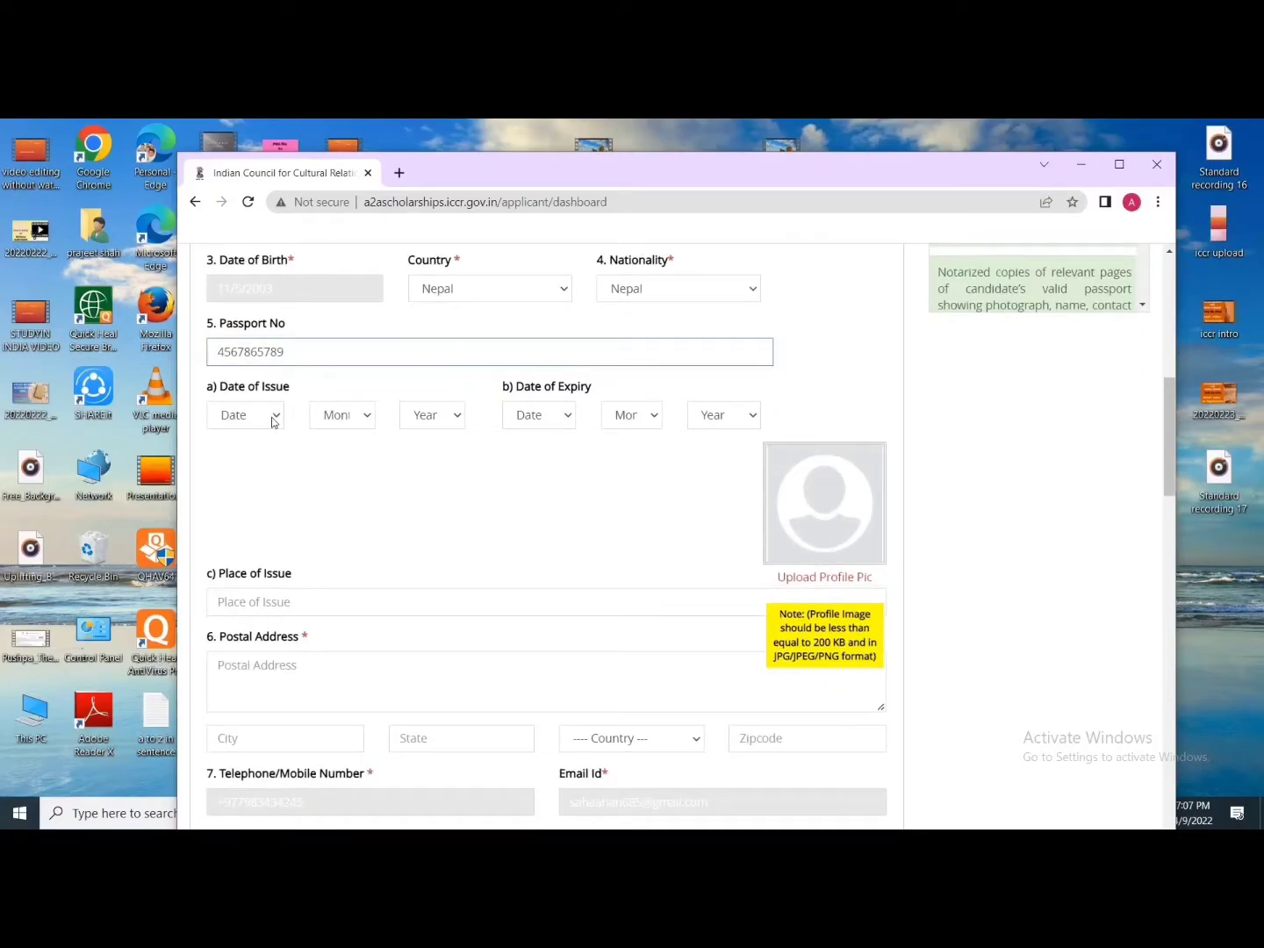
Step: Set the passport date of issue to 19 Apr 2021
click(272, 423)
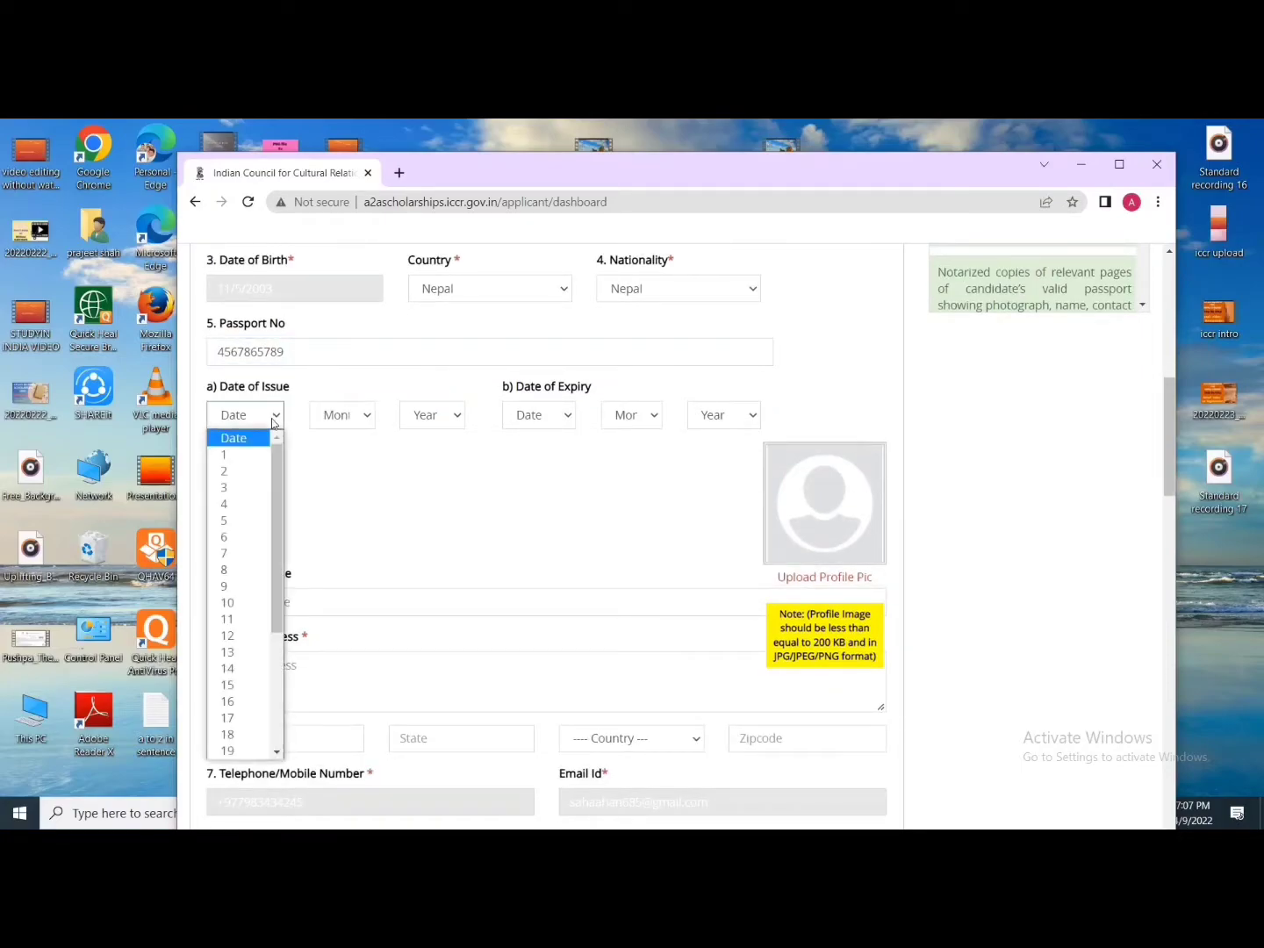
scroll(229, 608, down, 2)
click(230, 583)
click(359, 414)
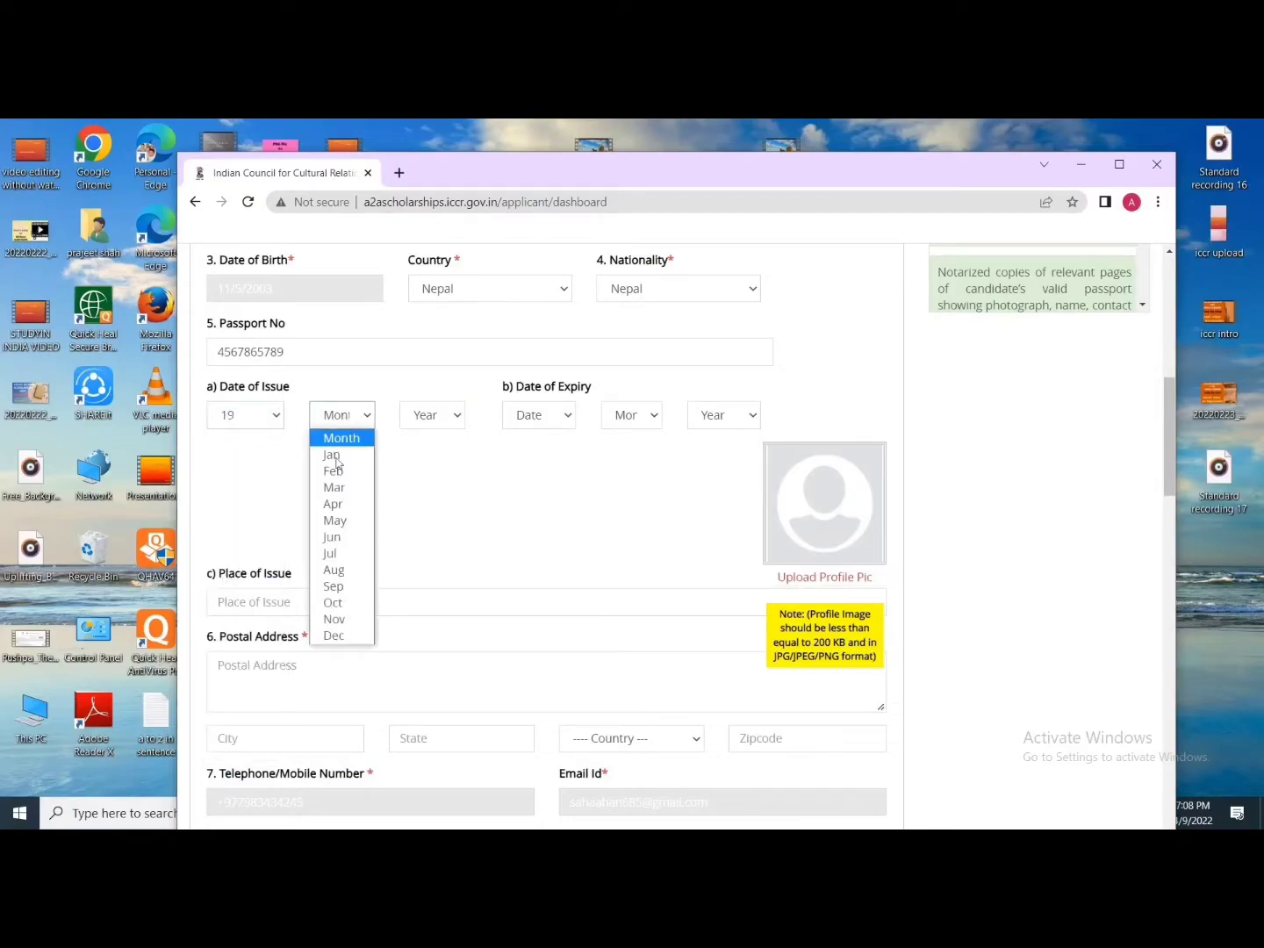
click(333, 504)
click(431, 414)
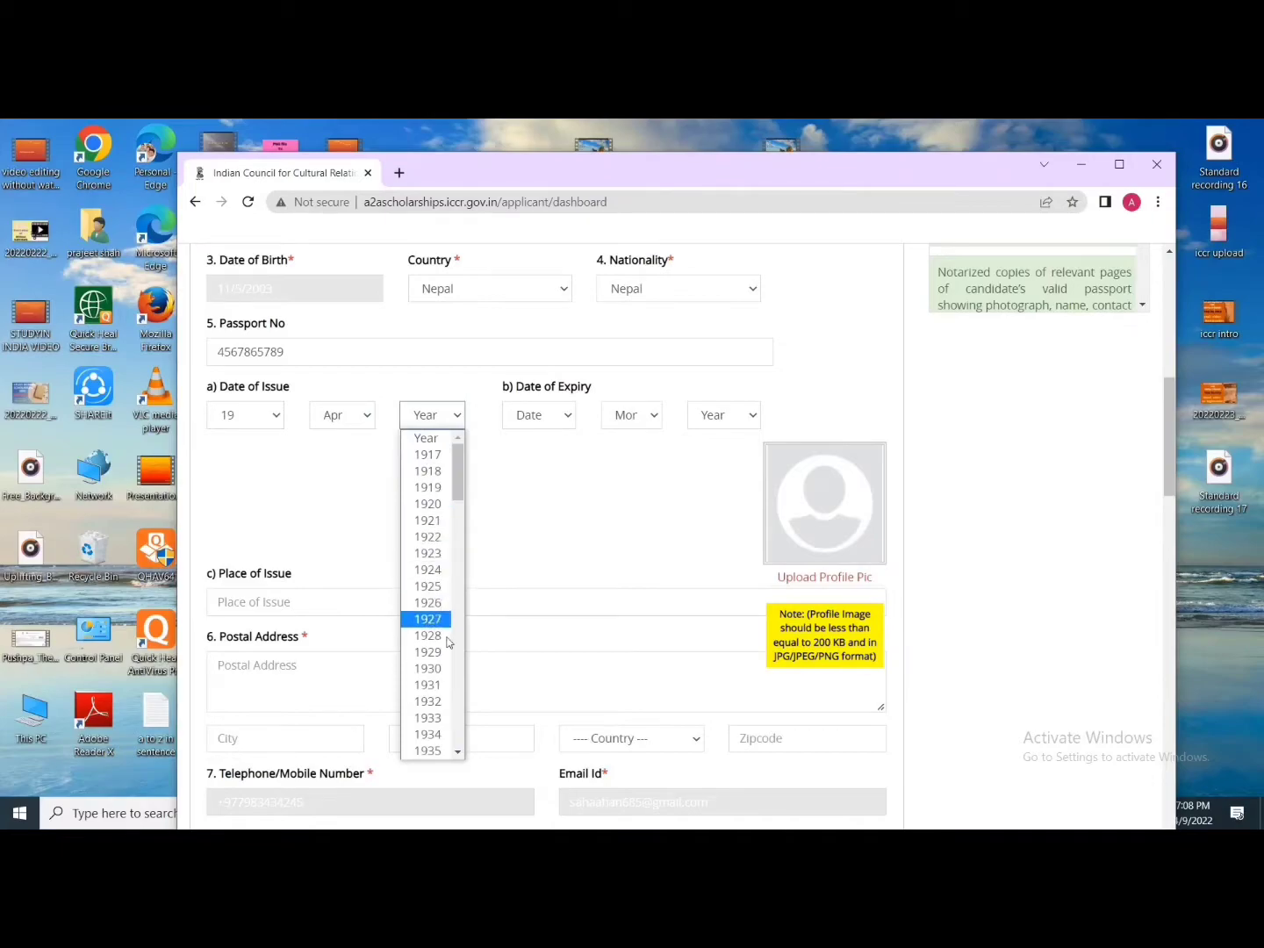
scroll(444, 650, down, 15)
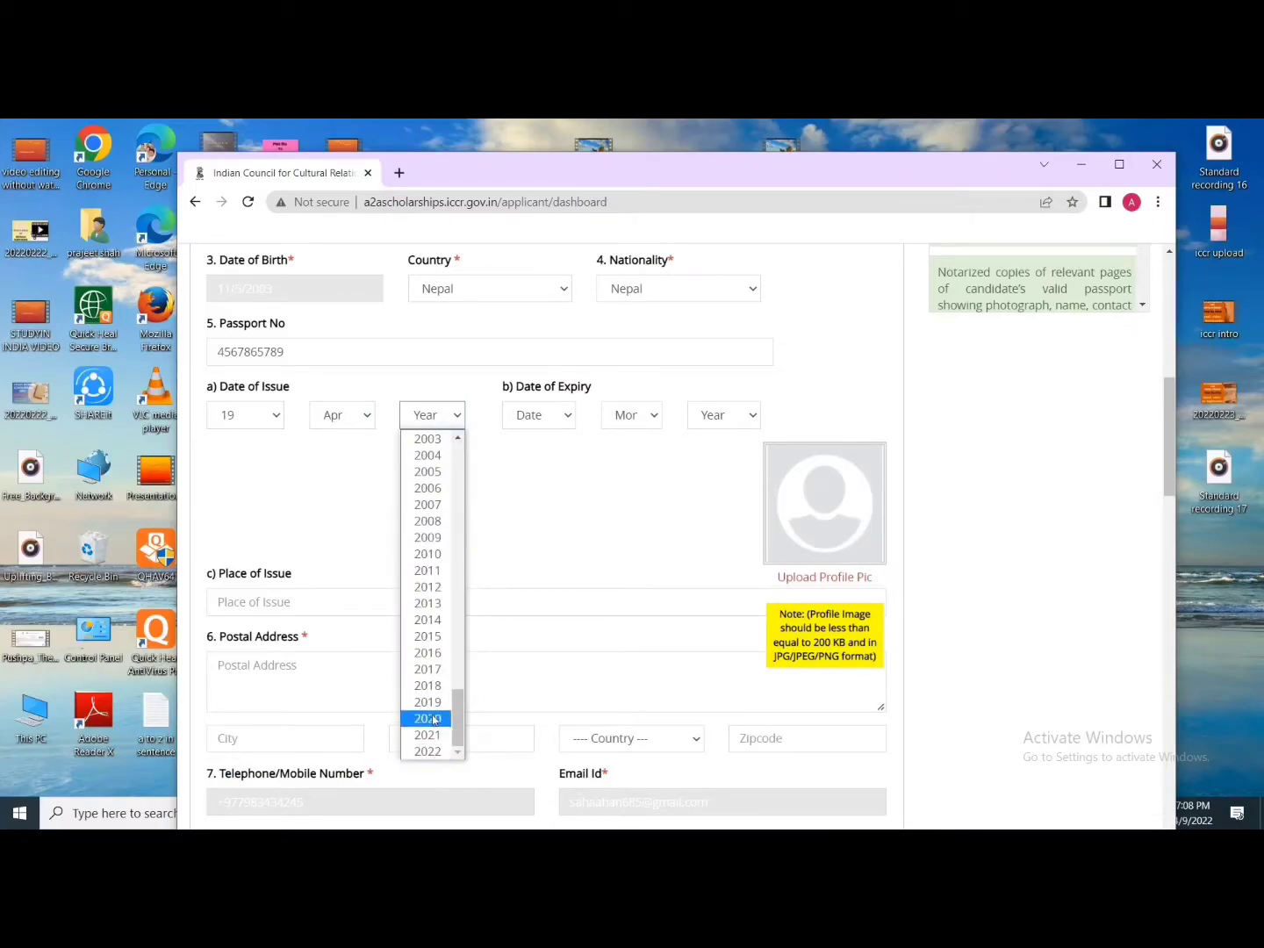
click(428, 750)
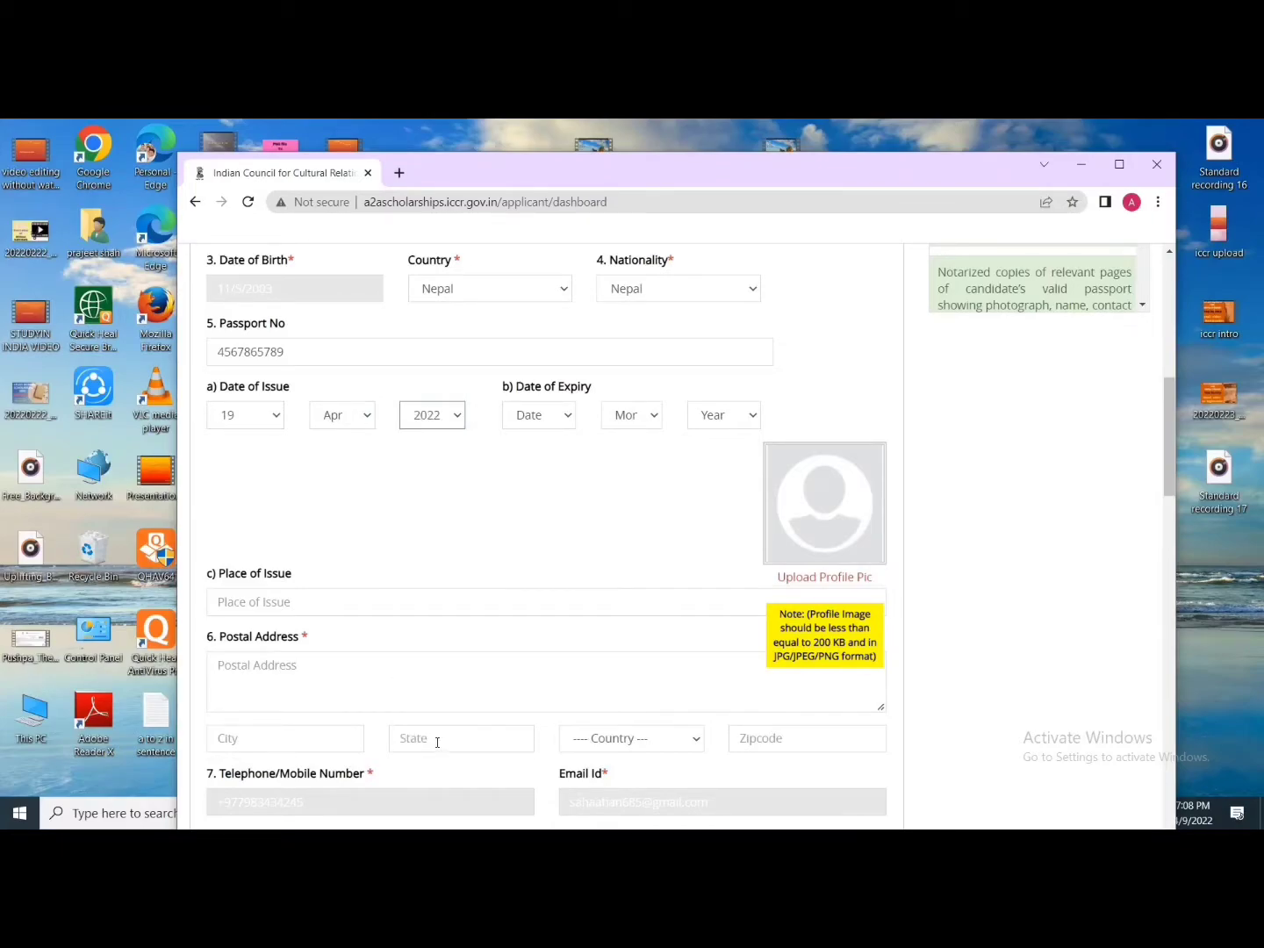
click(431, 414)
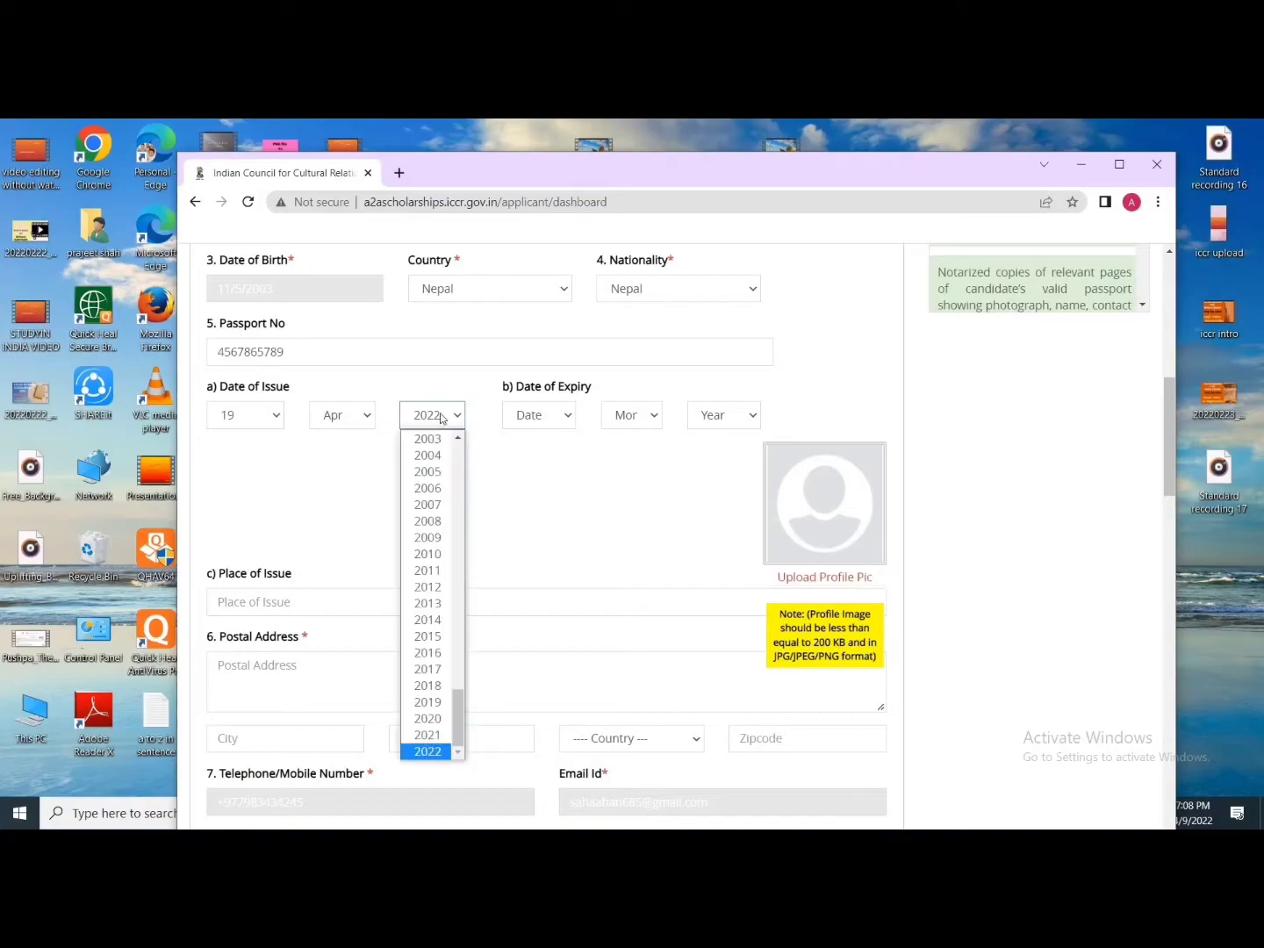
click(428, 734)
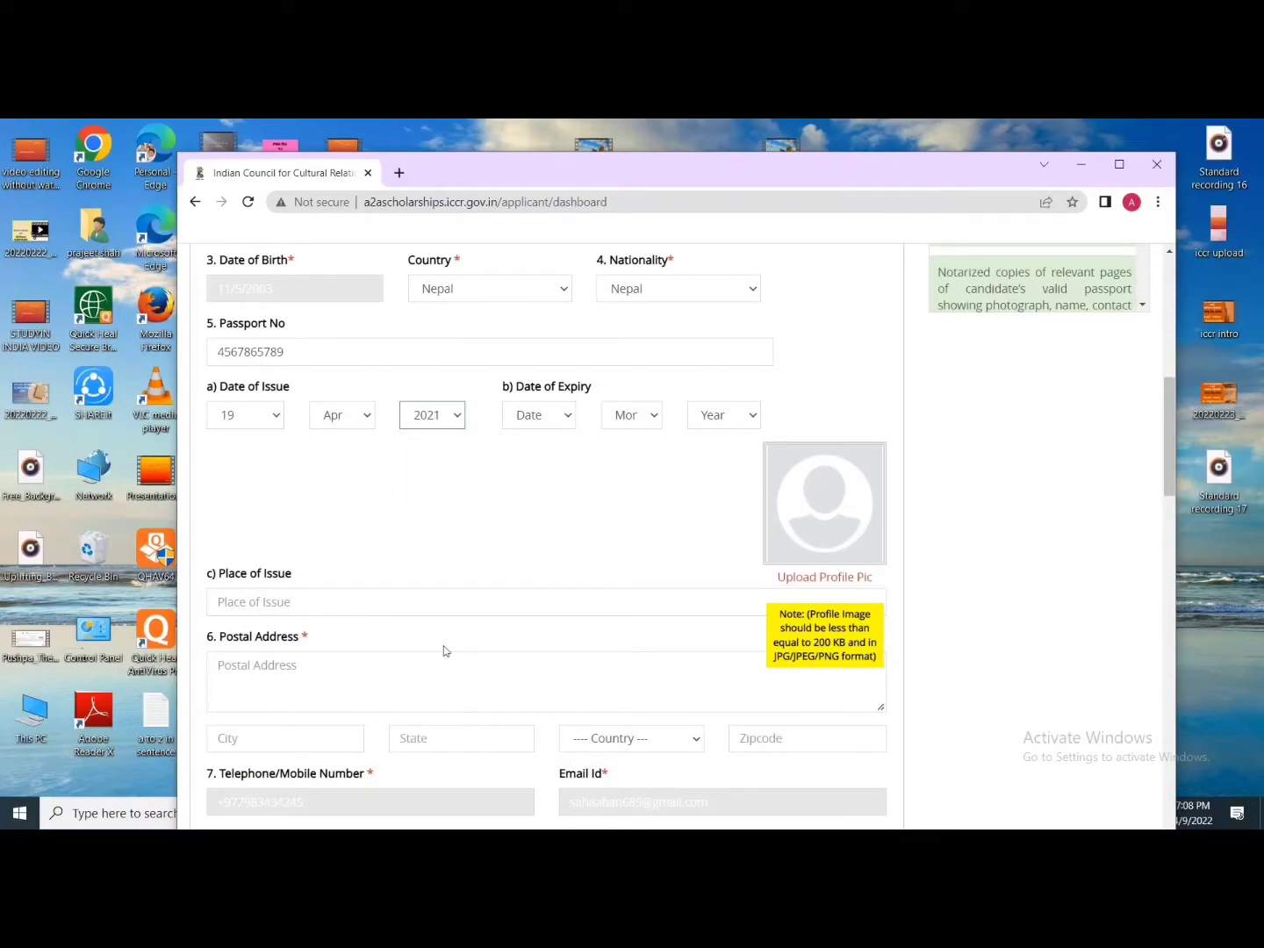
Step: Set the passport date of expiry to 20 Apr 2031
click(566, 418)
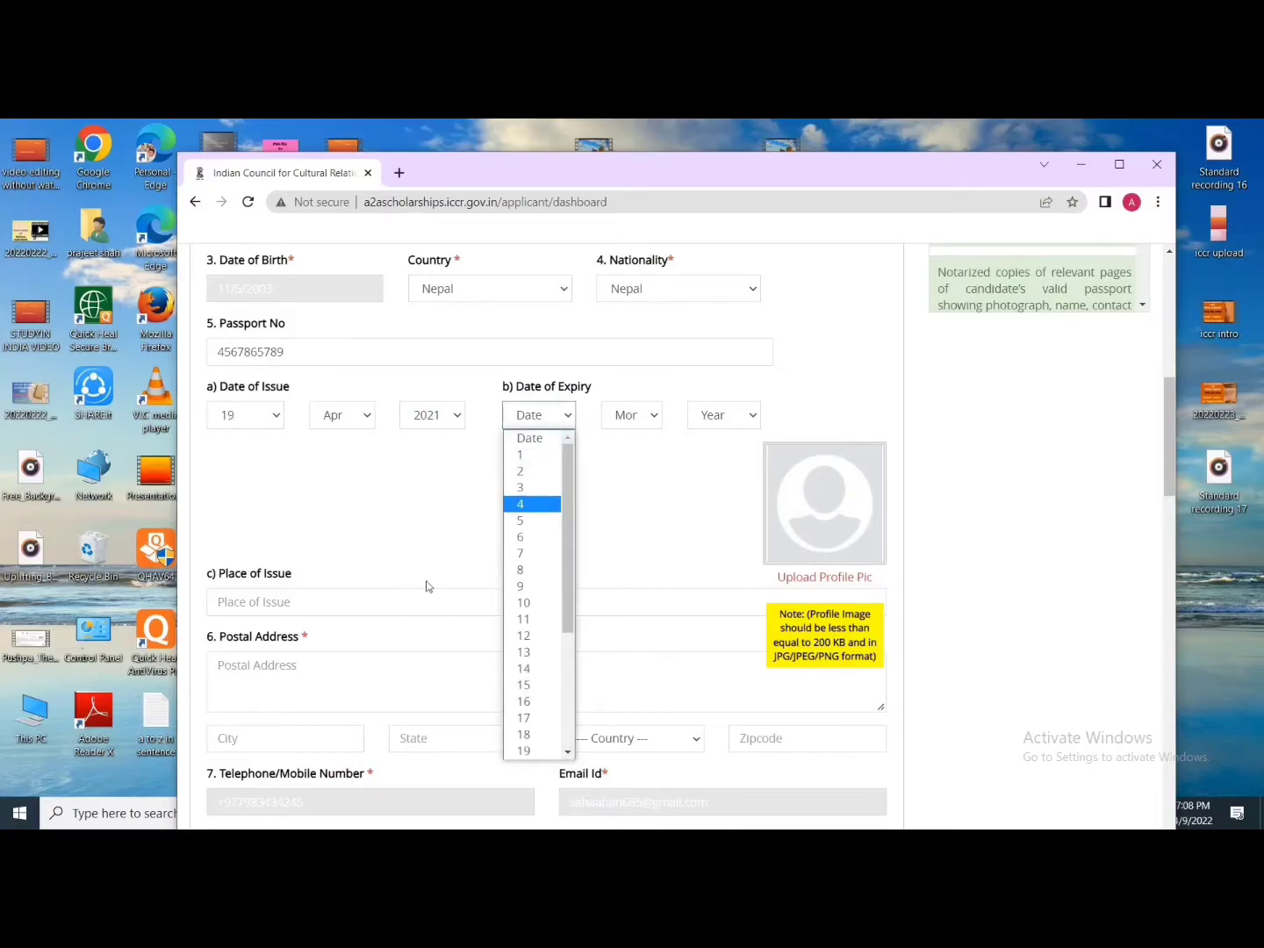
scroll(536, 671, down, 2)
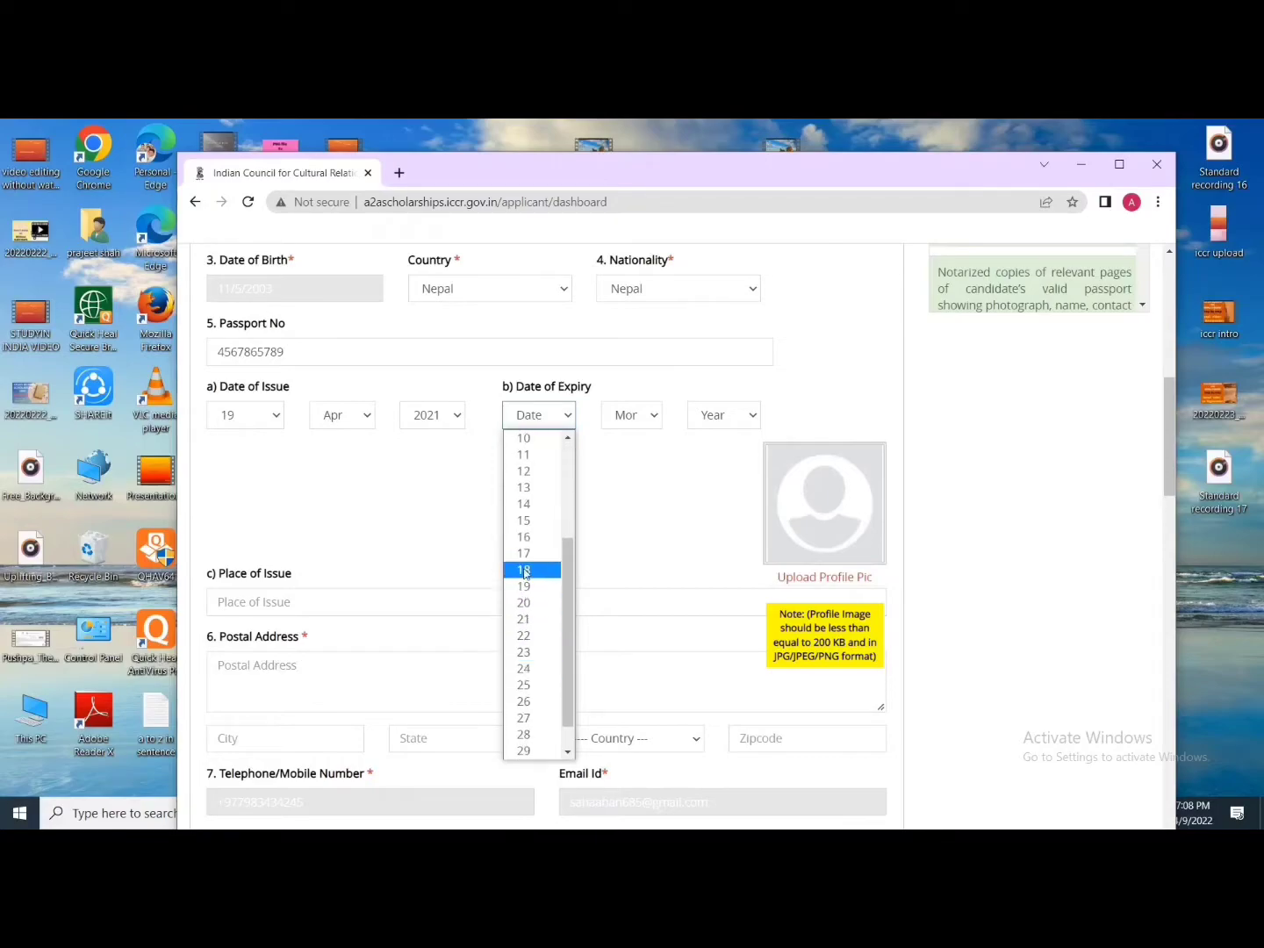
click(536, 604)
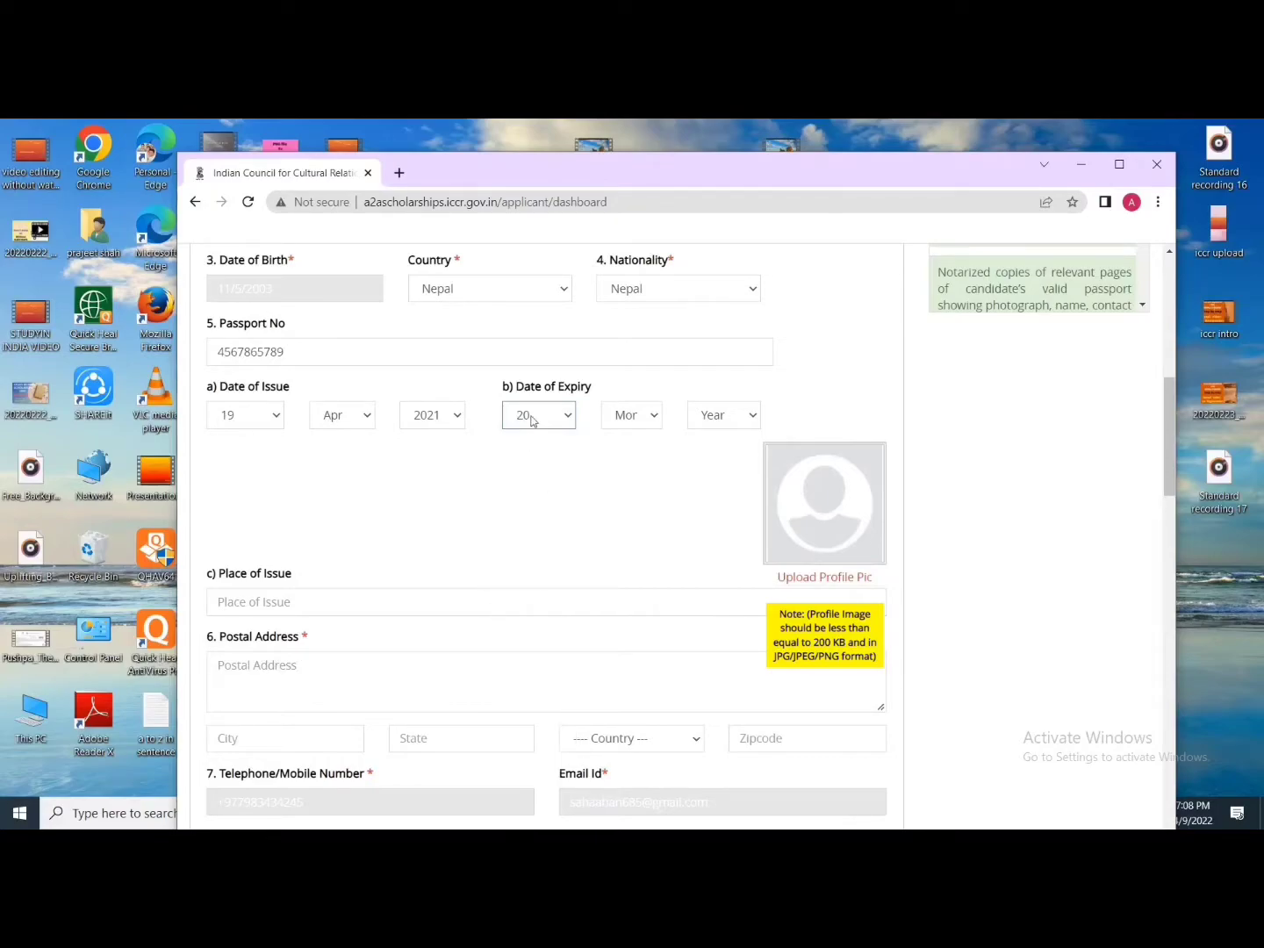
click(619, 420)
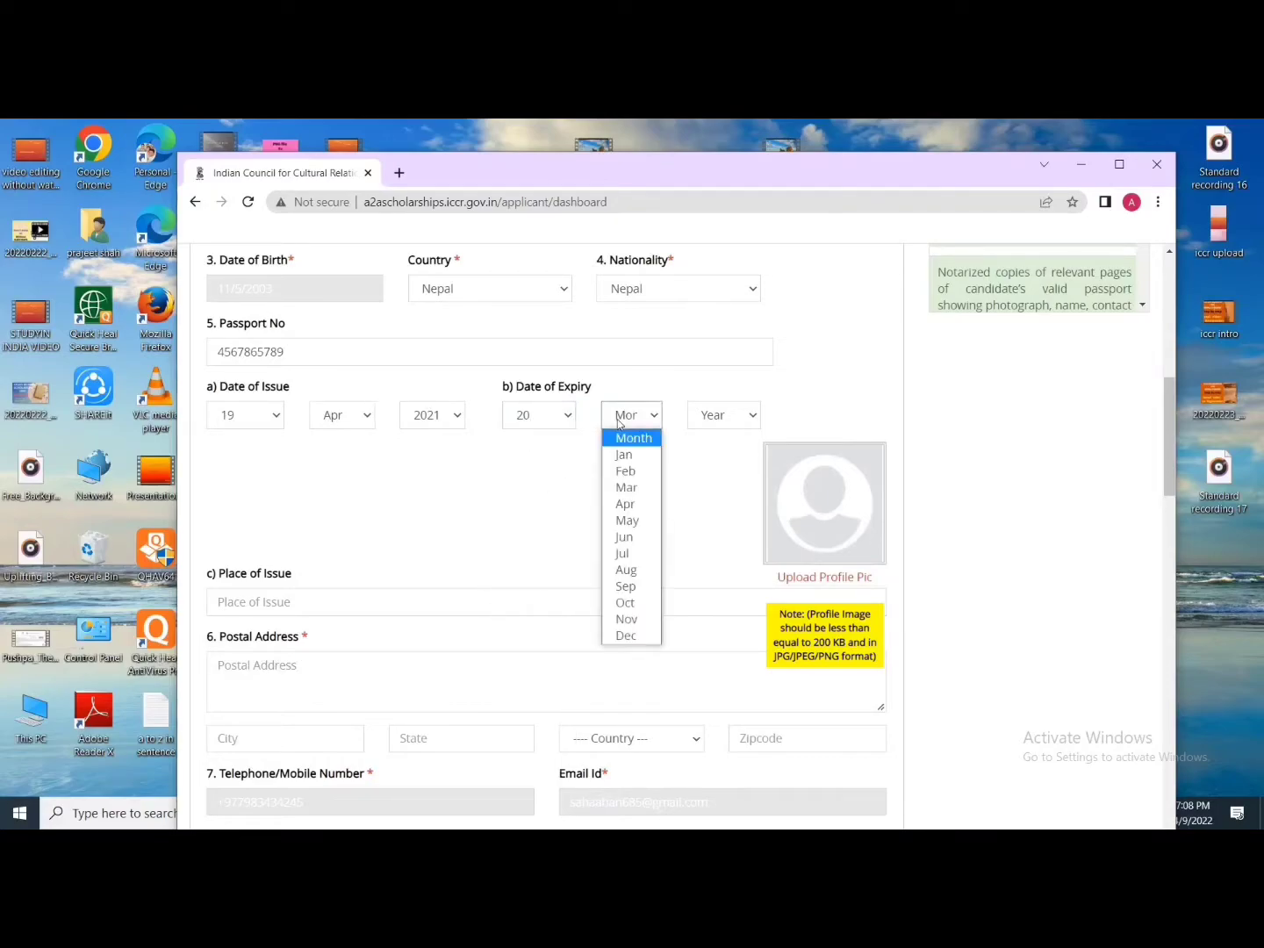
click(622, 505)
click(710, 422)
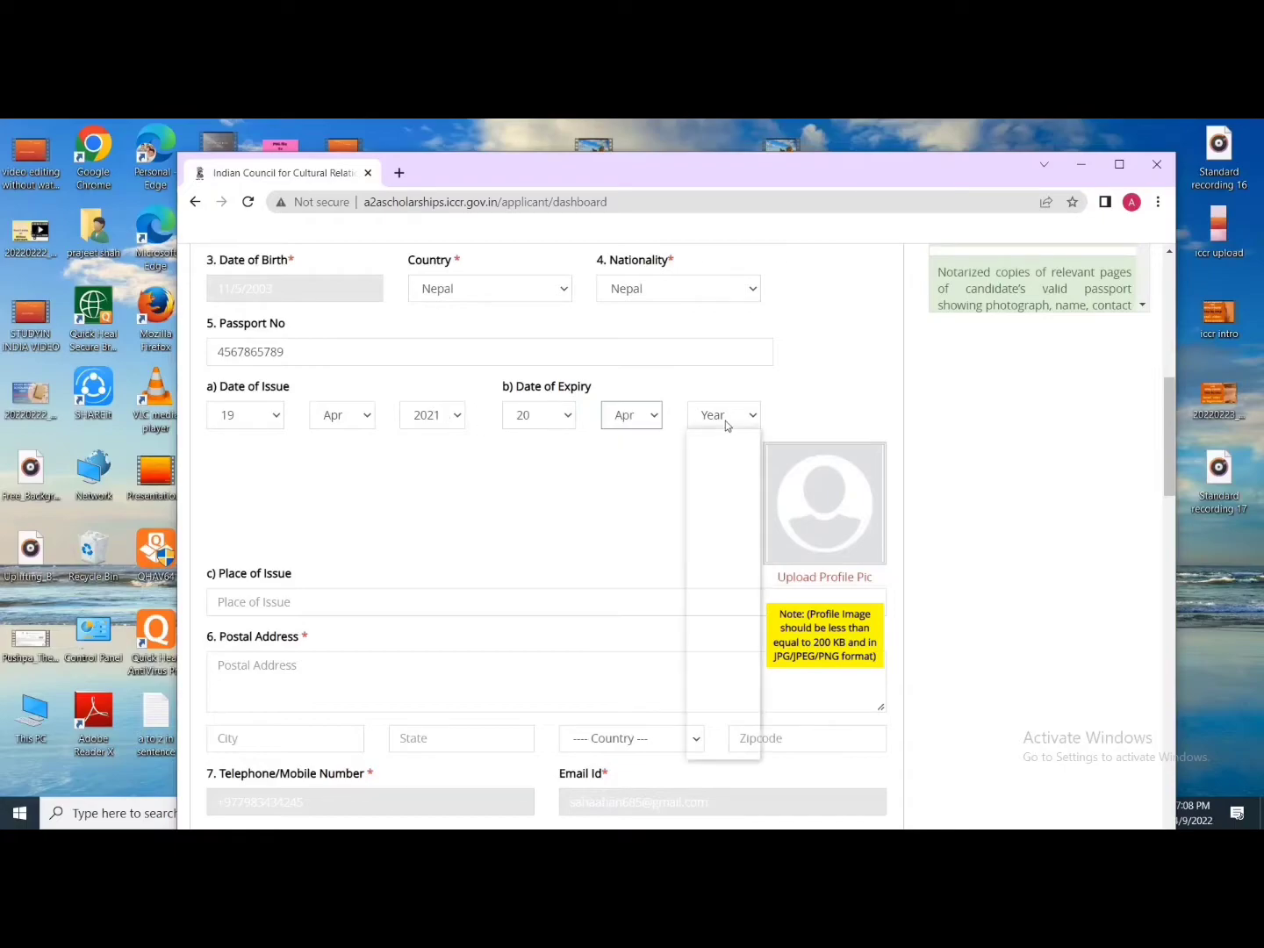
click(721, 604)
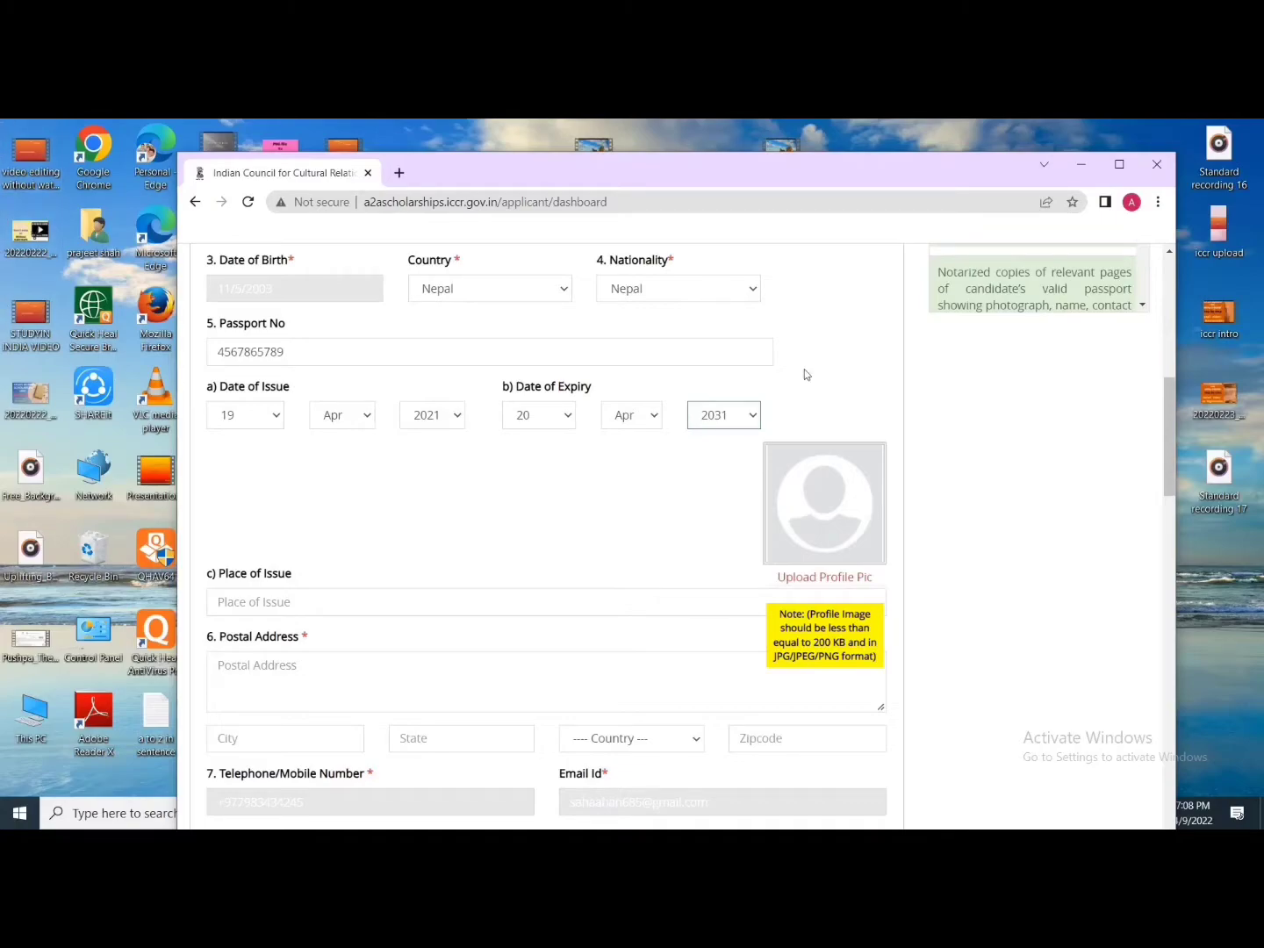
scroll(722, 407, down, 1)
scroll(721, 408, down, 1)
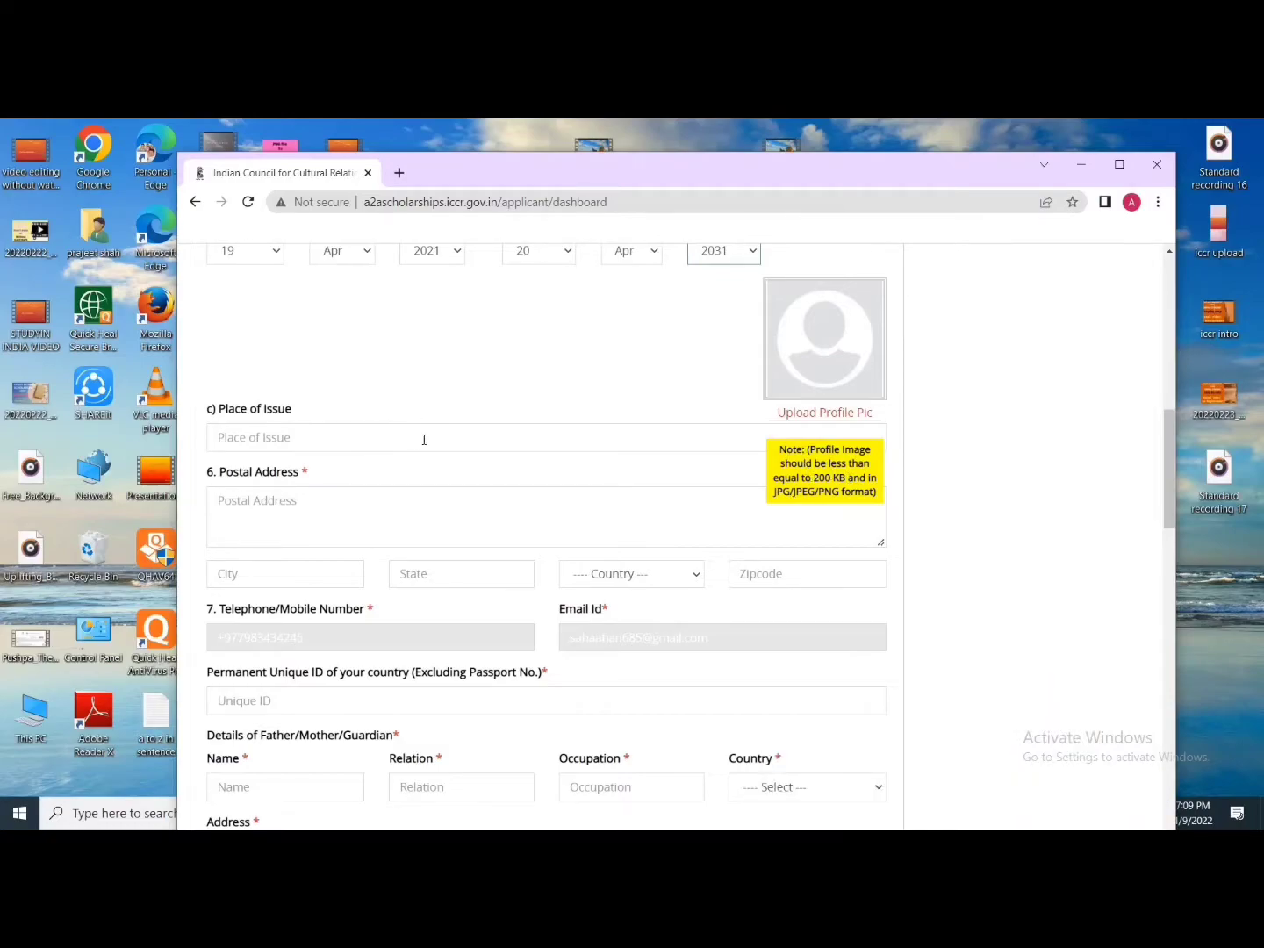
Step: Type 'Gaur' as the passport's place of issue, correcting a mistyped start
scroll(418, 422, up, 1)
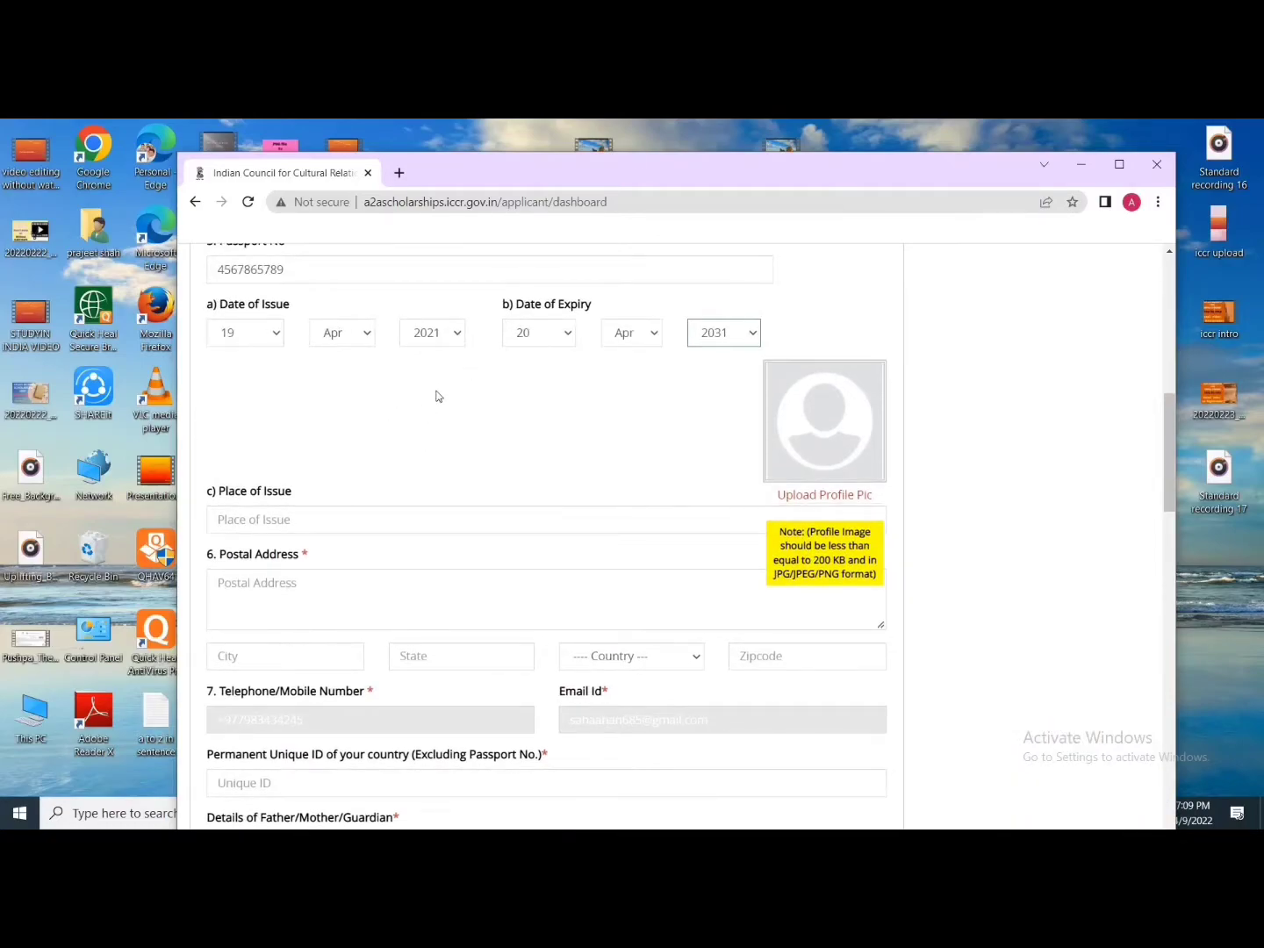
scroll(438, 395, up, 2)
scroll(326, 594, down, 2)
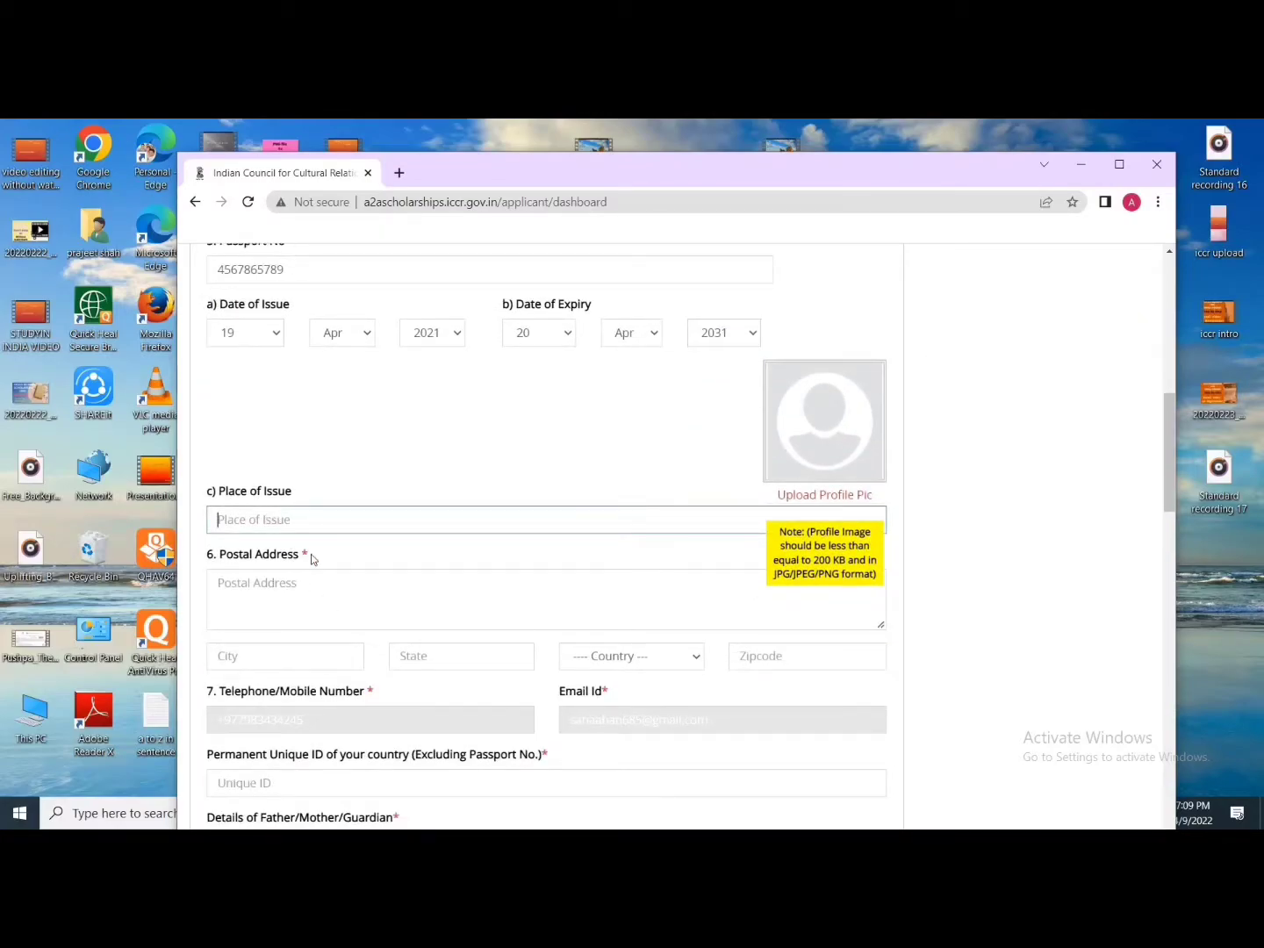
text(gA)
key(BackSpace)
text(Gaur)
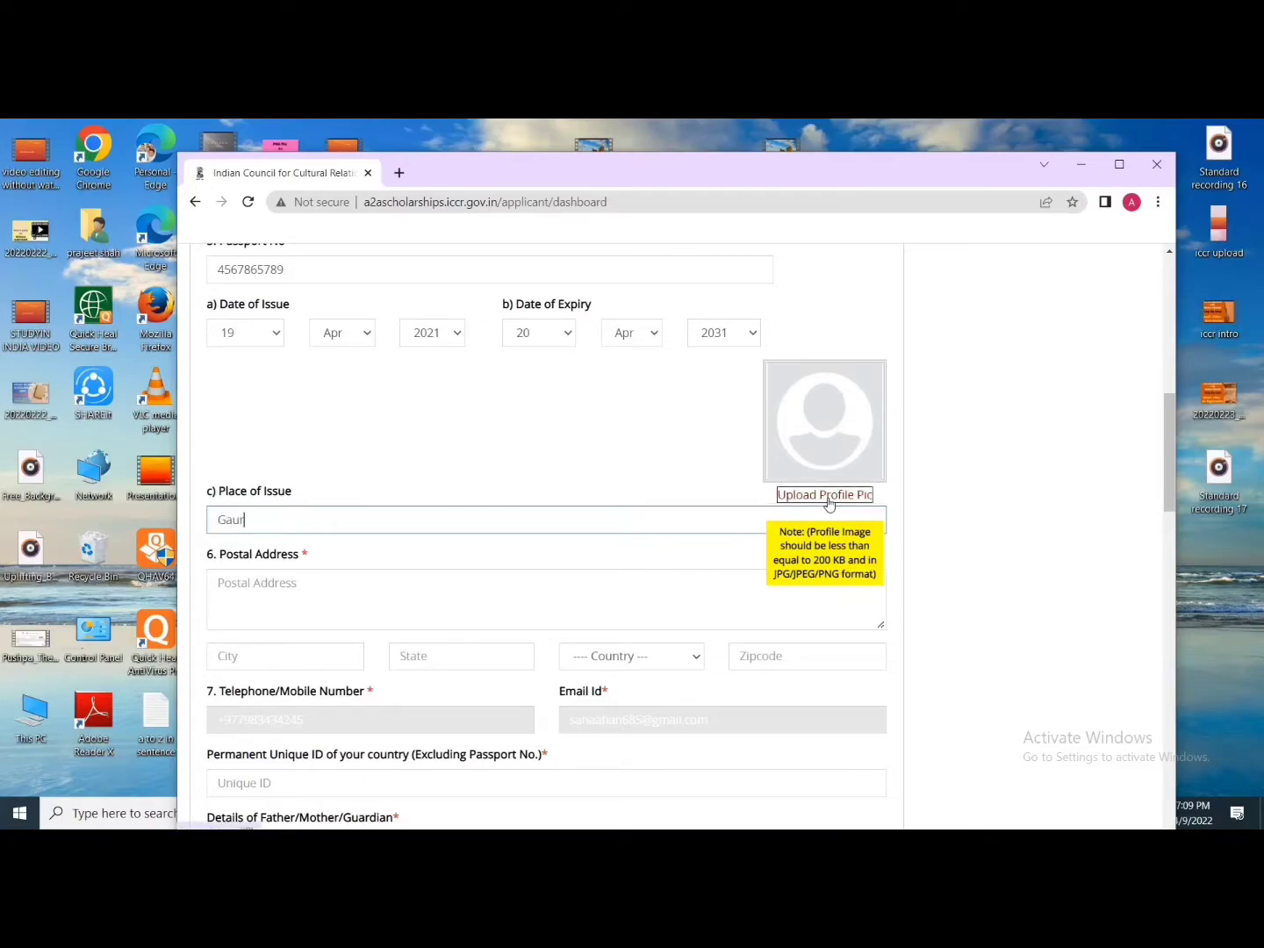
Step: Upload the PICTURE file from the Desktop as the profile photo and dismiss the success message
click(794, 496)
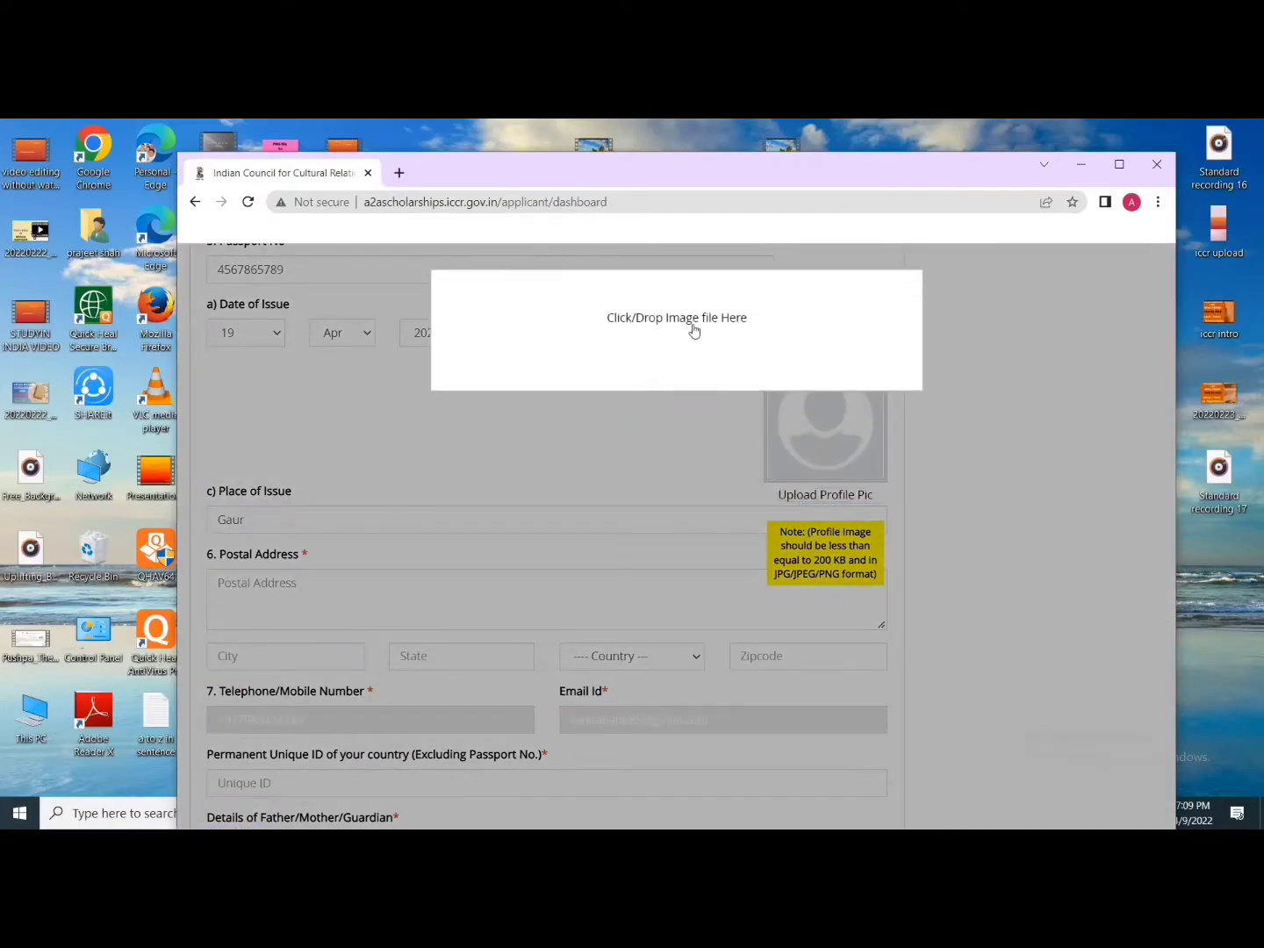
click(670, 310)
click(250, 280)
double_click(539, 373)
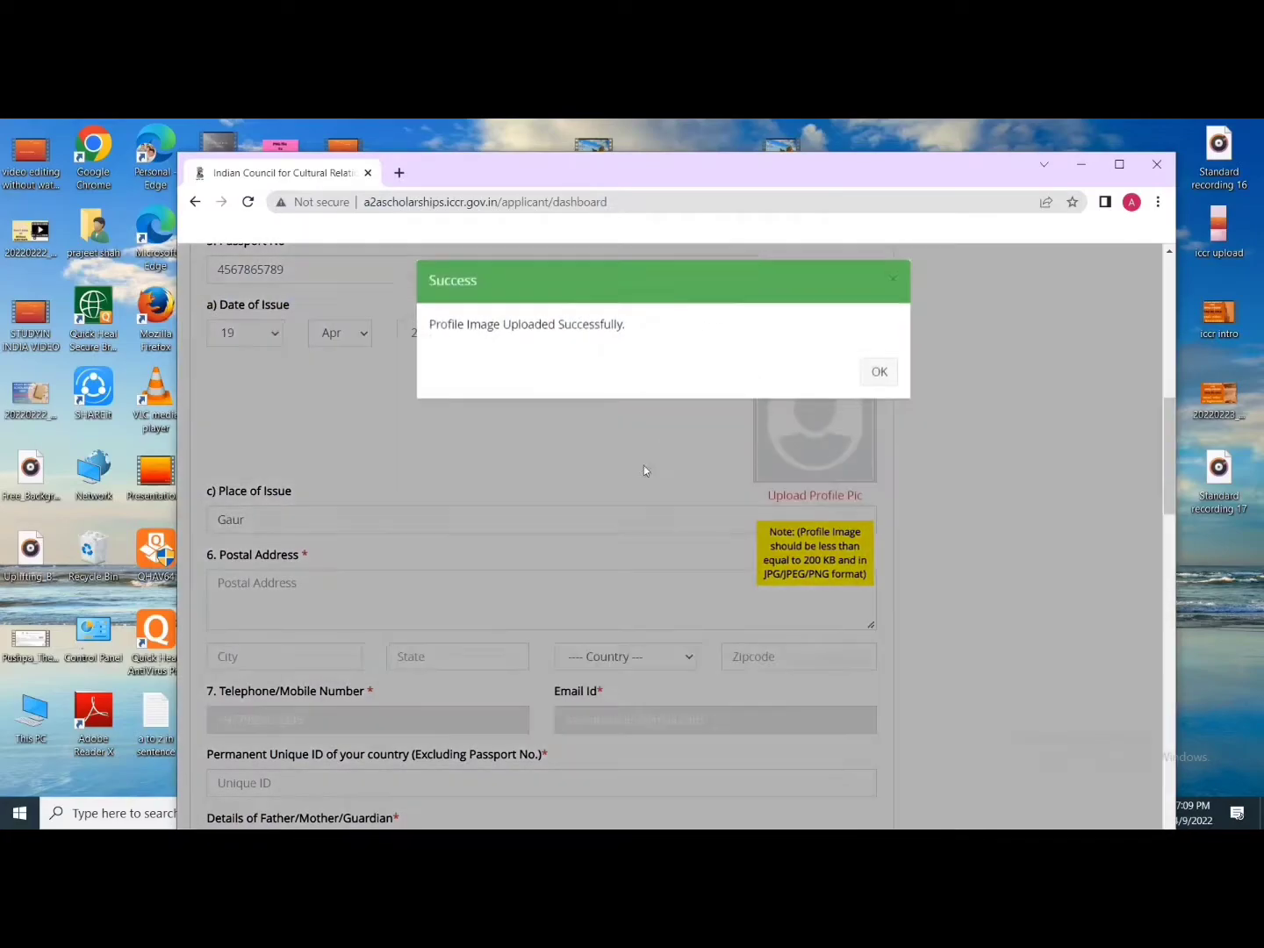
click(869, 379)
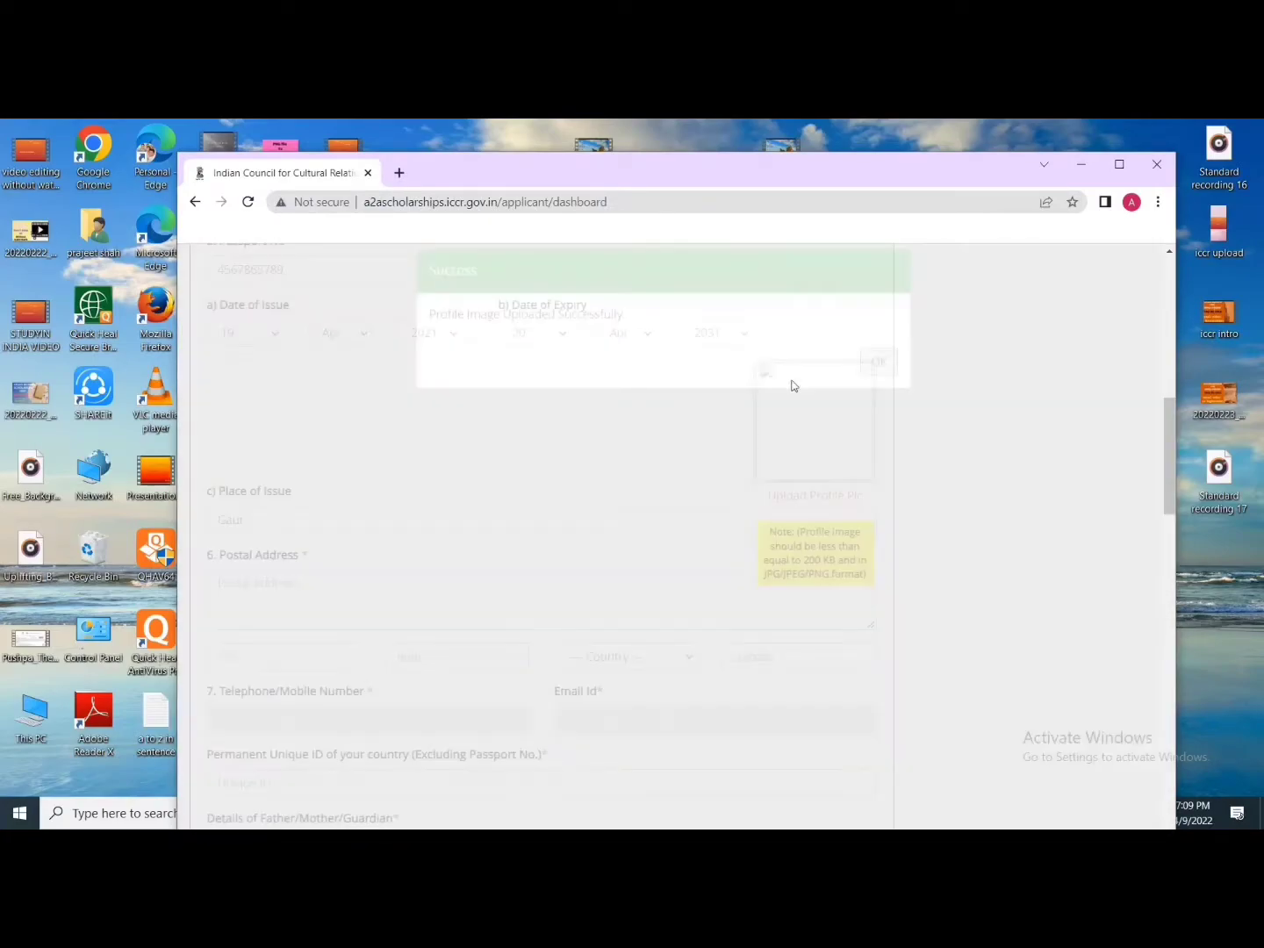
scroll(605, 516, down, 1)
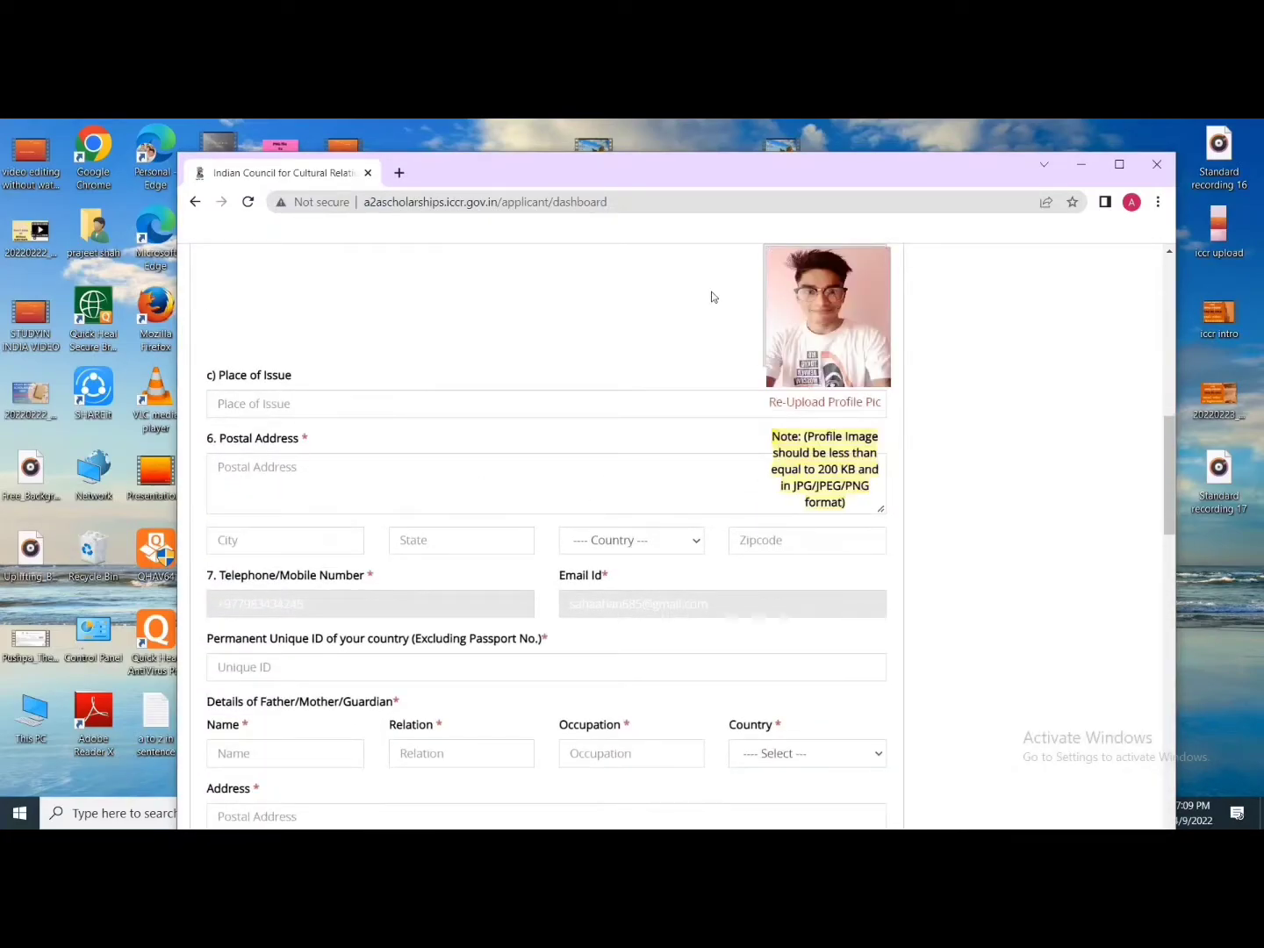
Step: Enter place of issue Gaur, the postal address, city Gaur and state 'madhesh pradesh'
click(313, 402)
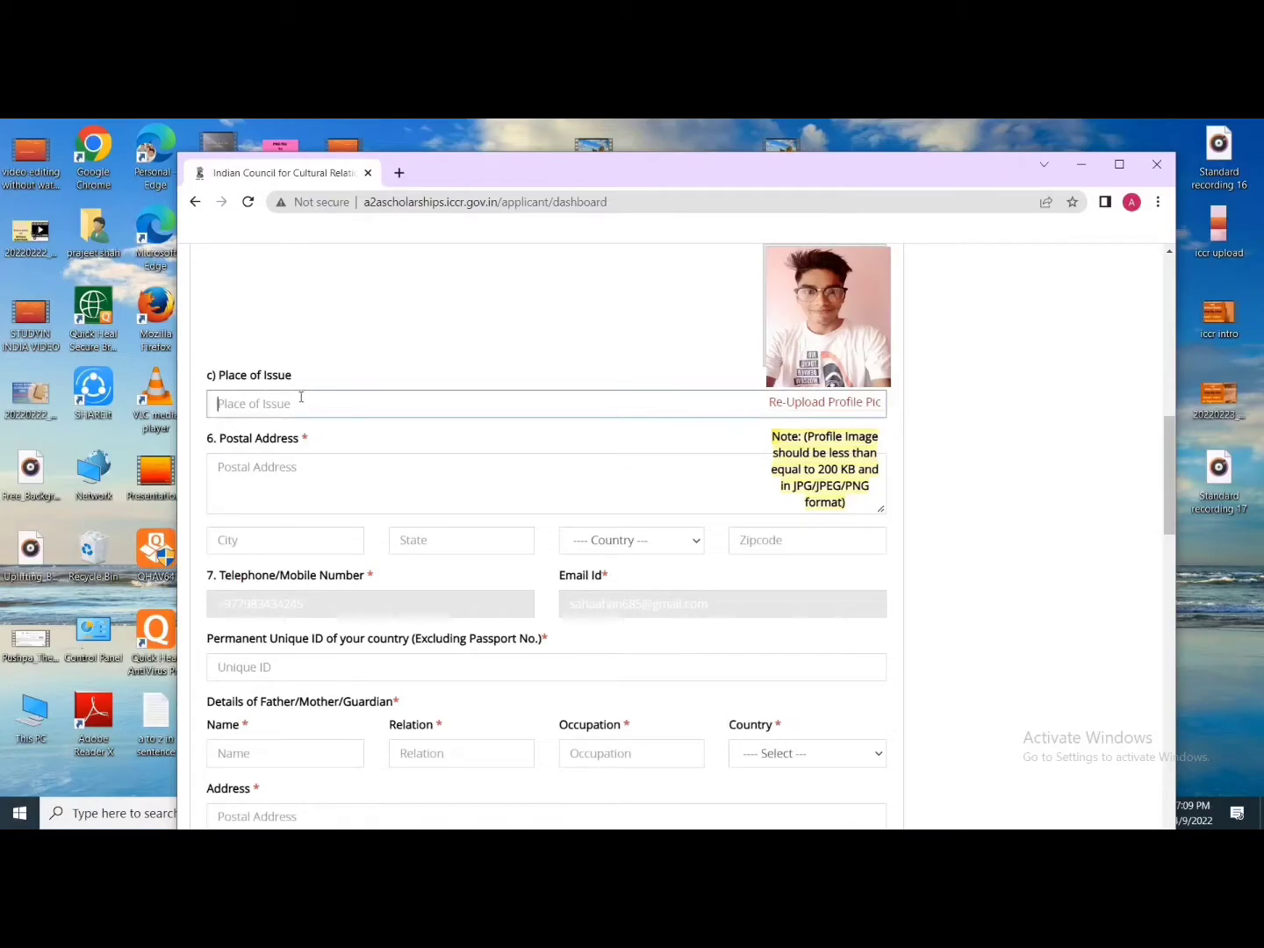
text(Gaur)
click(243, 468)
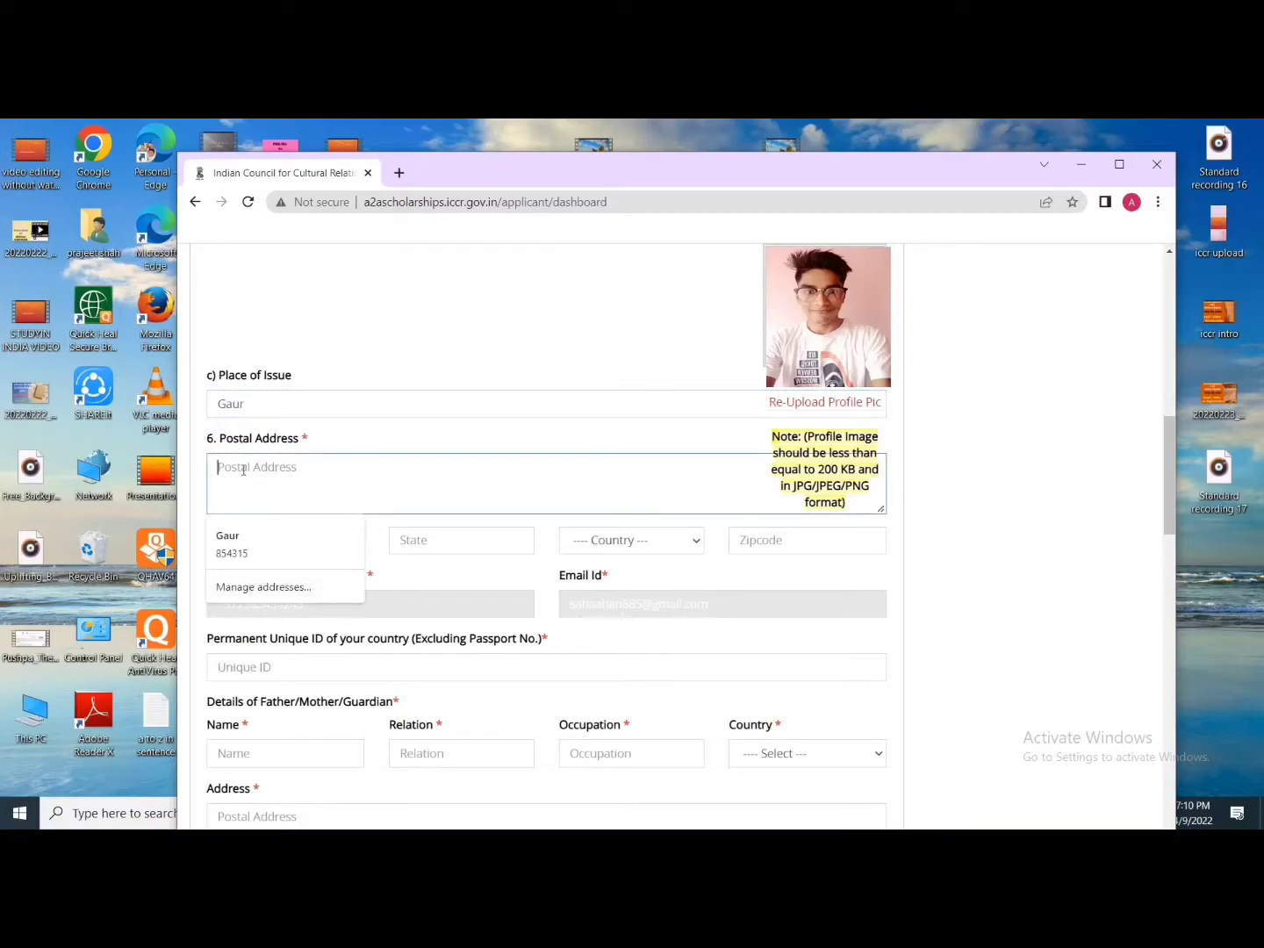
text(Gaur, Rauthahat)
click(235, 541)
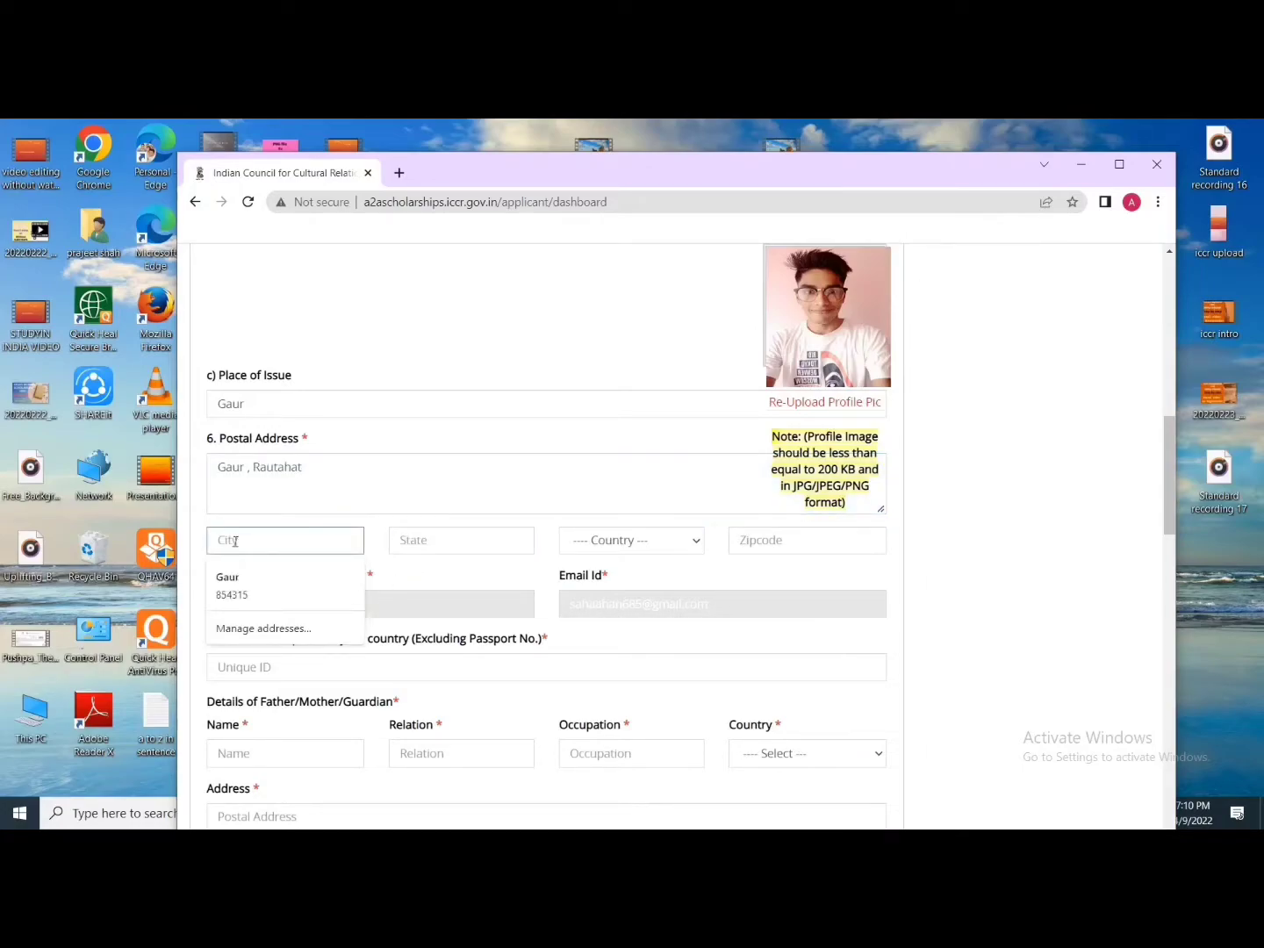
text(Gaur)
click(446, 540)
text(m)
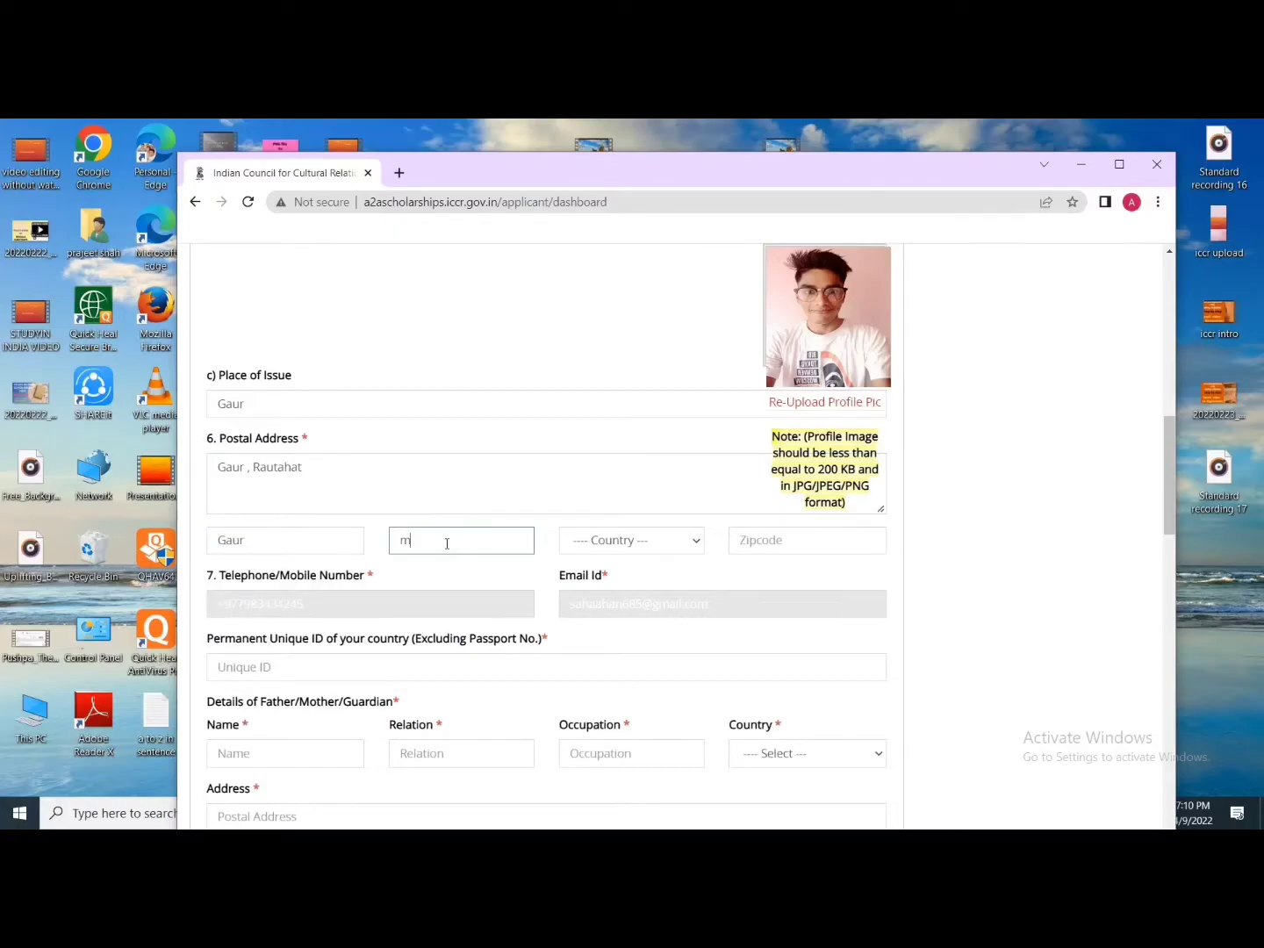
text(adhesh pradesh)
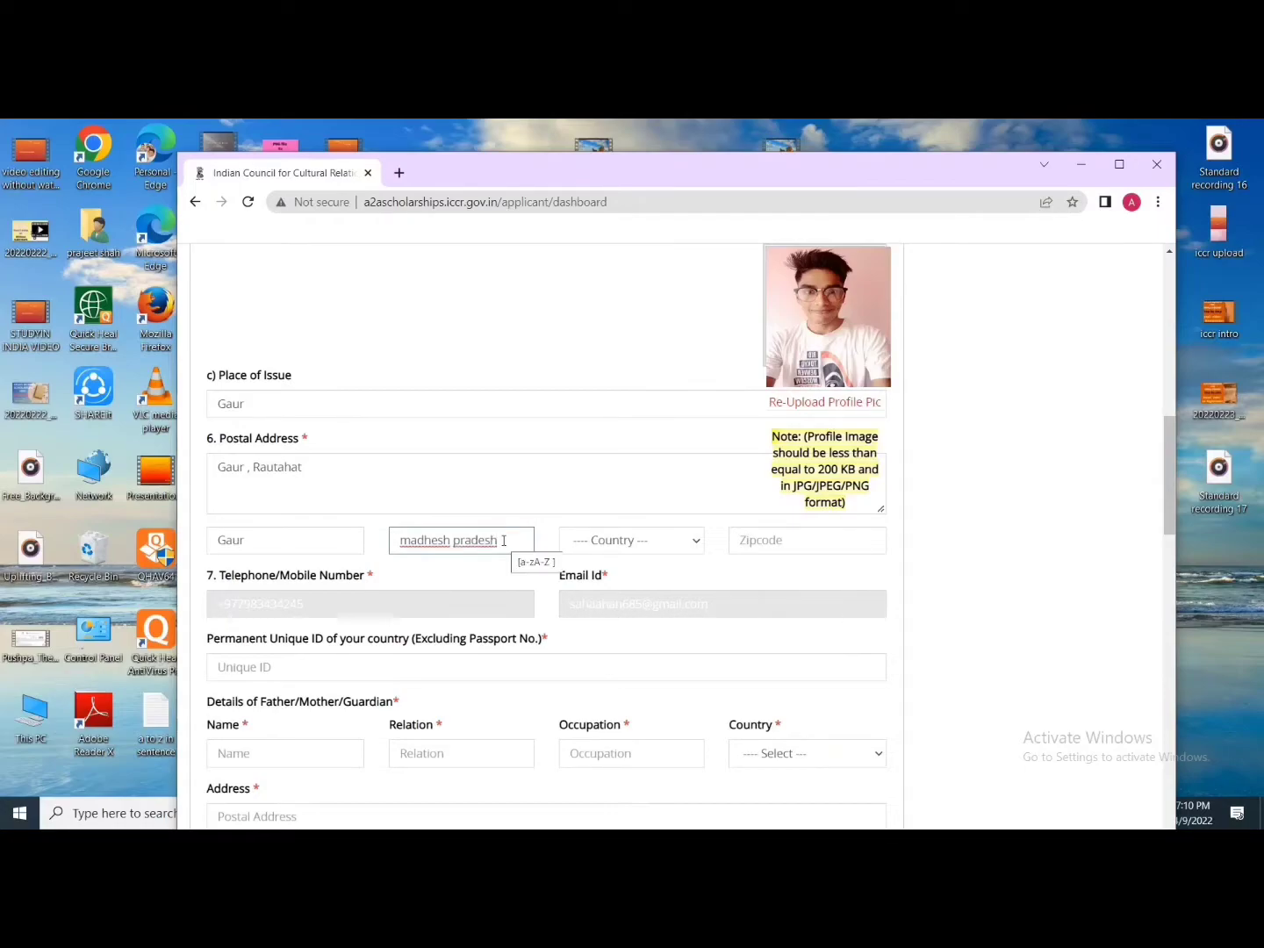
Step: Set the address country to Nepal and open a new browser tab
click(689, 544)
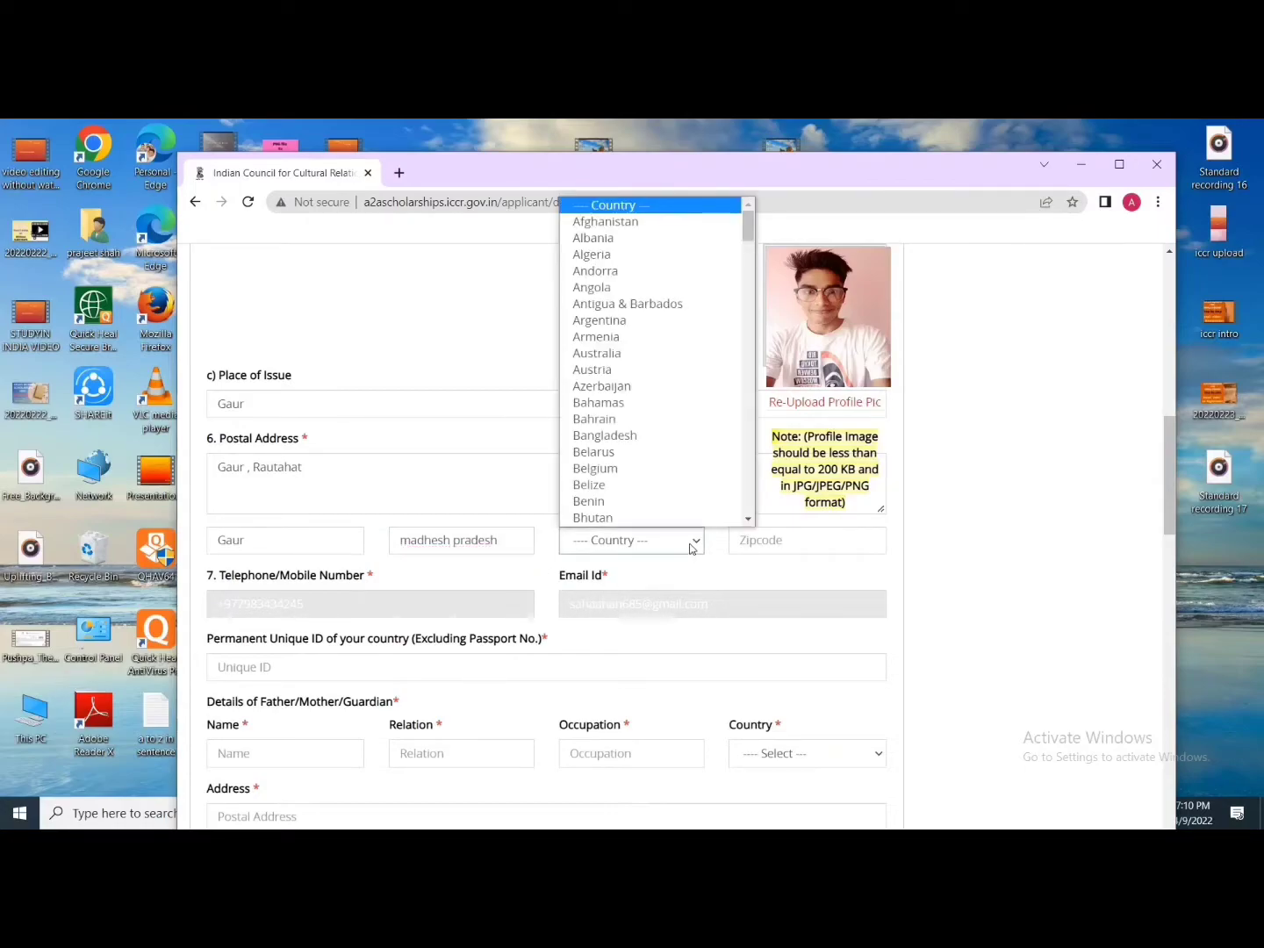
text(ne)
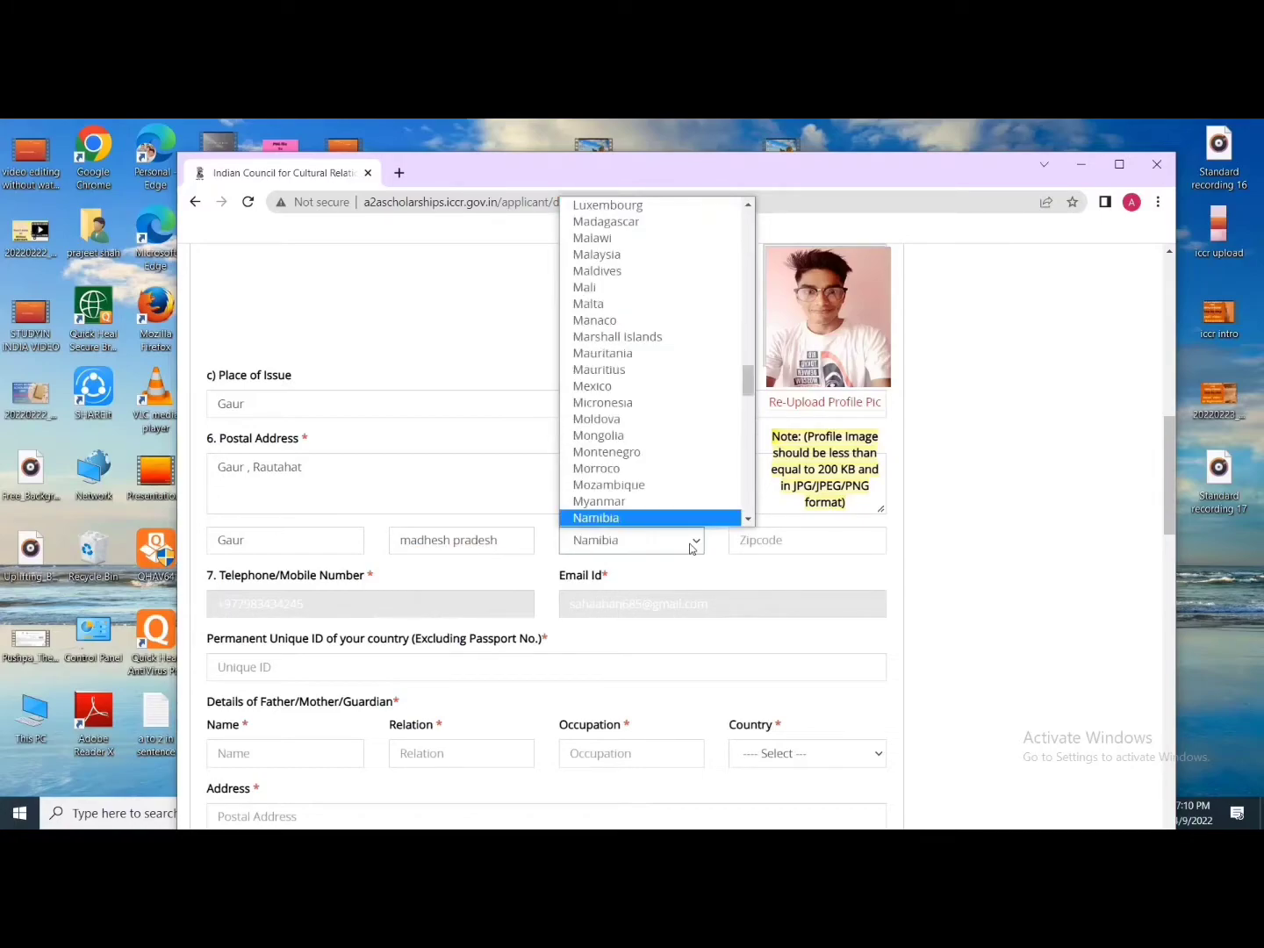
key(Return)
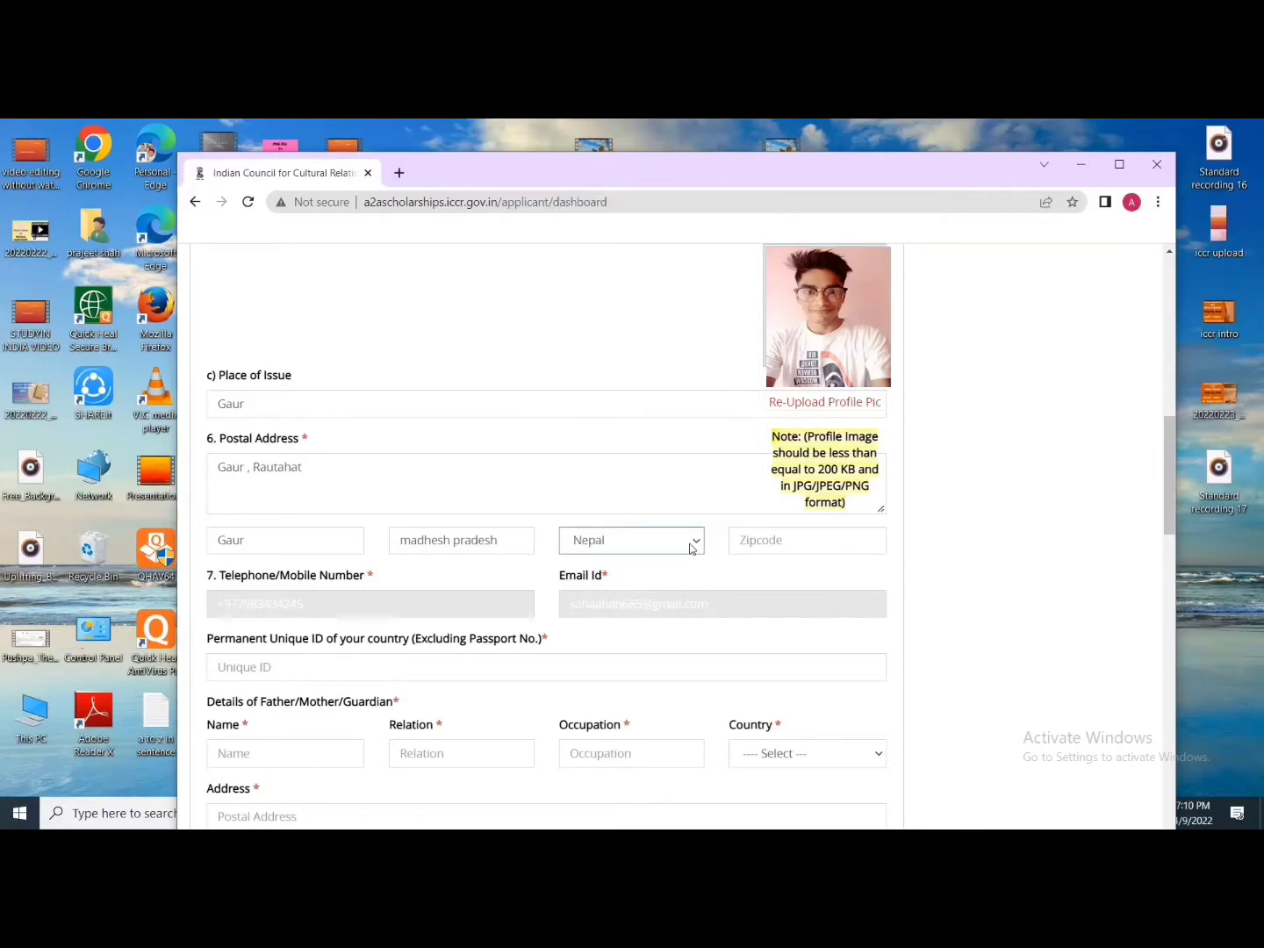
click(781, 537)
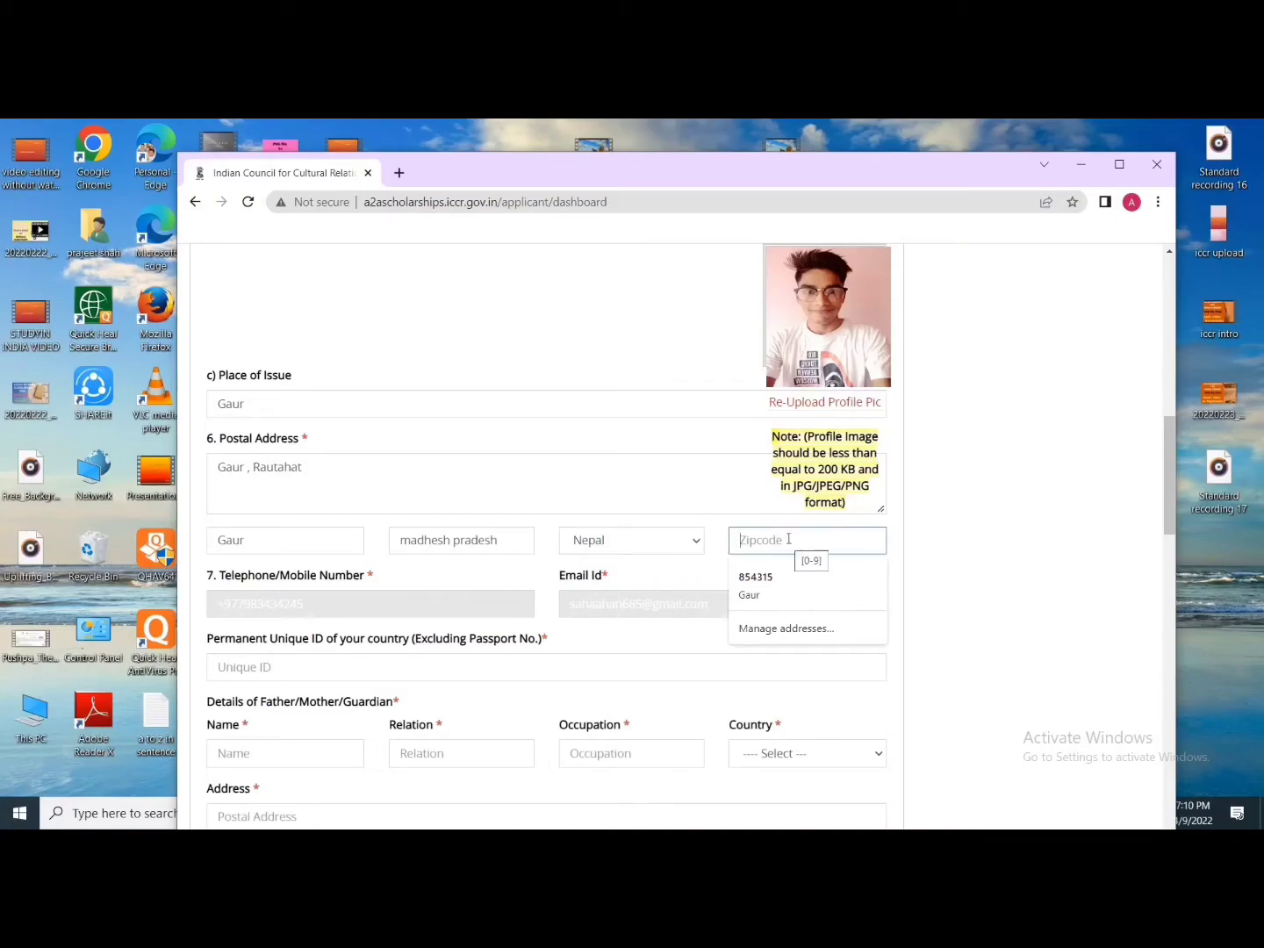
click(406, 173)
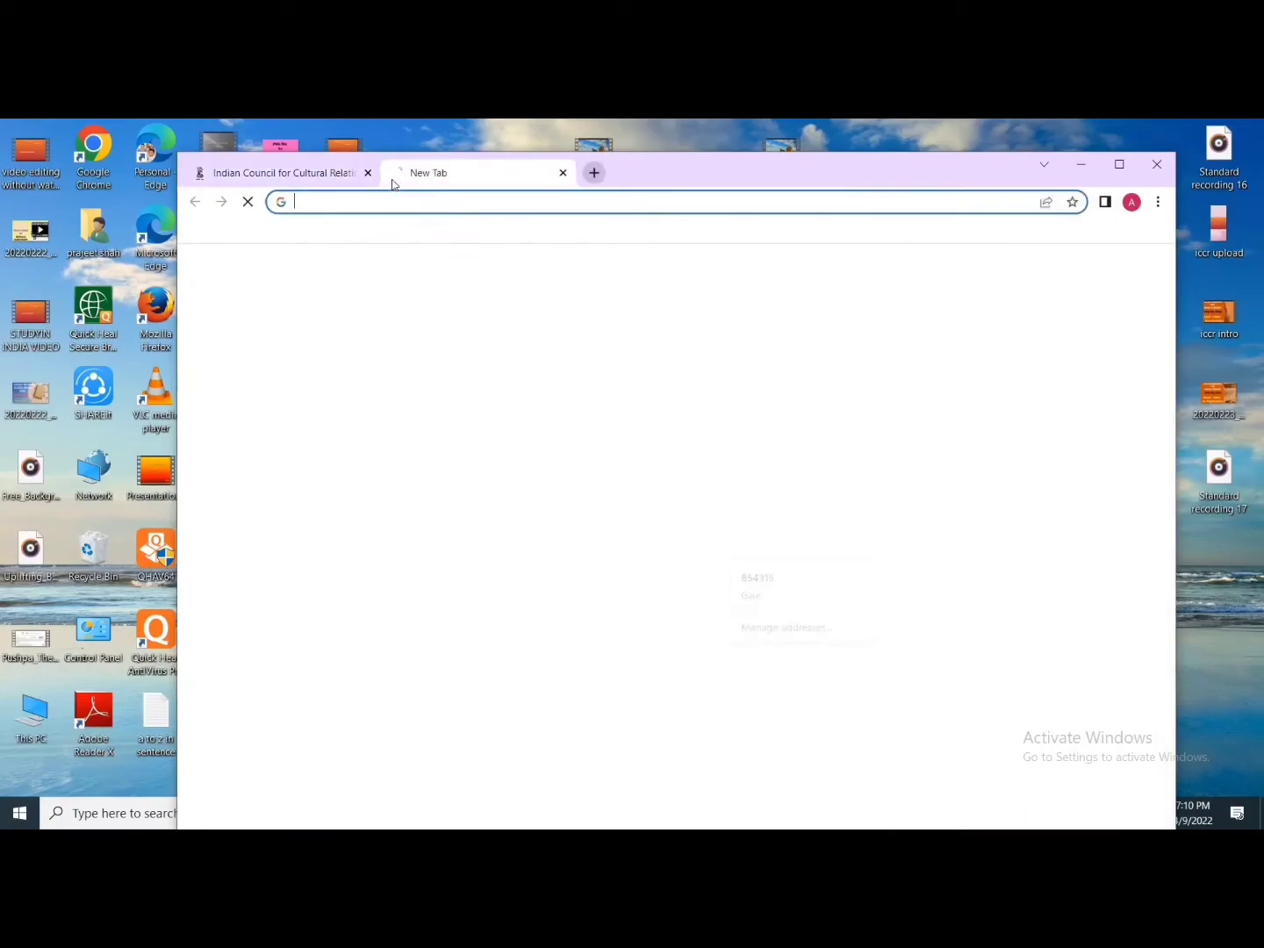
Step: Google 'zipcode for gaur rautahat' and copy the 44500 result, then return to the form
click(628, 510)
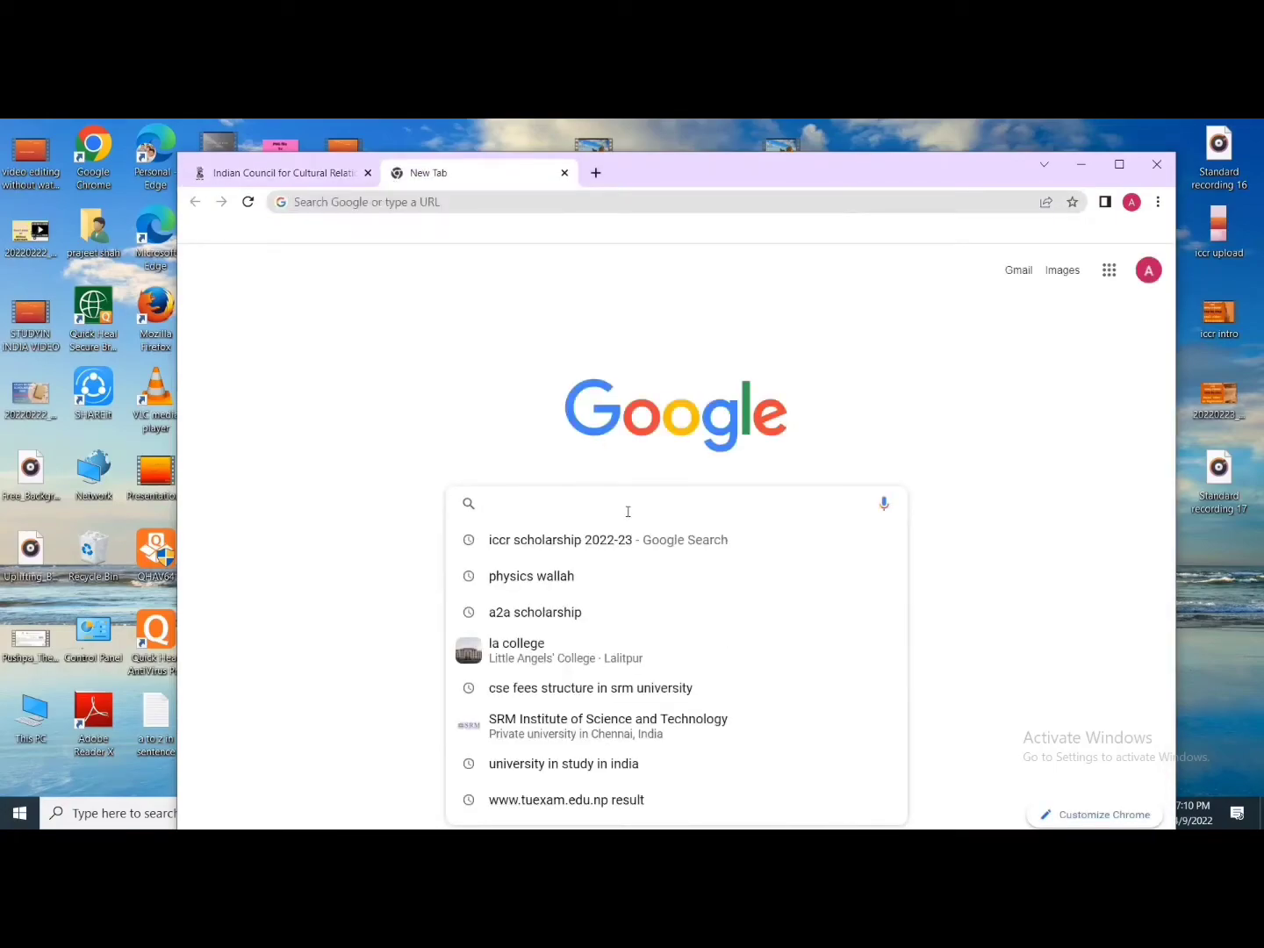
text(zipco)
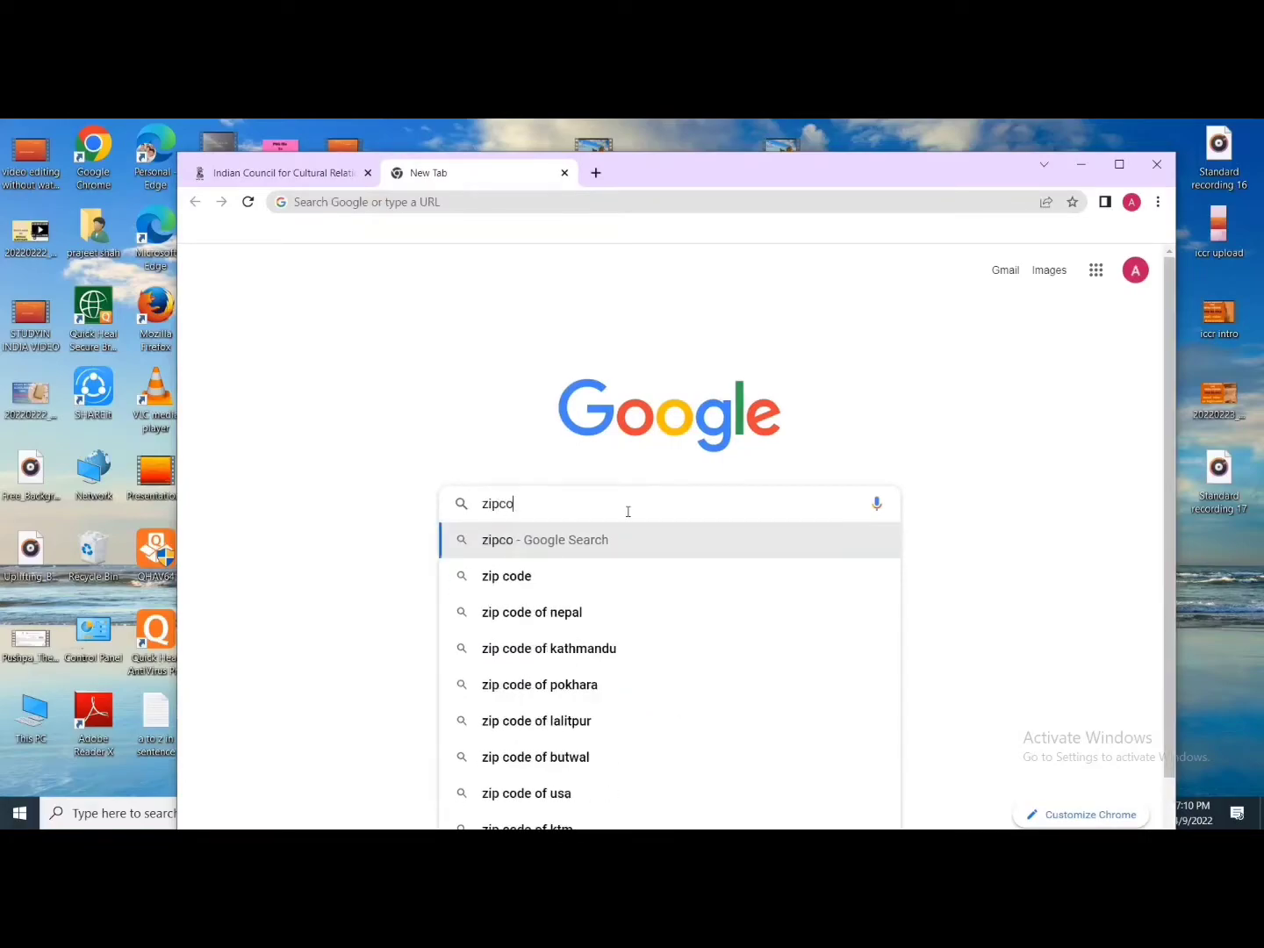
text(de for )
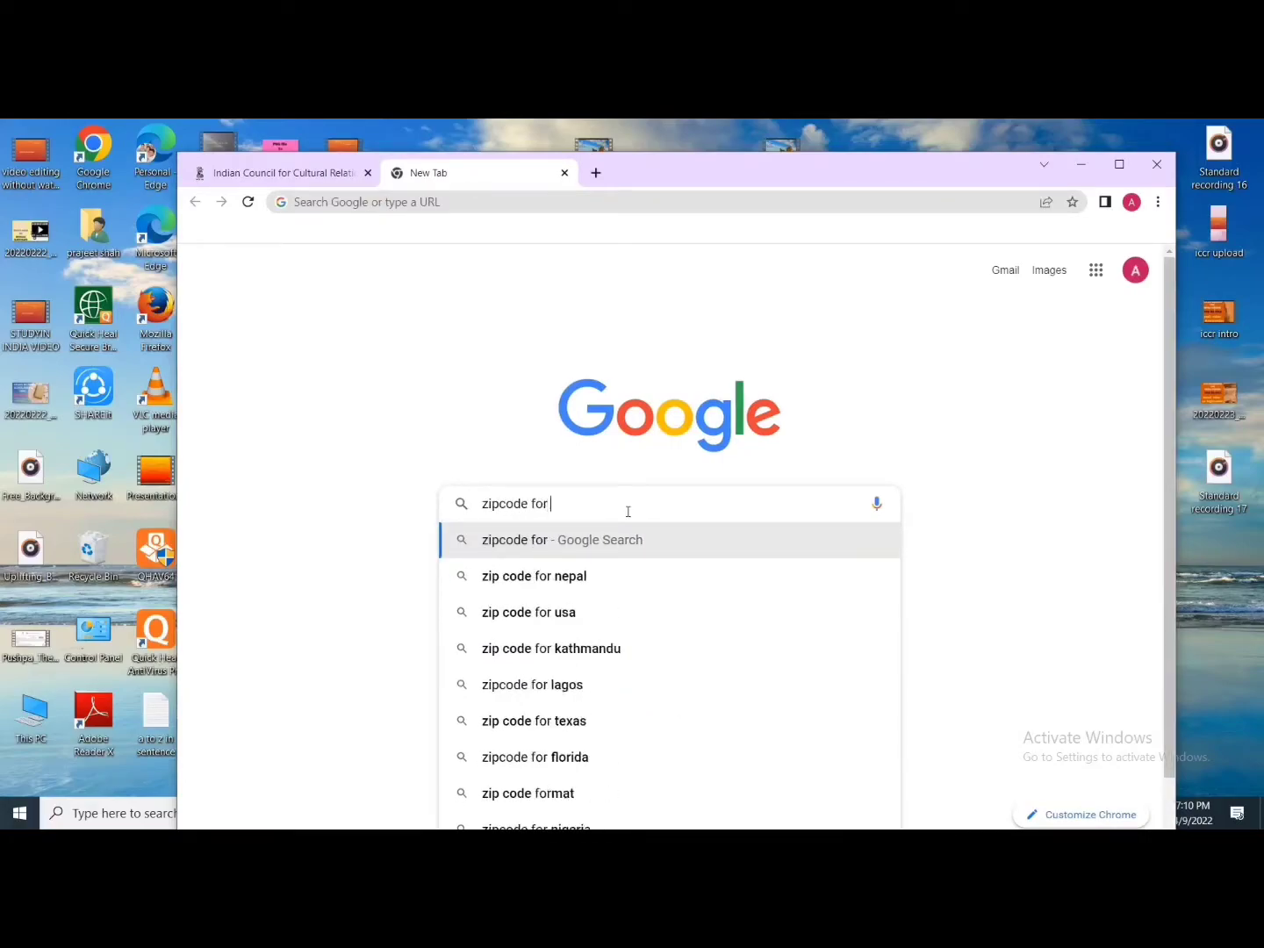
text(gaur)
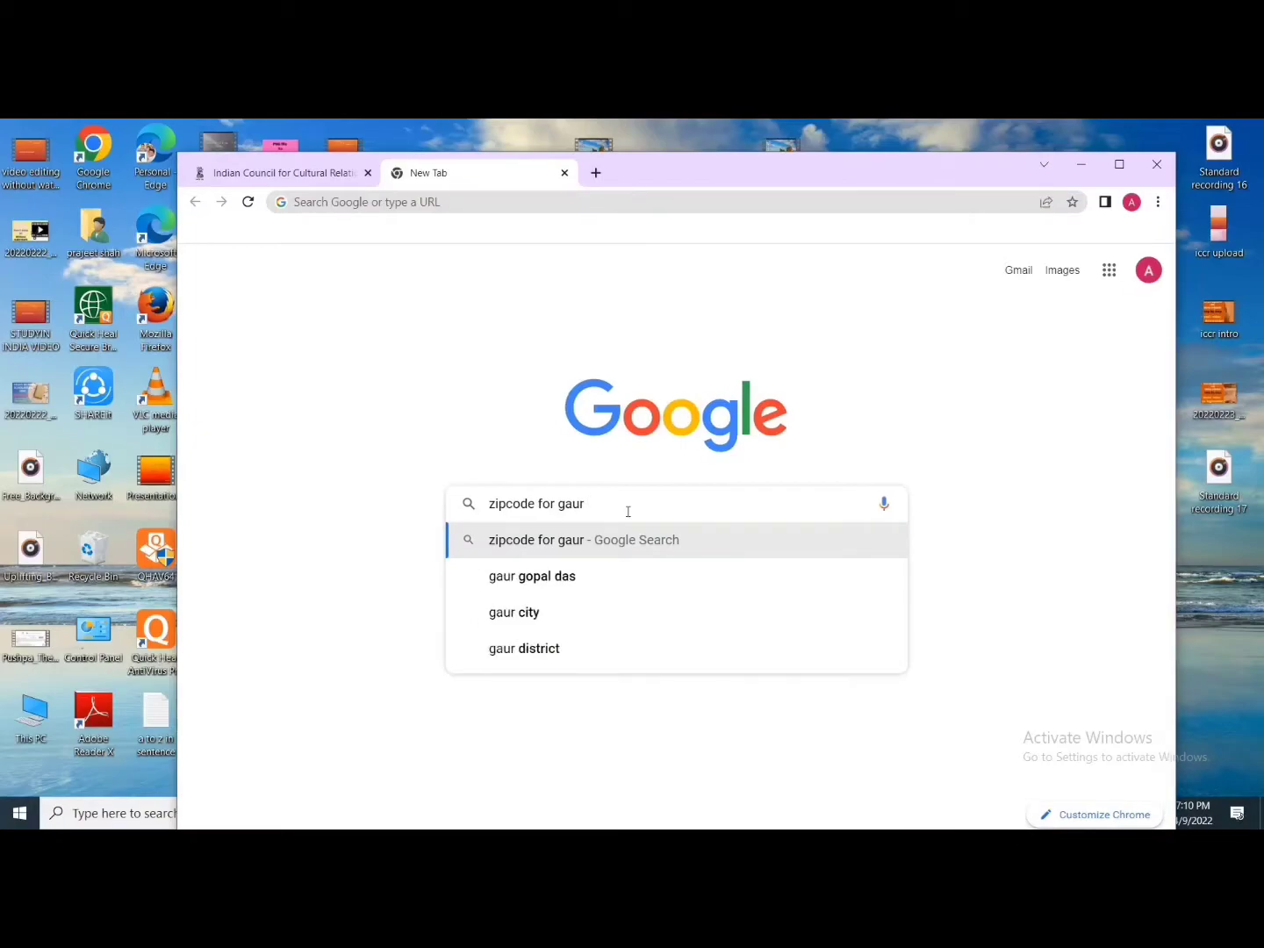
text( rautahat)
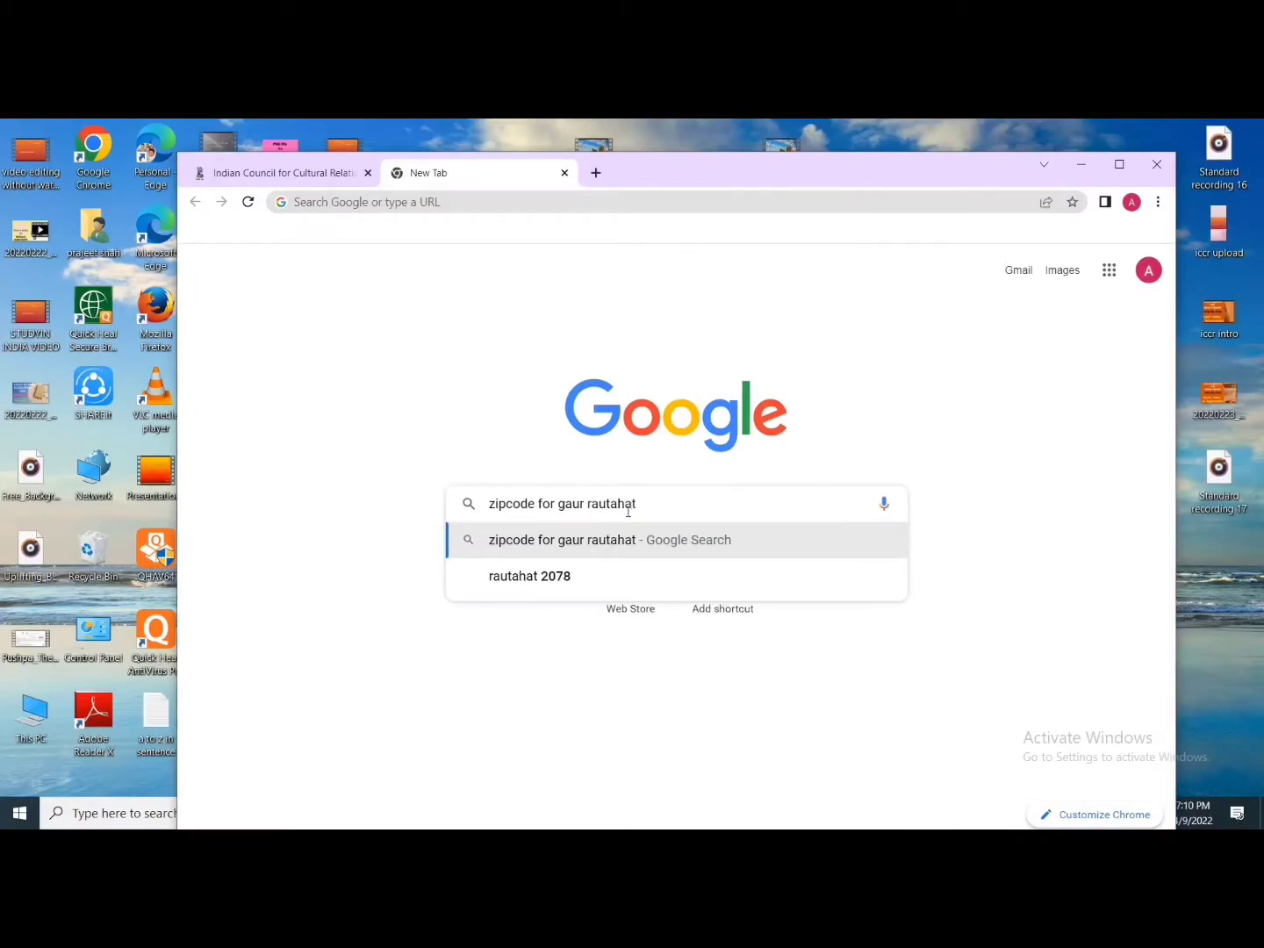
key(Return)
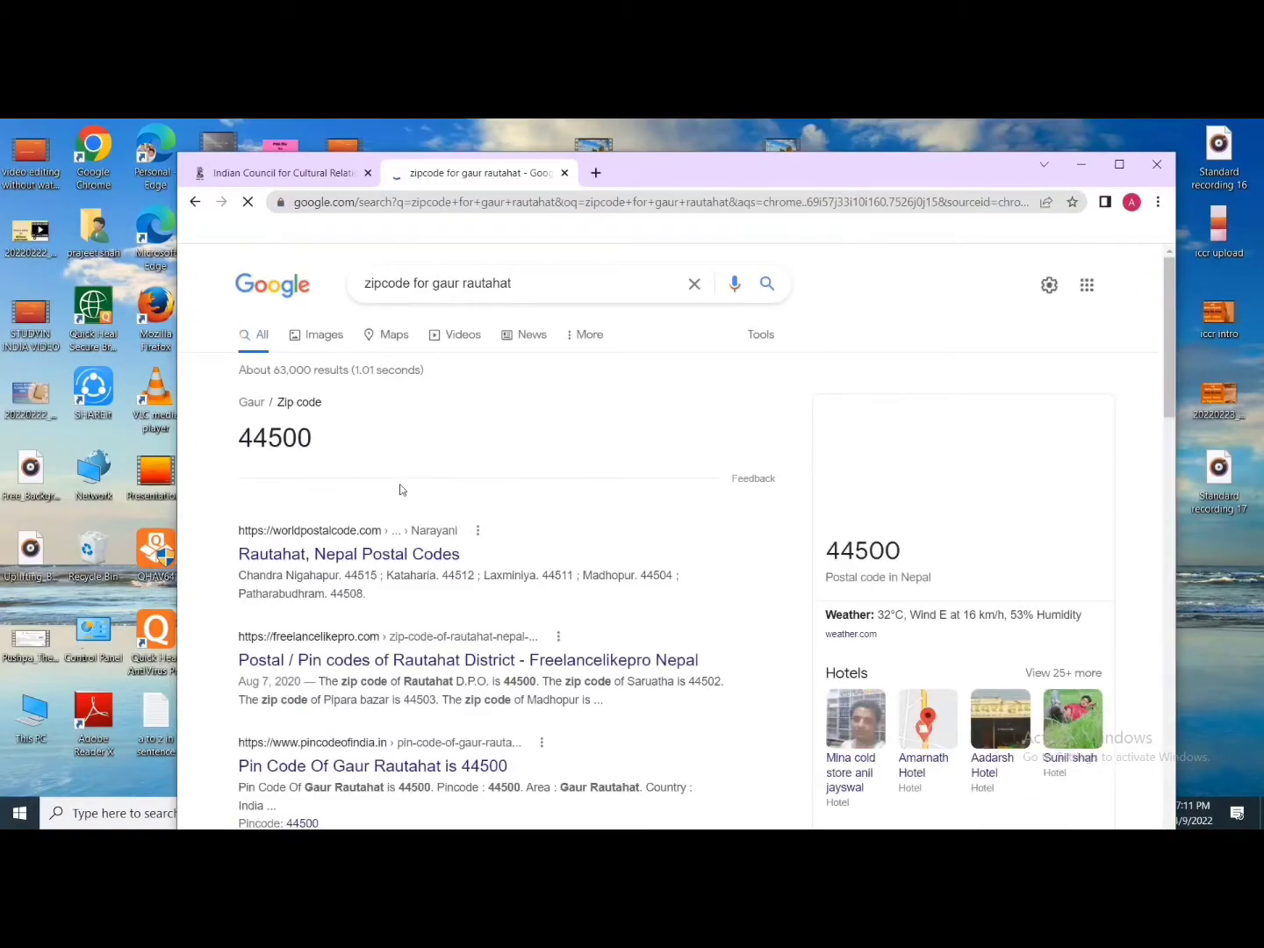
drag(319, 448, 235, 433)
key(ctrl+c)
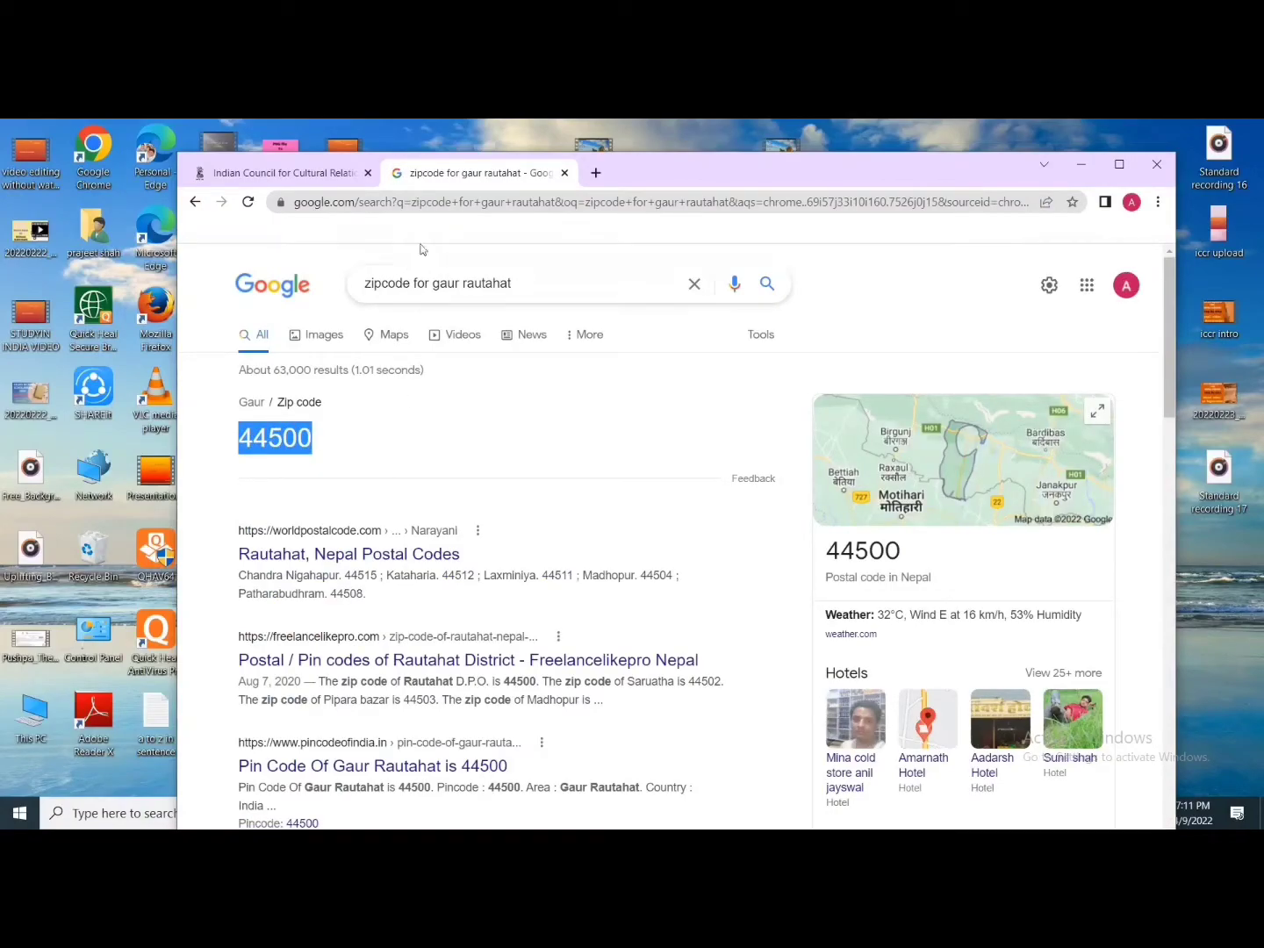
click(279, 173)
scroll(734, 567, down, 1)
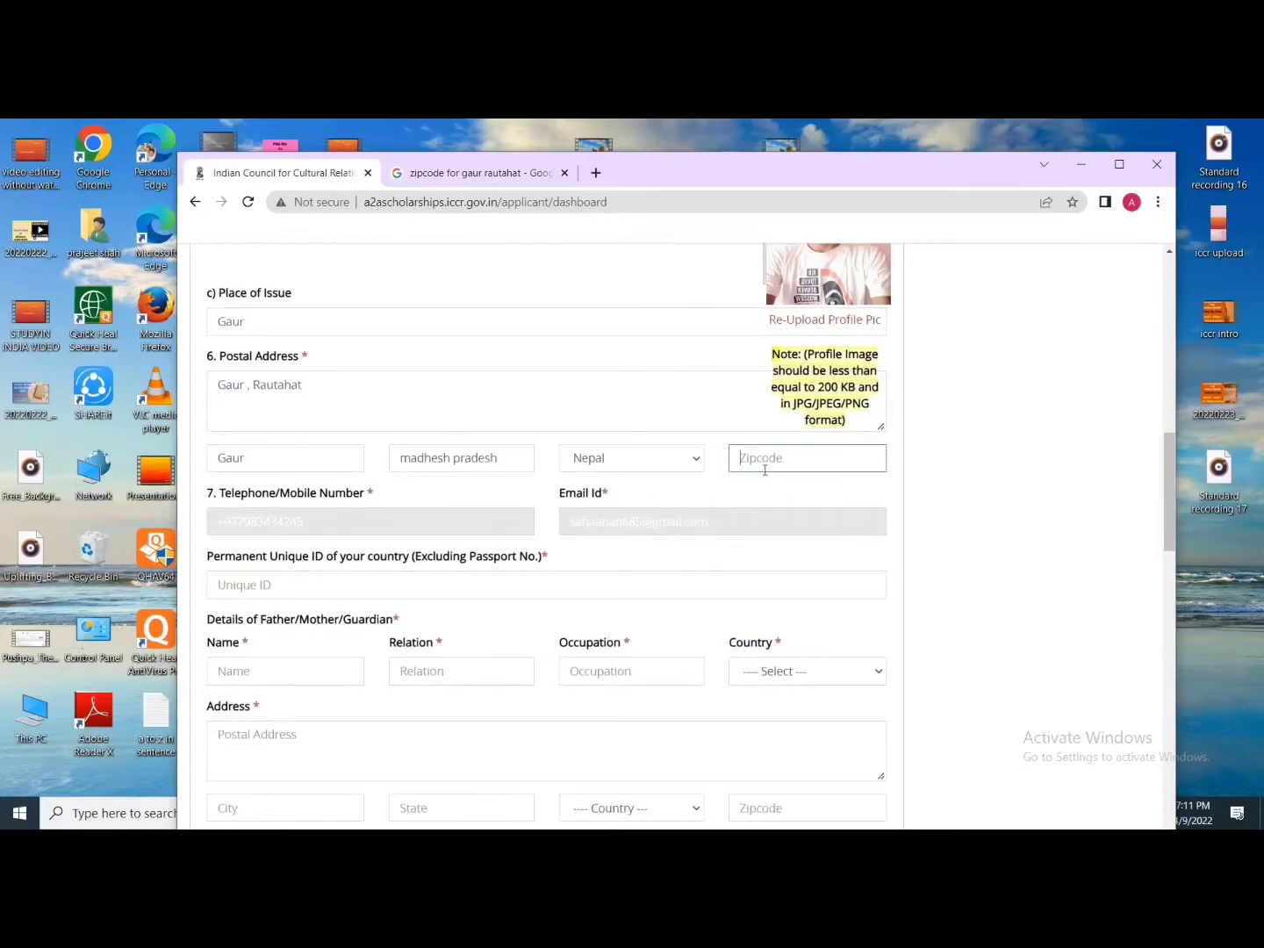
Step: Paste zipcode 44500 into the postal address and enter the permanent unique ID number
click(763, 460)
key(ctrl+v)
scroll(619, 540, down, 1)
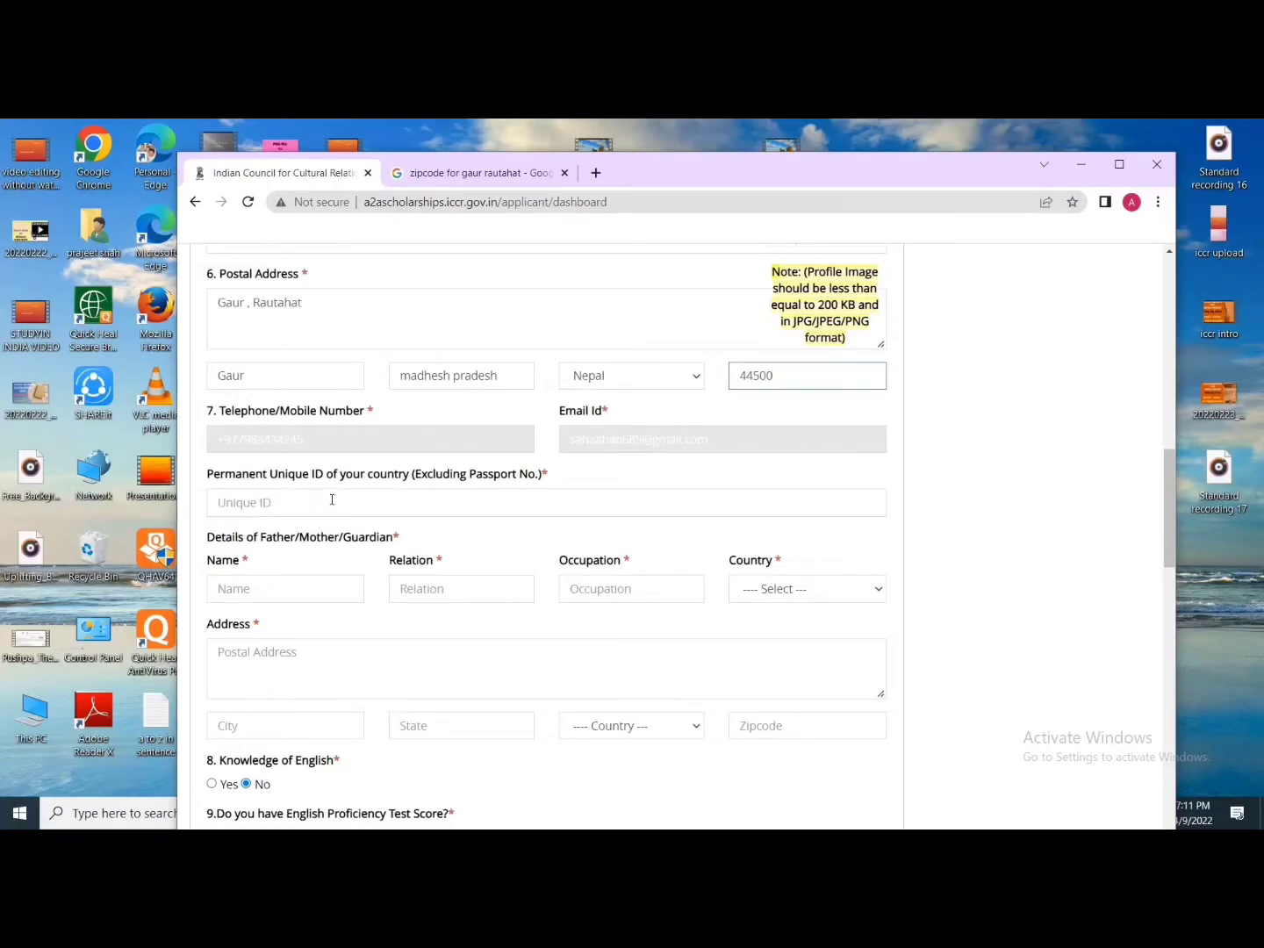
scroll(344, 499, down, 1)
click(315, 422)
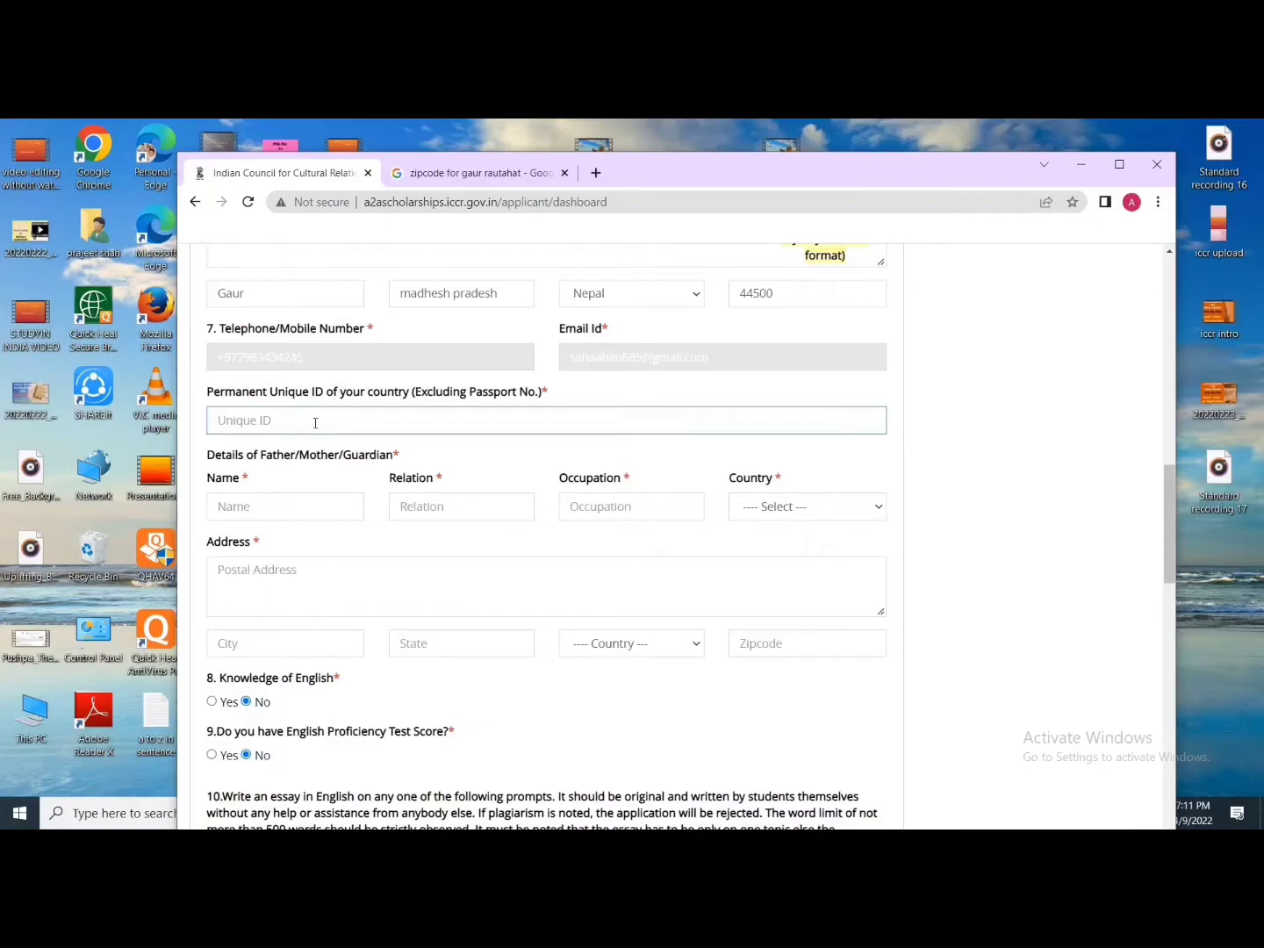
click(292, 508)
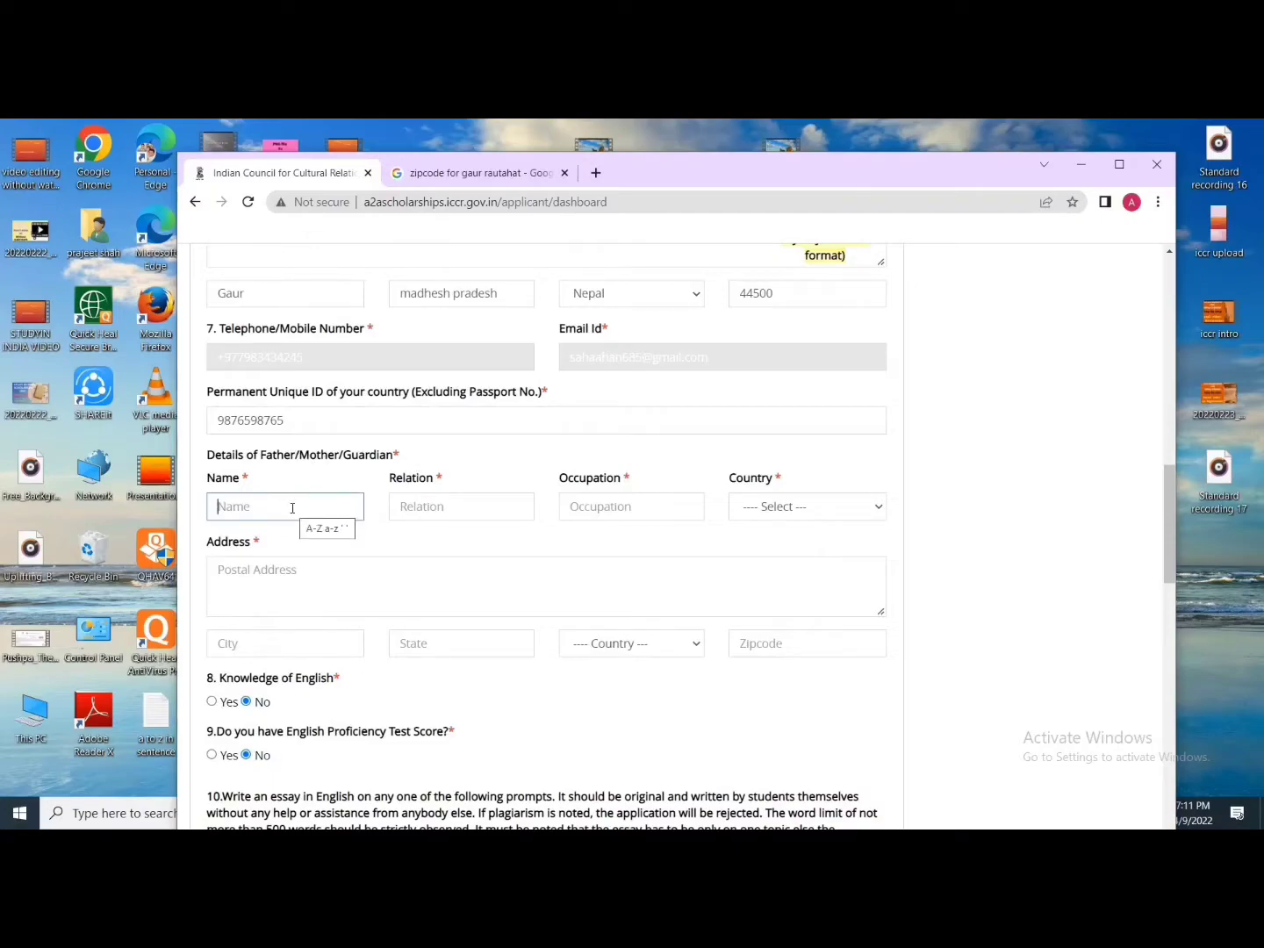
Step: Enter the guardian's name, relation father, occupation engineer, country Nepal, and the guardian's address
text(sdfdf)
click(444, 518)
text(father)
click(628, 509)
text(engineer)
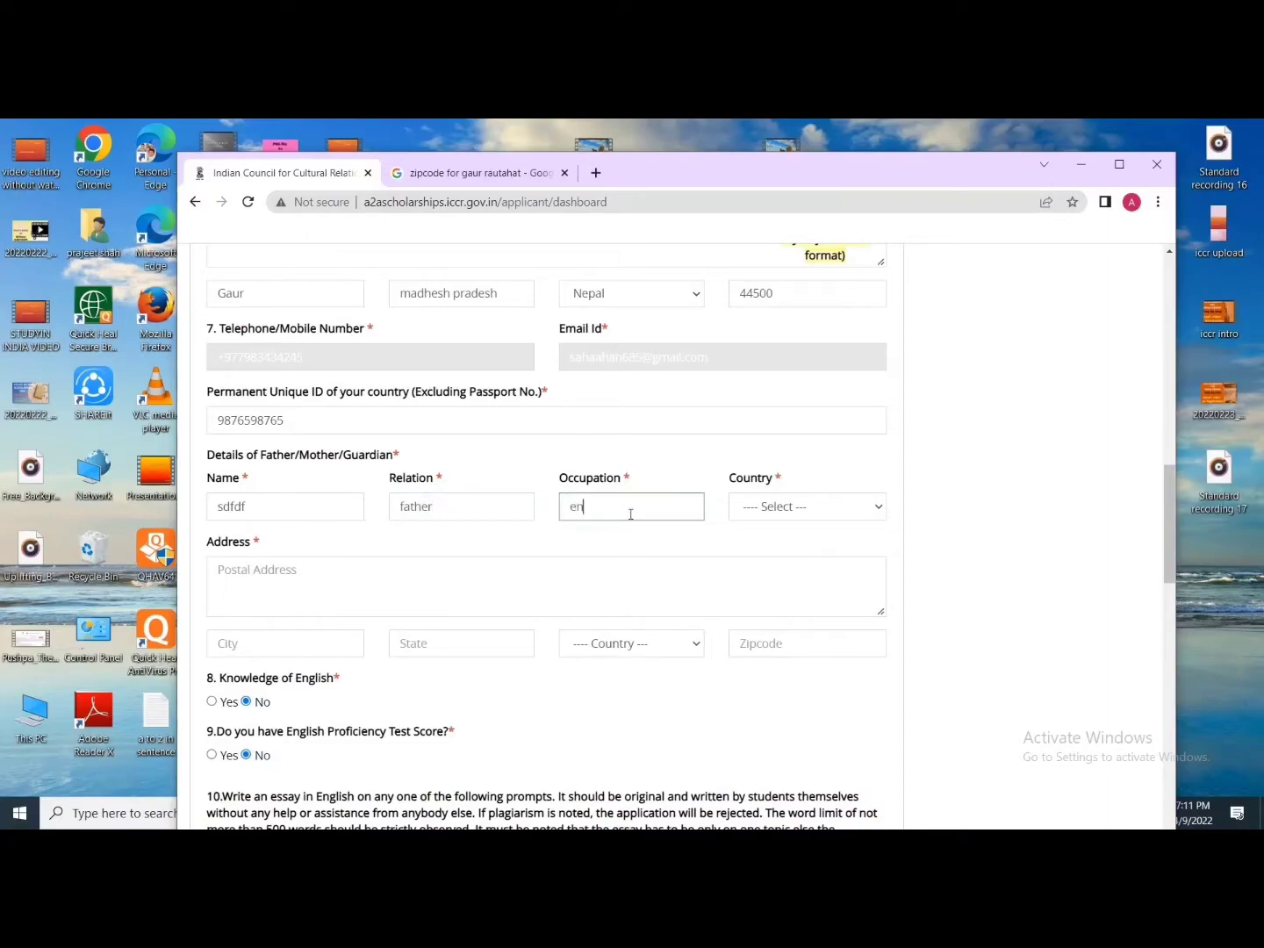
click(783, 511)
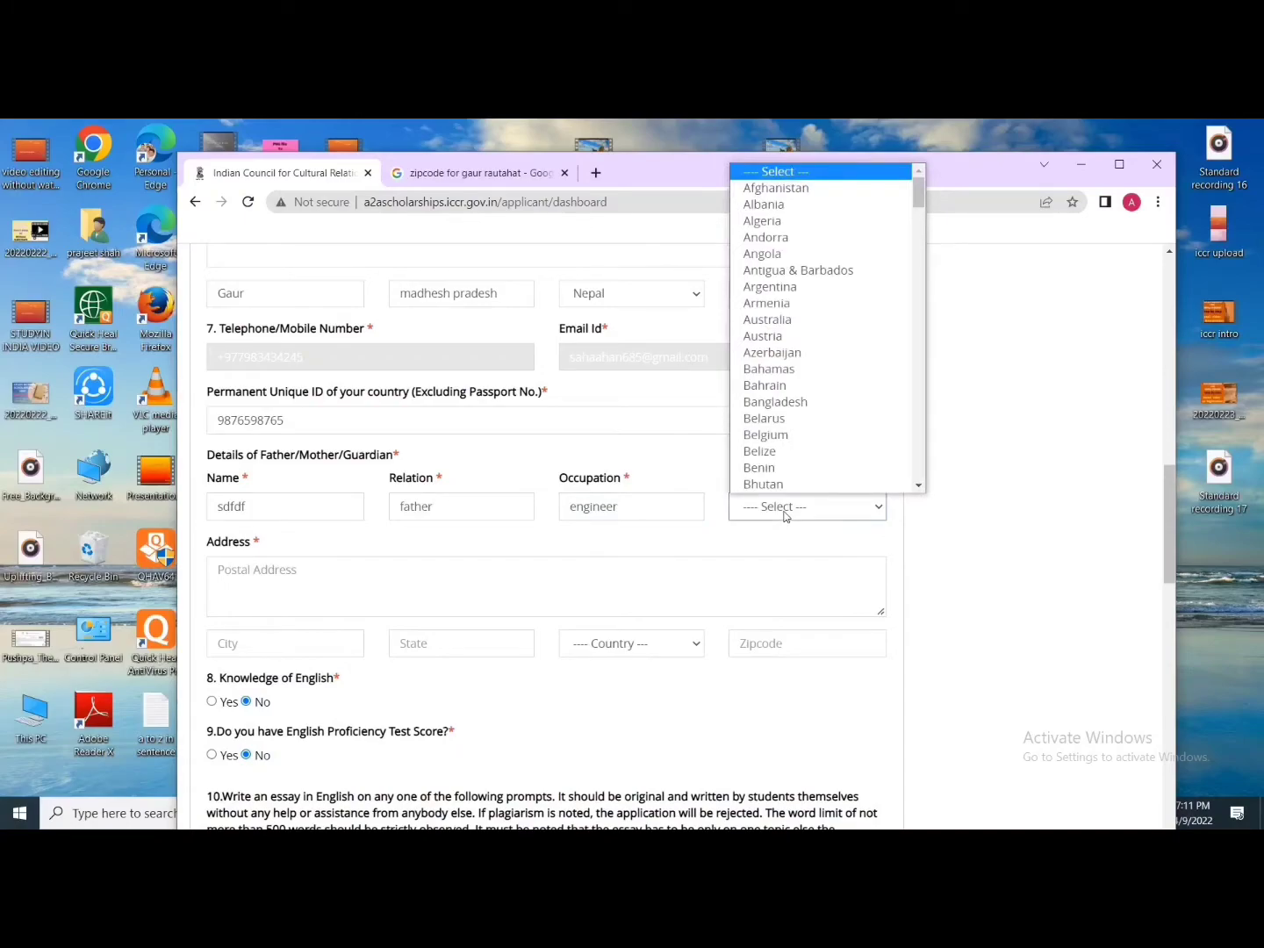
text(ne)
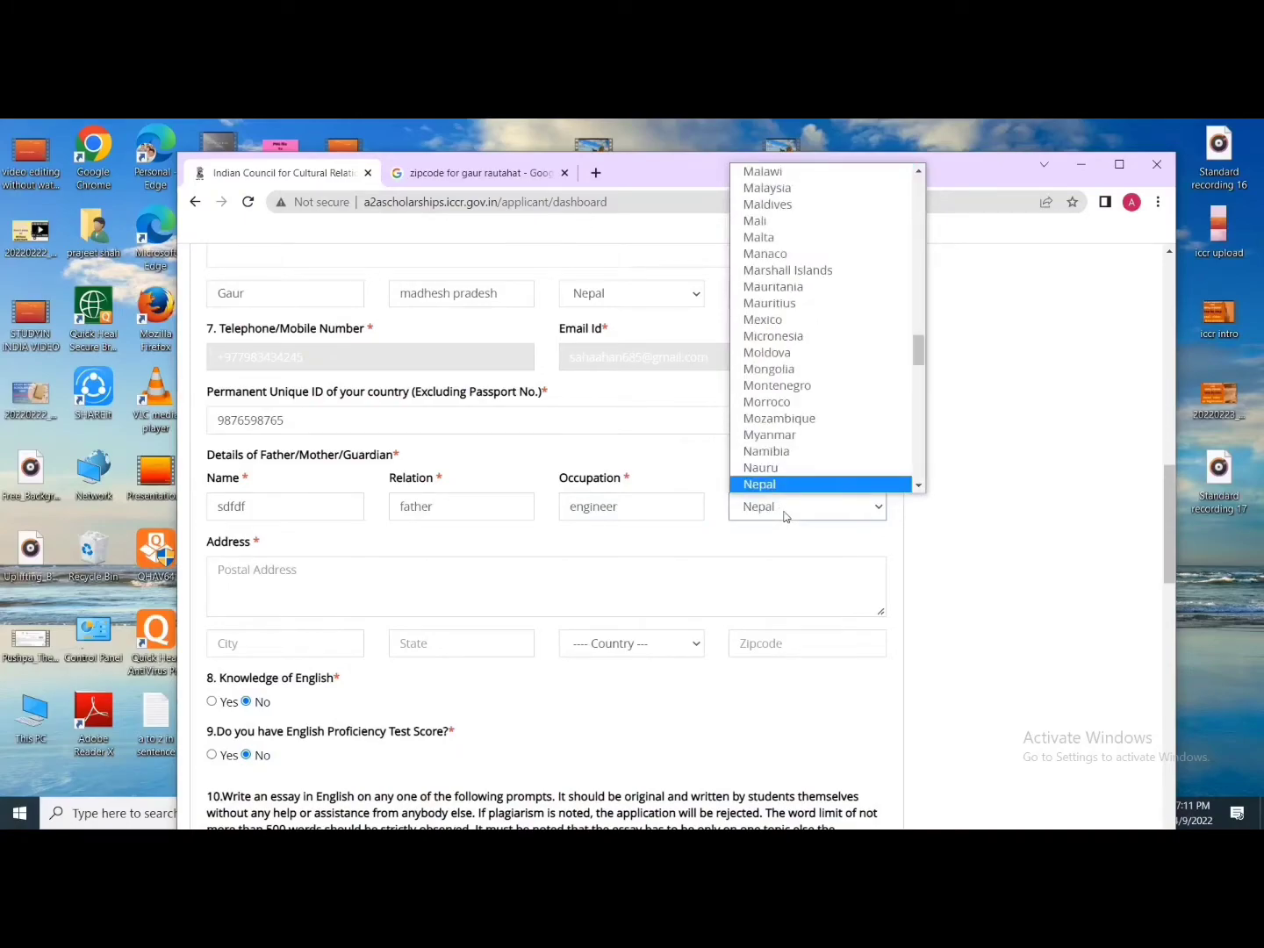
key(Return)
scroll(558, 513, down, 1)
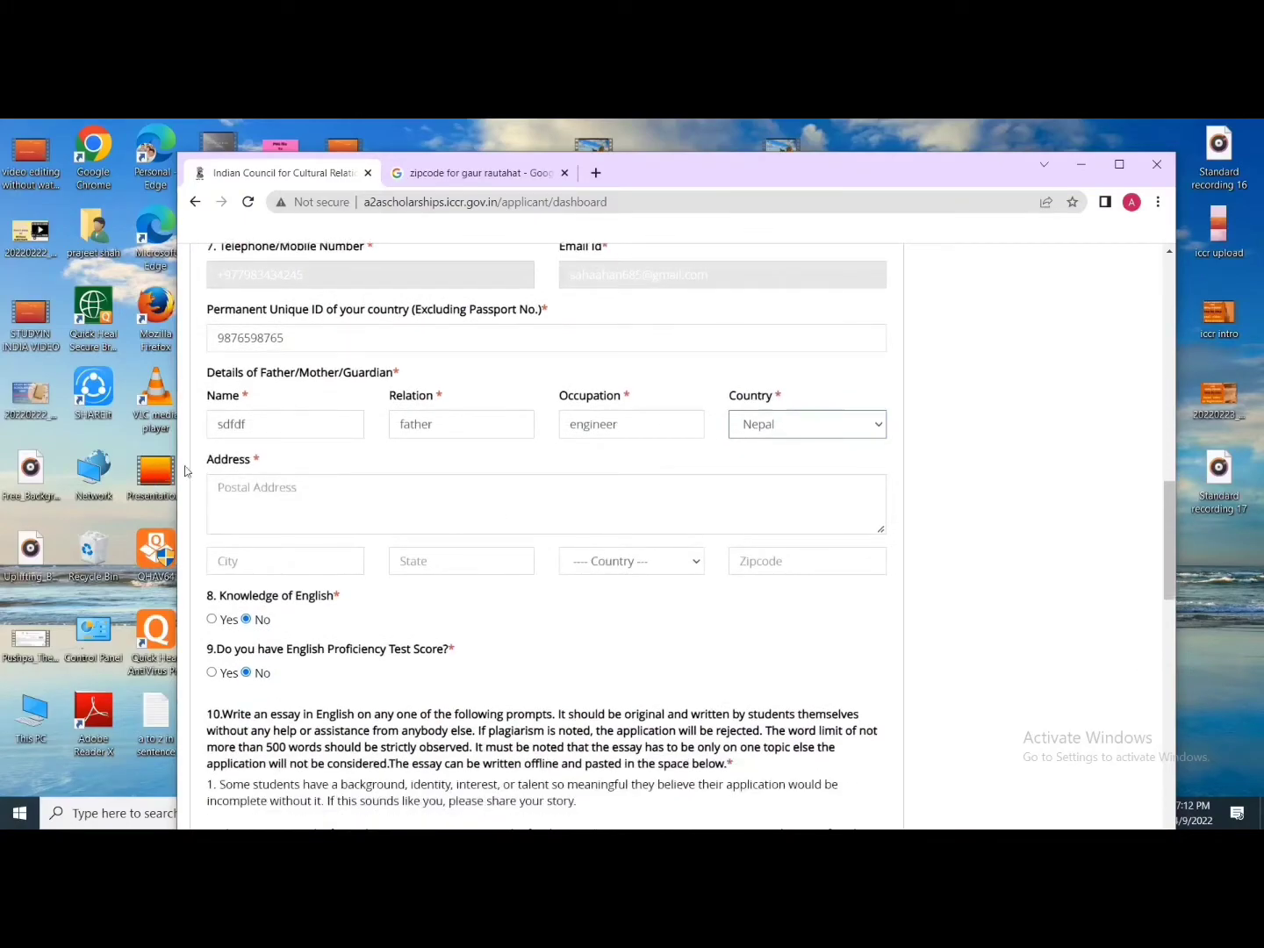
click(278, 490)
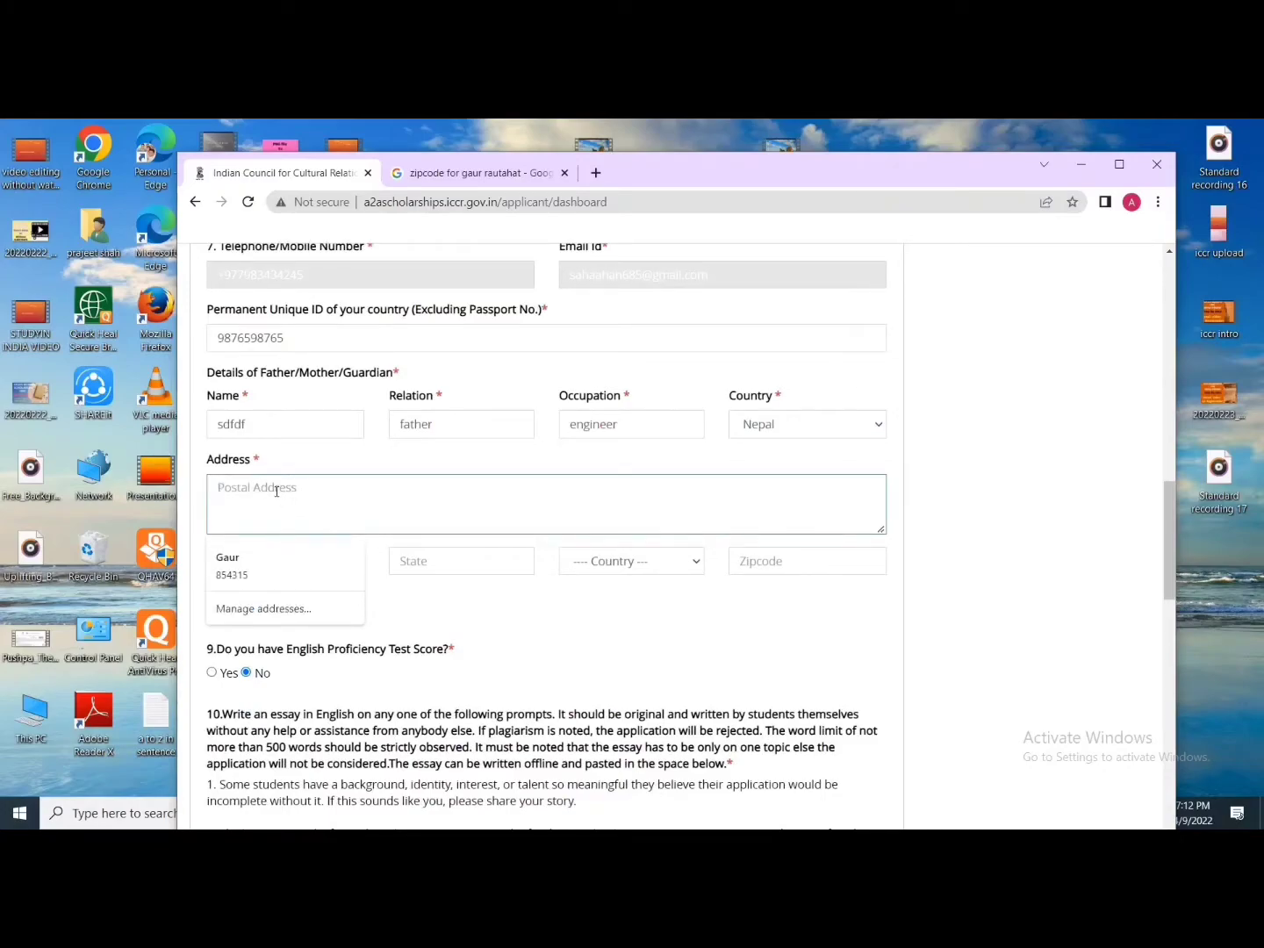
text(Gaur , Rautahat)
Step: Fill the guardian's address with city Gaur, state Madhesh pradesh and country Nepal
click(446, 621)
click(281, 562)
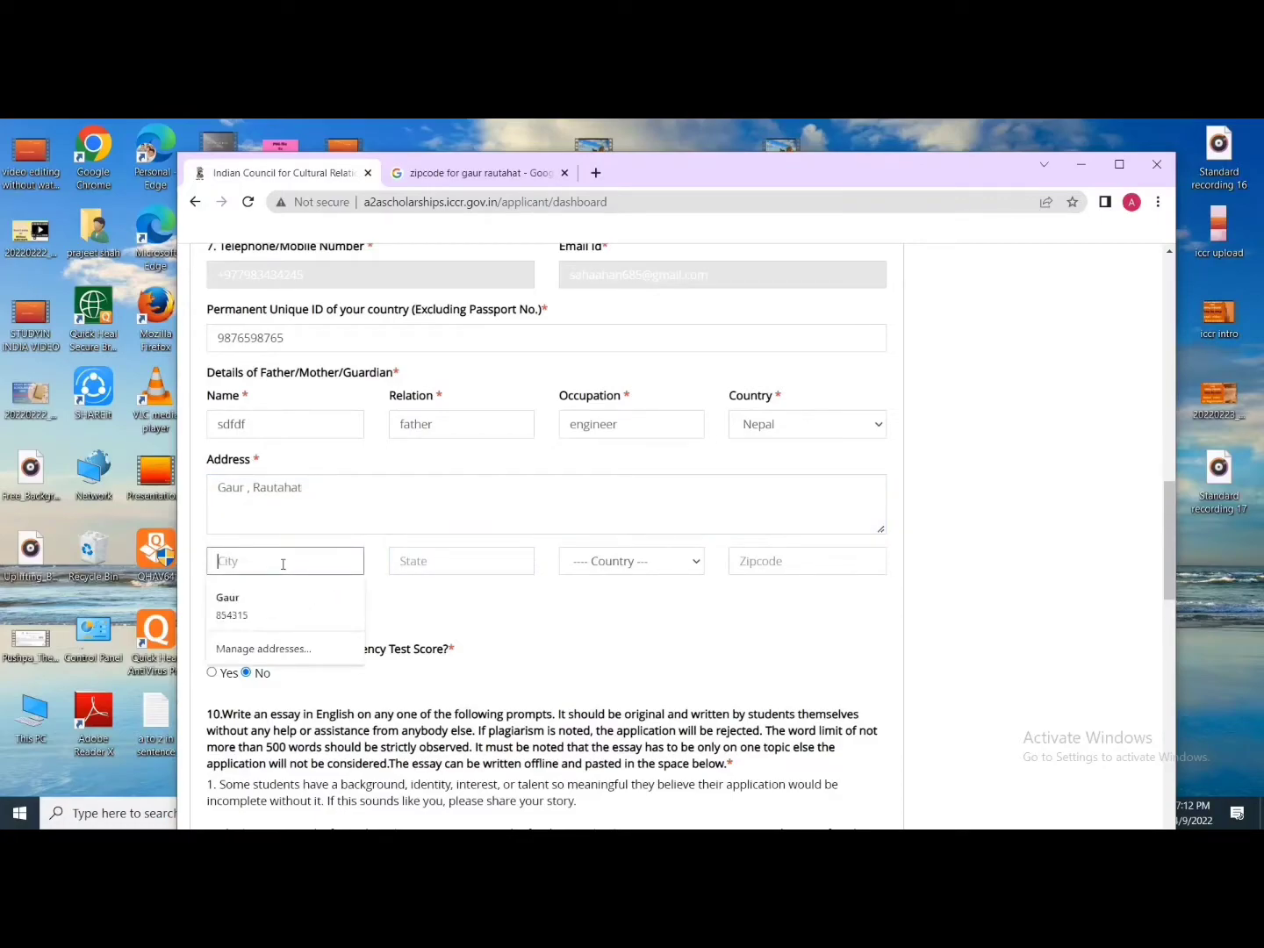
text(Gaur)
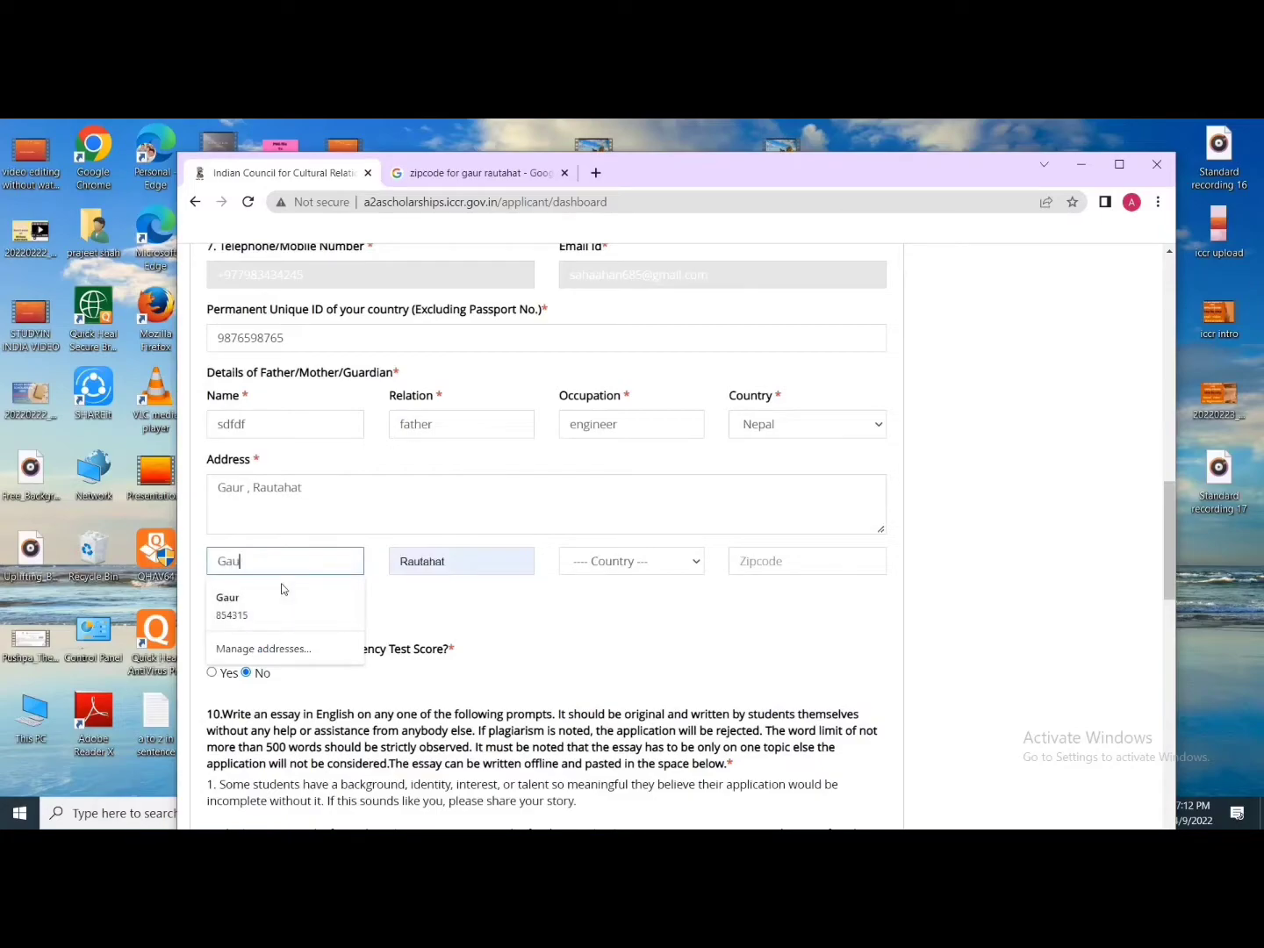
click(479, 558)
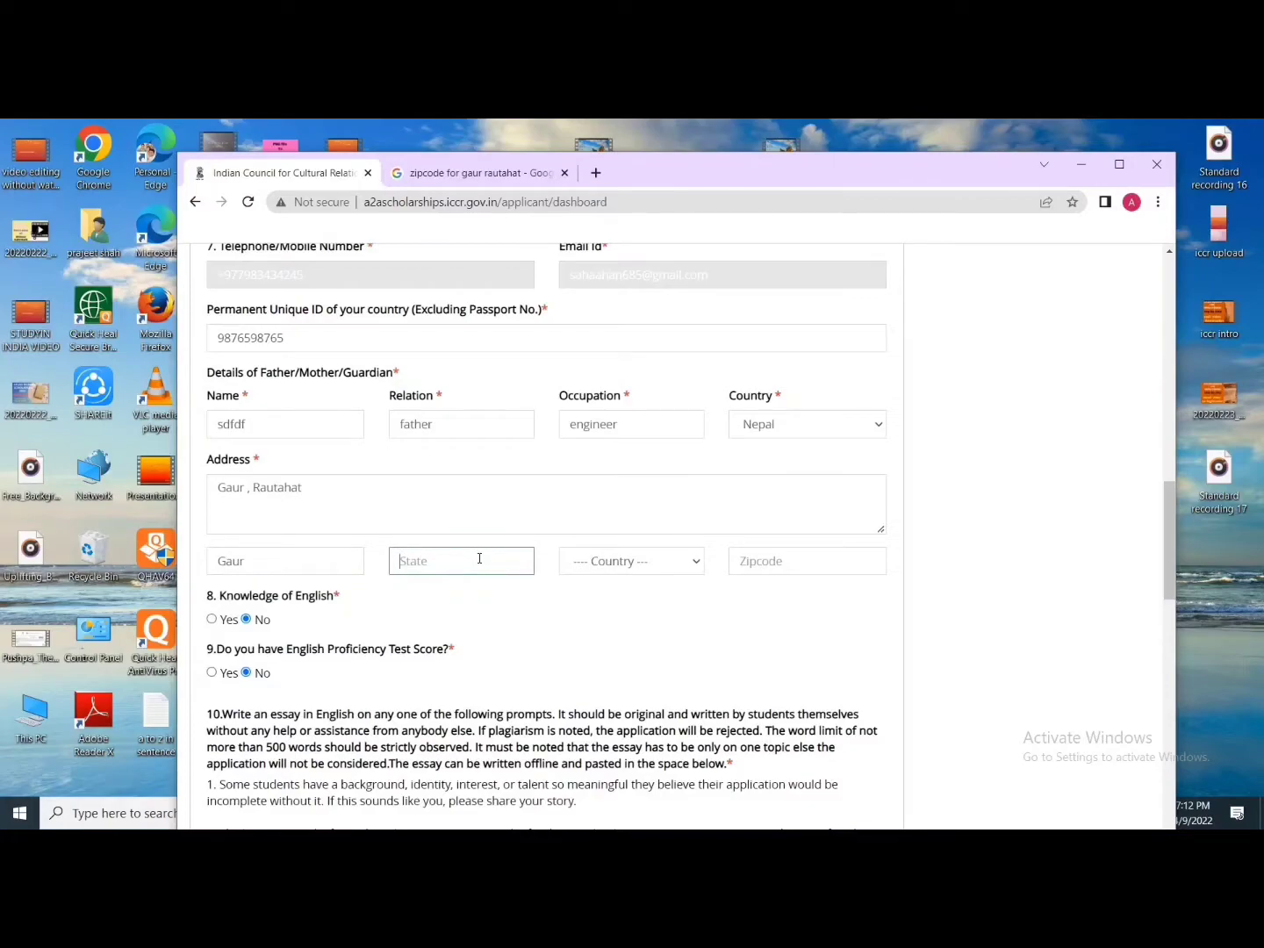
text(Madhesh pradesh)
click(605, 563)
text(nepal)
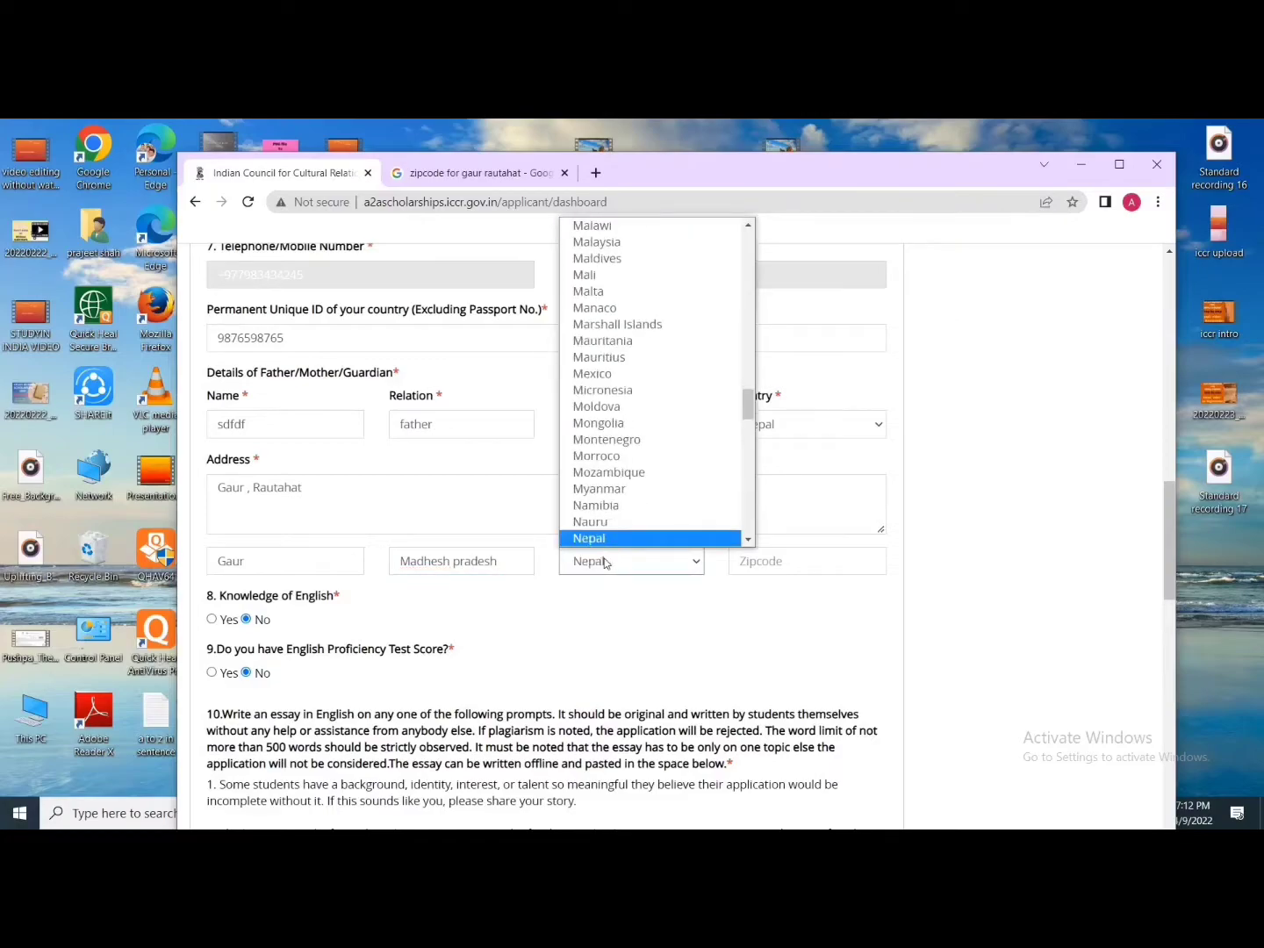
key(Return)
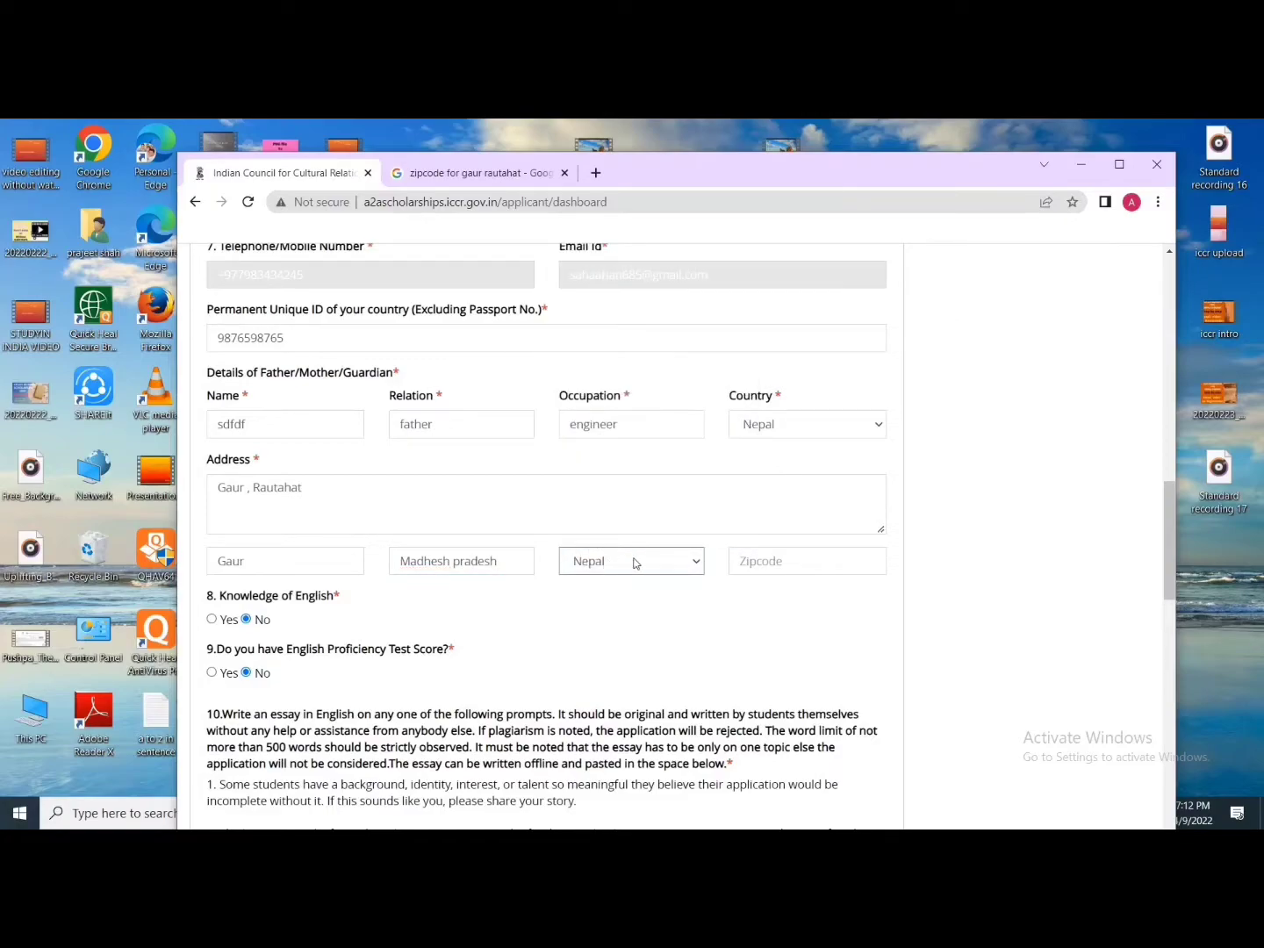
click(758, 566)
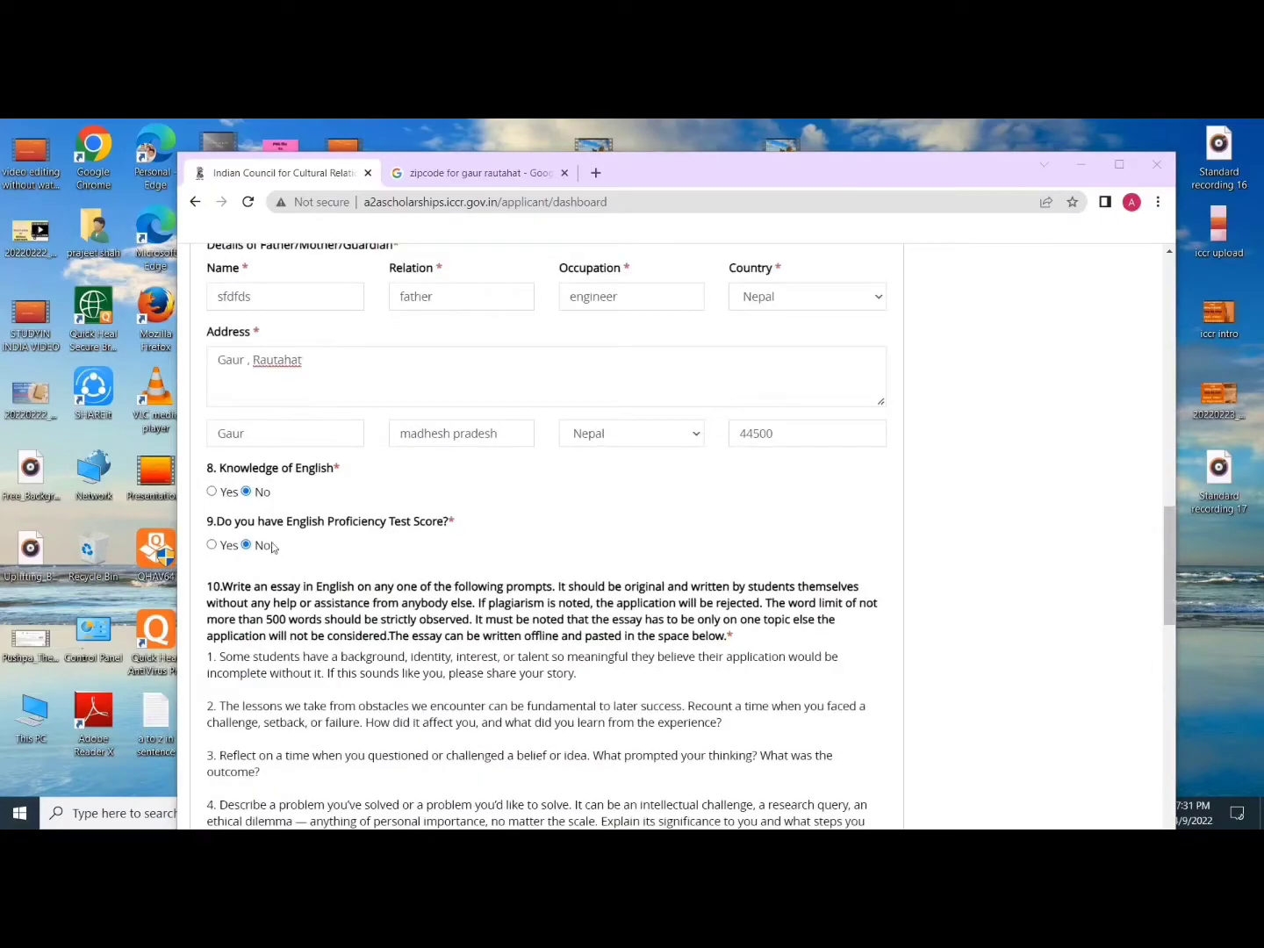
Step: Answer Yes to English knowledge, rate written, spoken and reading Good, and answer No to proficiency score
click(218, 492)
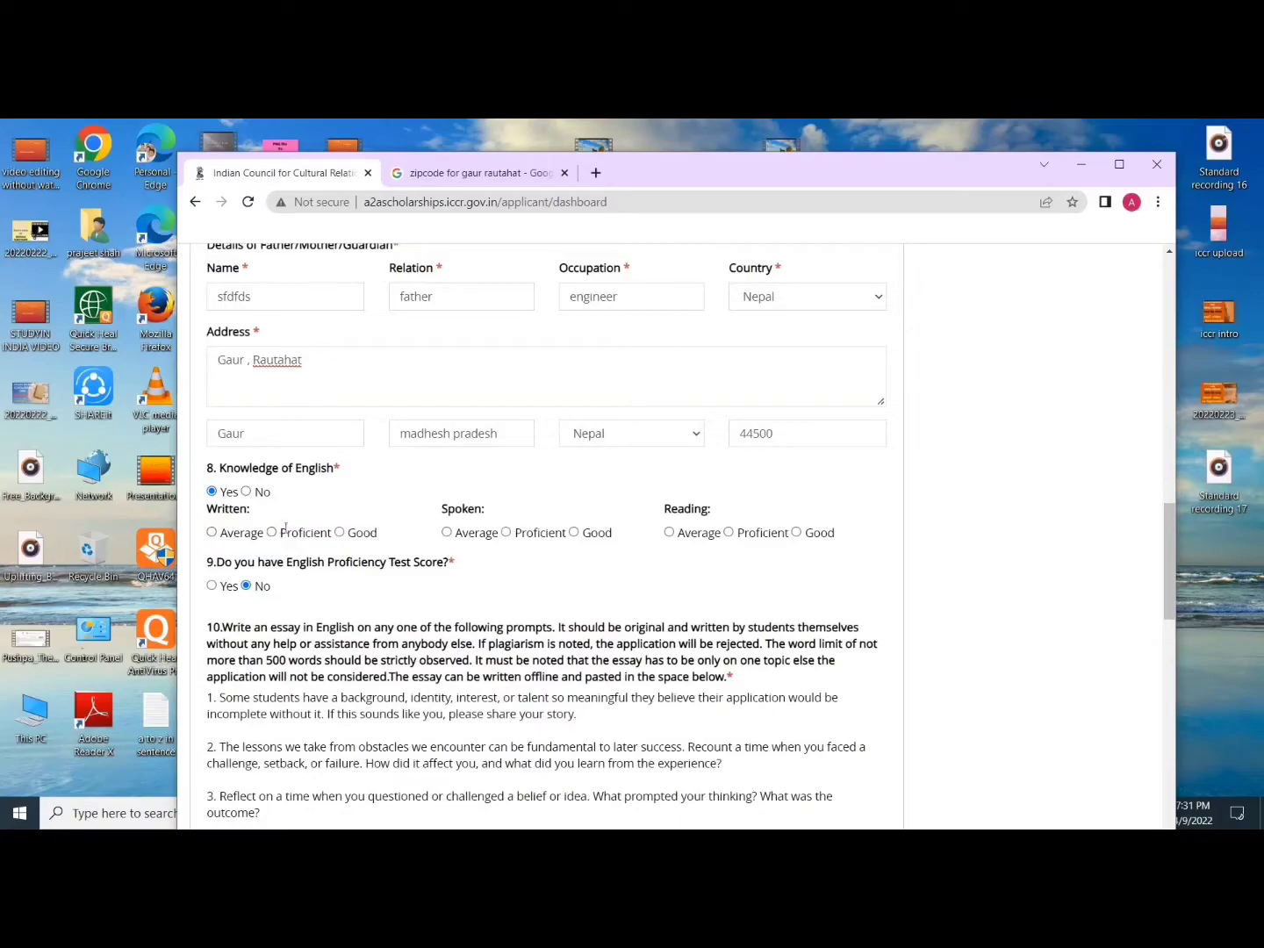
click(341, 533)
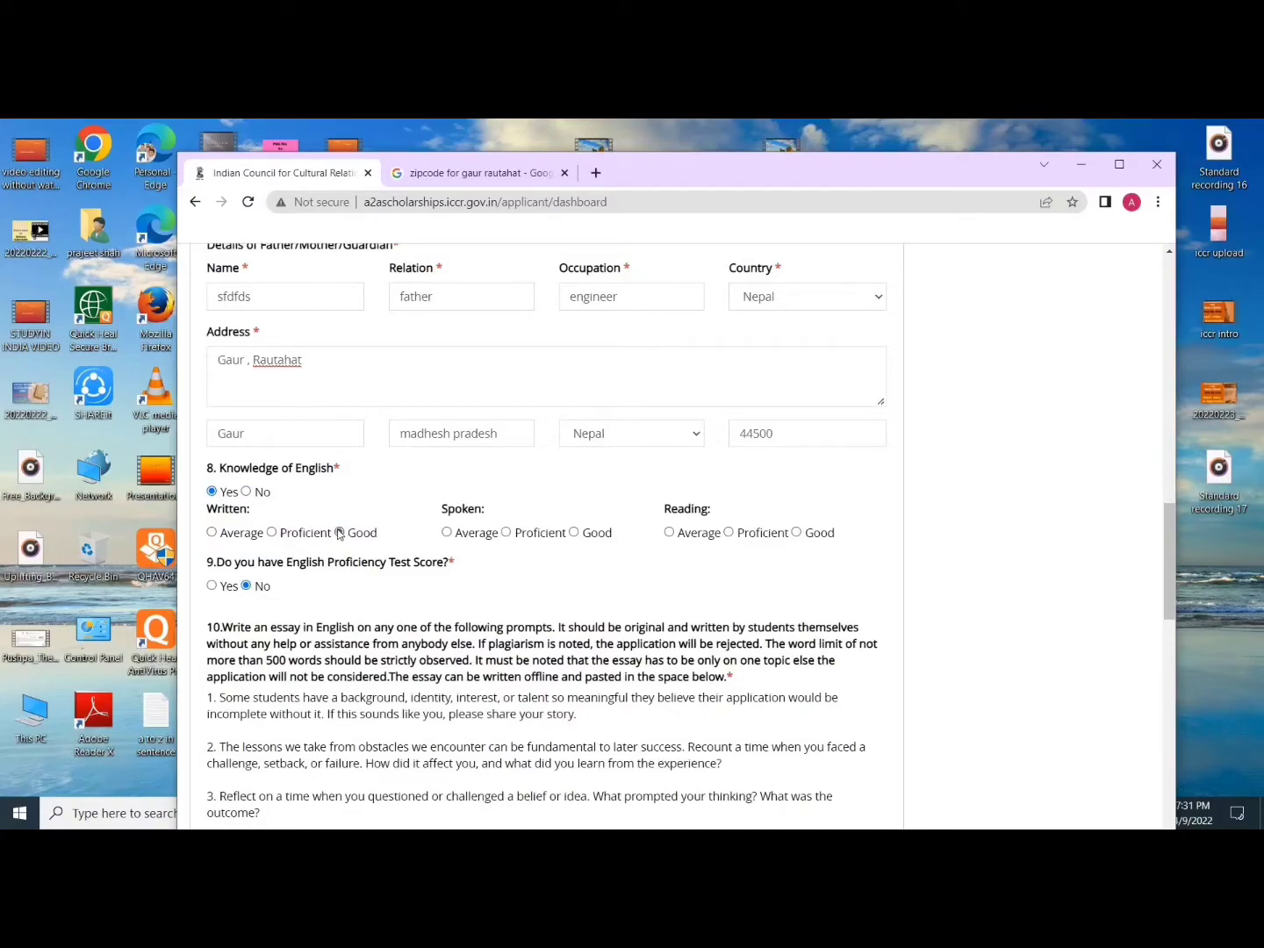
click(573, 534)
click(796, 533)
scroll(549, 537, down, 1)
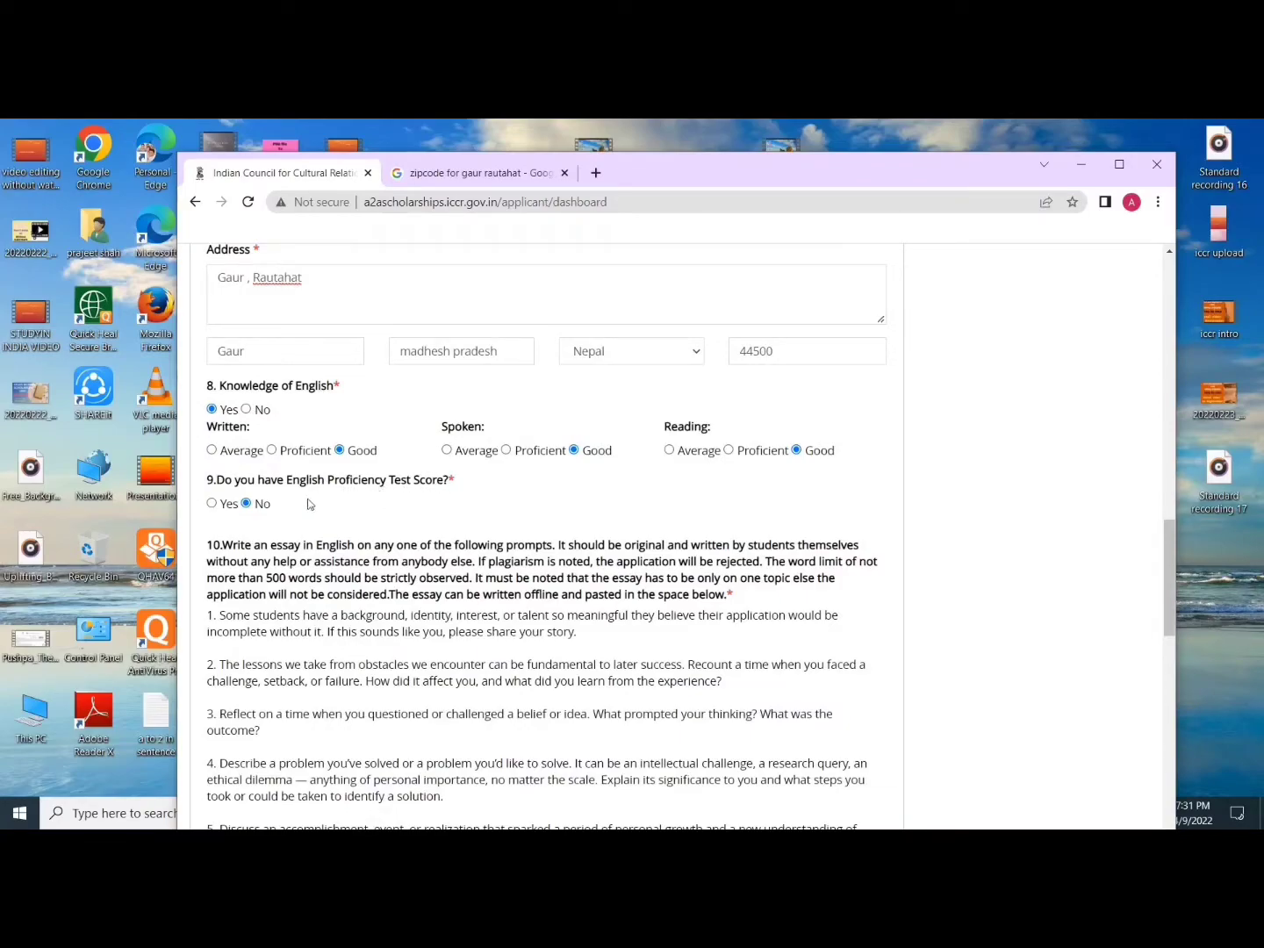
click(211, 503)
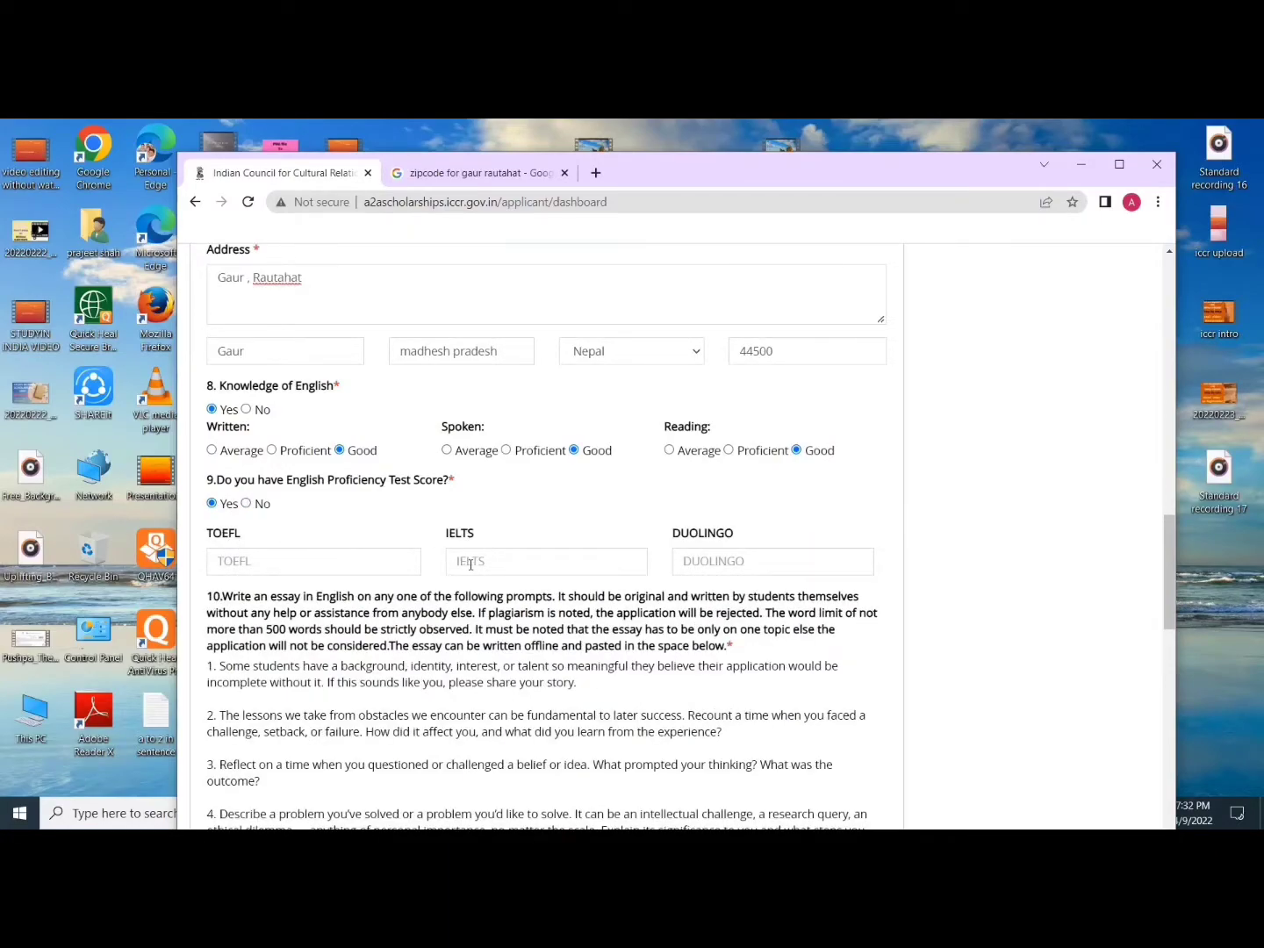
click(245, 503)
scroll(229, 404, down, 2)
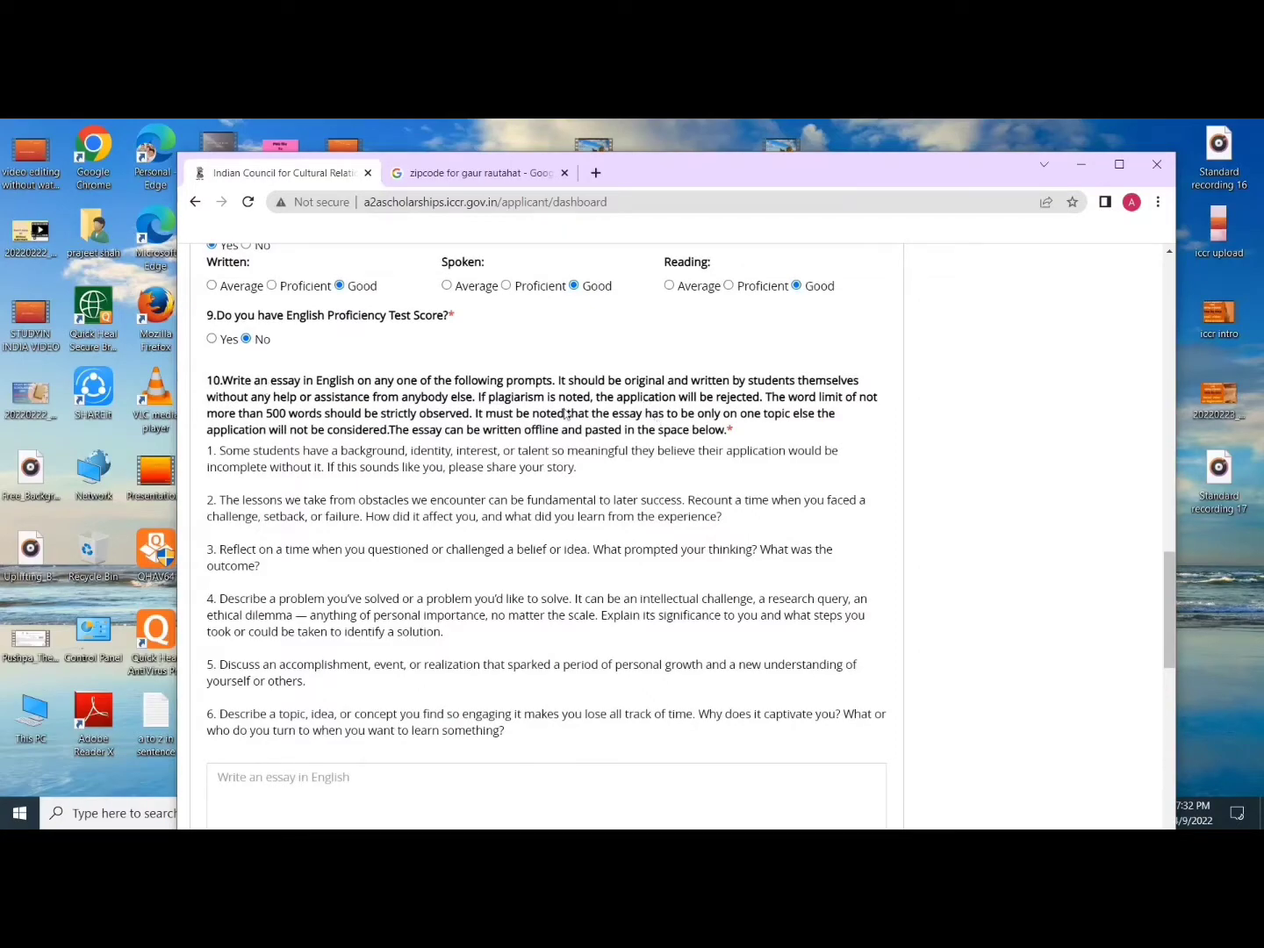
drag(250, 413, 351, 415)
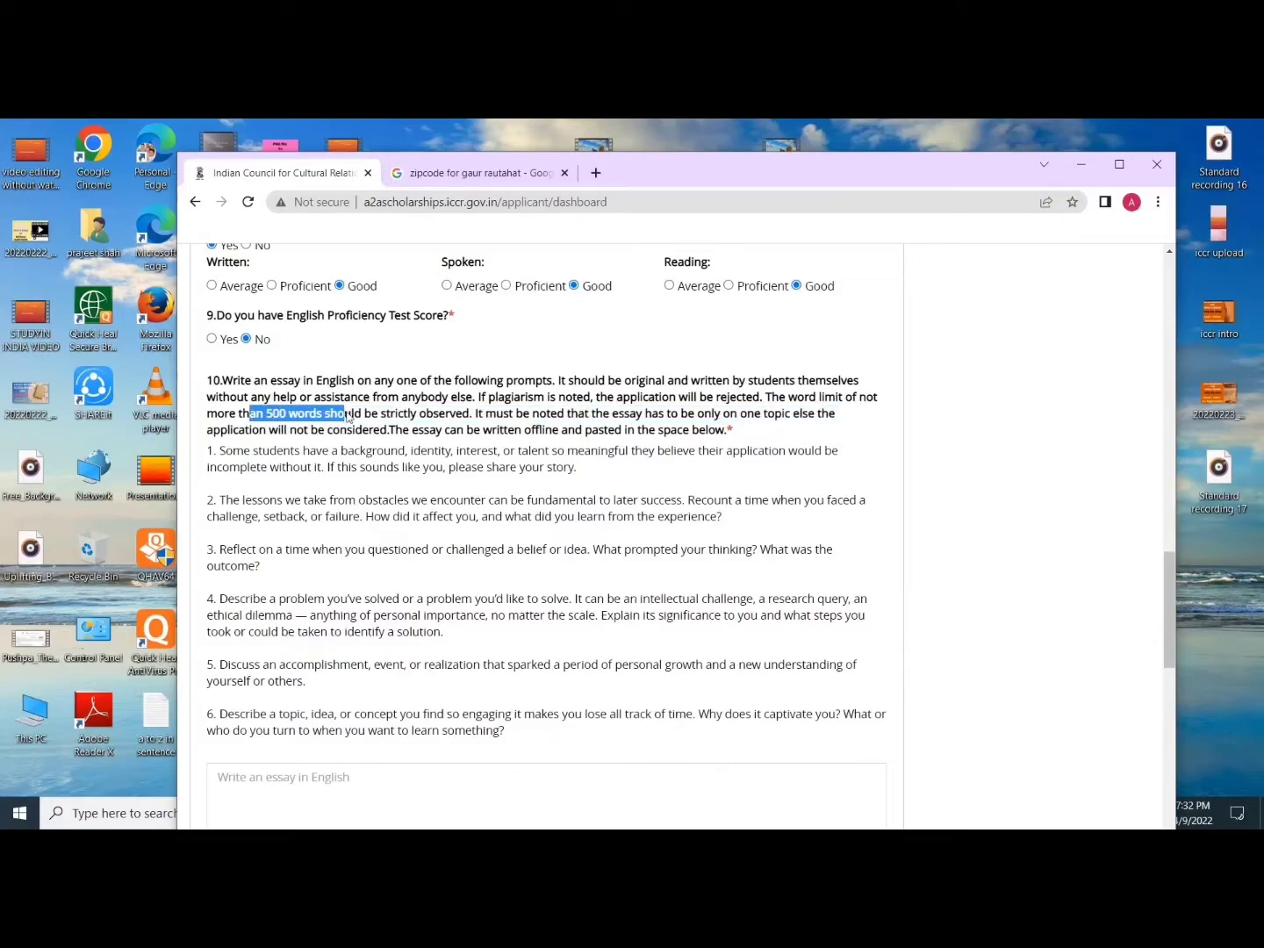
click(348, 417)
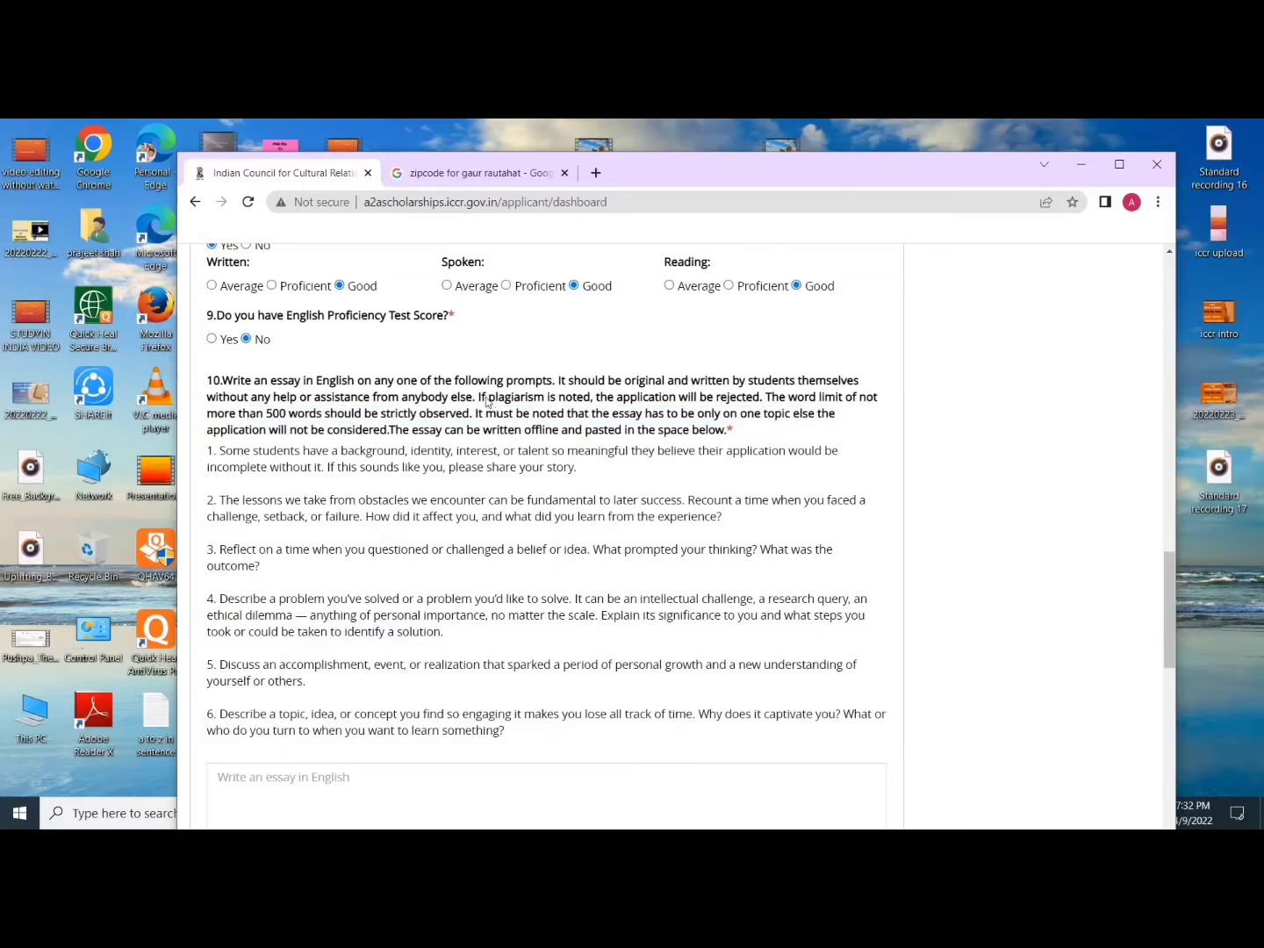
drag(490, 399, 595, 404)
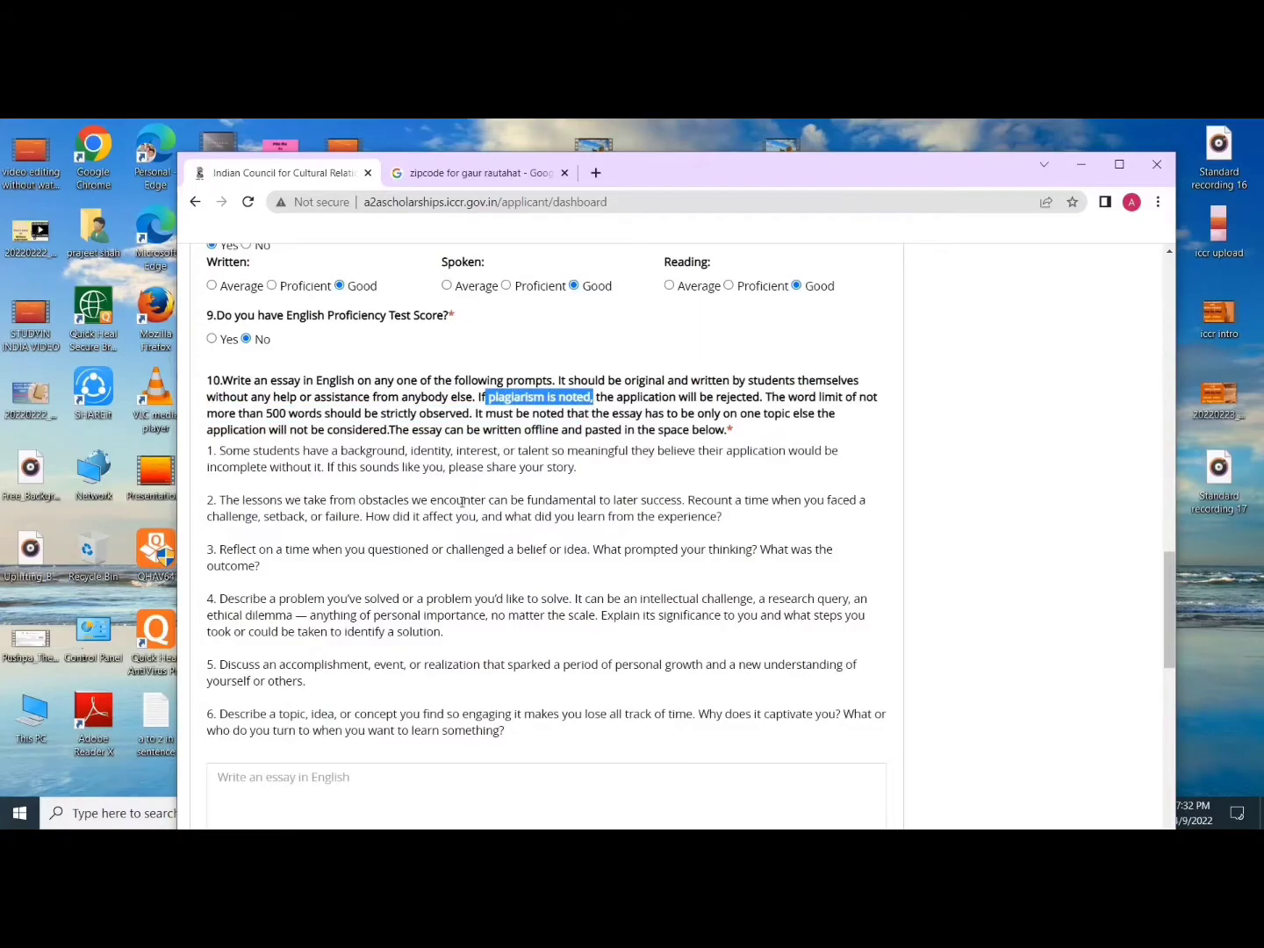
scroll(462, 501, down, 1)
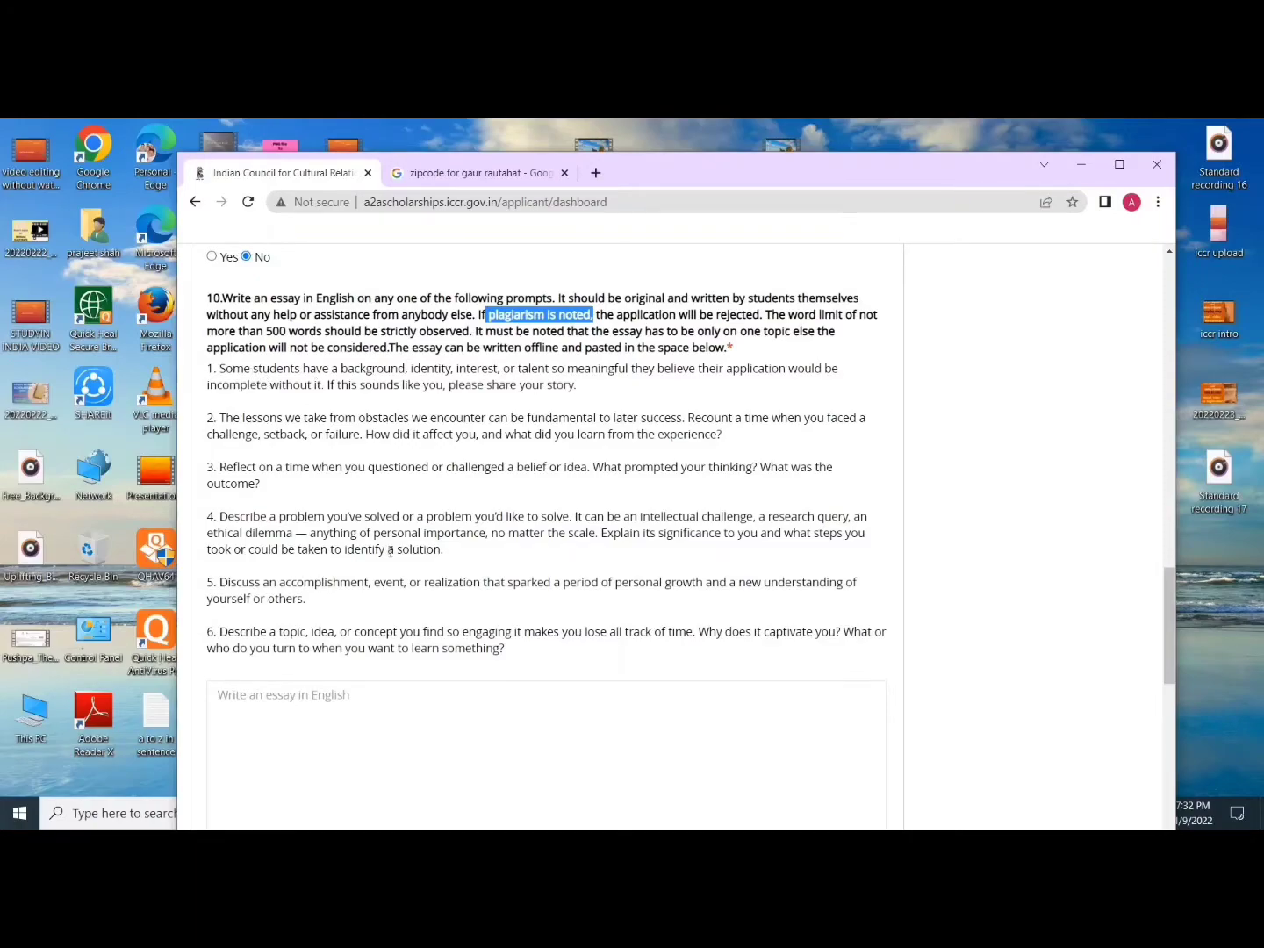
scroll(388, 551, down, 1)
Step: Begin the question 10 essay with '2.', removing a mistyped W first
click(283, 613)
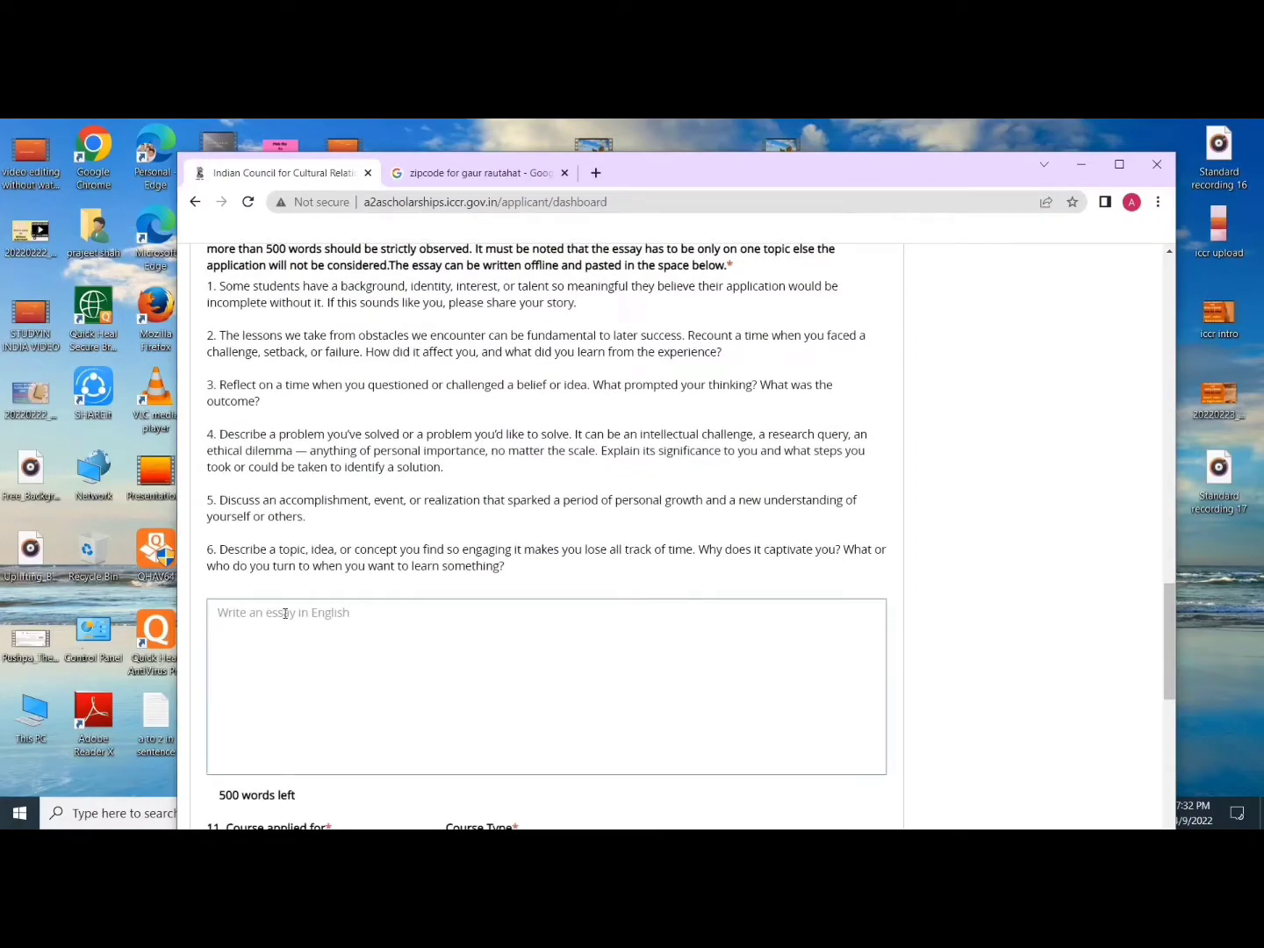
scroll(289, 612, down, 1)
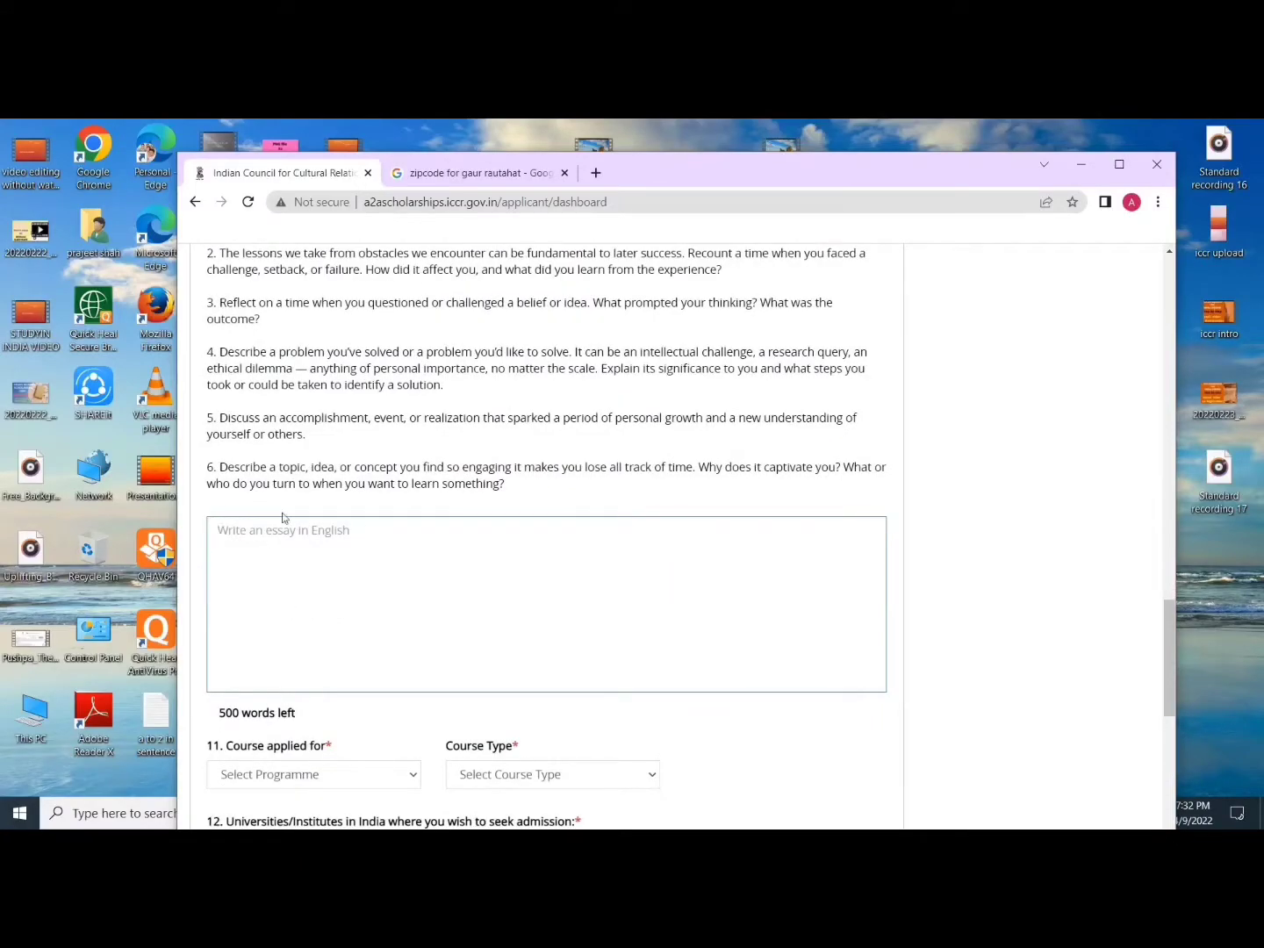
scroll(281, 517, up, 1)
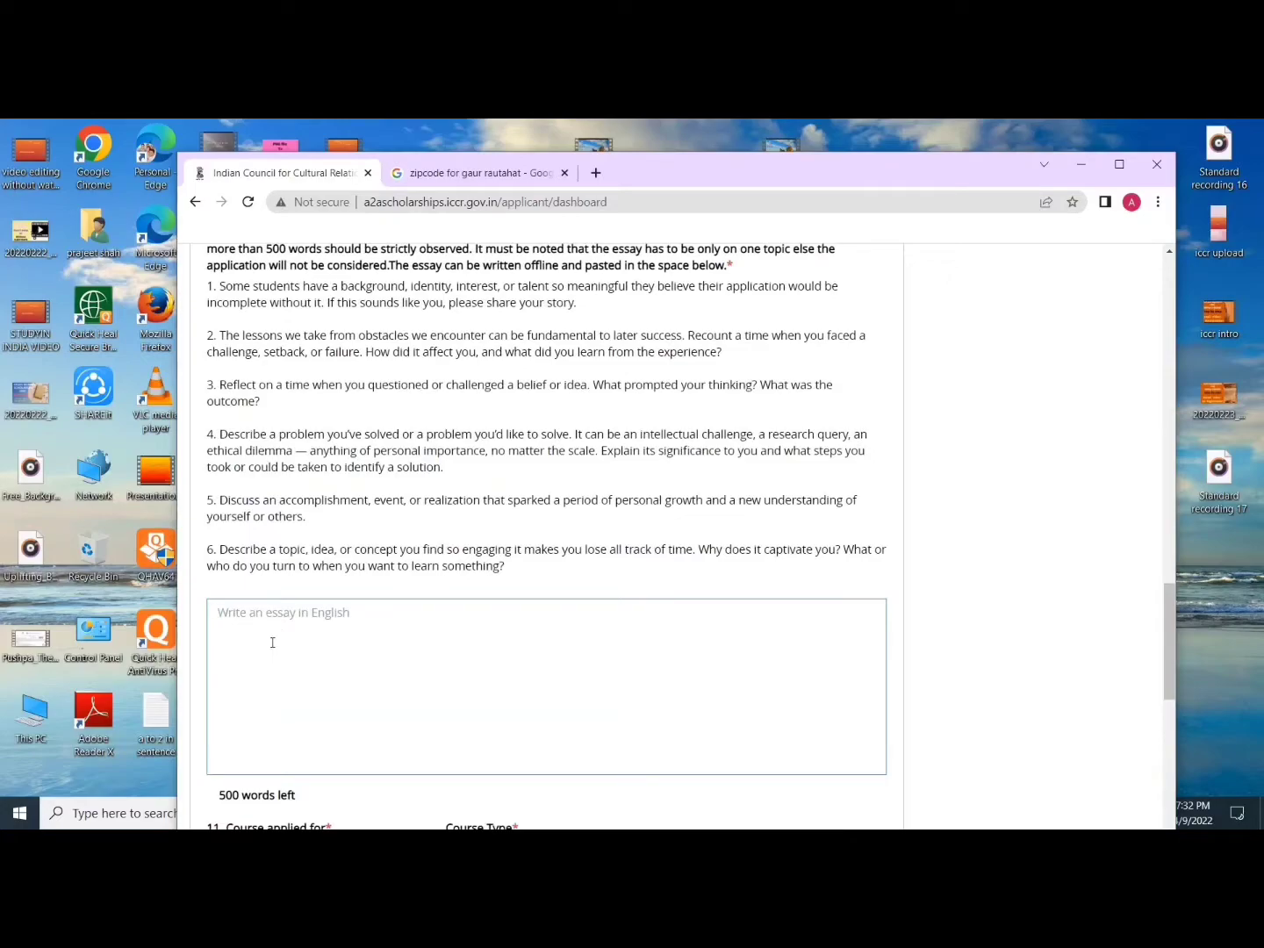
text(W)
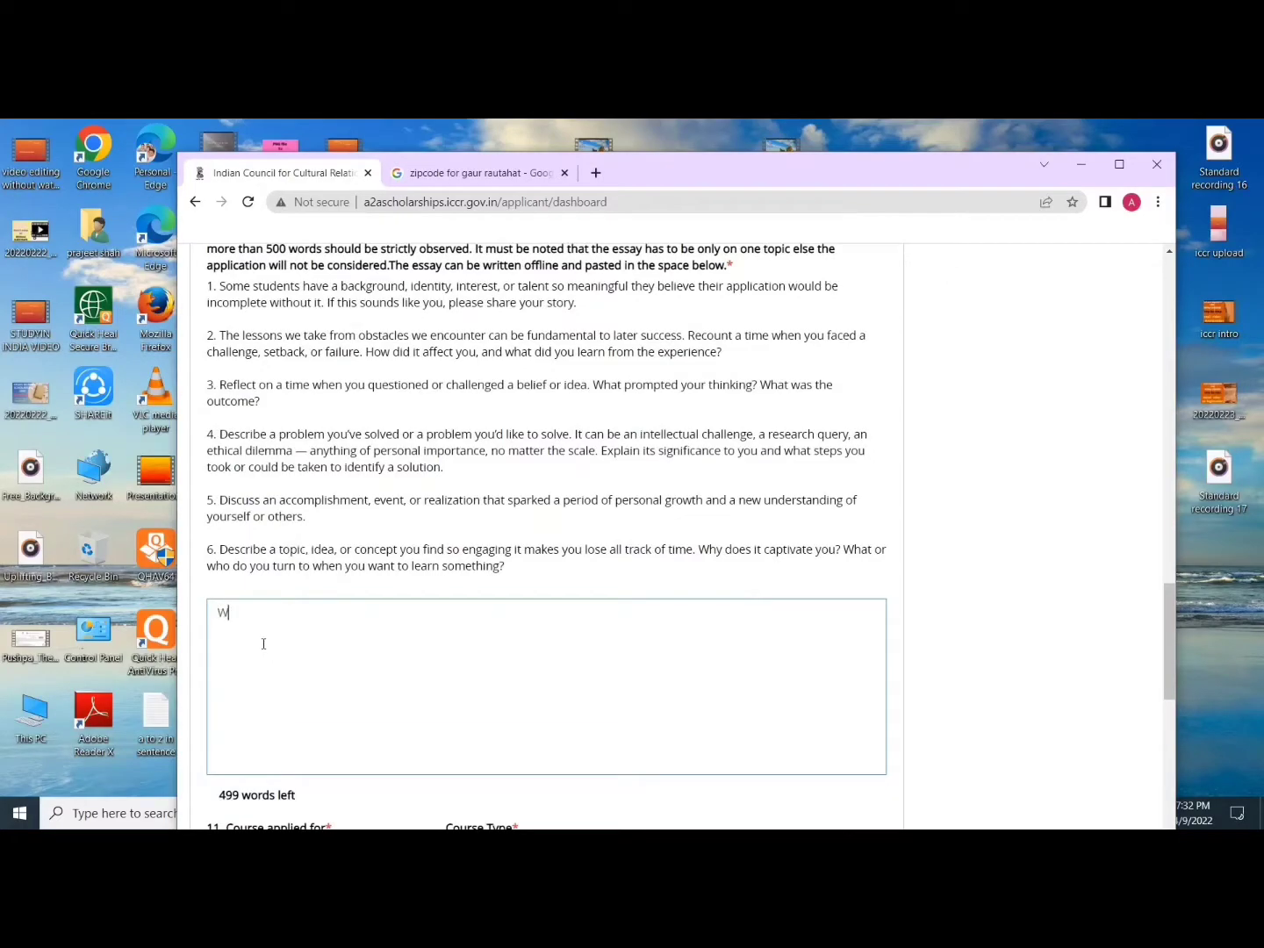
key(BackSpace)
text(2.)
scroll(265, 643, down, 1)
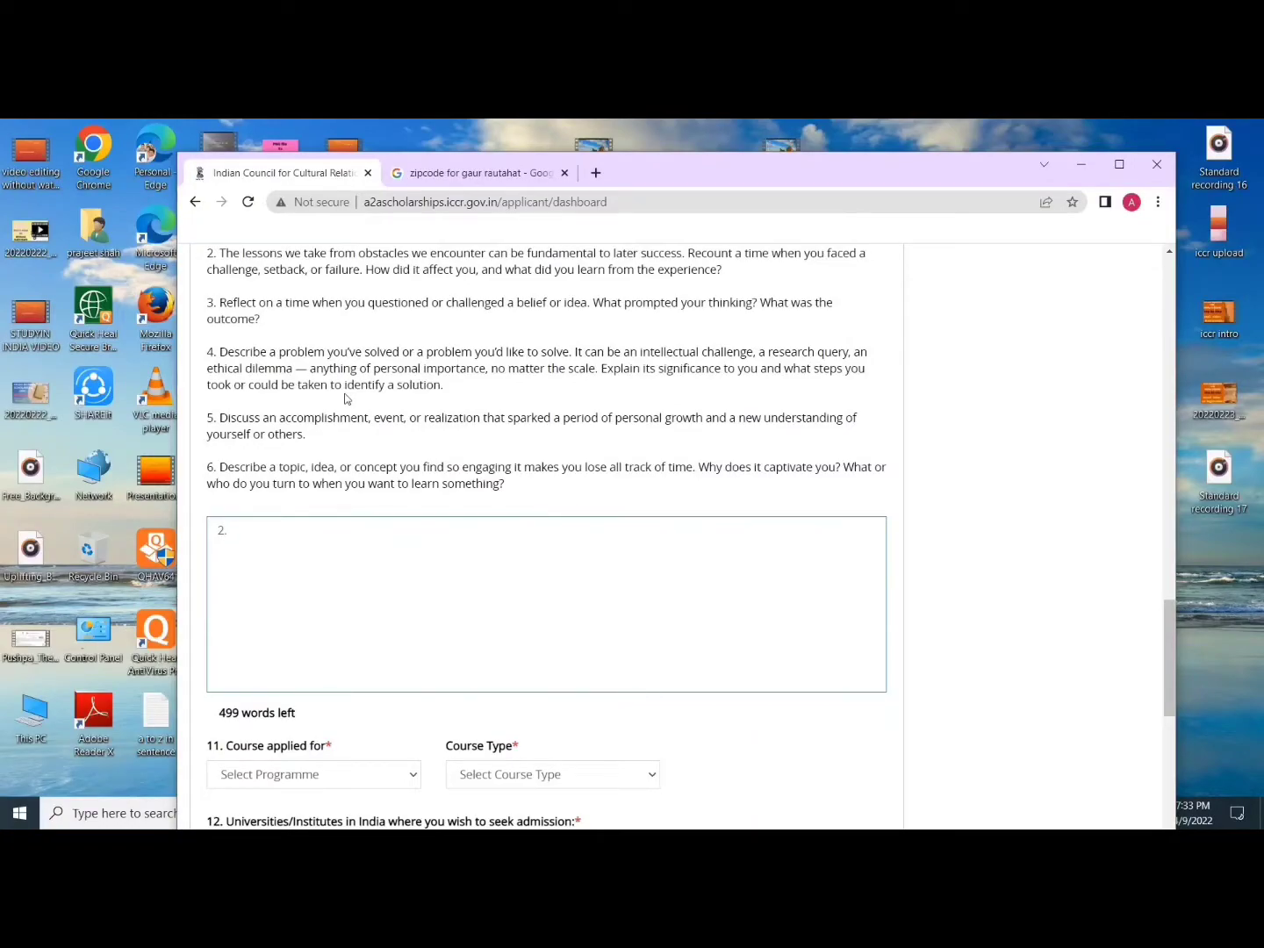
click(322, 551)
scroll(258, 531, down, 2)
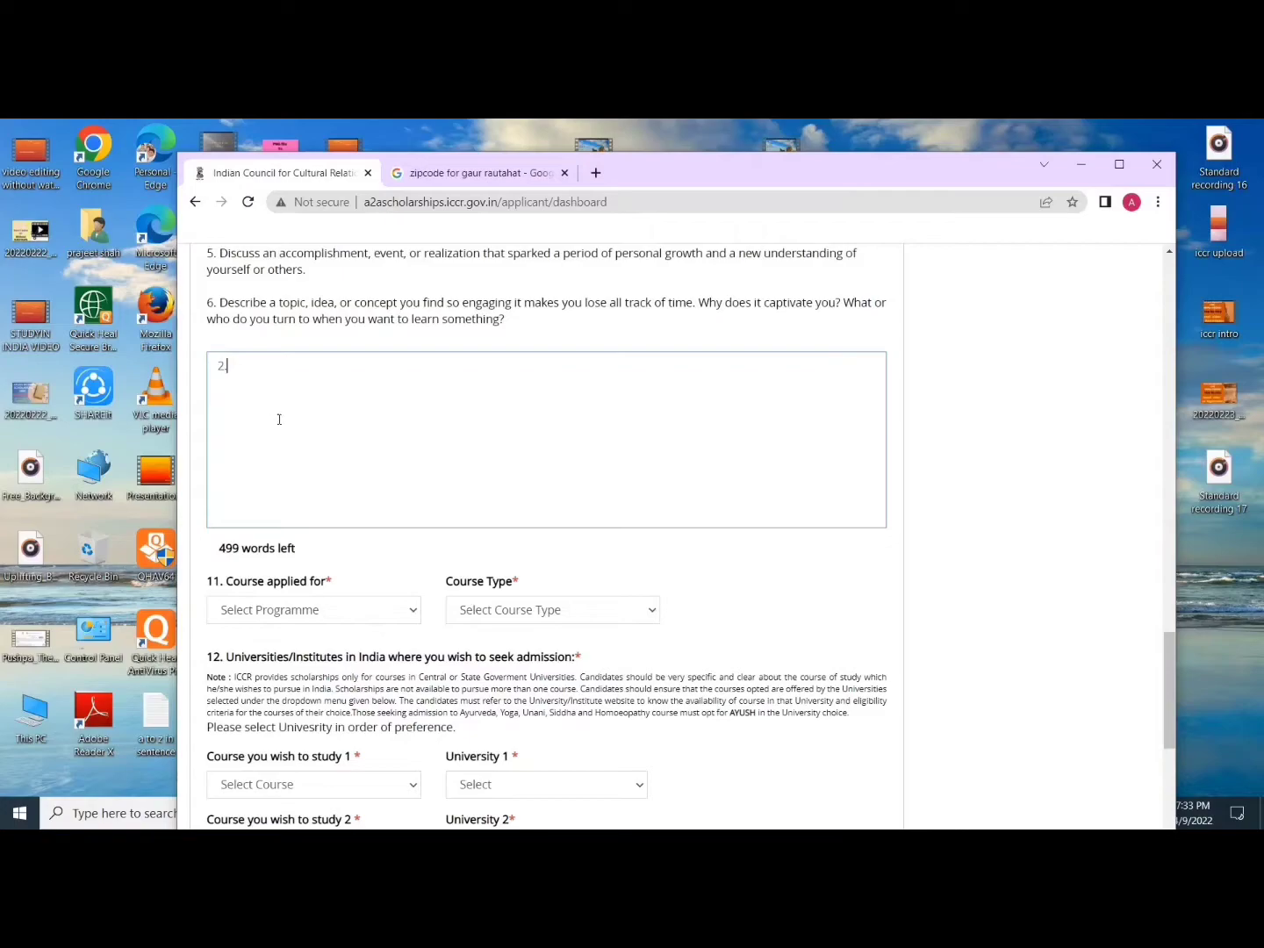
scroll(279, 409, down, 1)
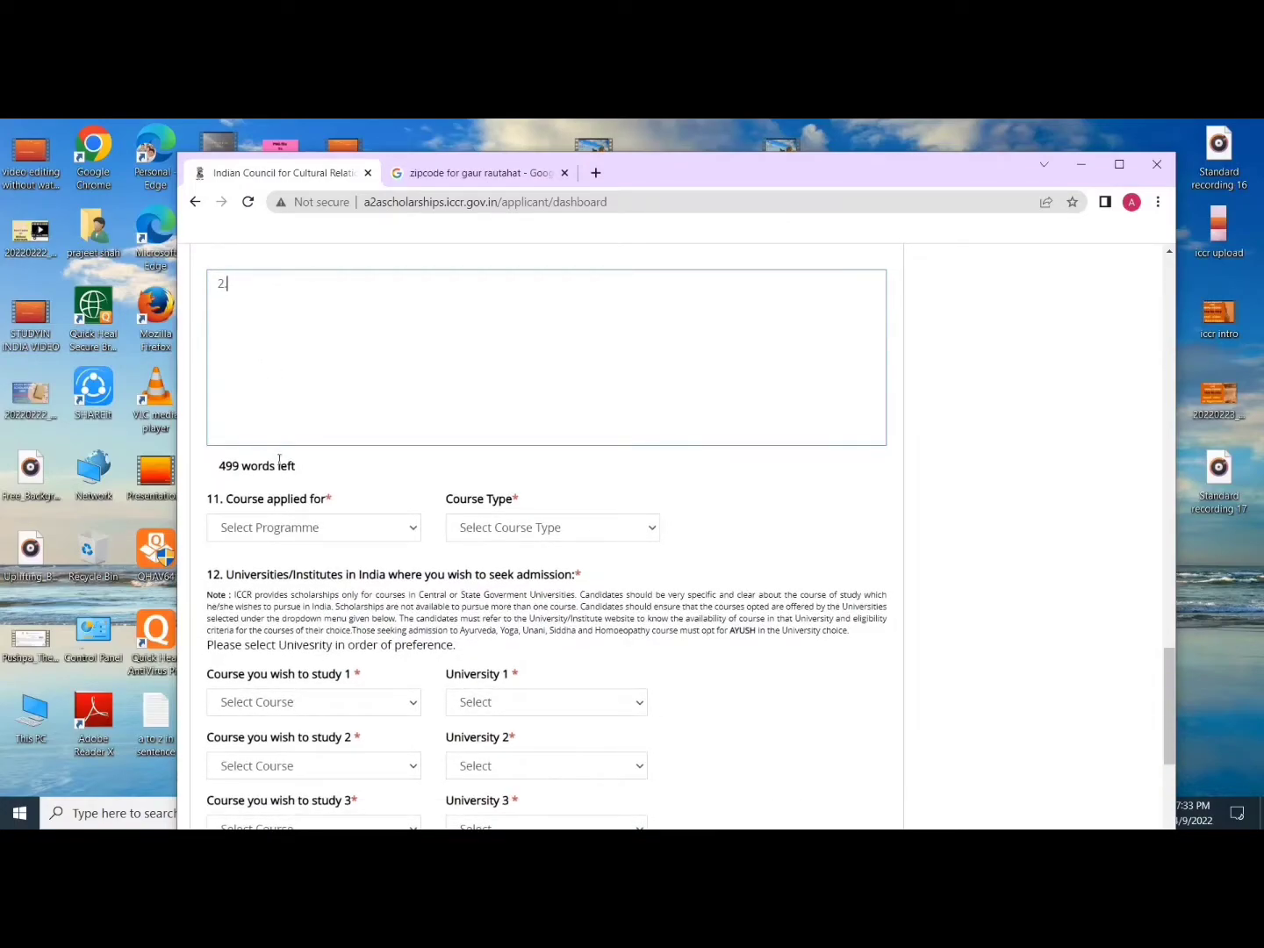
Step: Copy the Rautahat postal-code snippet from the Gaur Rautahat zip code results and return to the form
click(525, 171)
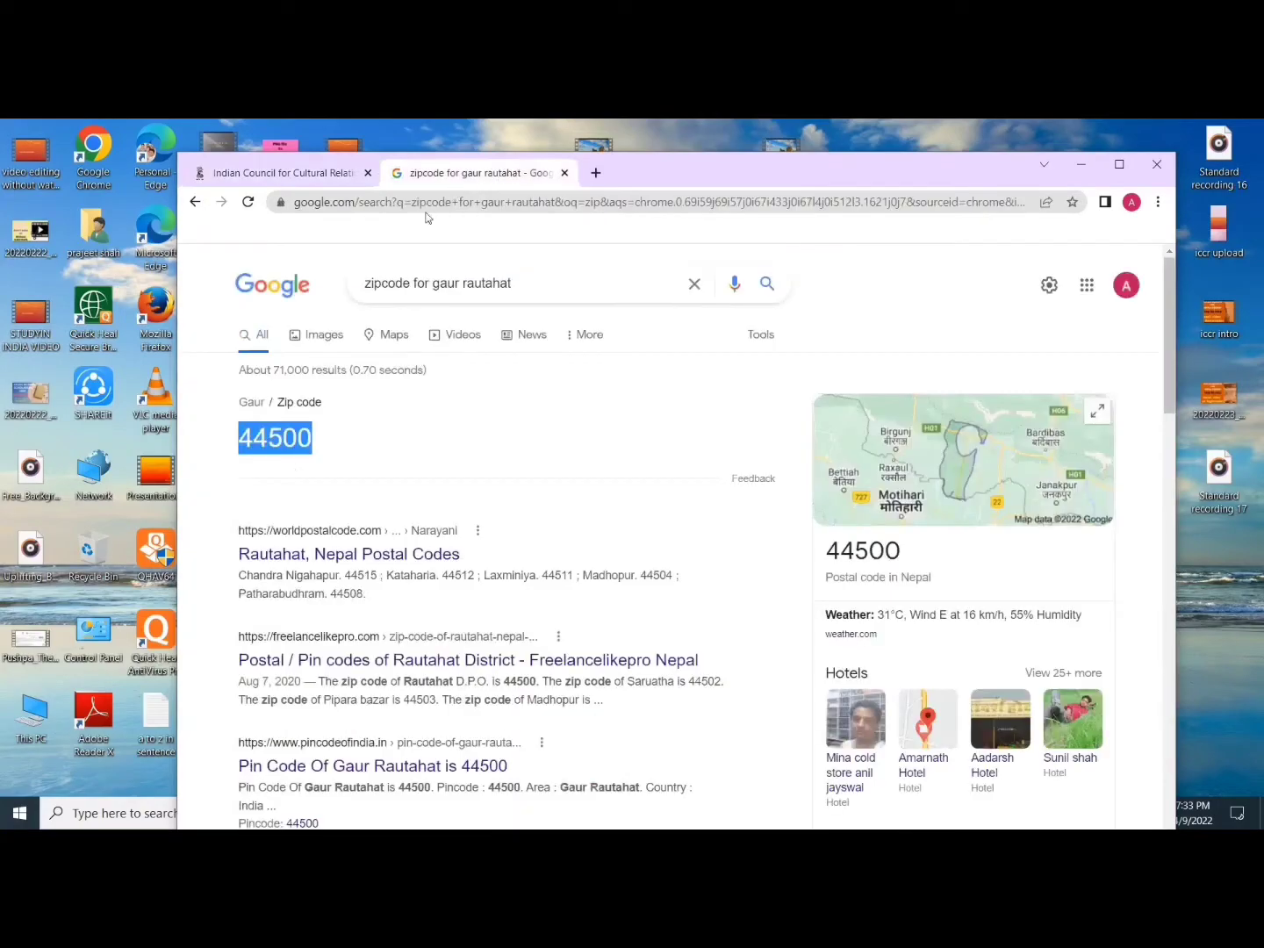
scroll(290, 400, down, 3)
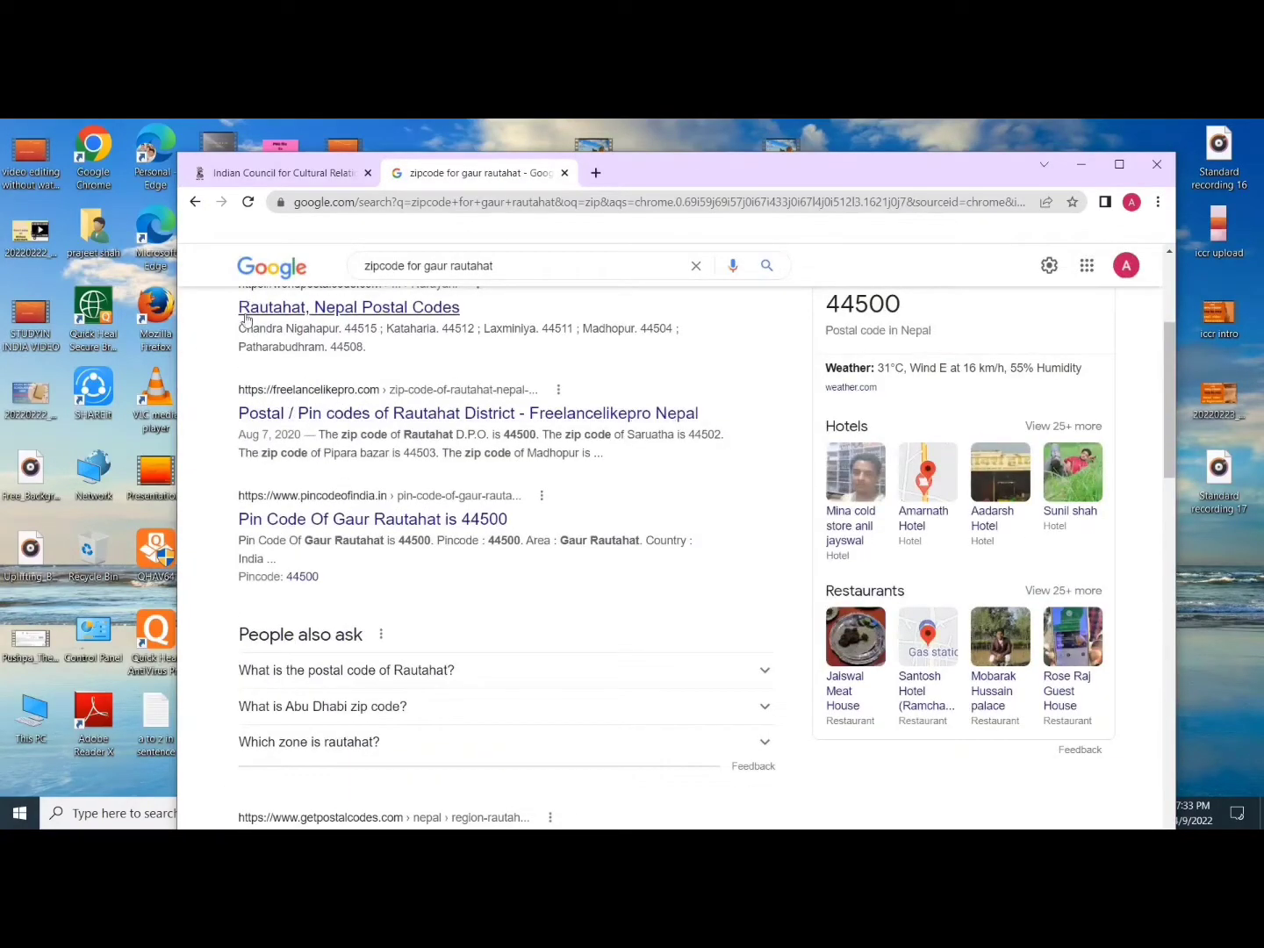
scroll(254, 297, up, 1)
drag(237, 410, 485, 459)
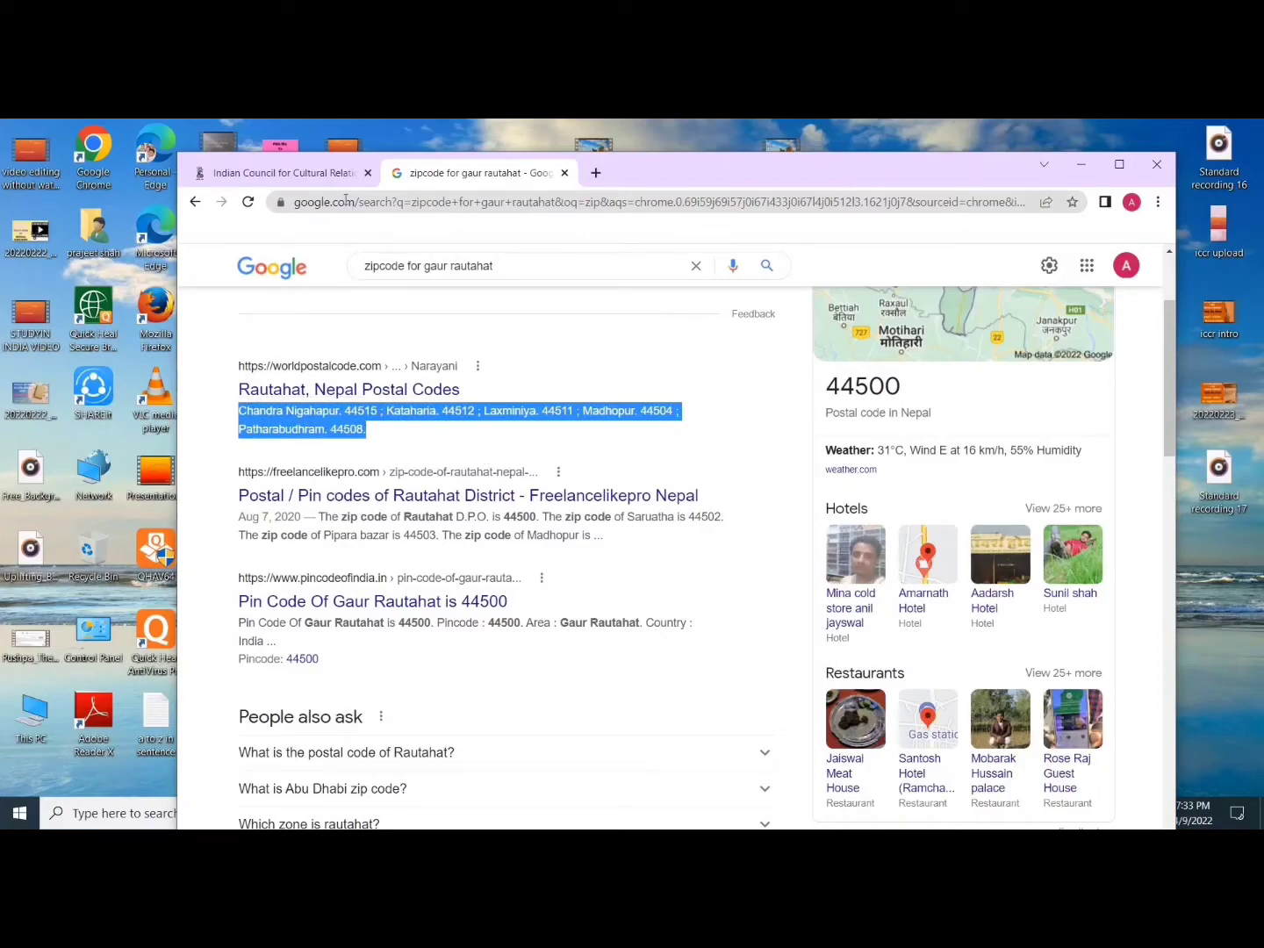
click(337, 172)
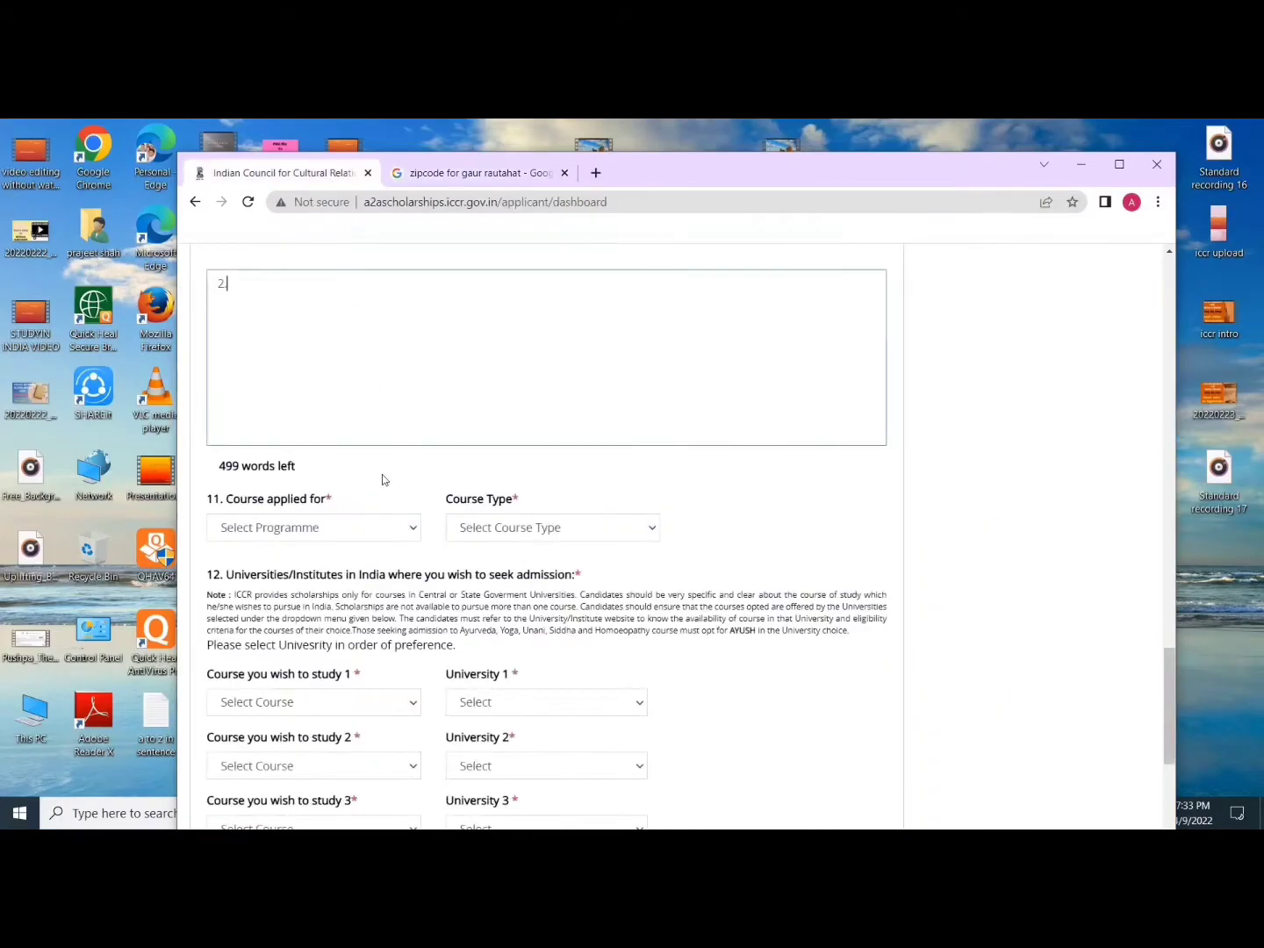
Step: Paste the copied postal-code text into the essay box
click(296, 286)
key(ctrl+v)
scroll(327, 404, down, 1)
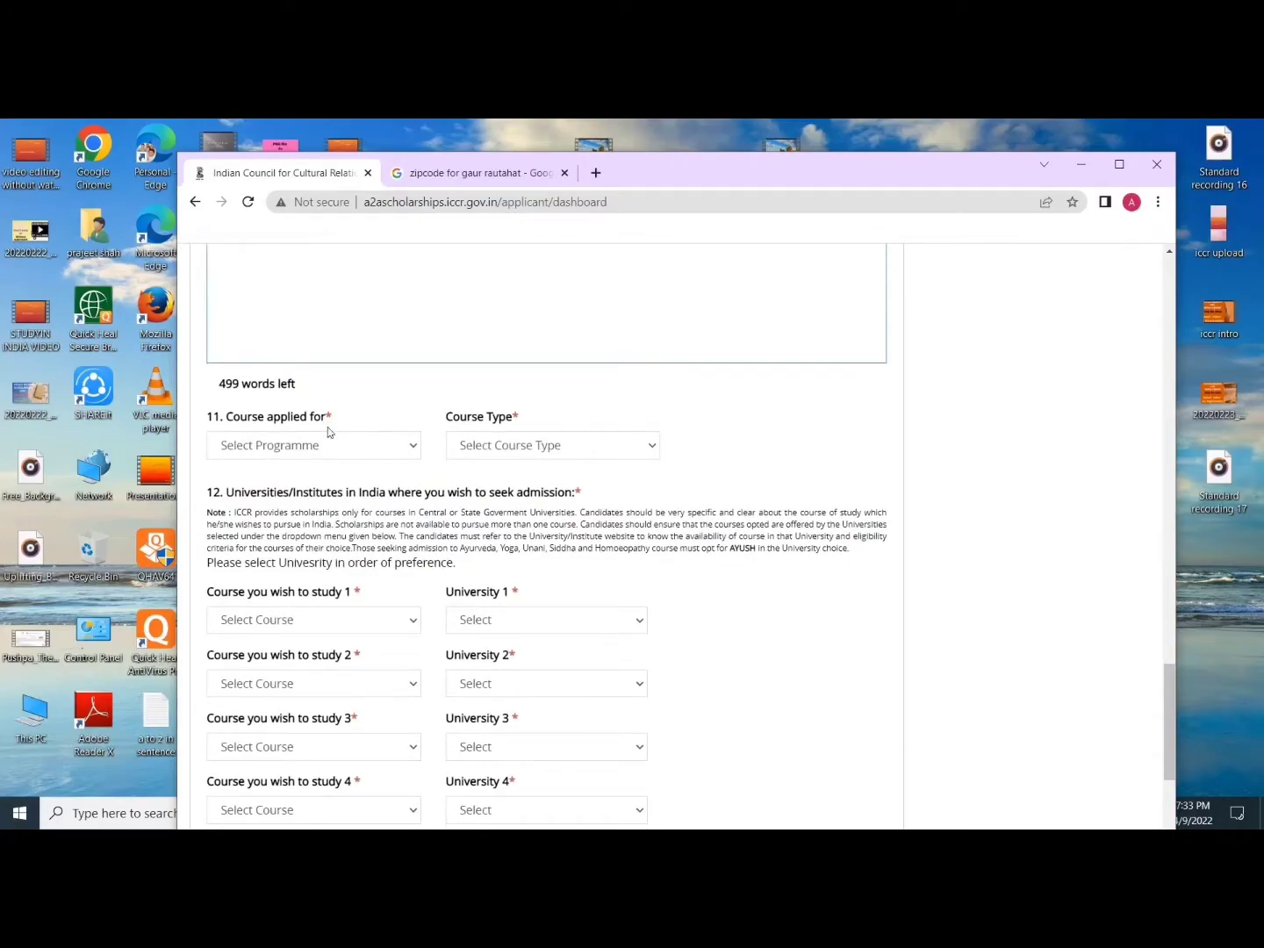
scroll(325, 429, down, 2)
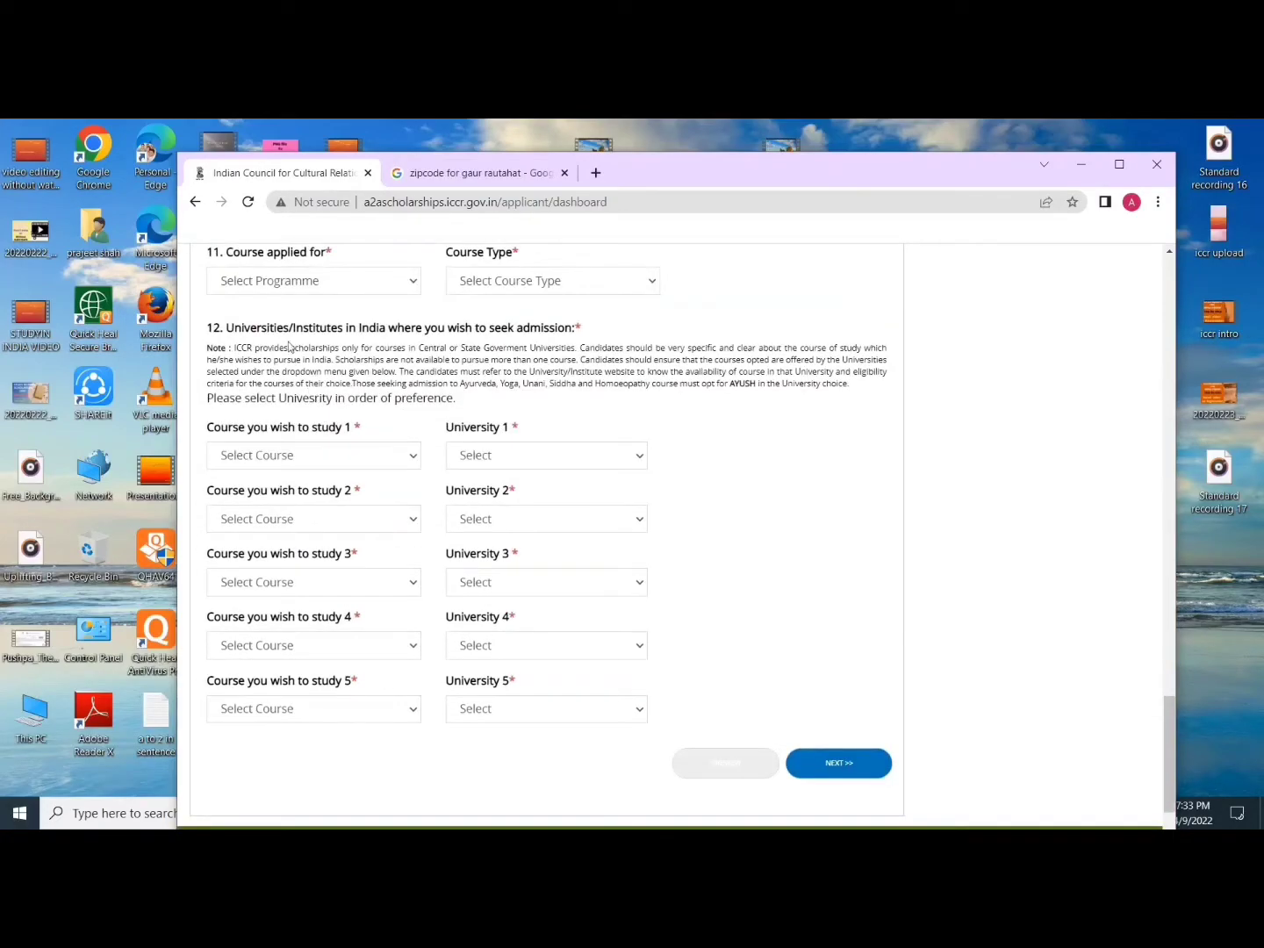
scroll(282, 312, up, 1)
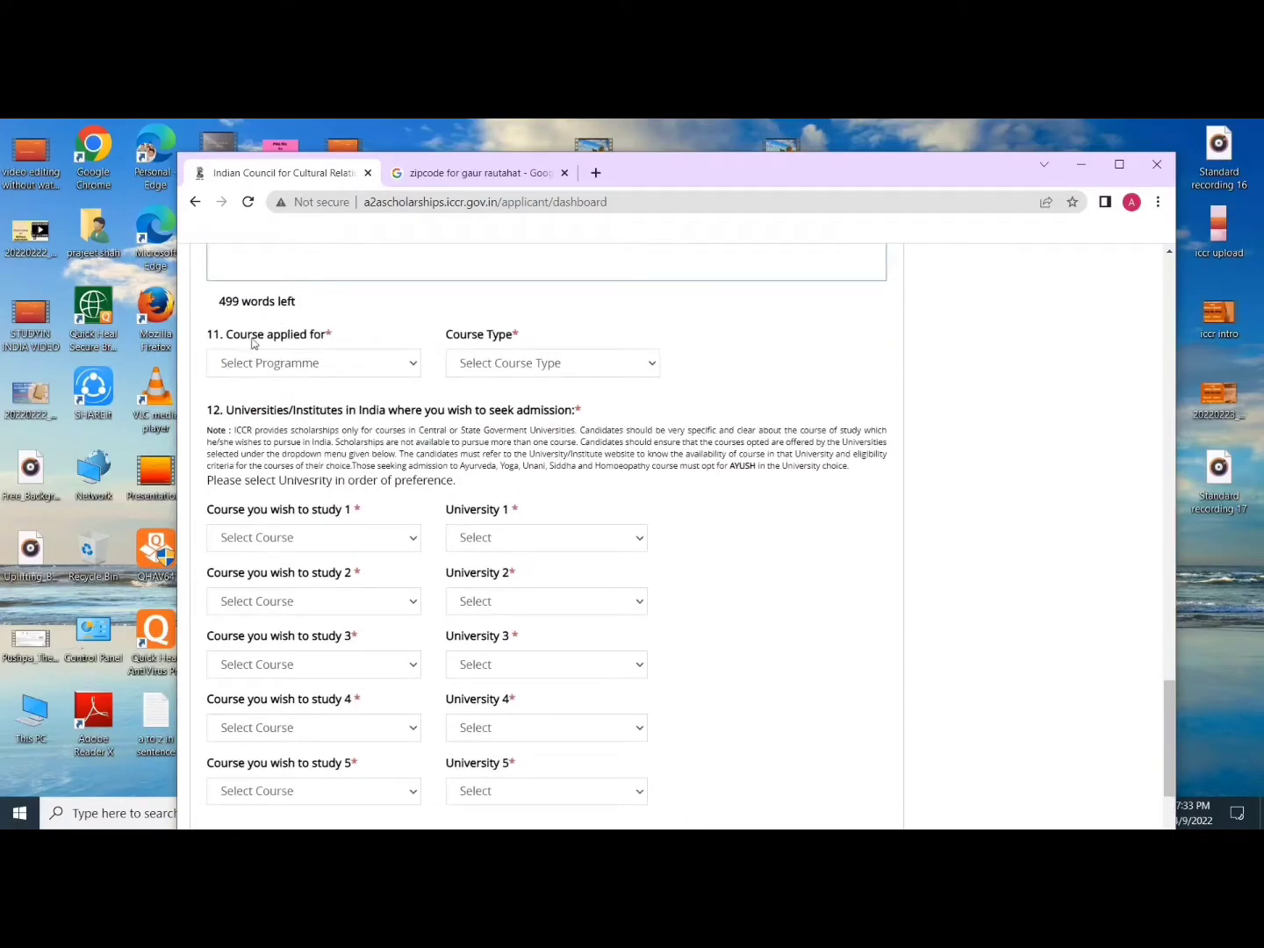
Step: Choose Under Graduate with Engineering course type and B.Tech as the first-choice course
click(356, 370)
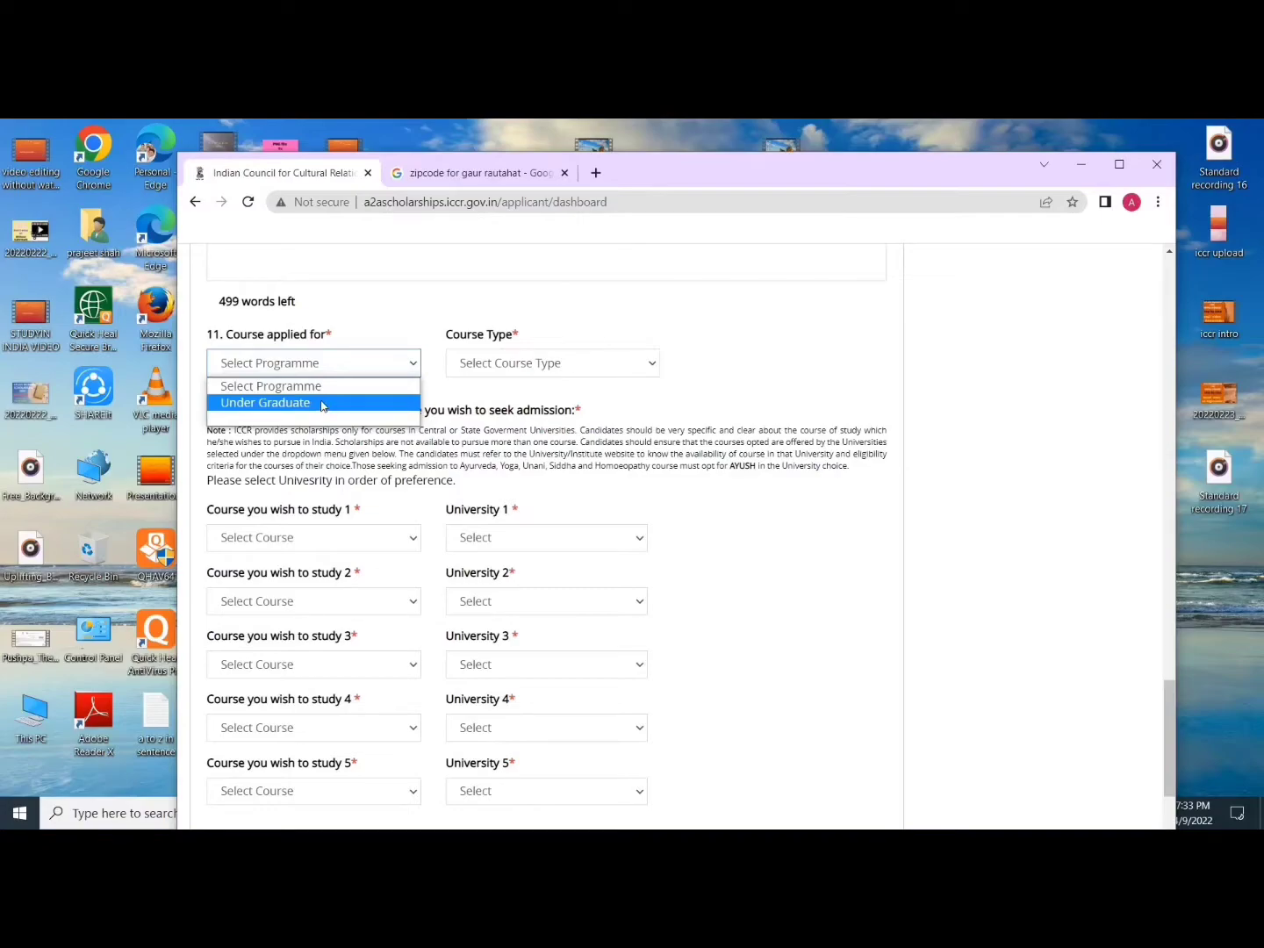
click(322, 404)
click(519, 365)
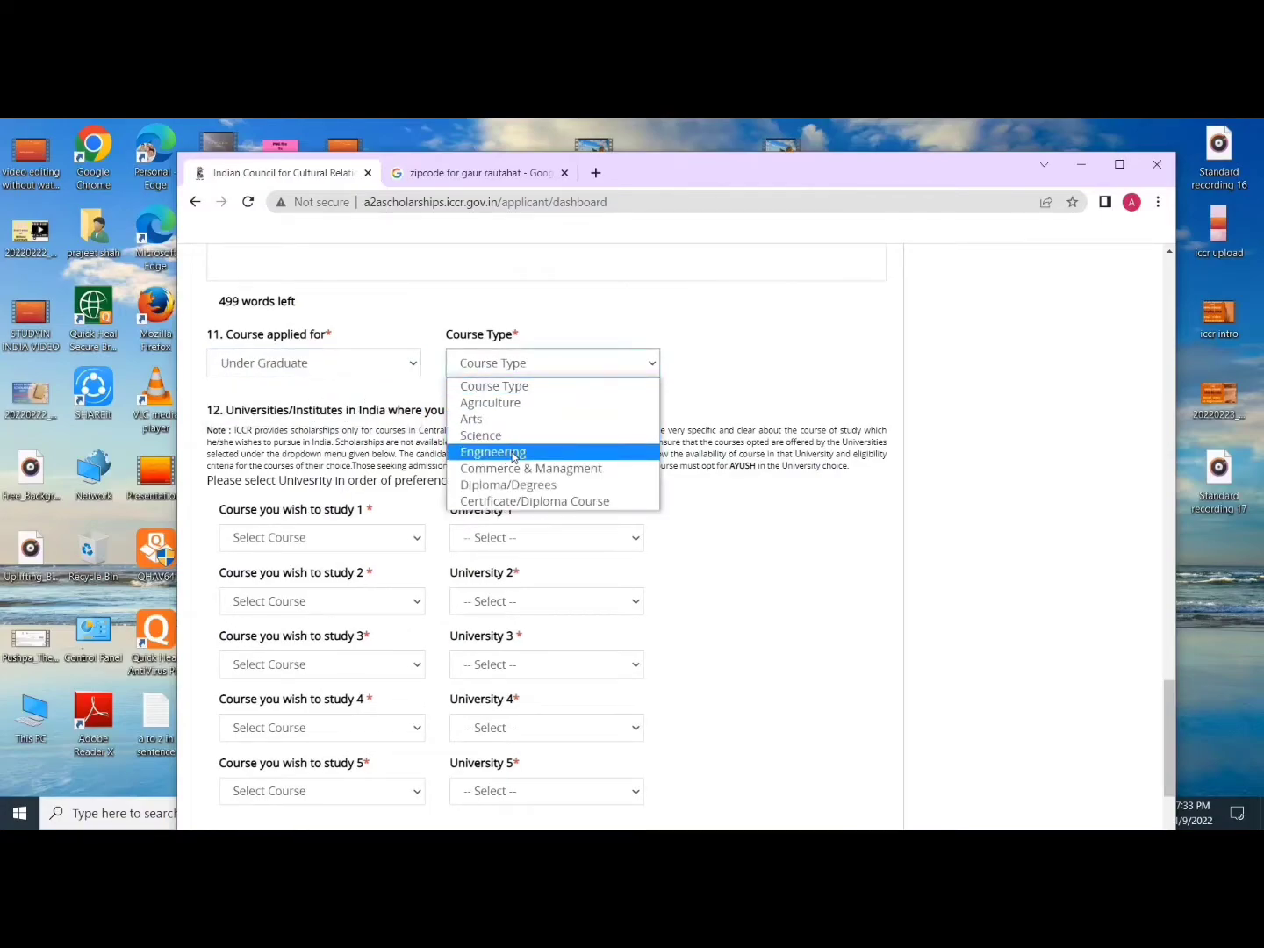
click(514, 454)
scroll(347, 447, down, 2)
click(332, 465)
click(276, 494)
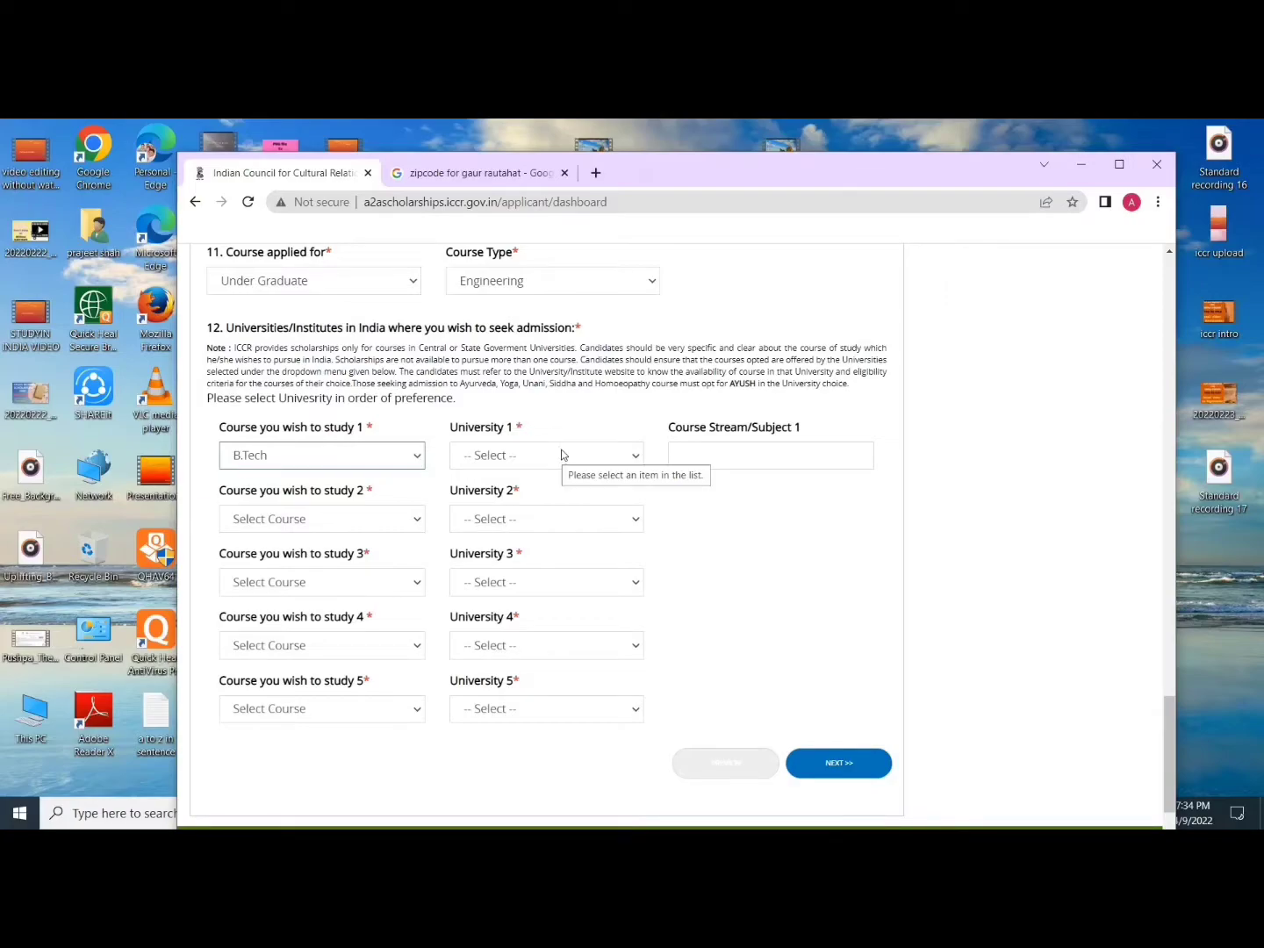
Step: Select NIT, Calicut as the first-choice university
click(500, 454)
scroll(575, 657, down, 20)
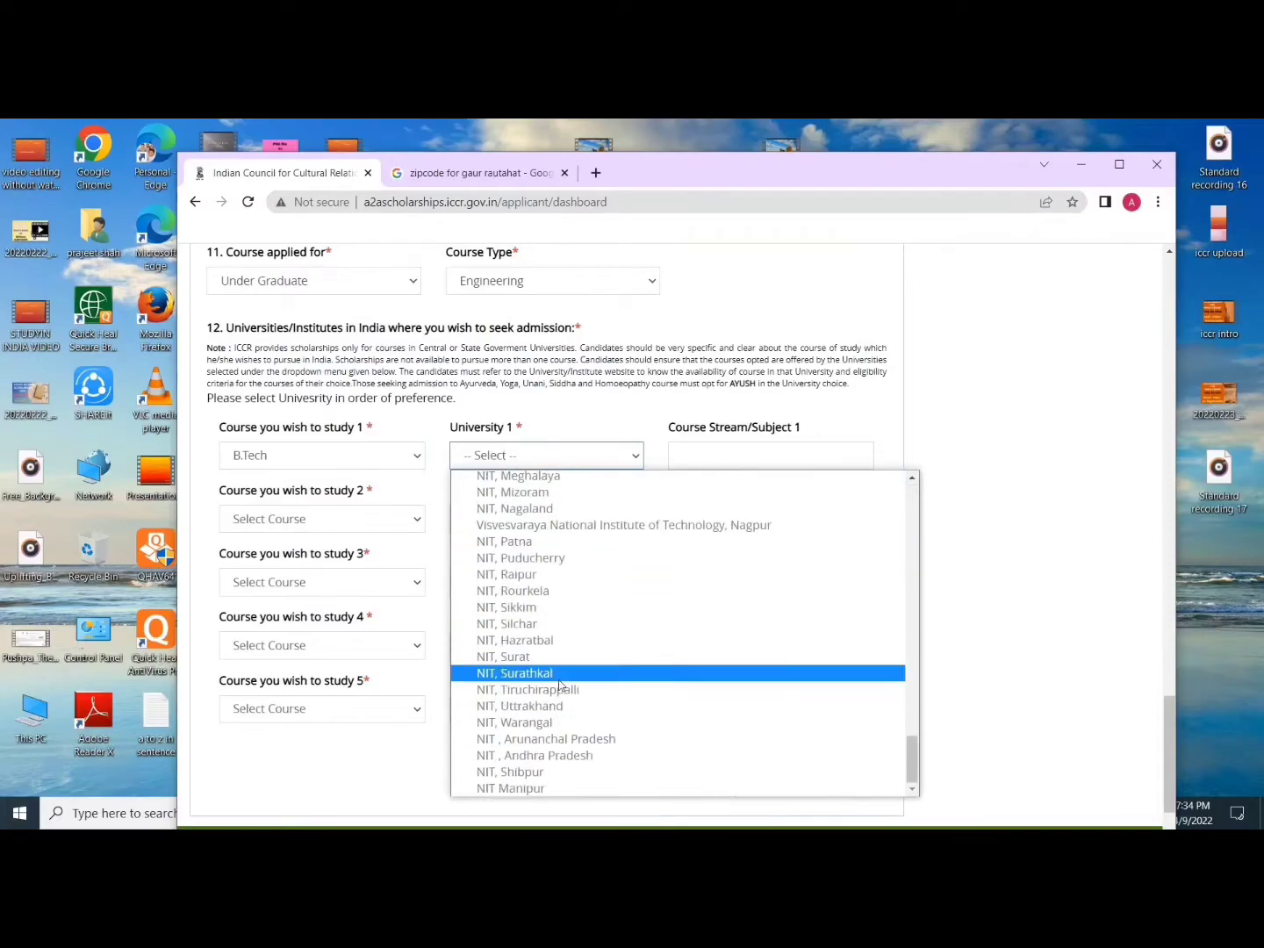
scroll(558, 544, up, 5)
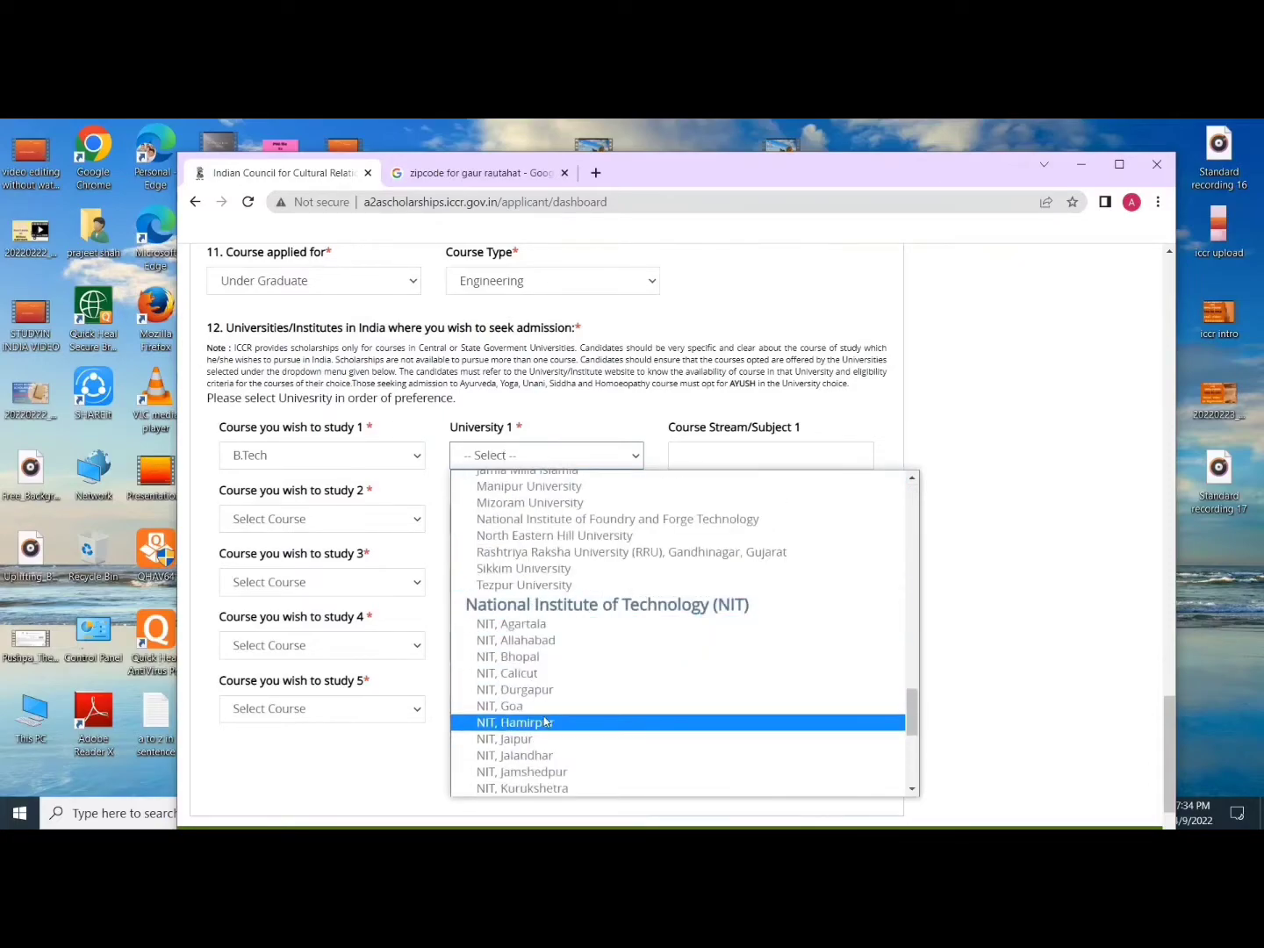
click(530, 675)
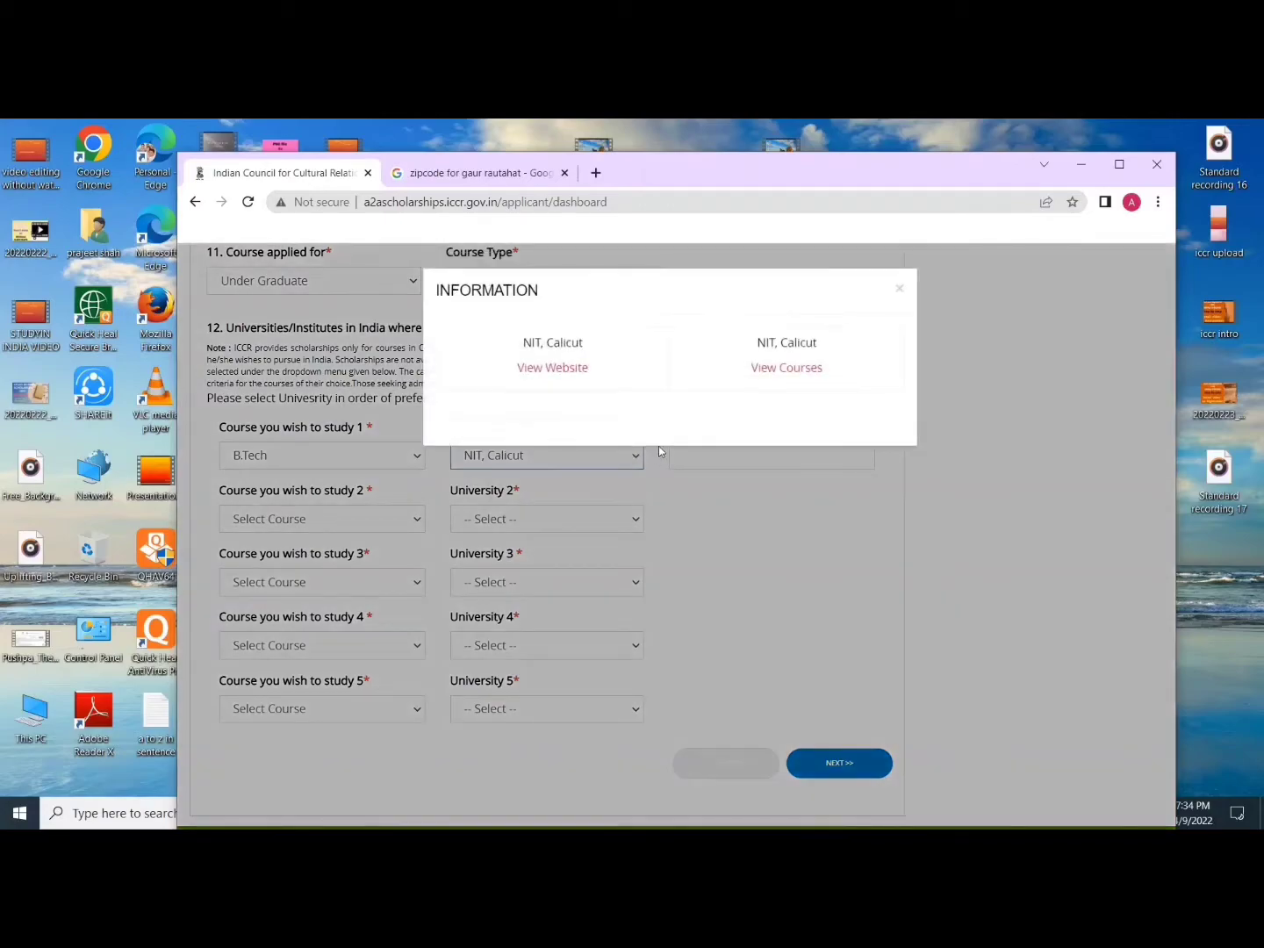
Step: Open the NIT Calicut website past the warning, browse its homepage, and close it
click(552, 367)
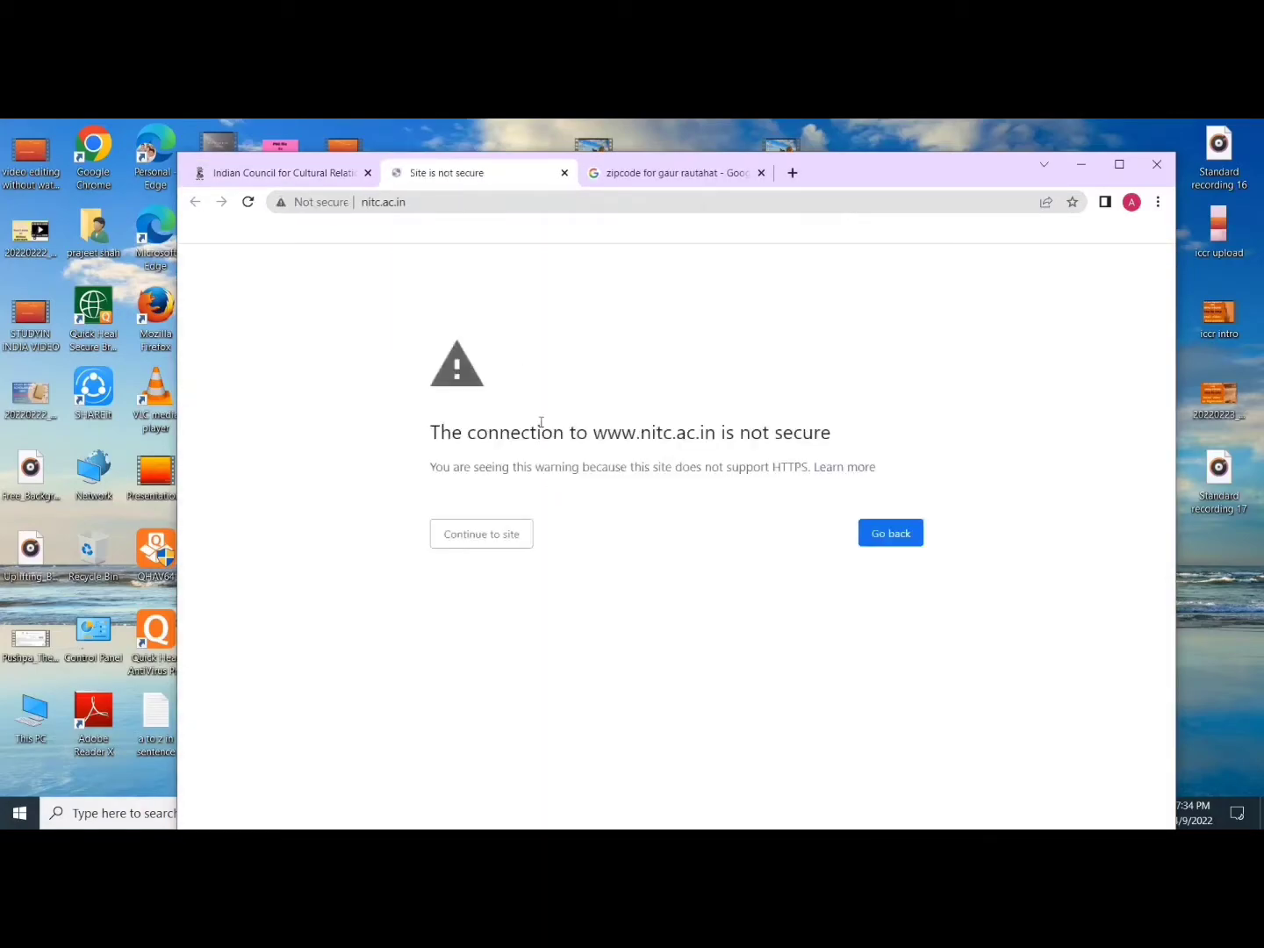
click(493, 542)
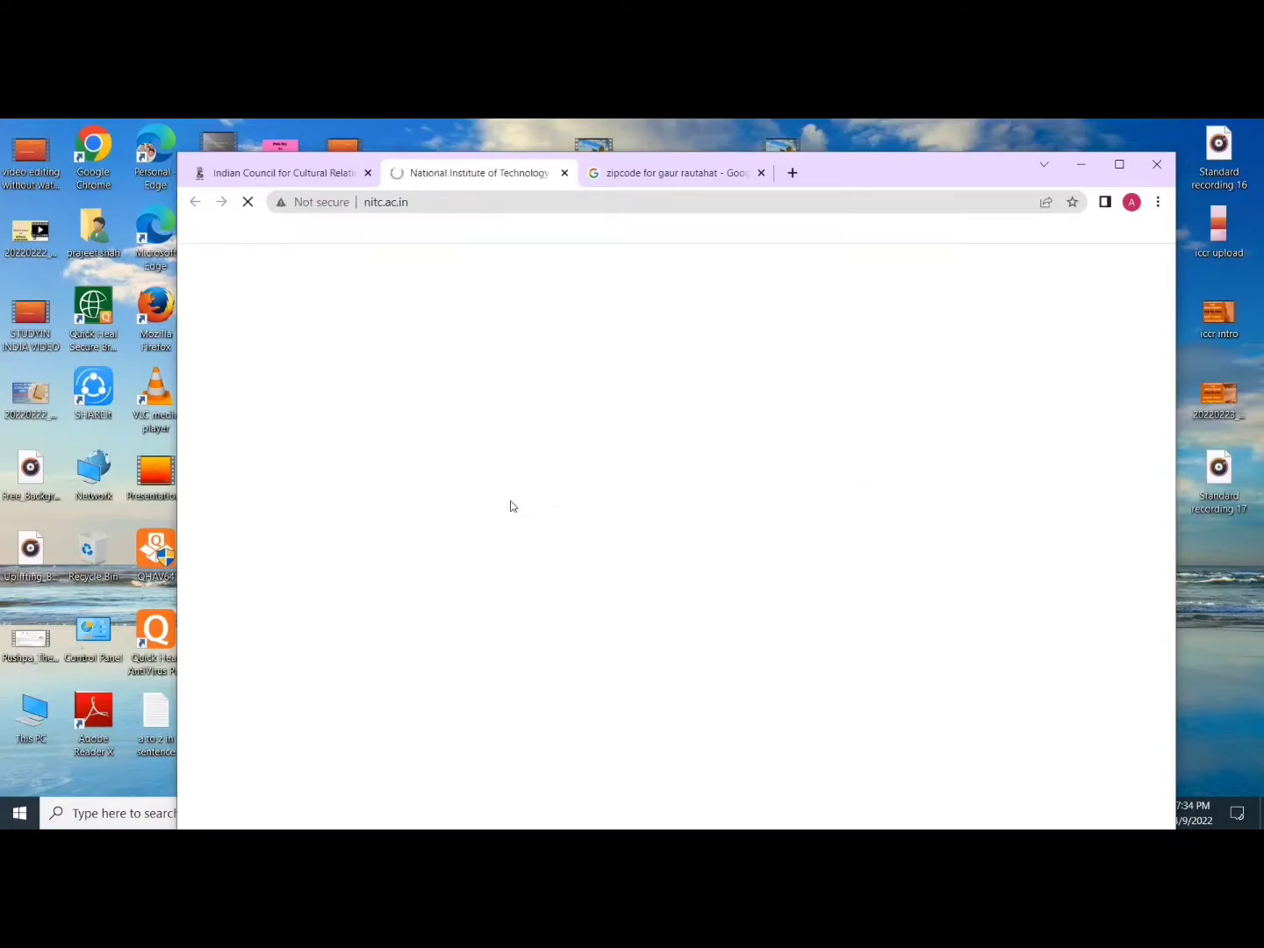
scroll(530, 533, down, 3)
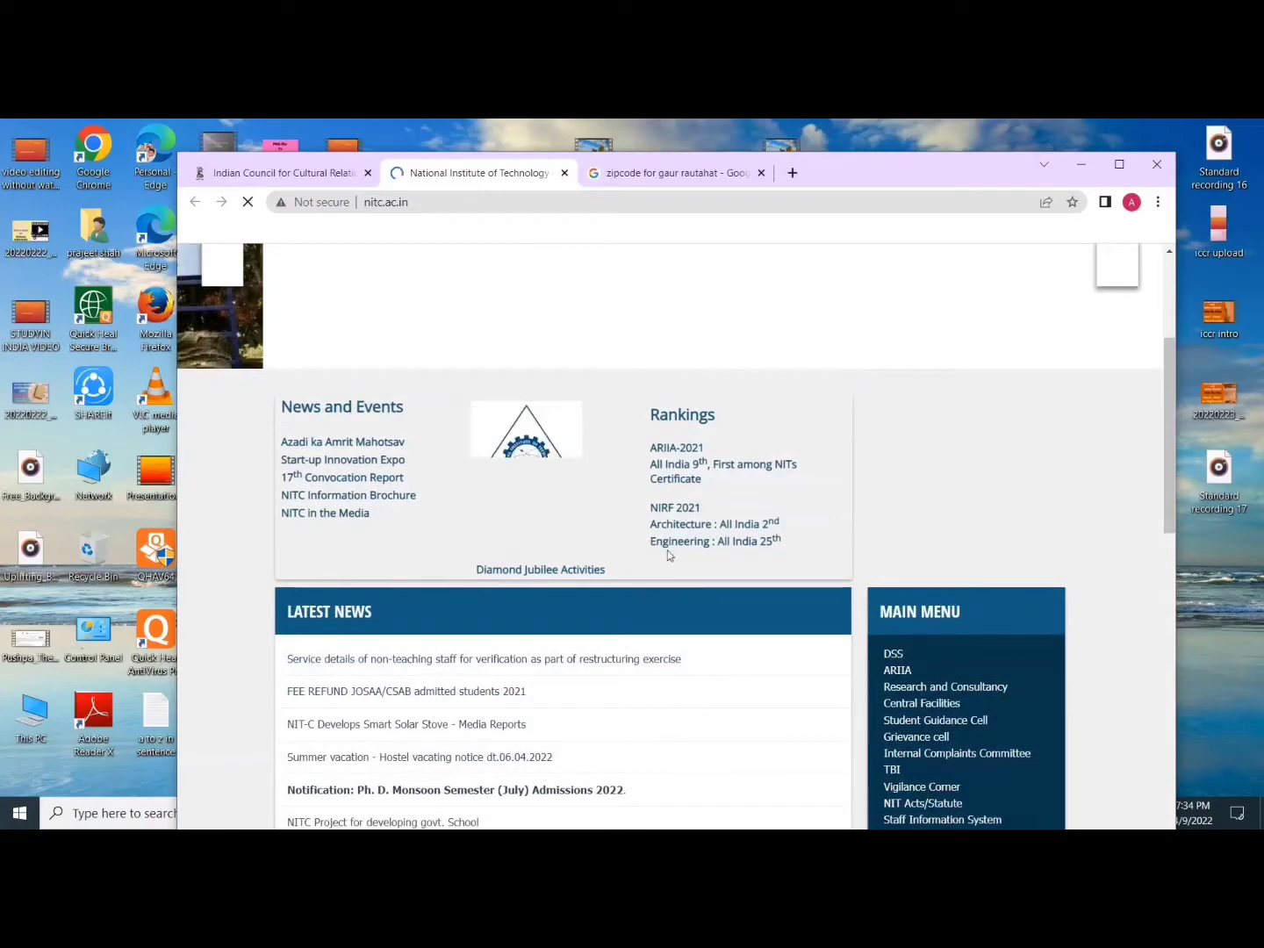
scroll(561, 568, down, 3)
scroll(549, 565, down, 3)
scroll(527, 602, up, 6)
scroll(528, 602, up, 2)
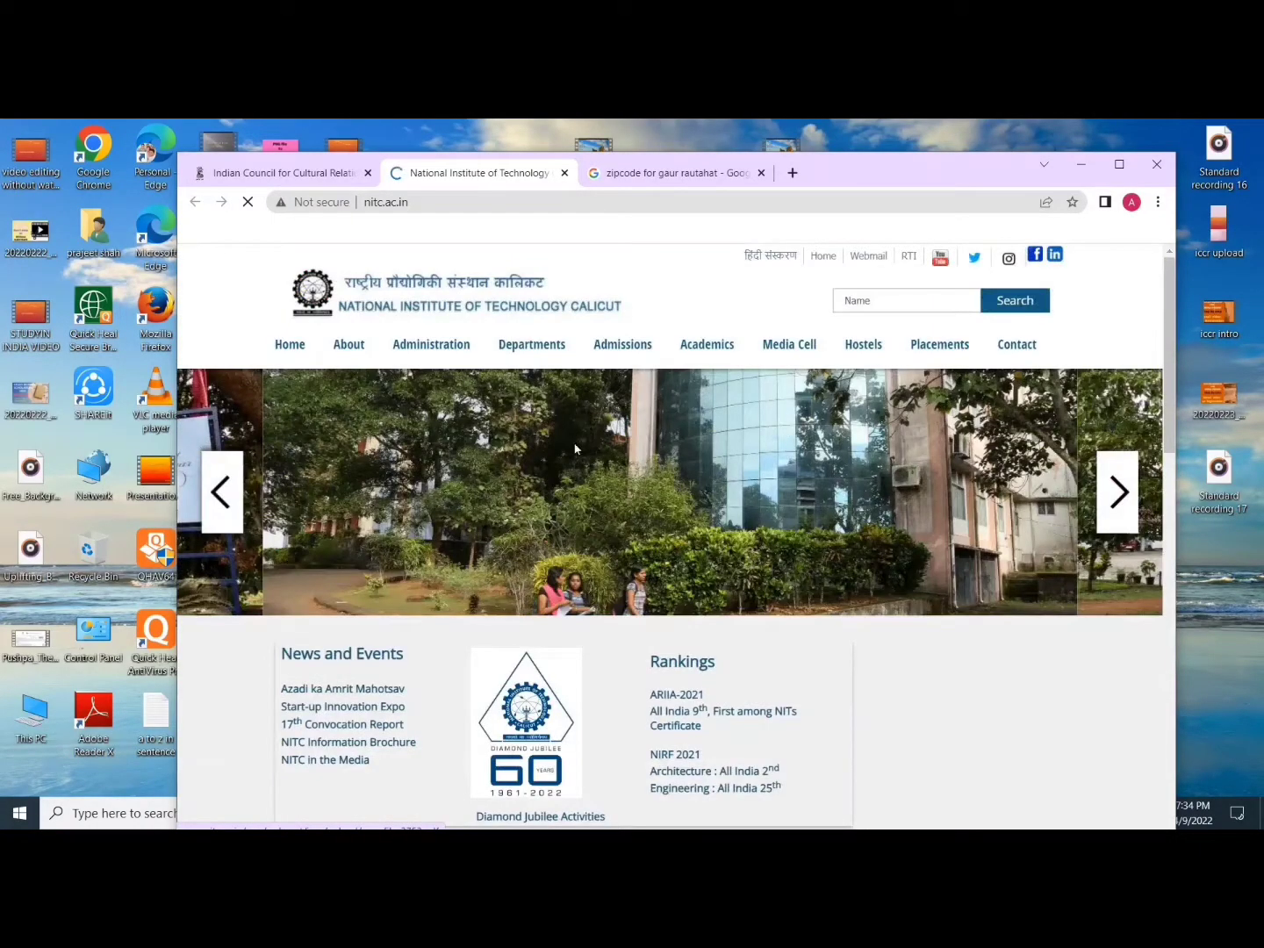
click(563, 173)
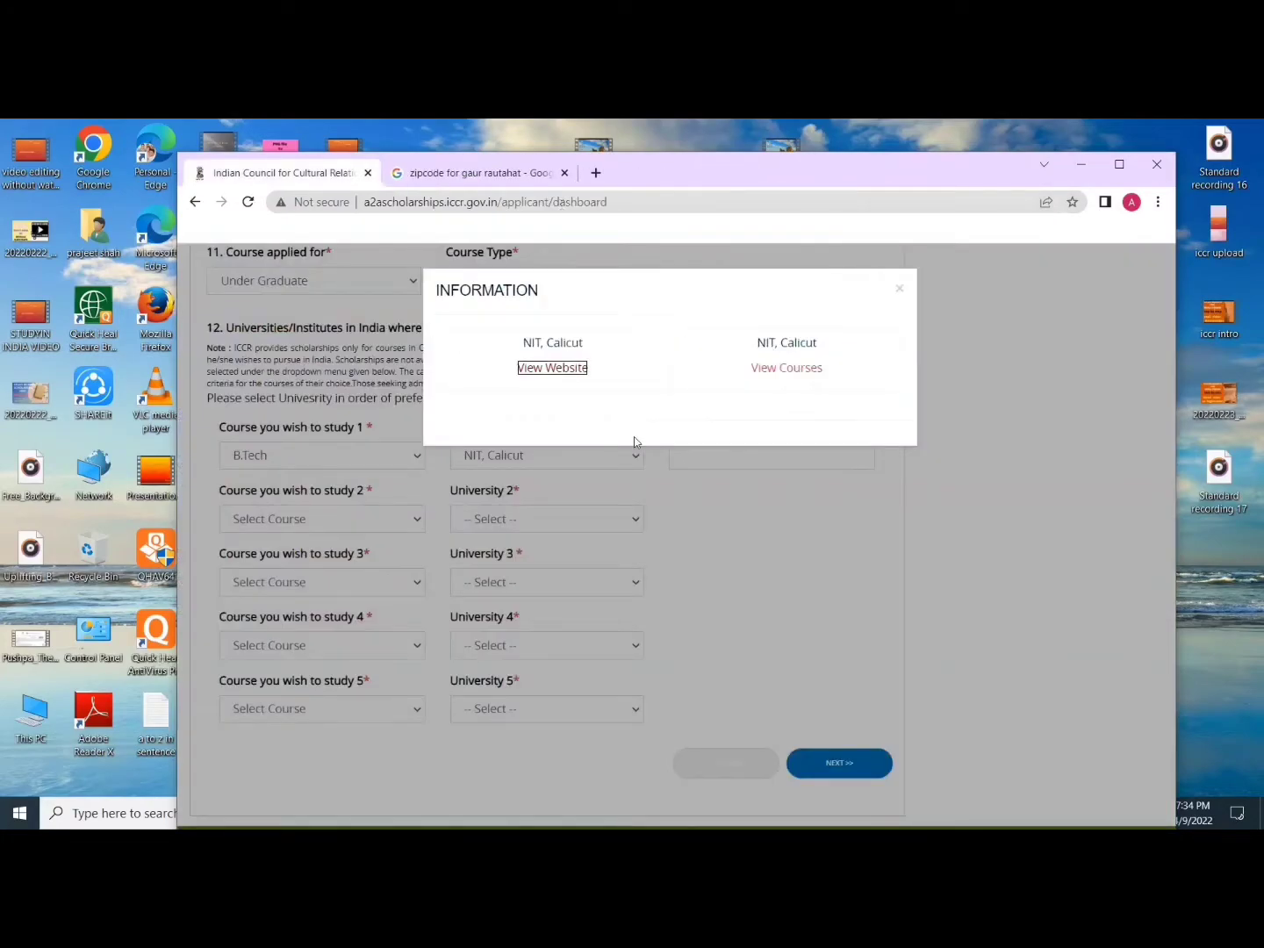
Step: Review NIT Calicut's departments page, close it, and dismiss the university information popup
click(765, 372)
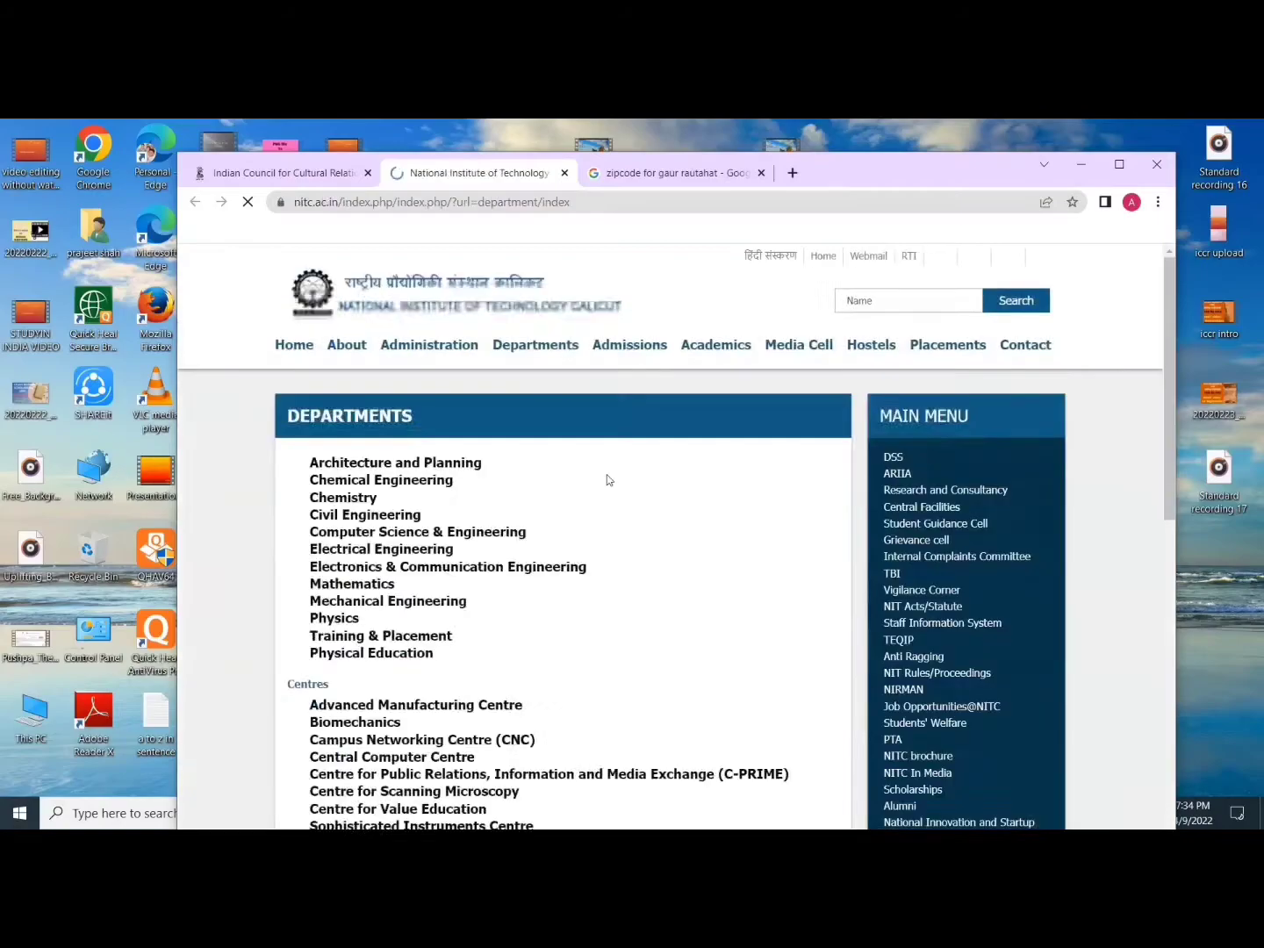
scroll(607, 505, down, 6)
scroll(605, 517, up, 6)
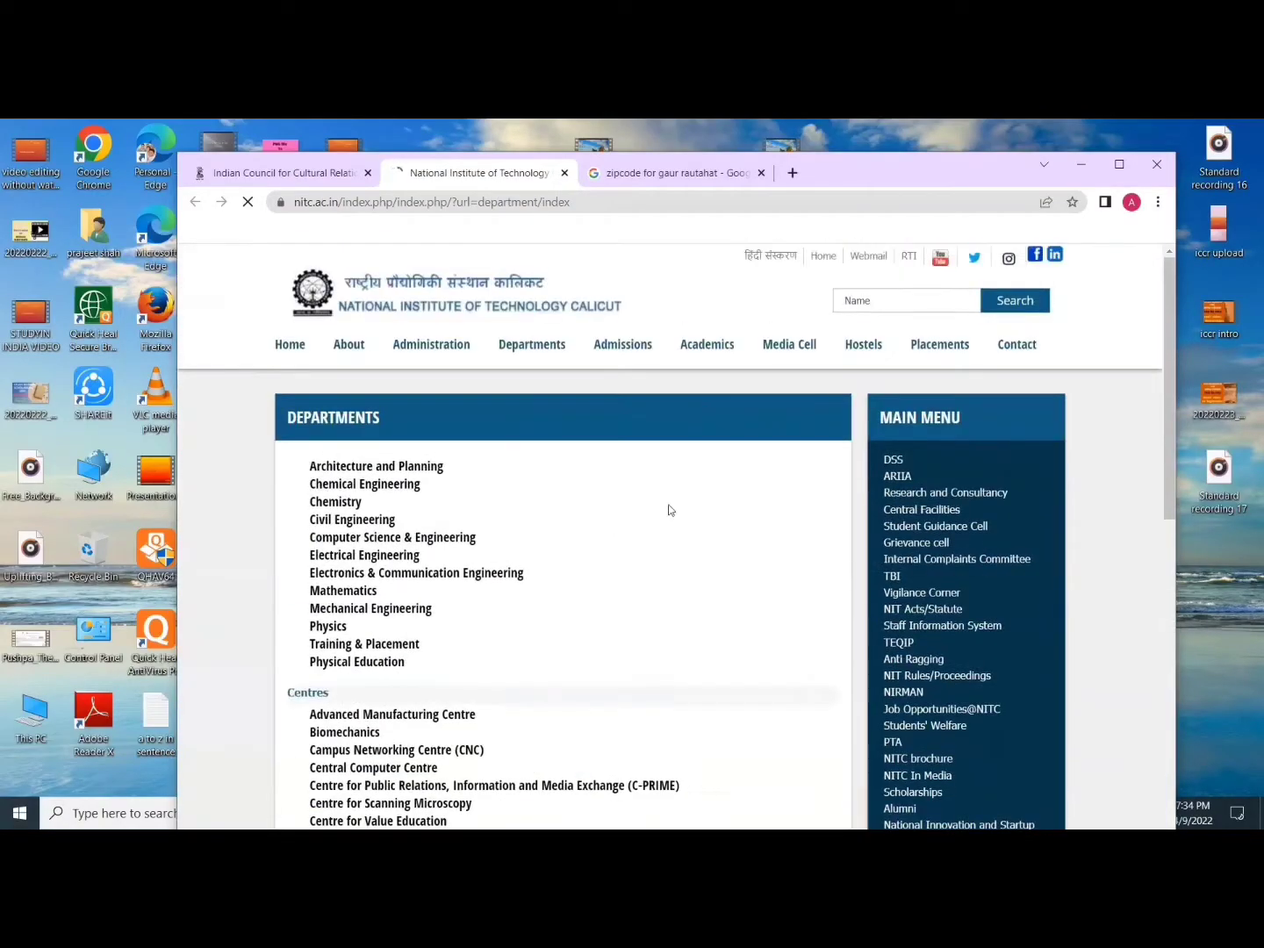
key(ctrl+w)
click(894, 293)
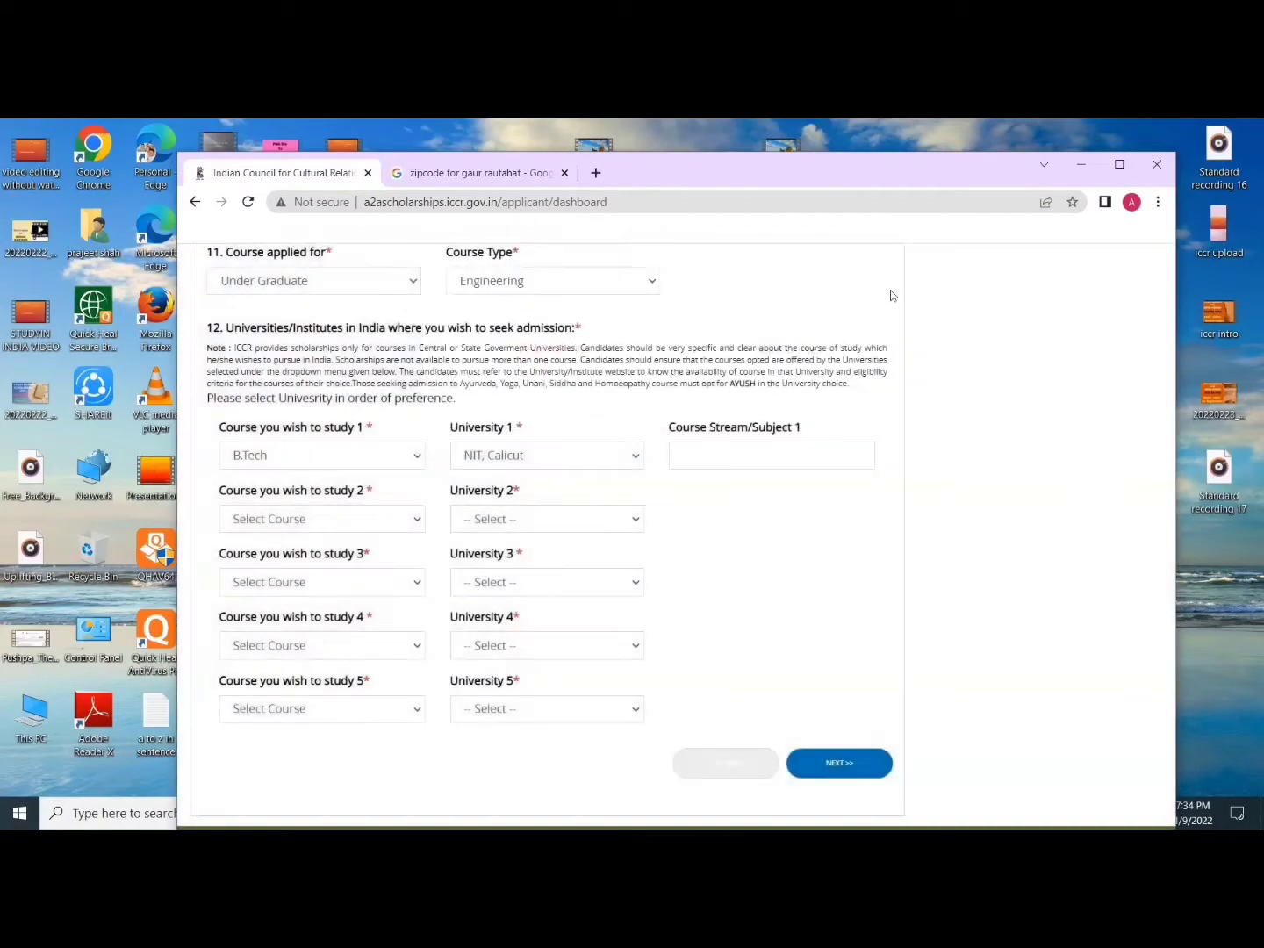
Step: Set subject 1 to CSE and make choice 2 B.Tech CS at Maharishi Dayanand University
click(732, 459)
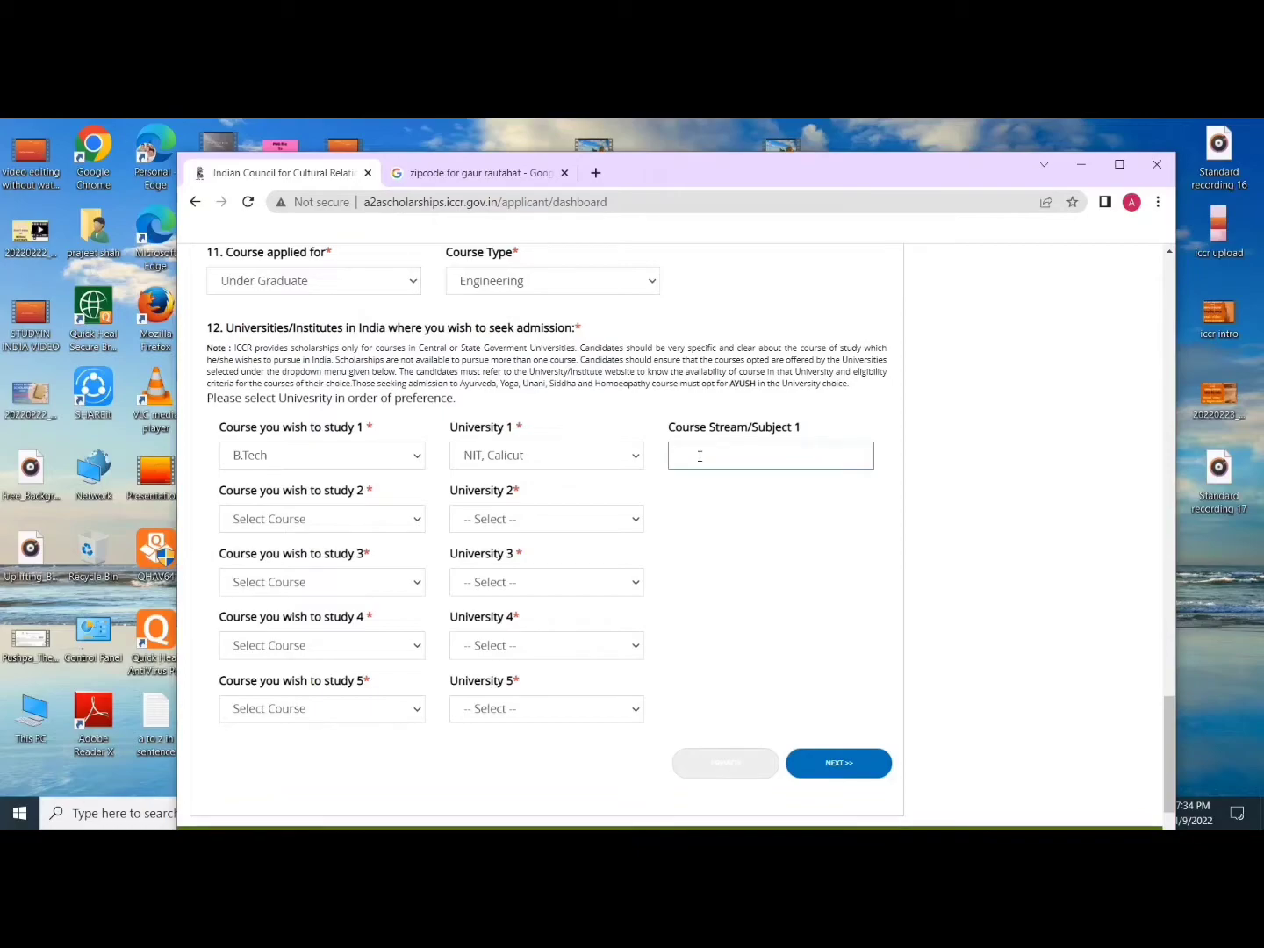
text(CSE)
click(341, 517)
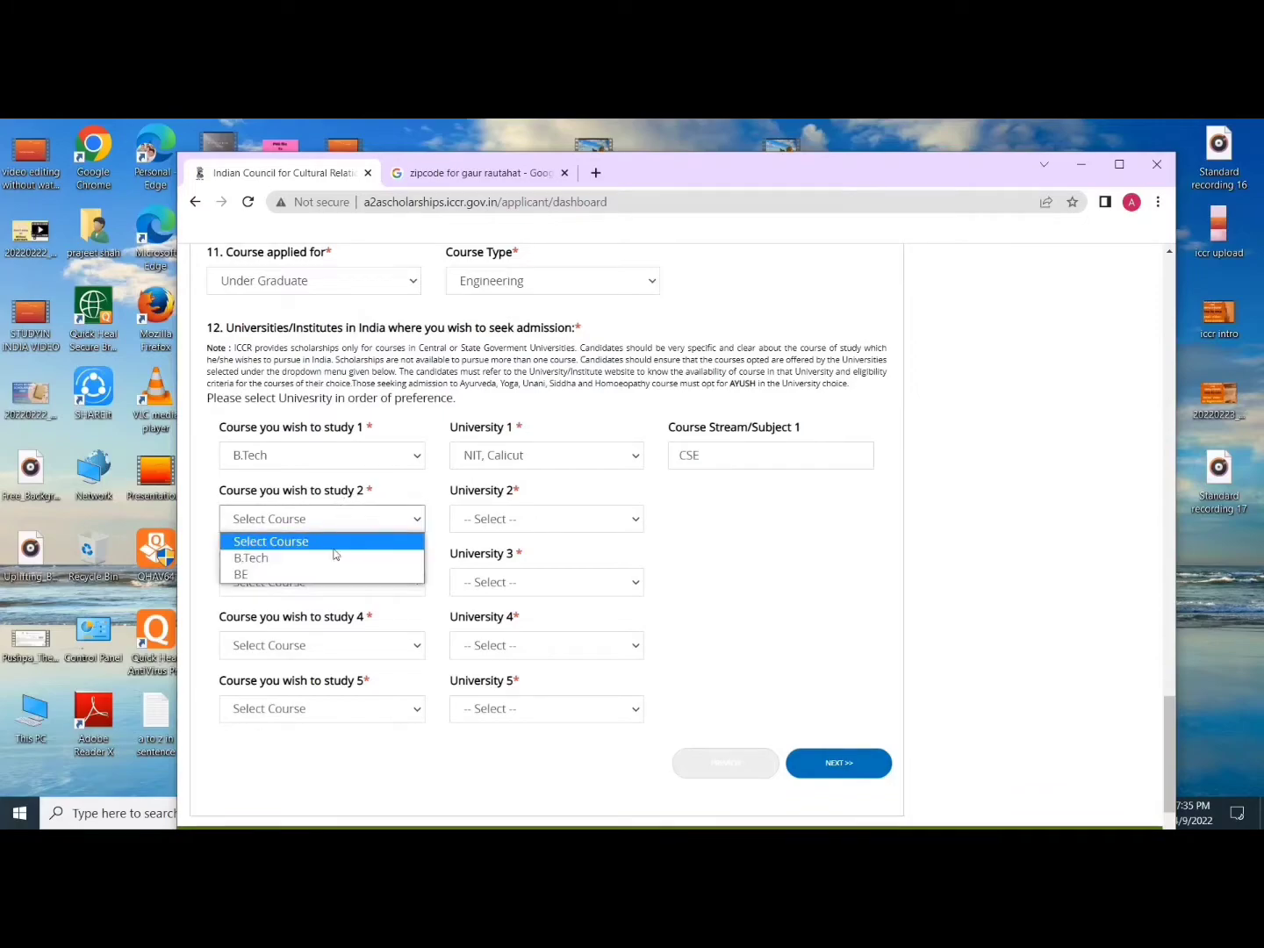
click(312, 562)
click(500, 521)
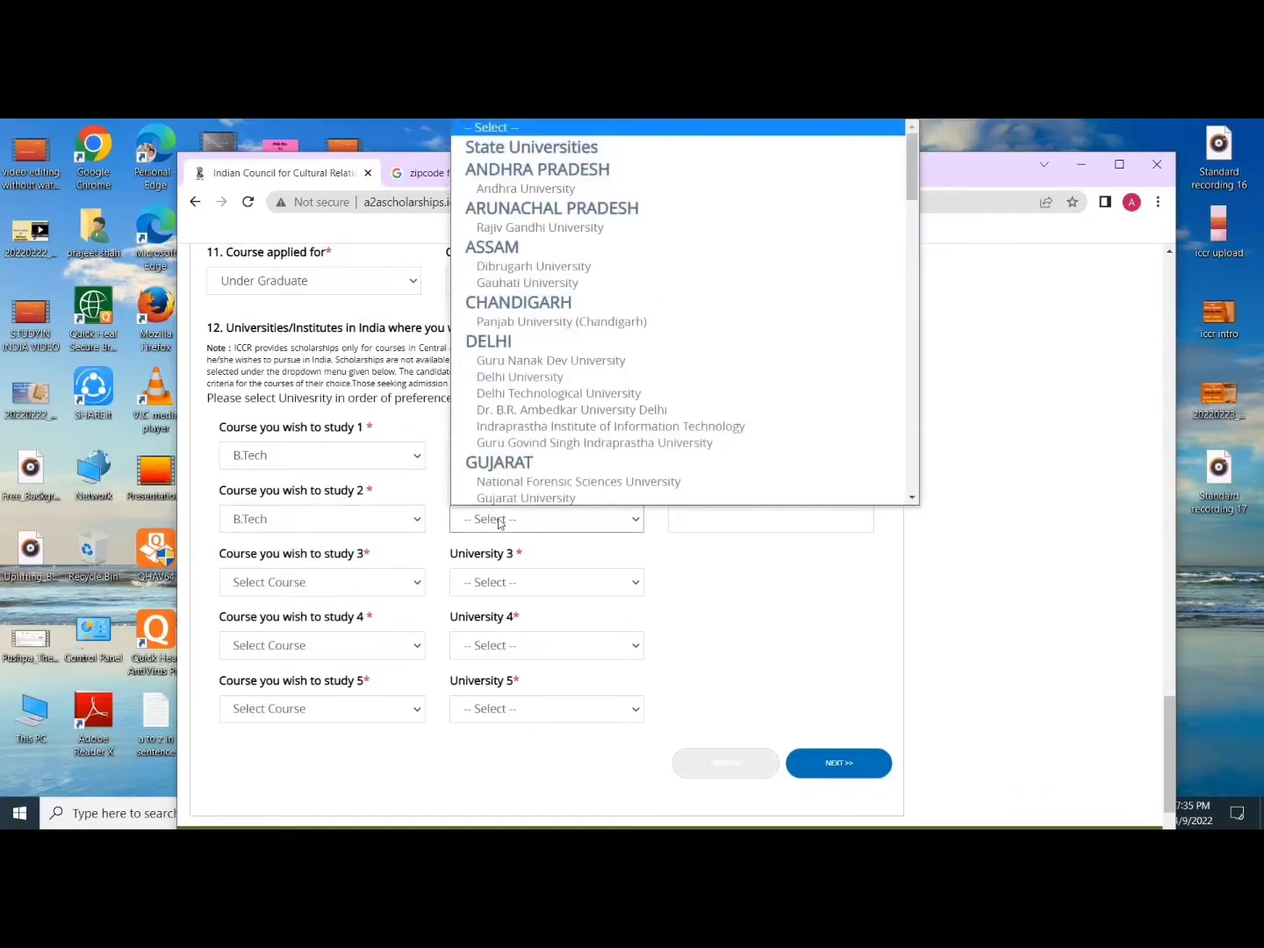
scroll(527, 395, down, 12)
scroll(536, 326, up, 1)
scroll(562, 351, up, 6)
scroll(574, 316, up, 5)
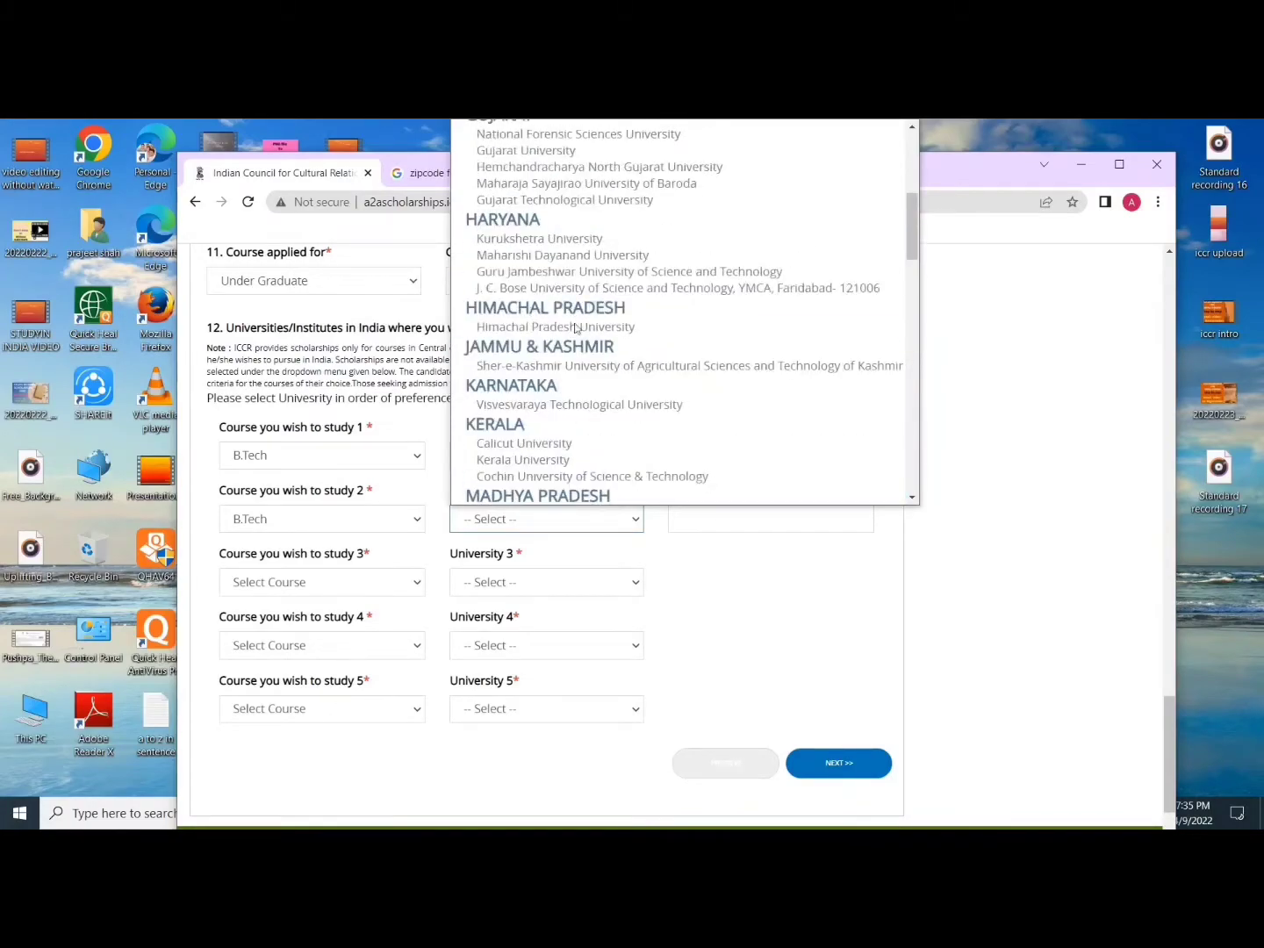
click(563, 255)
click(693, 511)
click(696, 517)
text(CS)
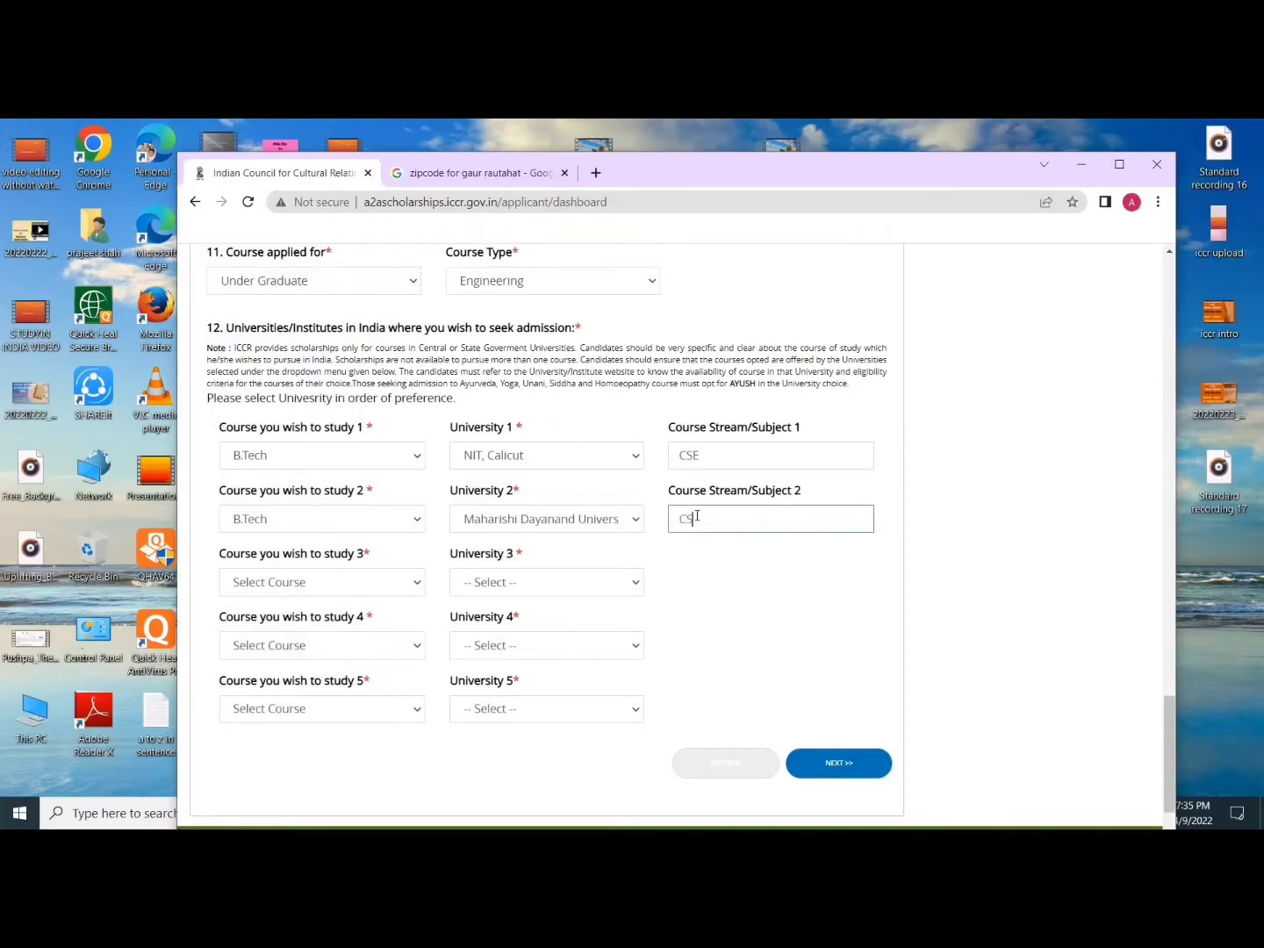
Step: Make choice 3 B.Tech CSE at Hemwati Nandan Bahuguna Garhwal University
click(399, 582)
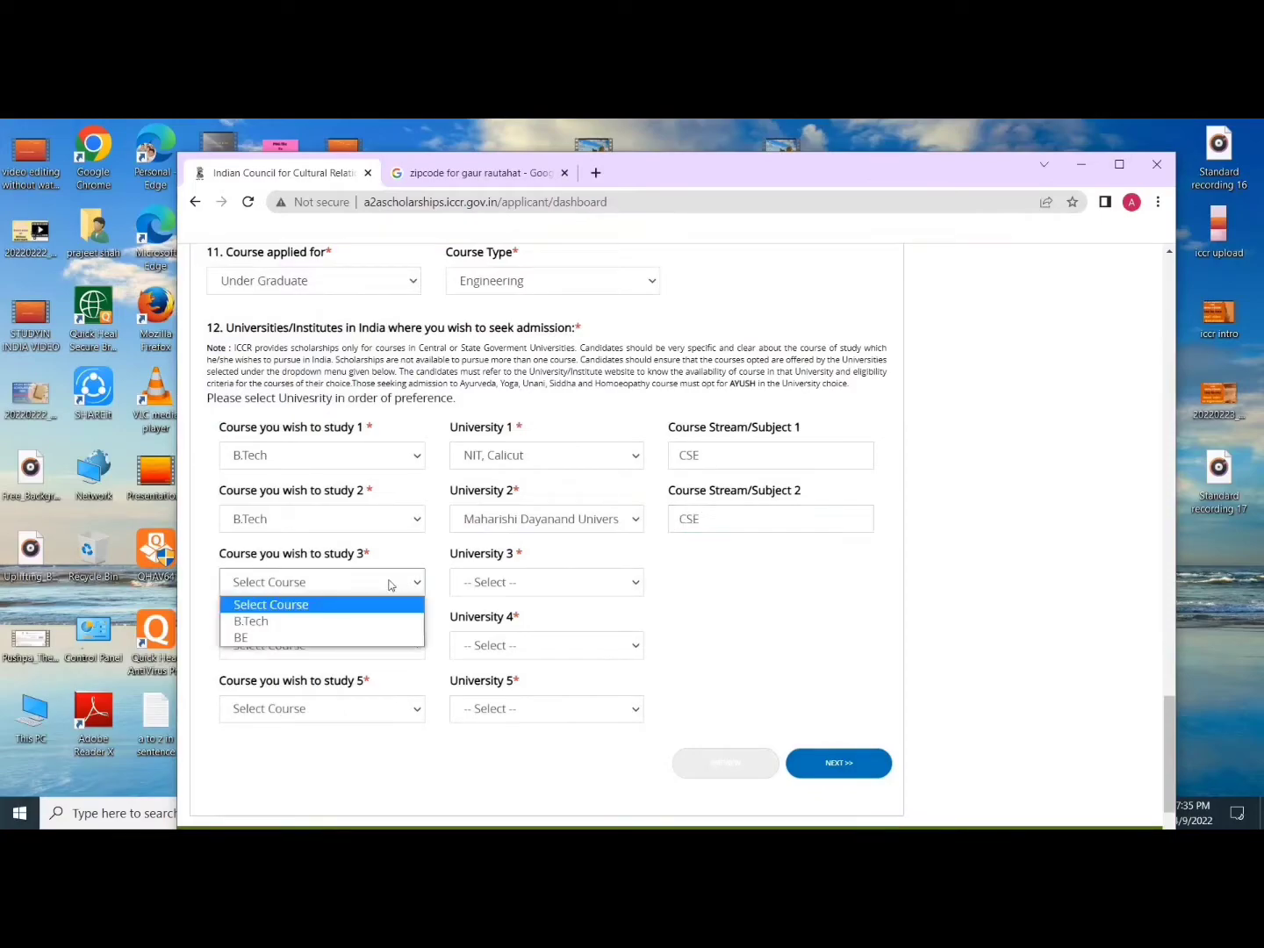
click(360, 618)
click(519, 585)
scroll(576, 496, down, 15)
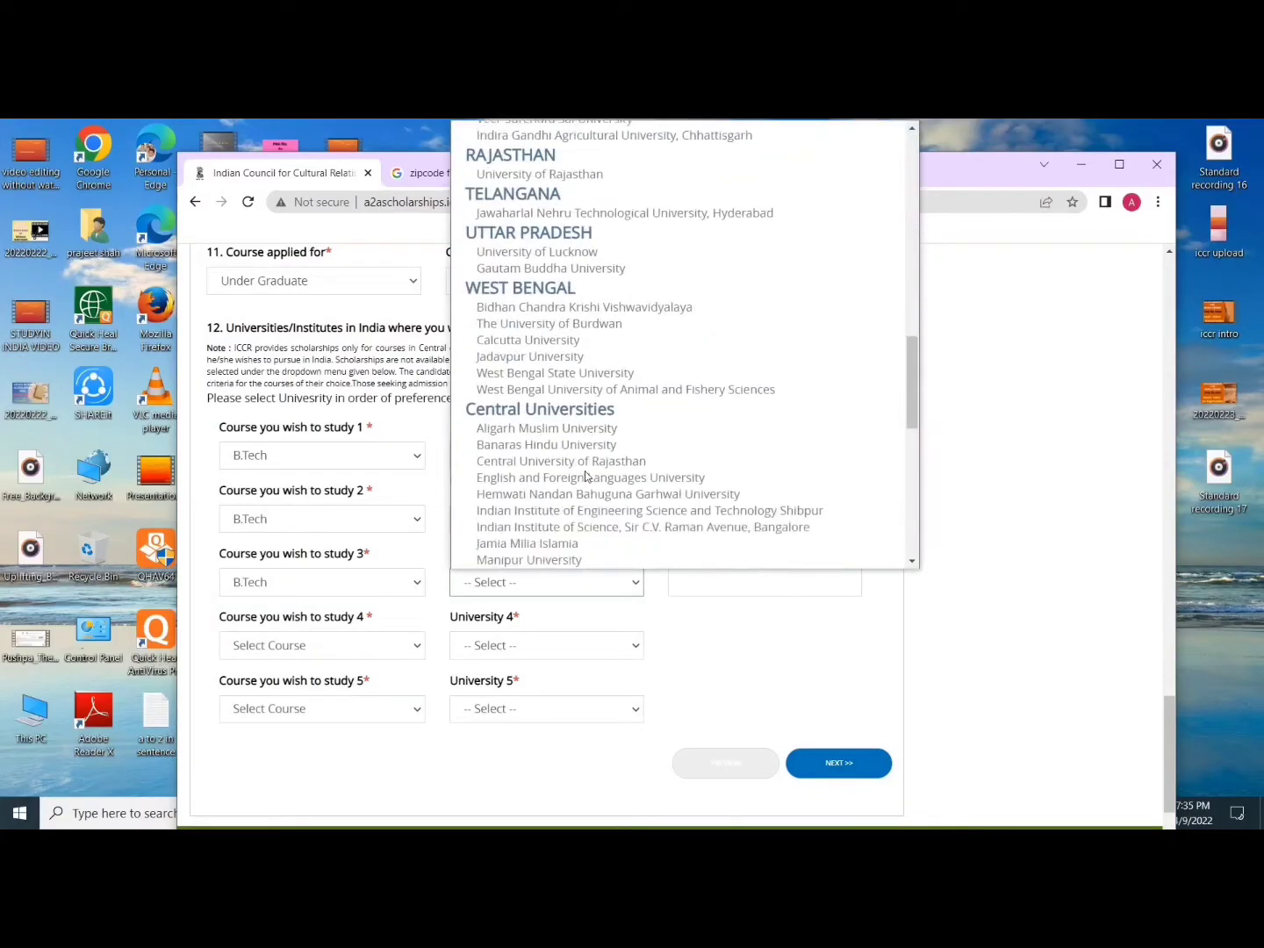
click(577, 494)
click(693, 582)
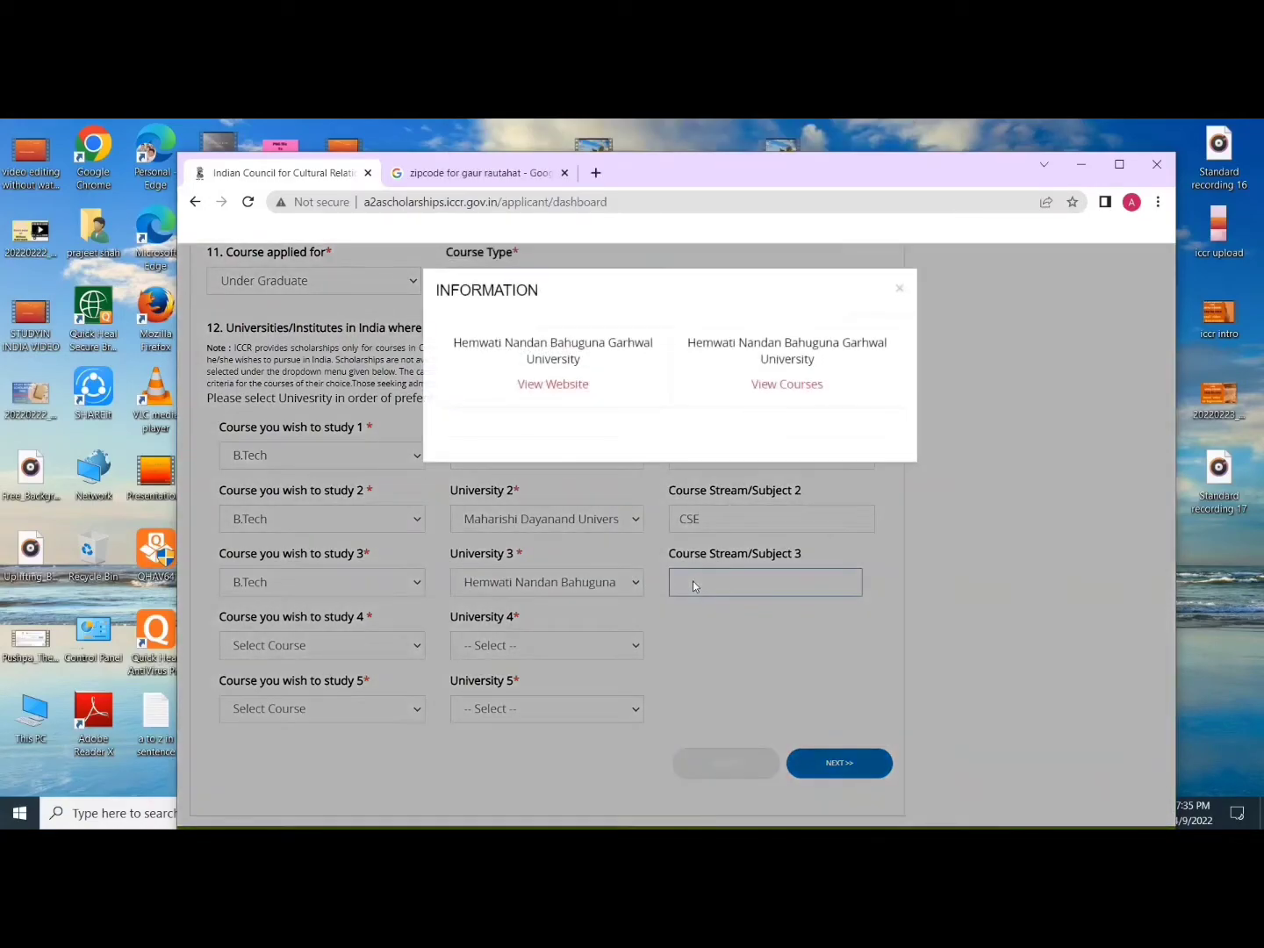
text(CSE)
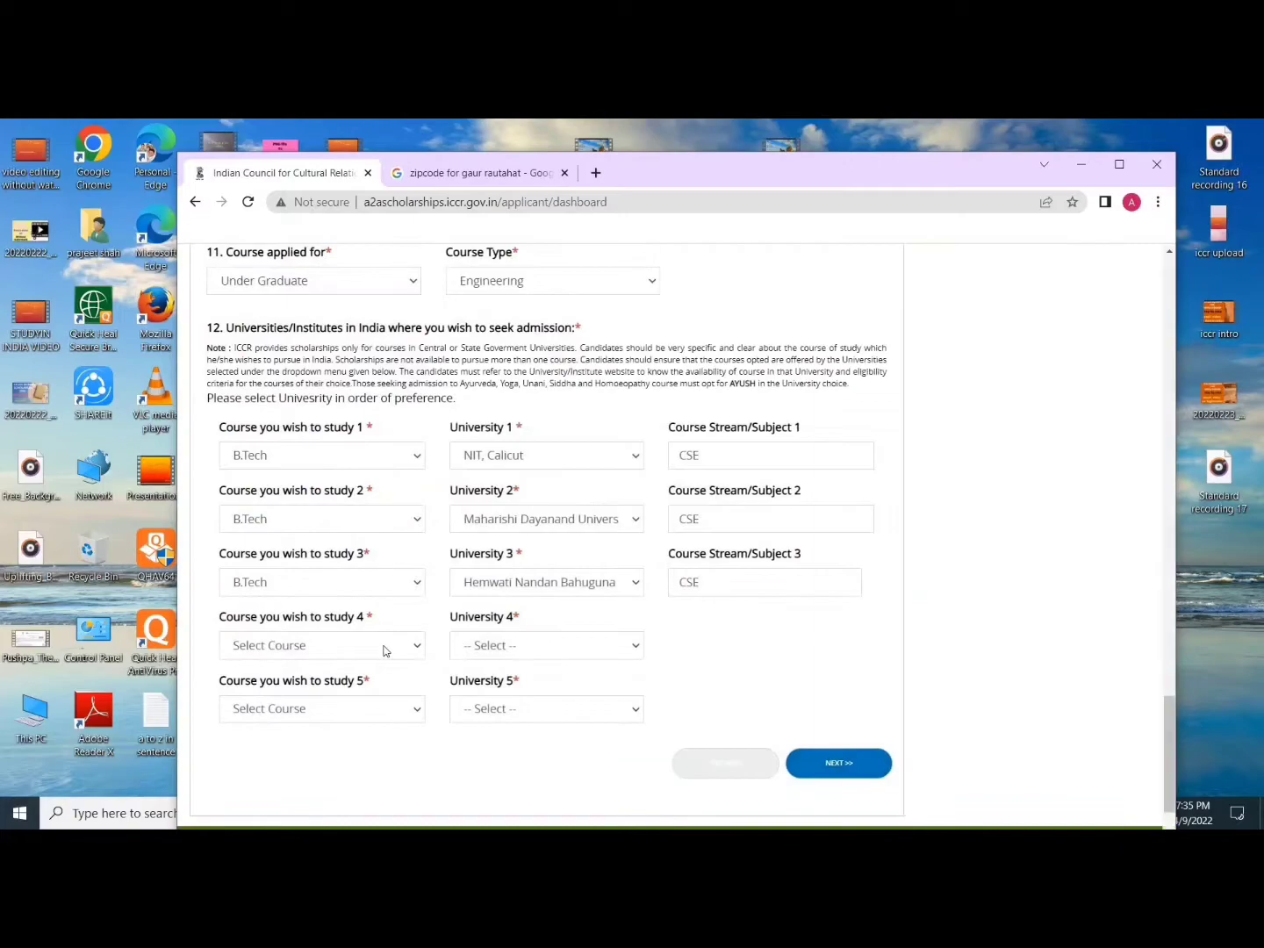
click(381, 646)
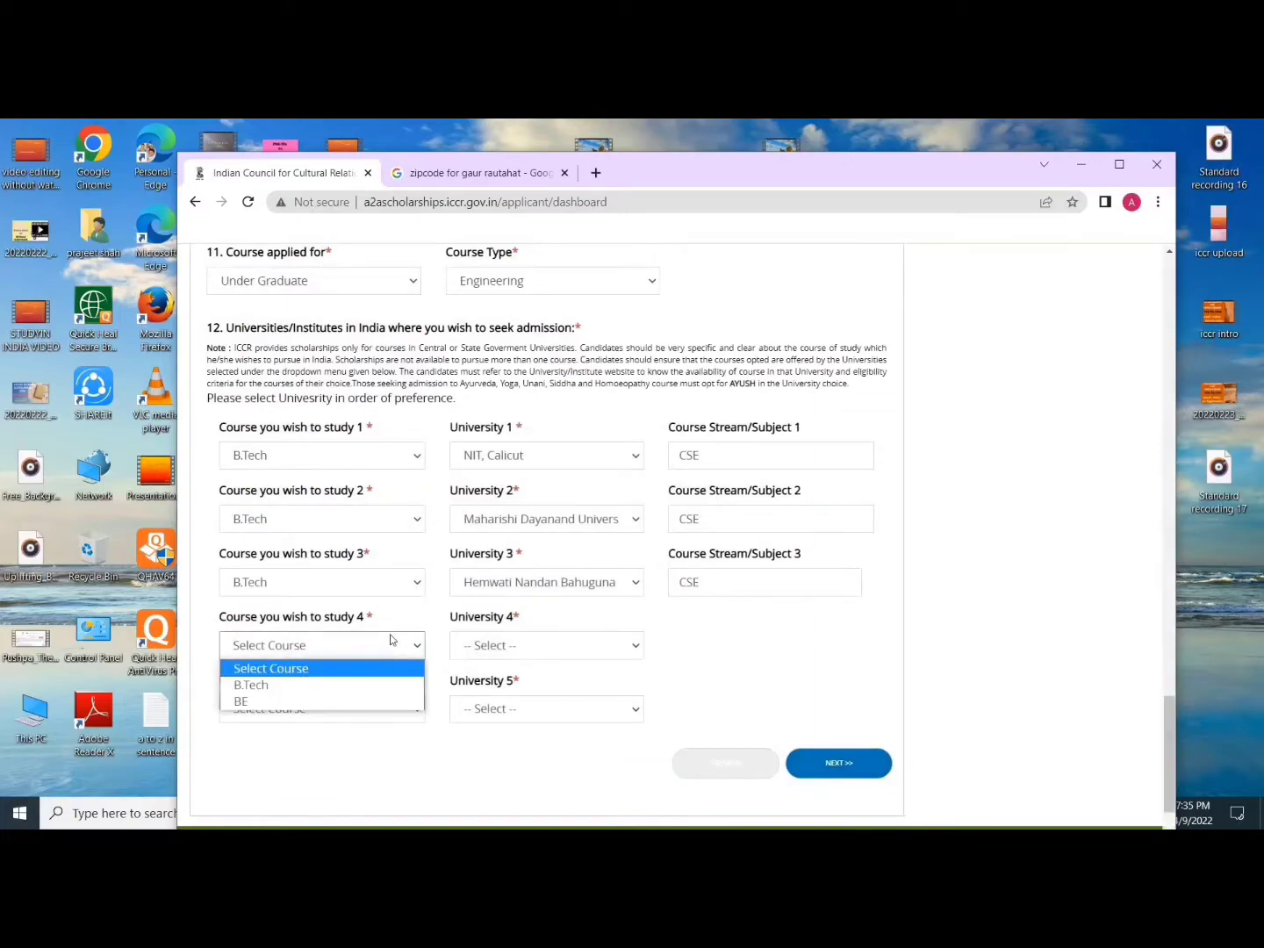
Step: Make choice 4 B.Tech CSE at NIT, Silchar and dismiss its information popup
click(273, 687)
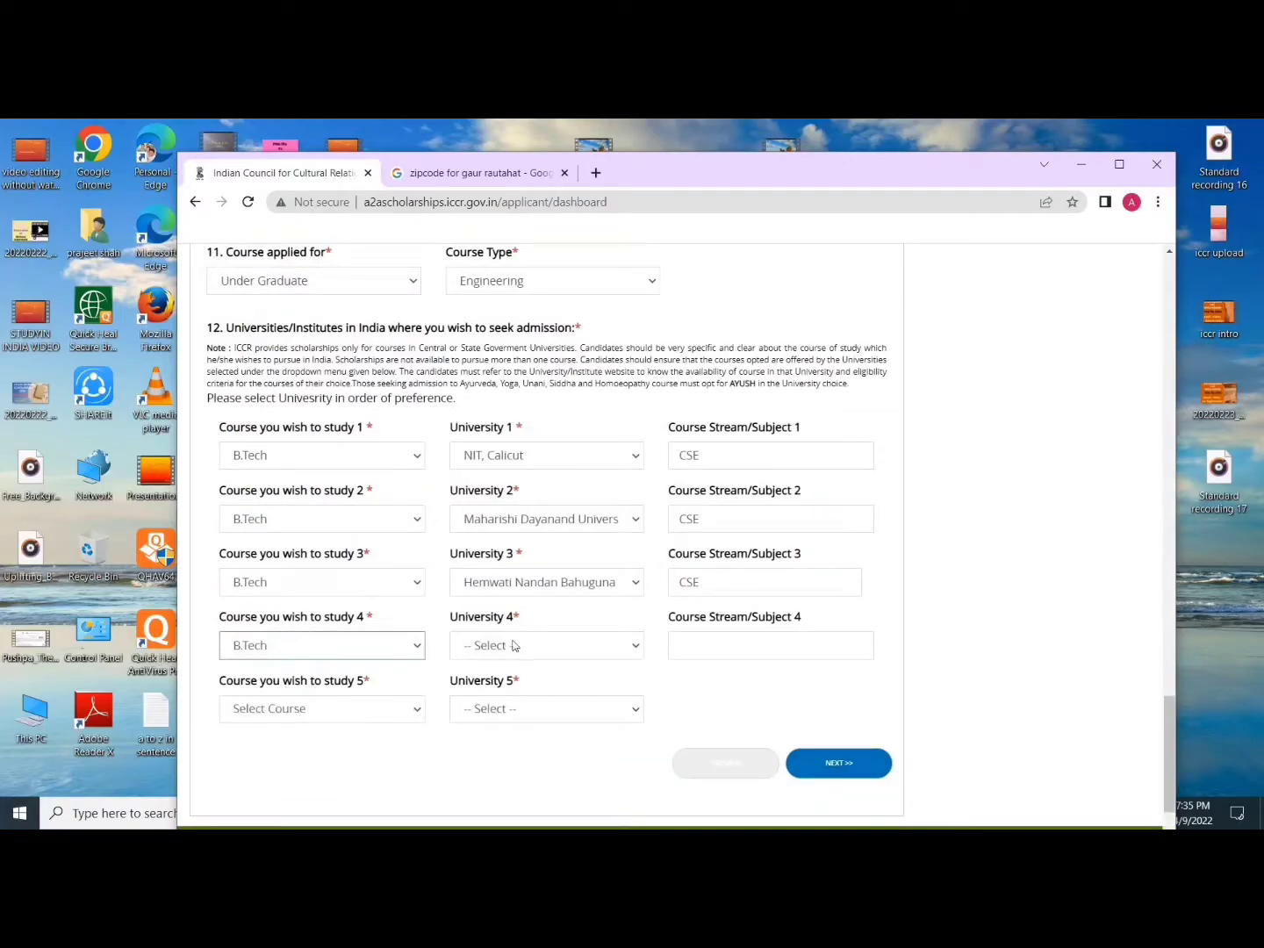
click(511, 645)
scroll(686, 377, down, 20)
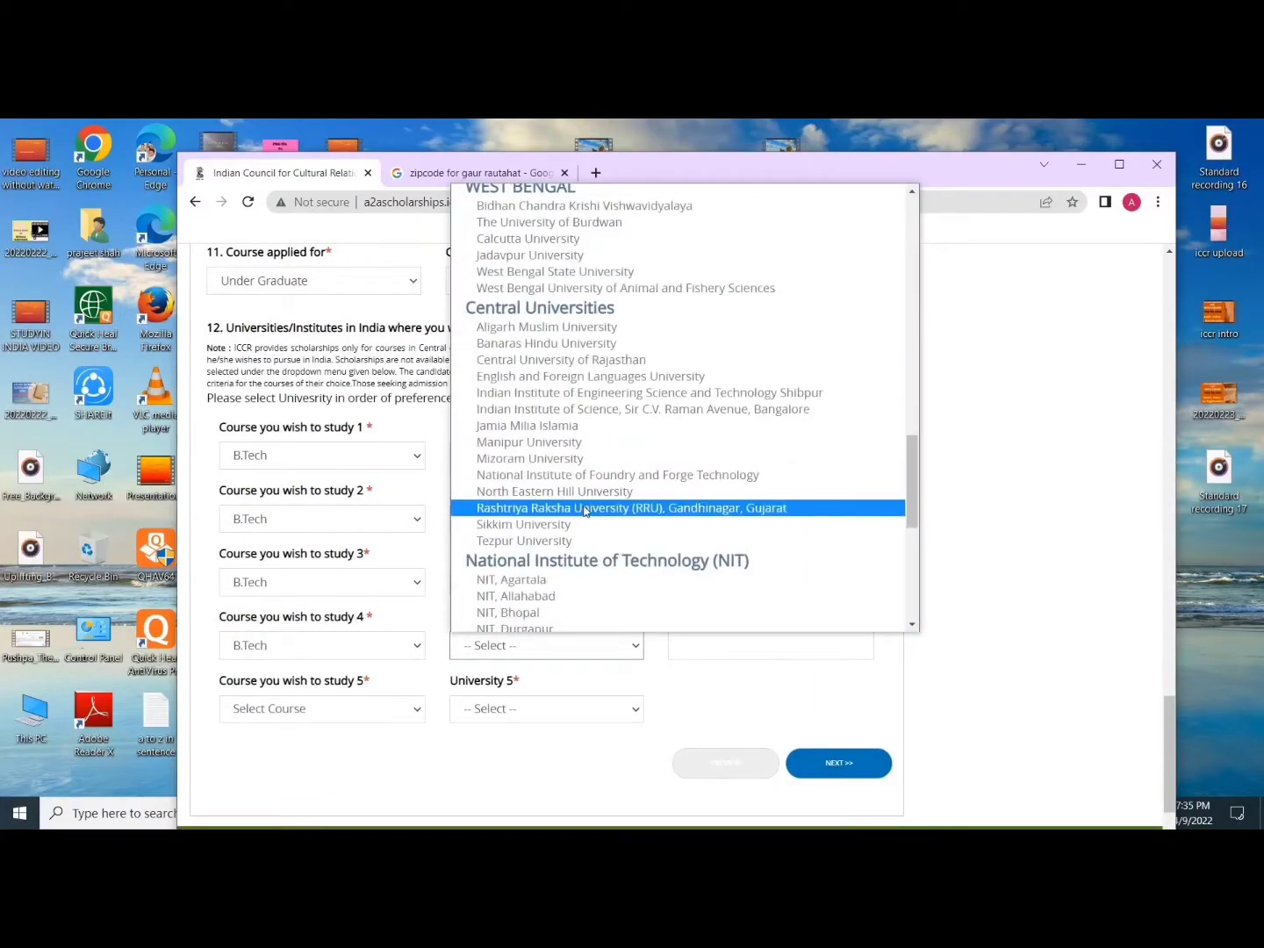
click(517, 460)
click(709, 647)
text(CSE)
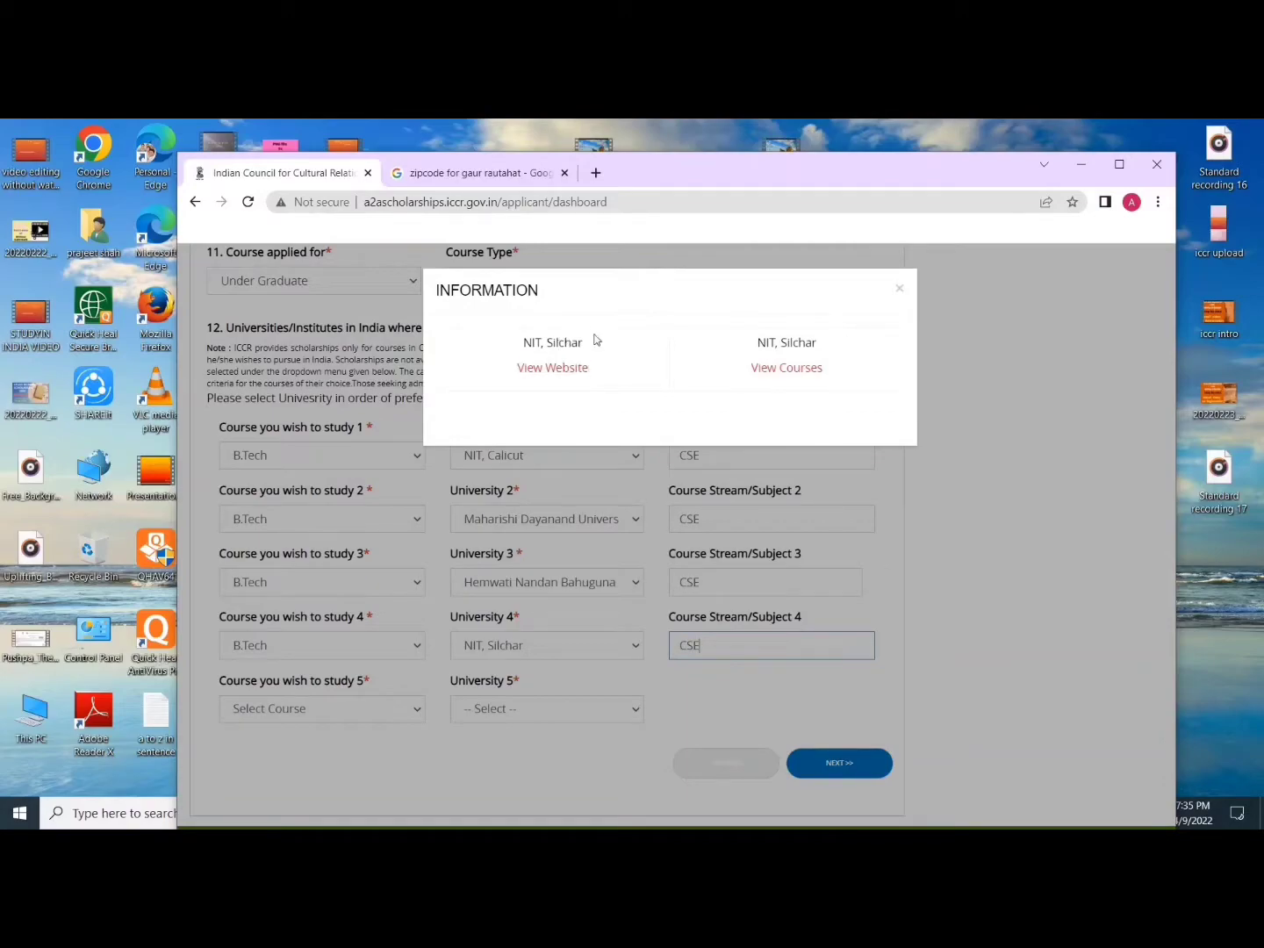
click(337, 707)
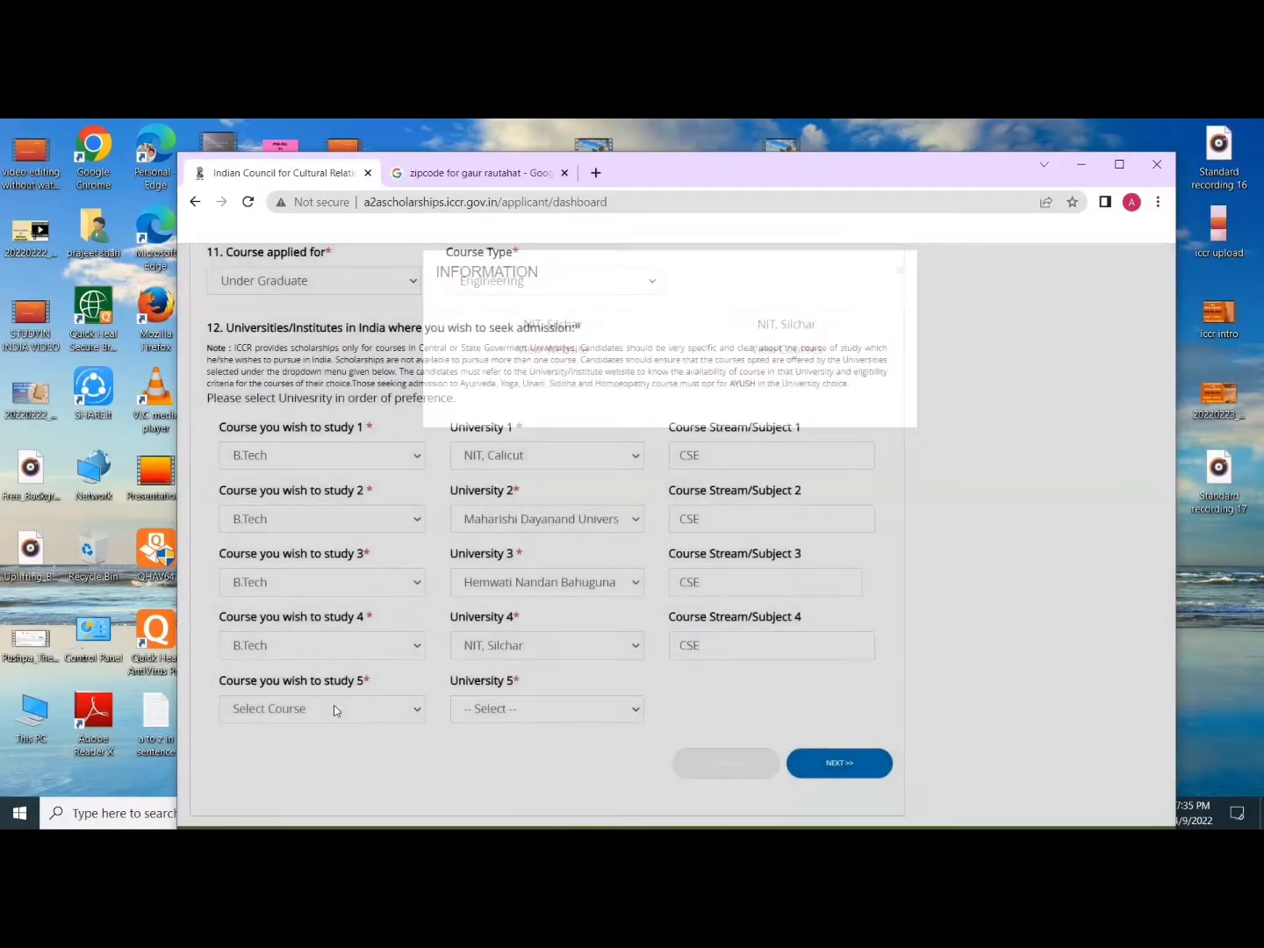
Step: Make choice 5 B.Tech CSE at Delhi Technological University
click(333, 708)
click(302, 748)
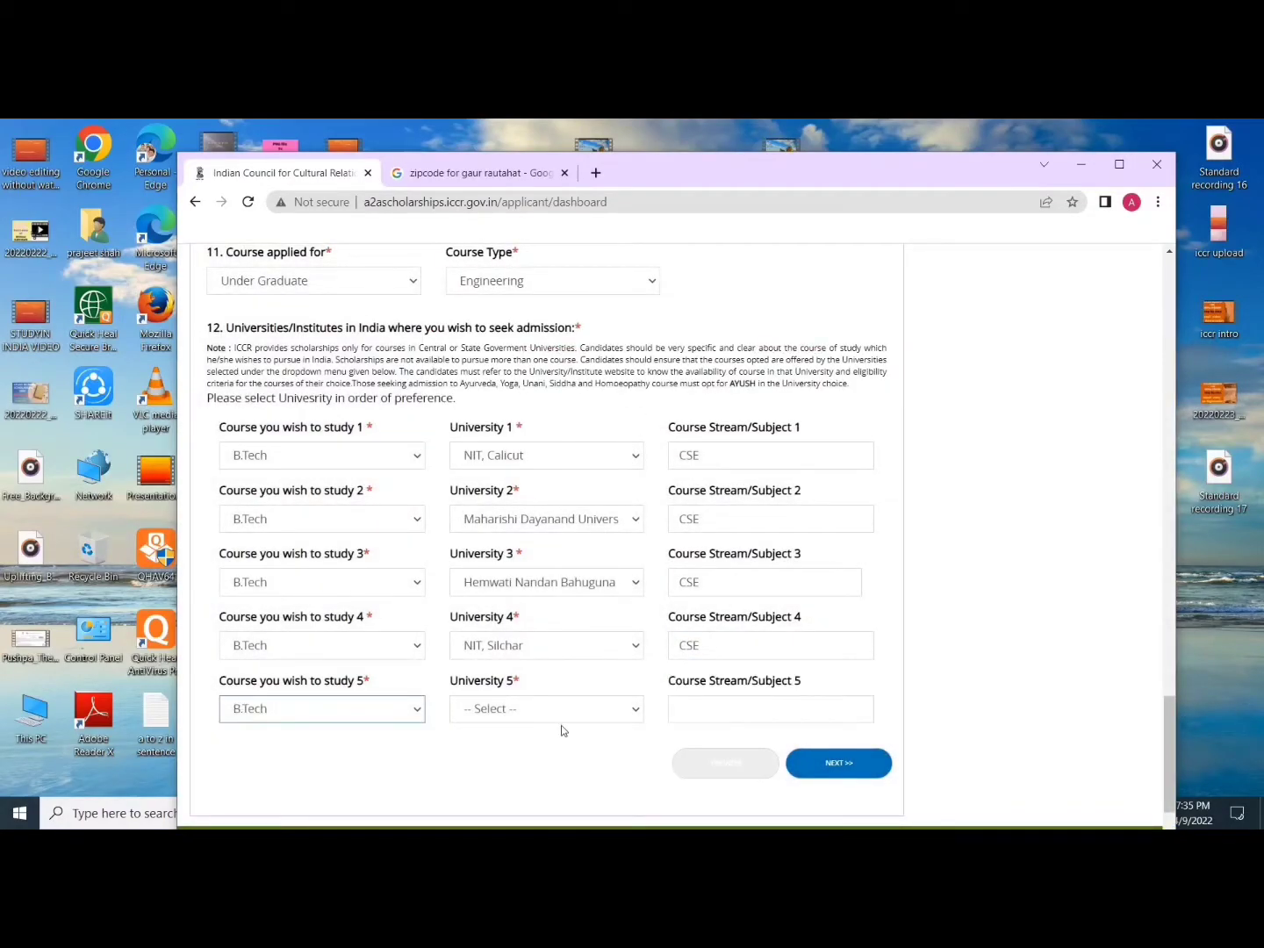
click(557, 709)
scroll(569, 560, down, 2)
scroll(570, 552, down, 5)
scroll(565, 518, up, 3)
scroll(553, 501, up, 4)
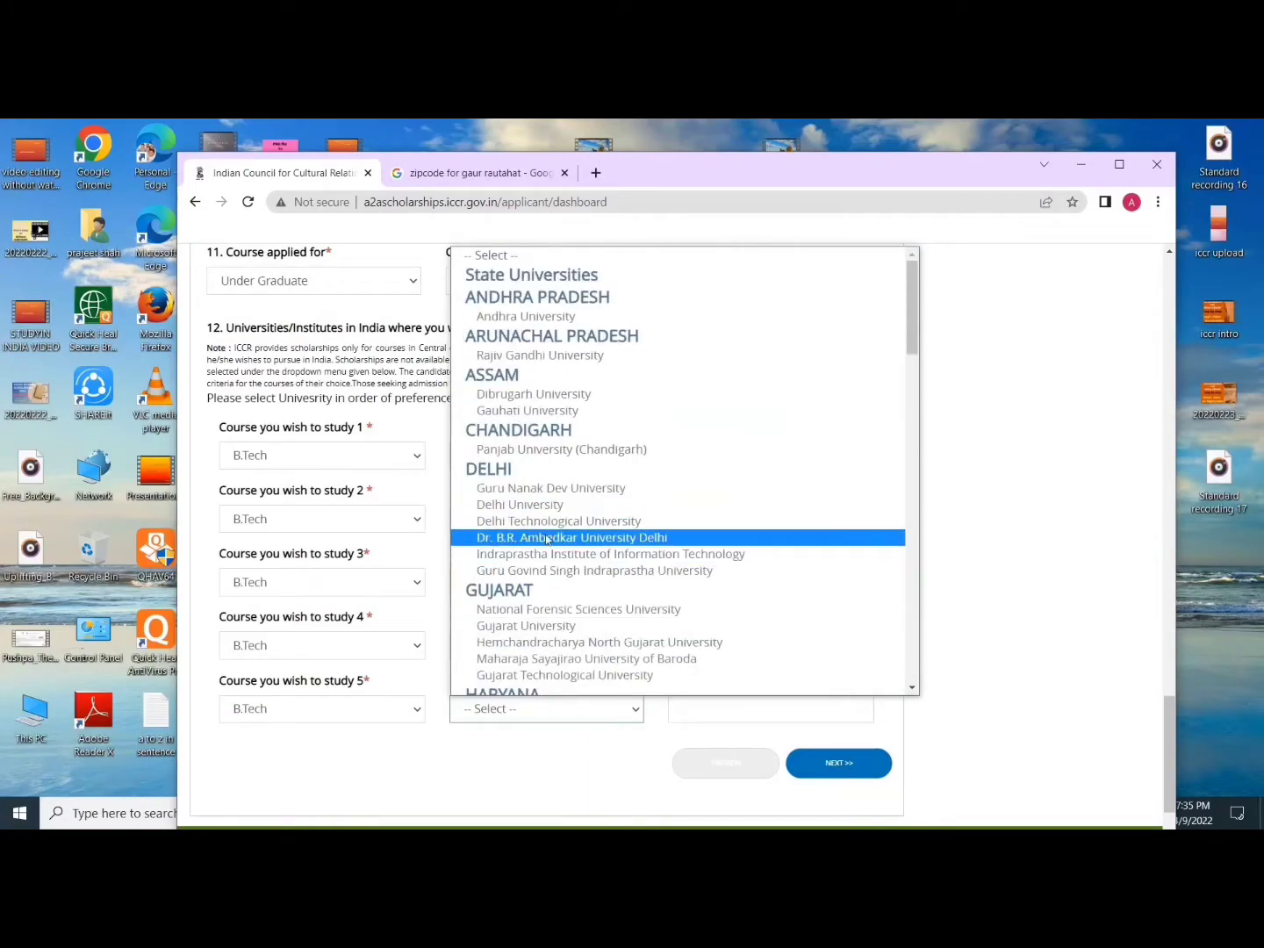
click(553, 525)
click(704, 706)
text(CSE)
Step: Review the five university choices and save them with NEXT
scroll(692, 707, down, 2)
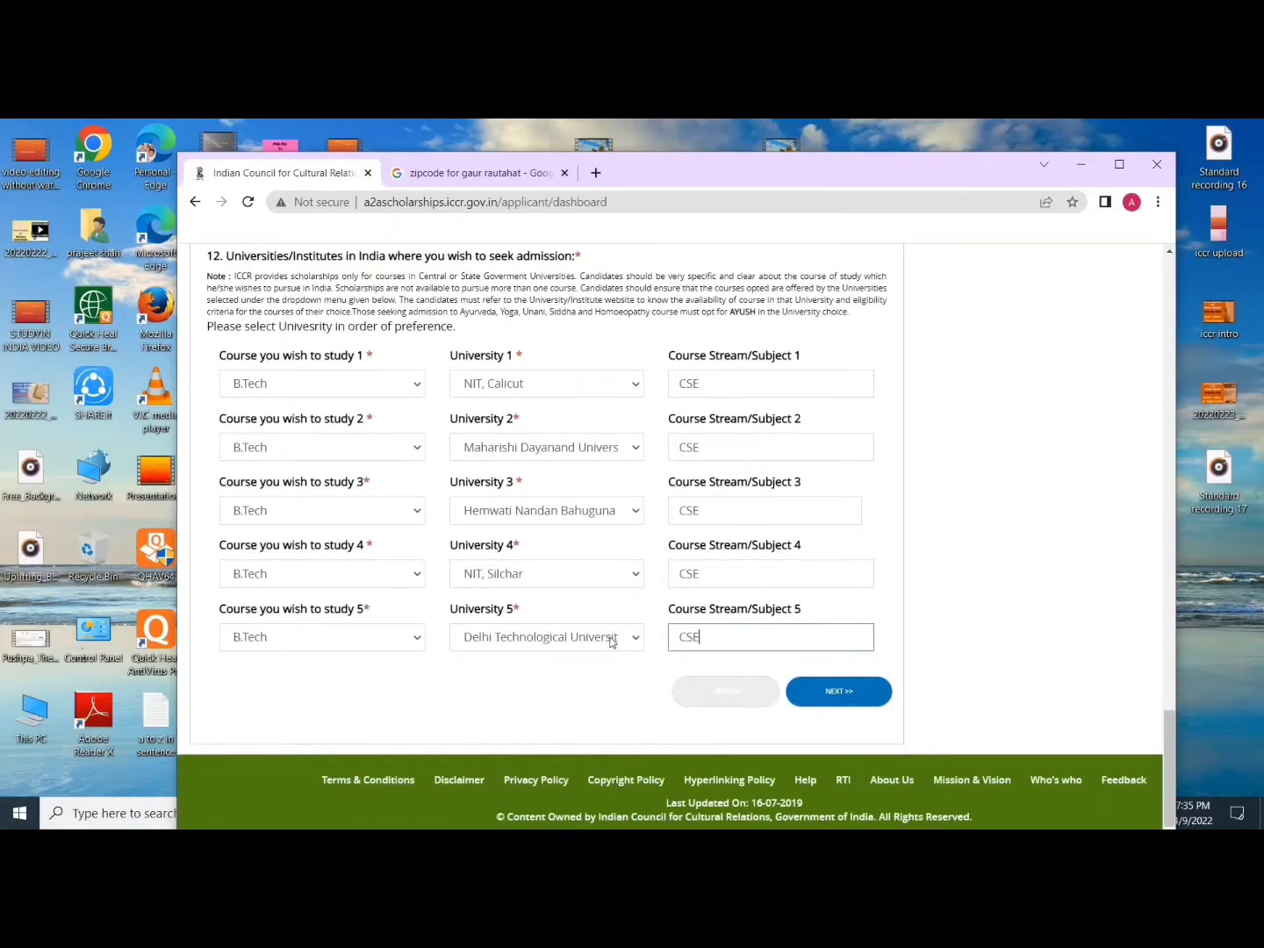
scroll(533, 492, up, 10)
scroll(590, 516, up, 2)
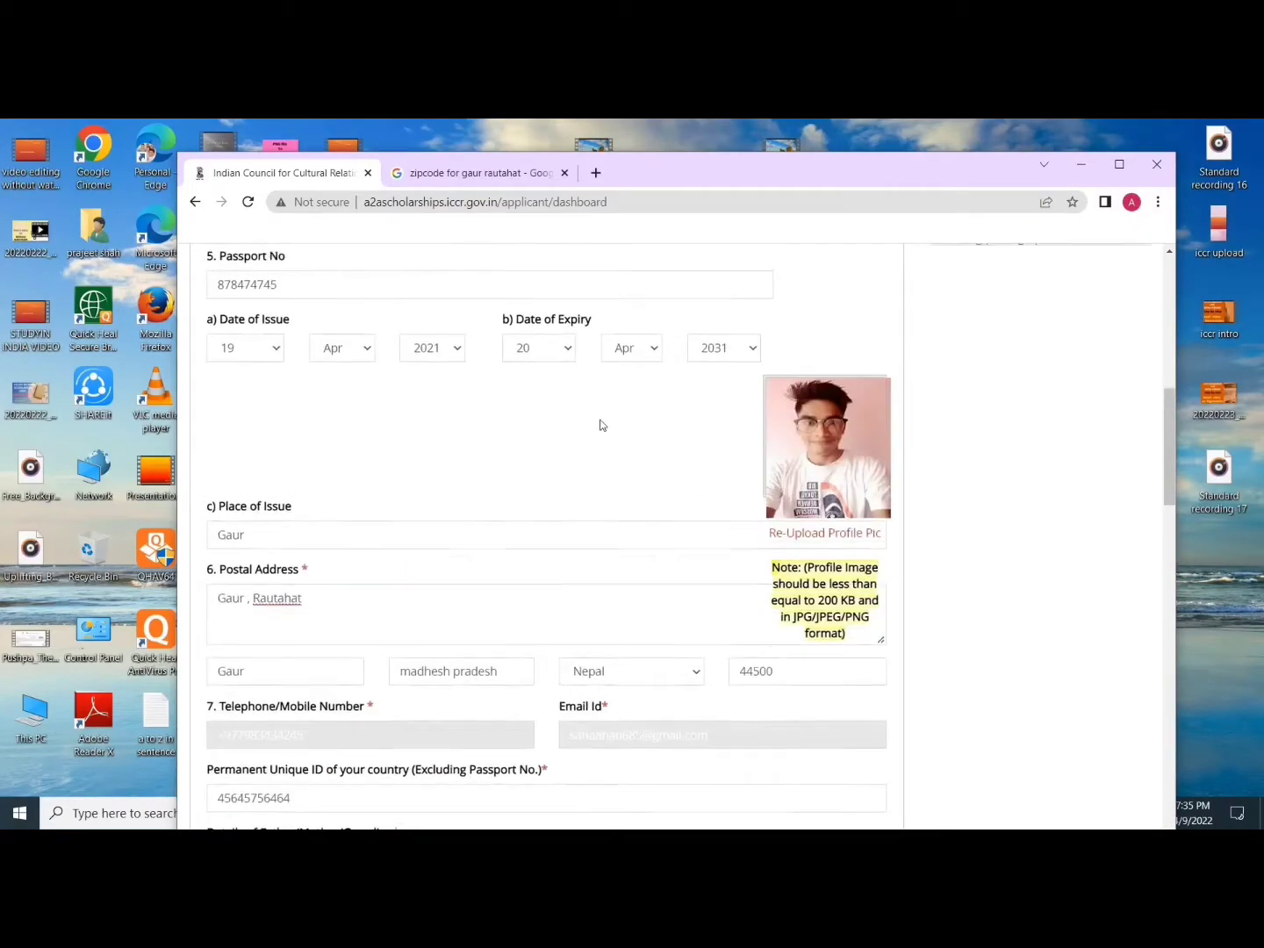
scroll(526, 422, up, 3)
scroll(572, 565, down, 20)
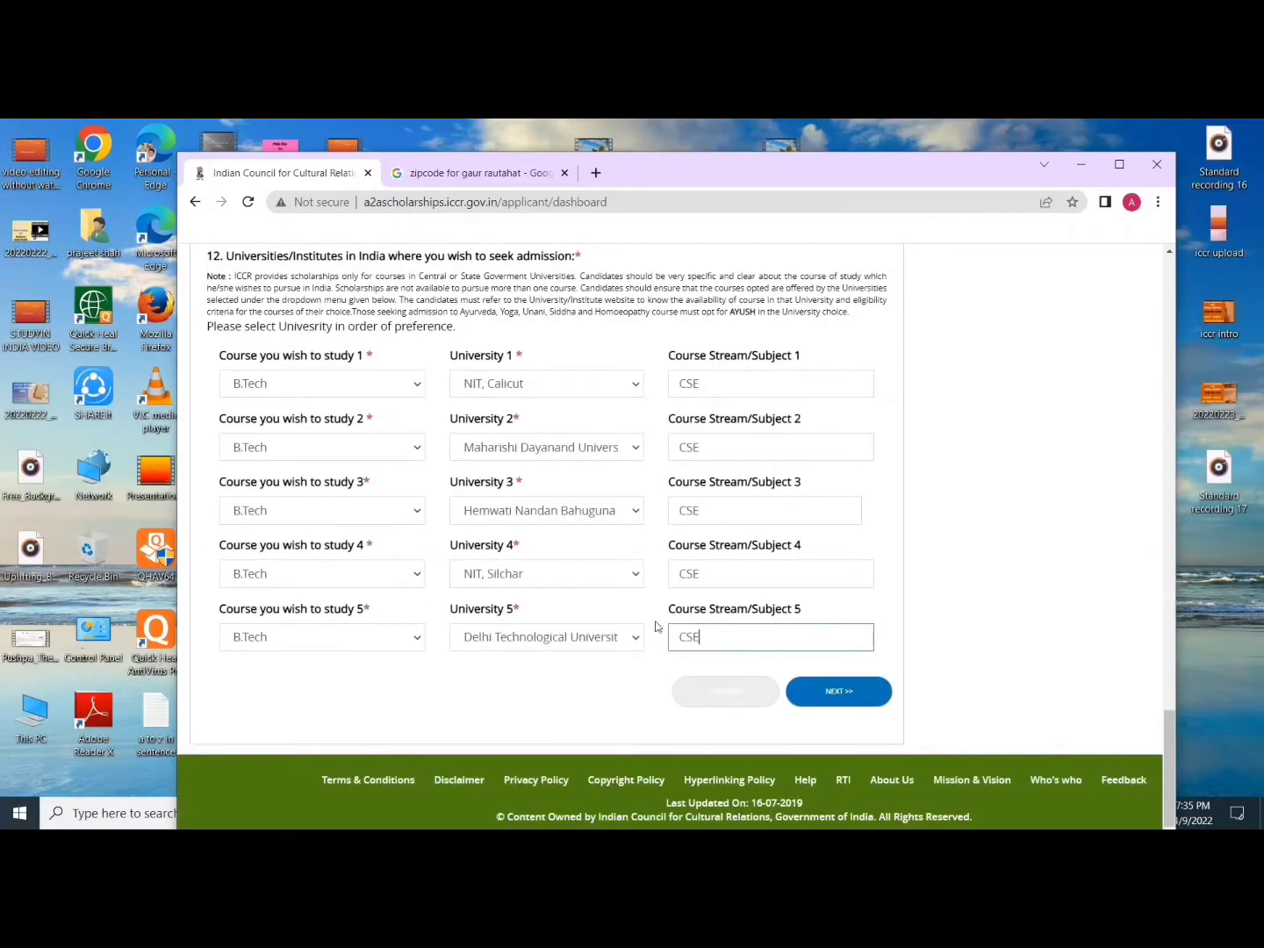
click(815, 693)
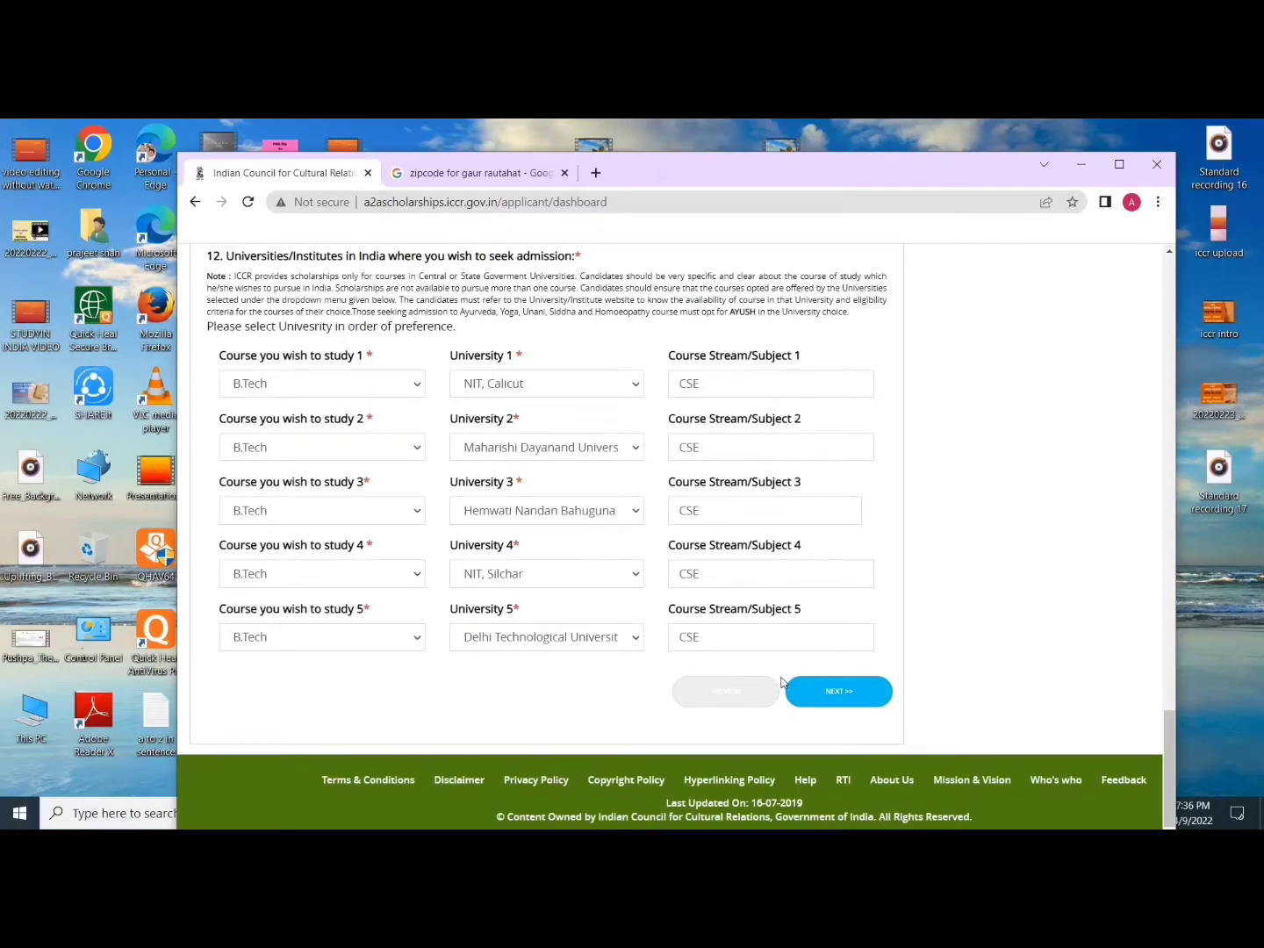
click(785, 683)
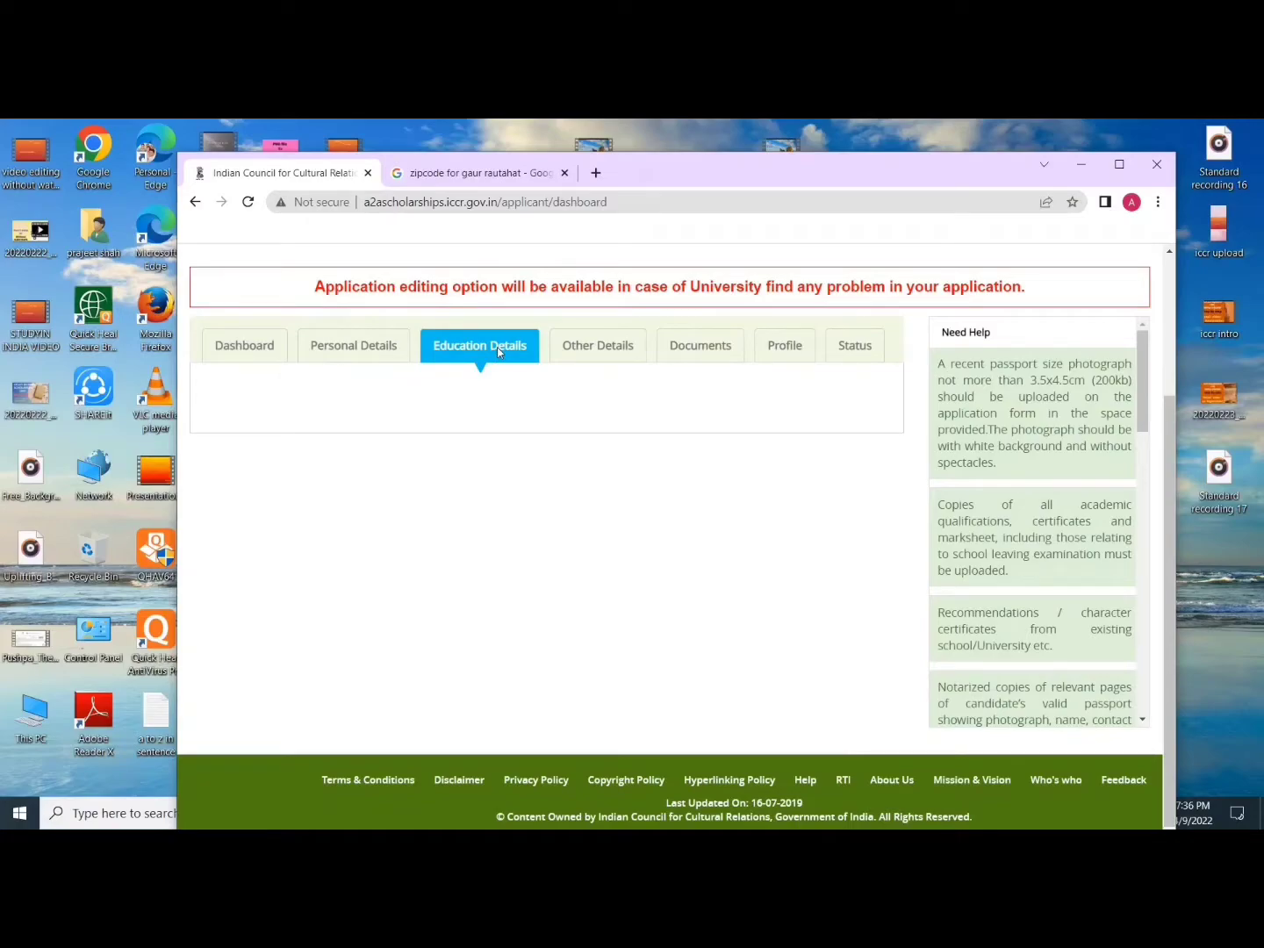
Step: Fill the Grade X row: Nepal, Solidarity international academy, year 20, percentage 3.5
click(498, 352)
scroll(527, 553, down, 1)
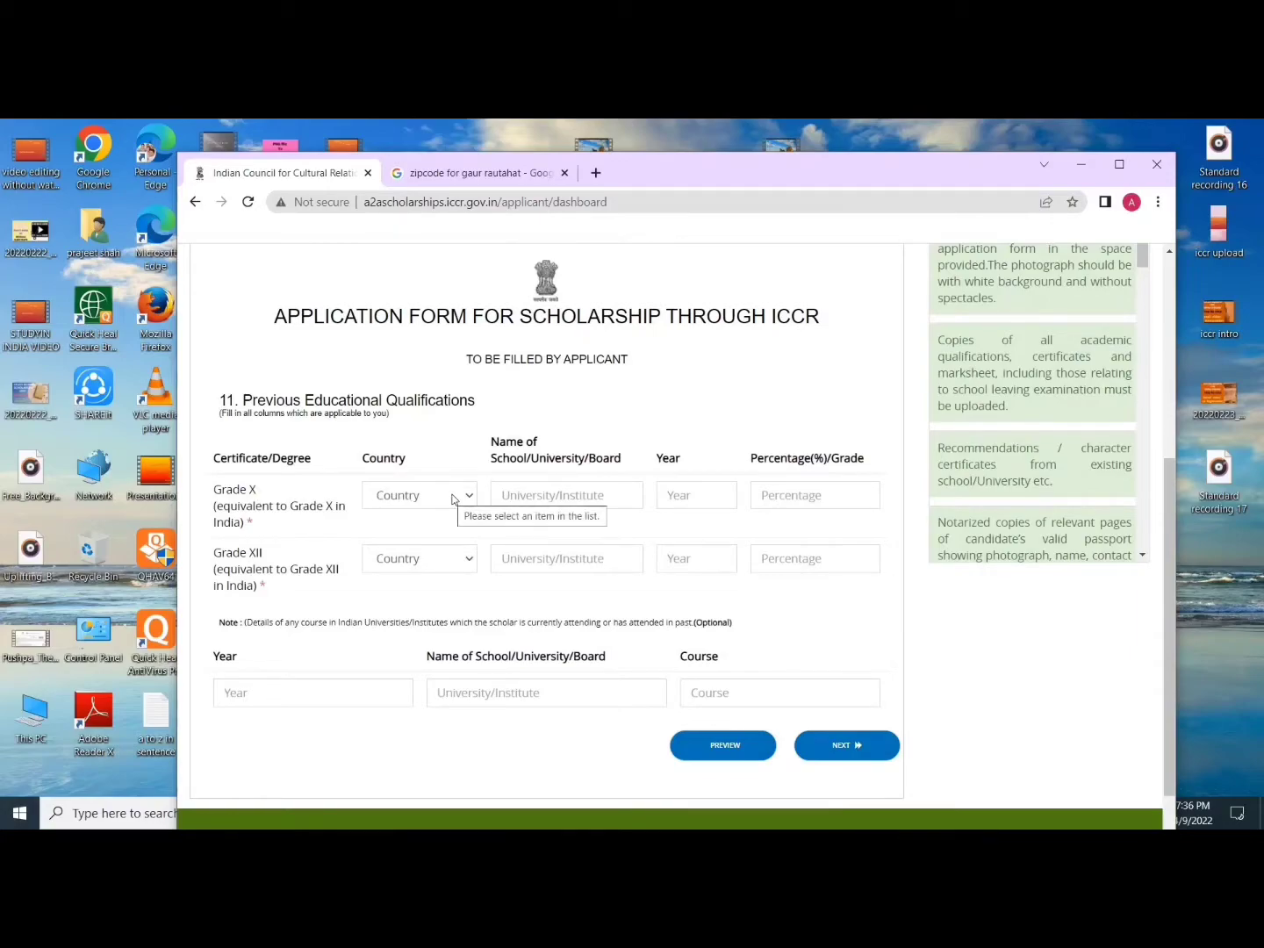
click(453, 497)
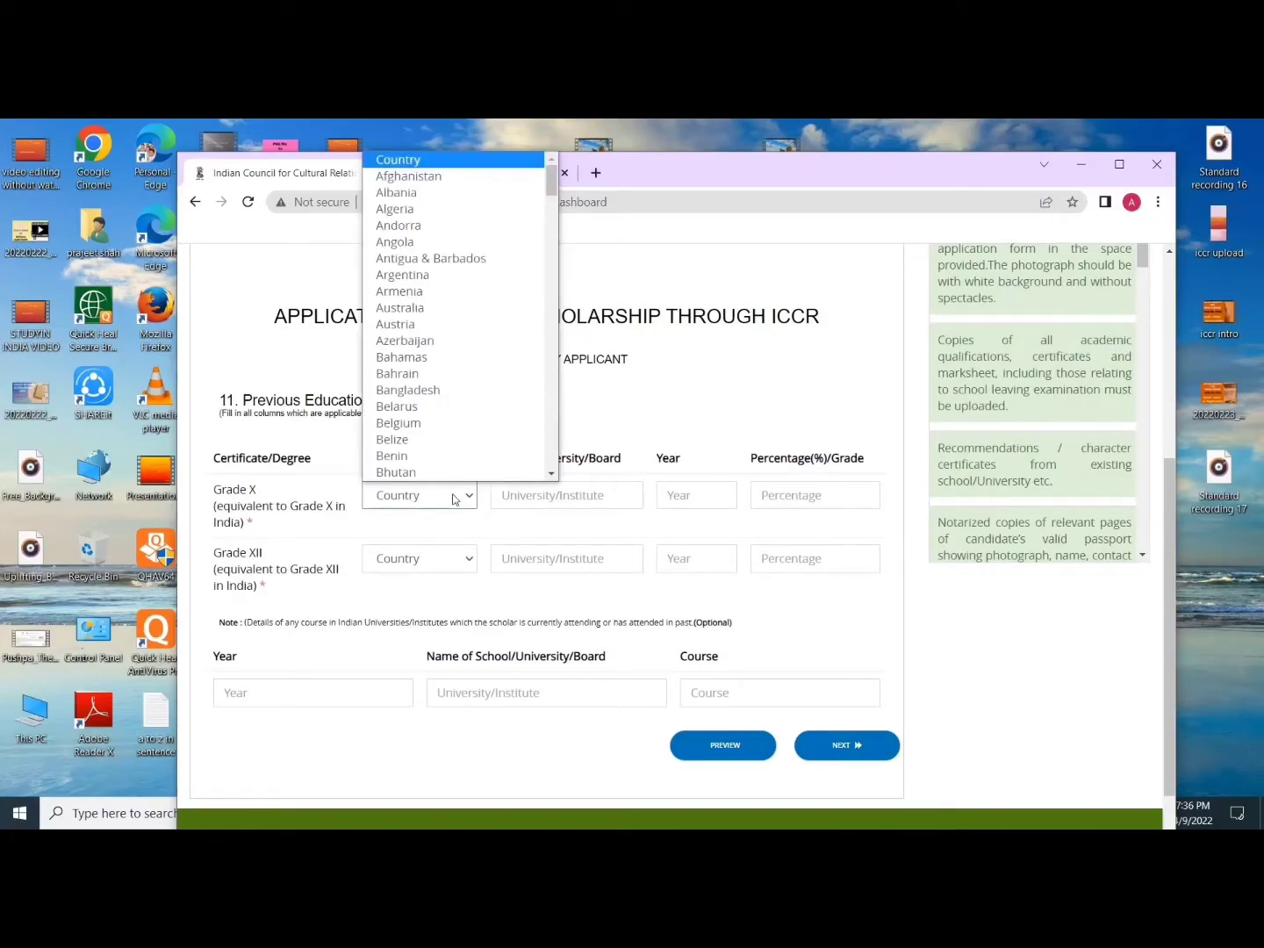
text(nepal)
key(Return)
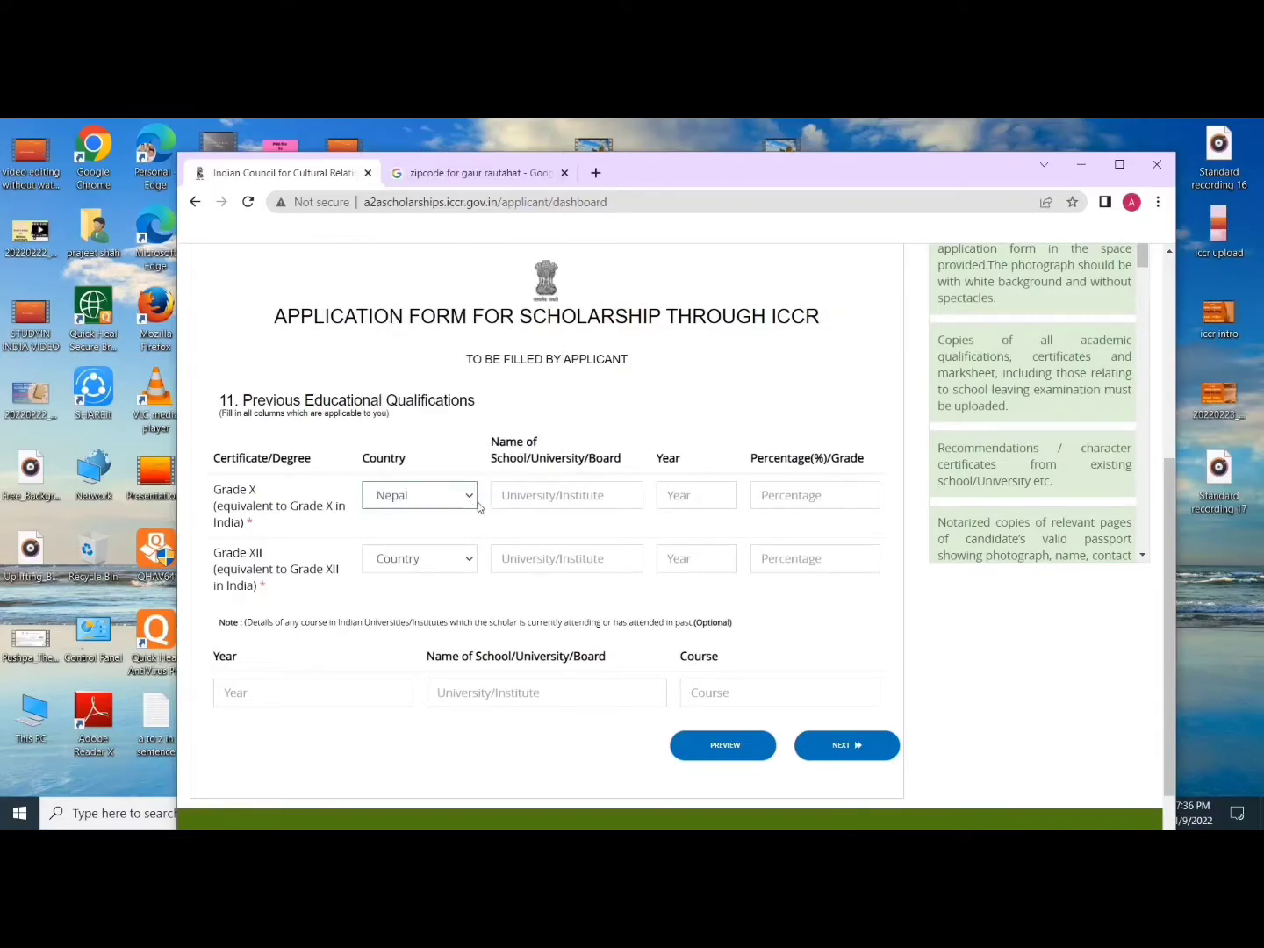
click(539, 496)
text(AS)
key(BackSpace)
key(BackSpace)
text(Solidarity international)
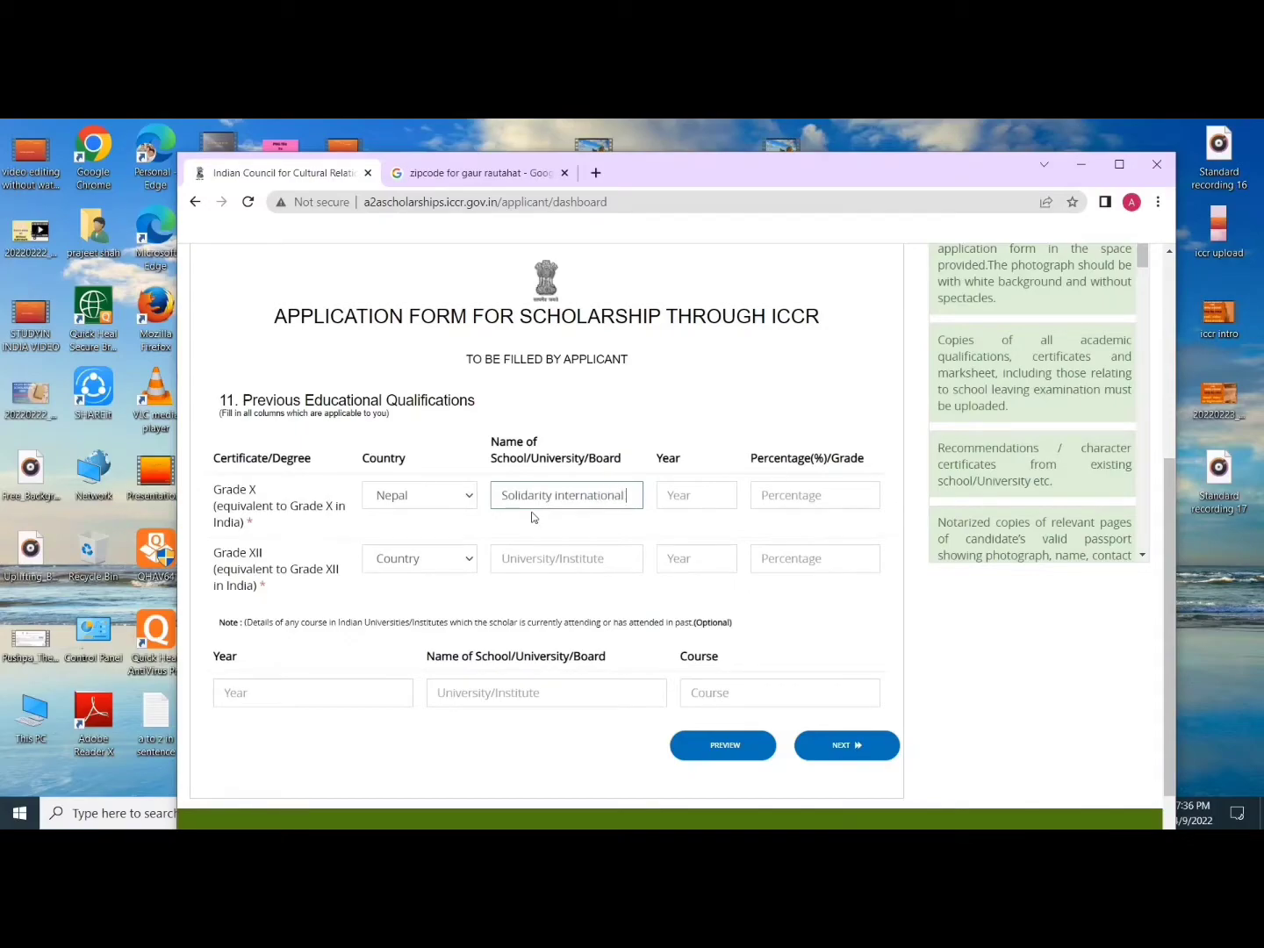
text( academy)
click(693, 498)
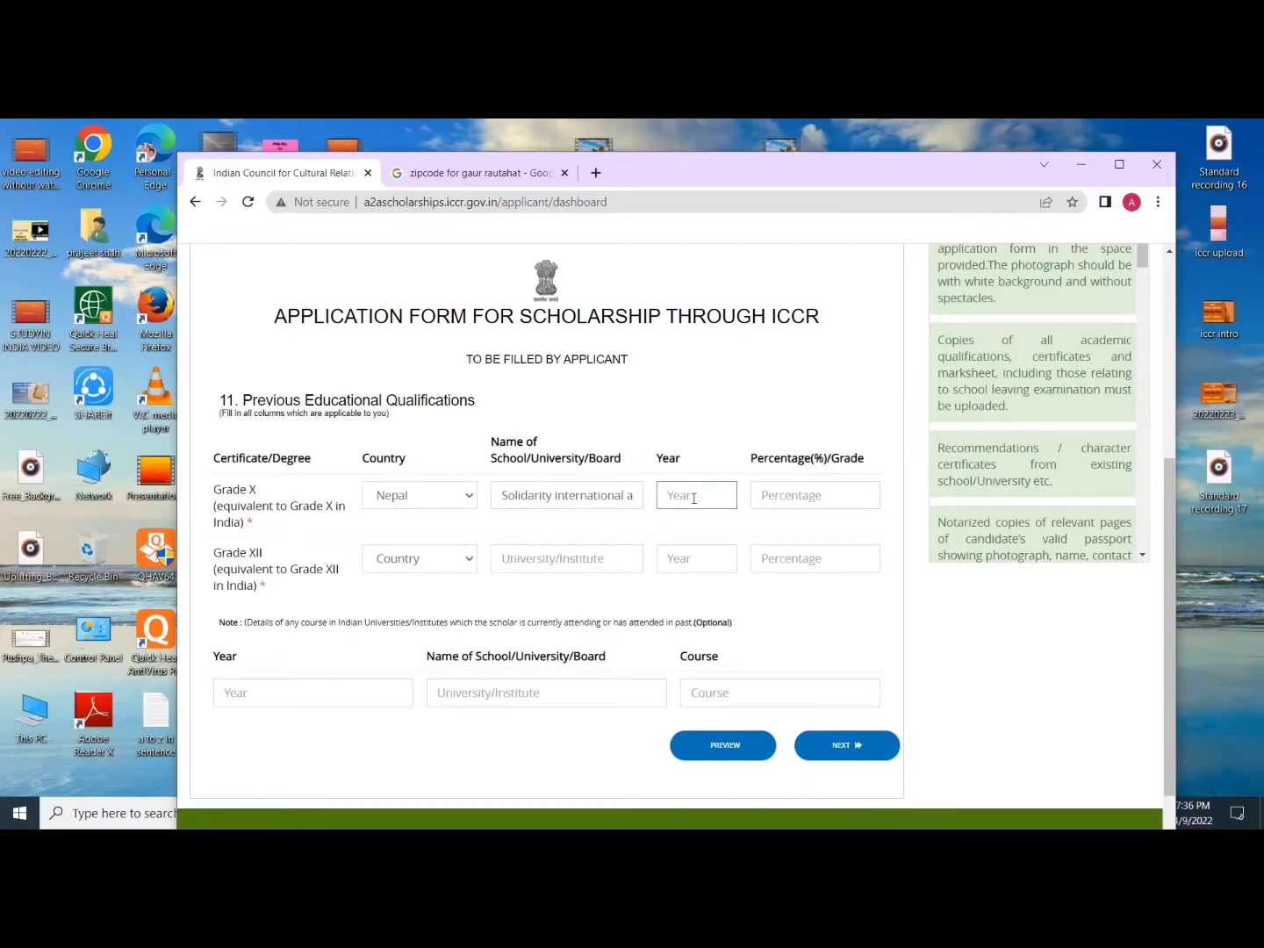
text(20)
click(798, 497)
text(3.5)
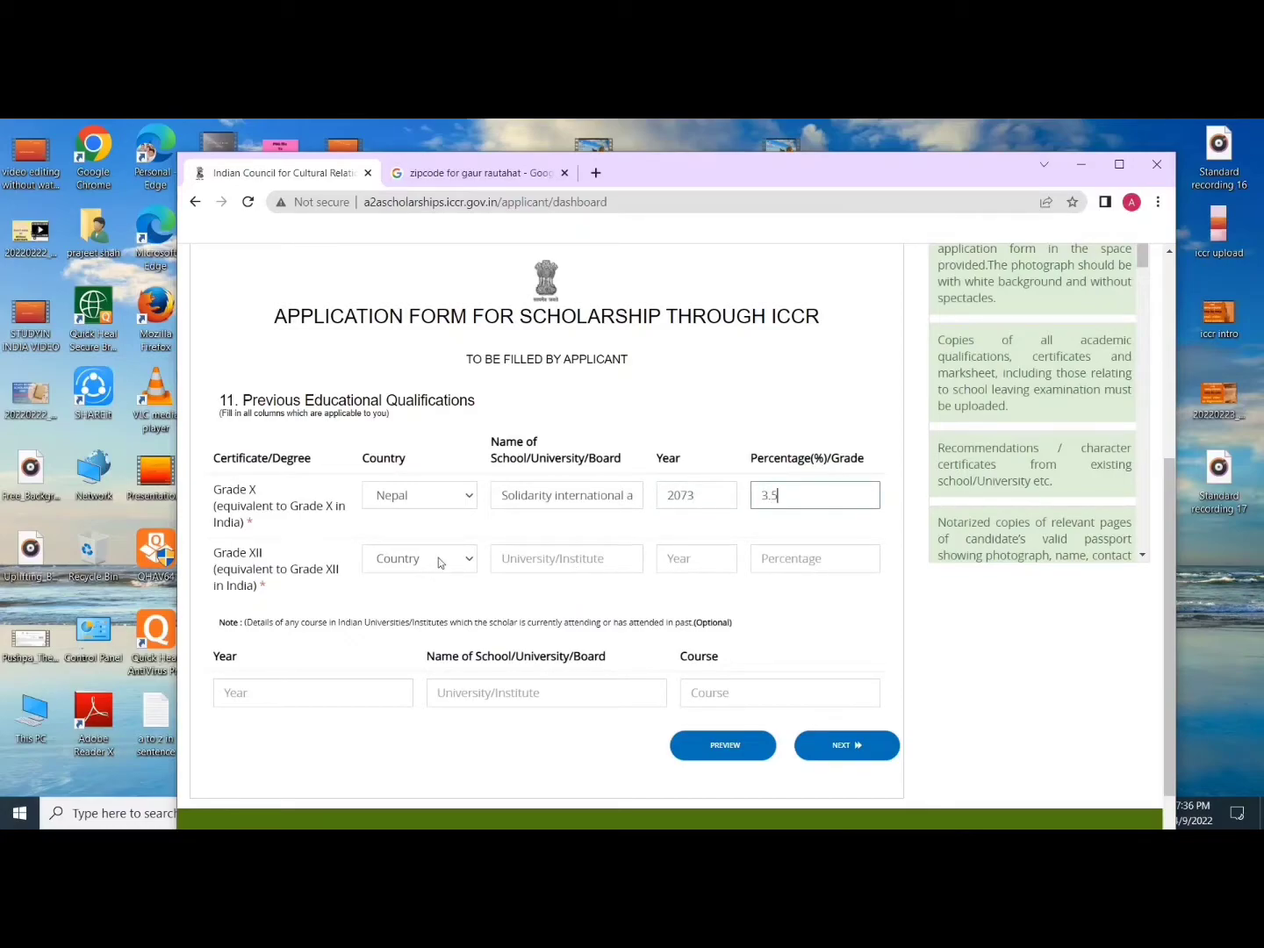
Step: Fill the Grade XII row: Nepal, Little Angel college, 2075, 3.89, and continue
click(433, 563)
scroll(417, 510, down, 8)
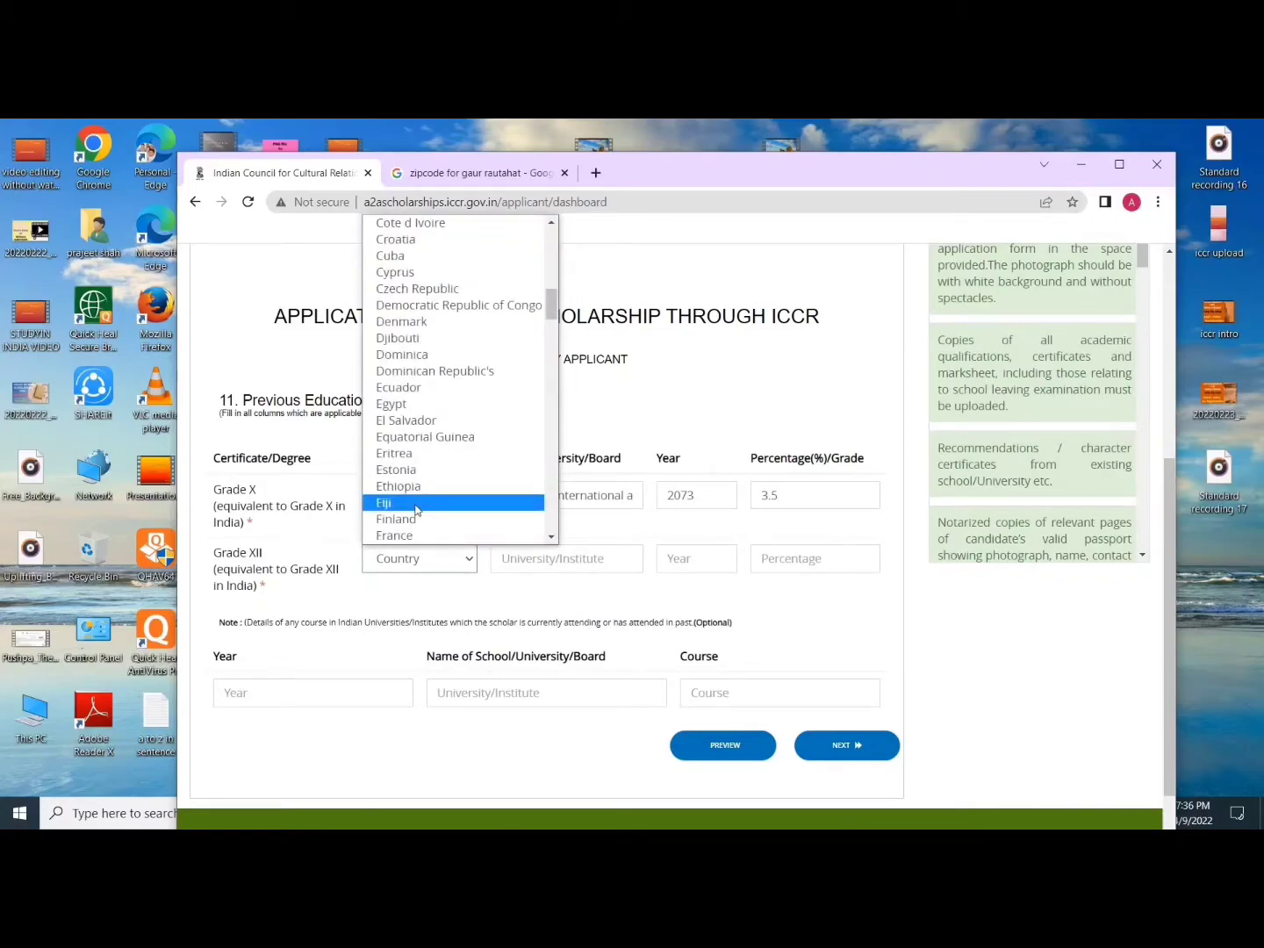
text(nep)
key(Return)
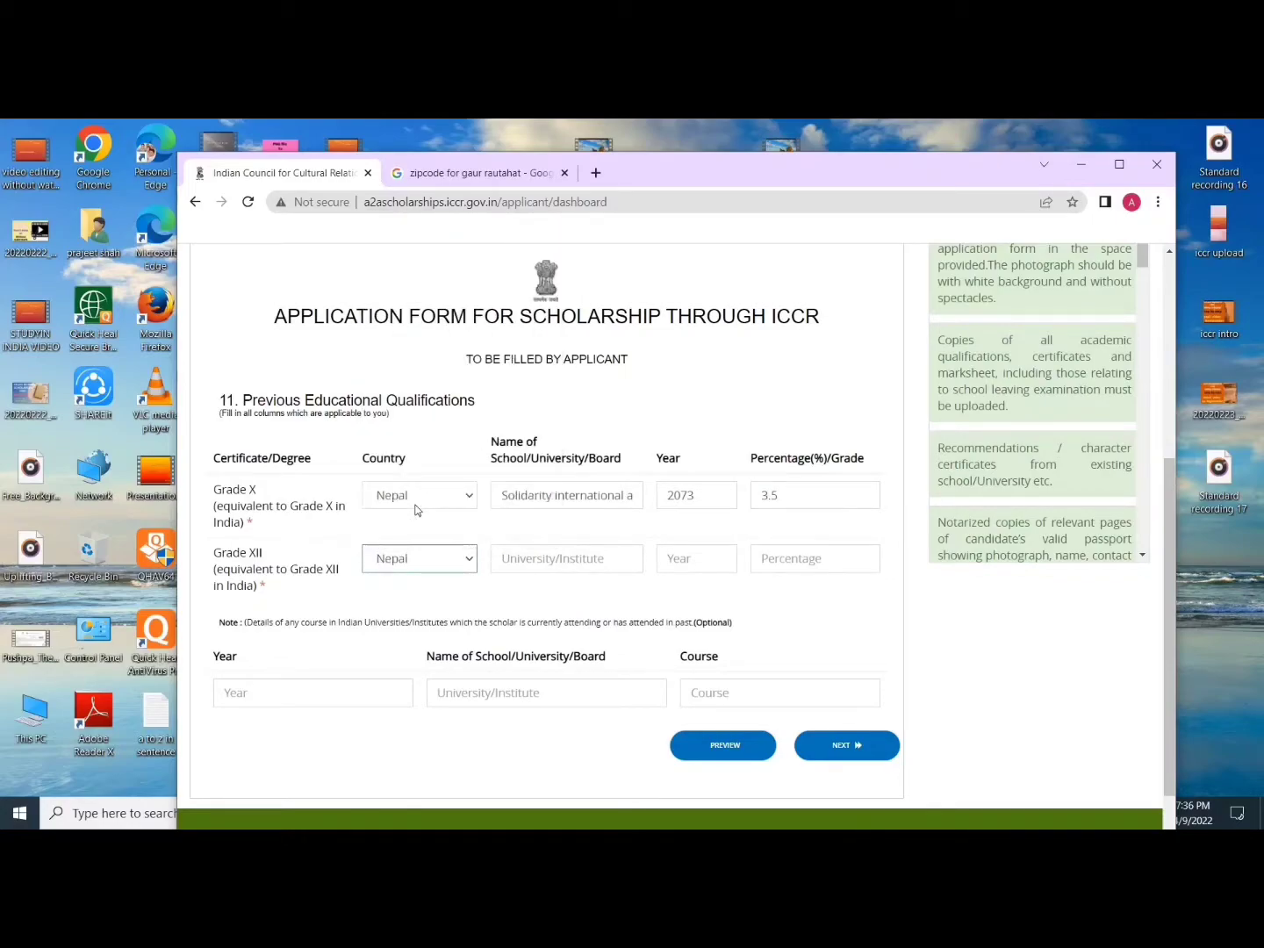
click(578, 558)
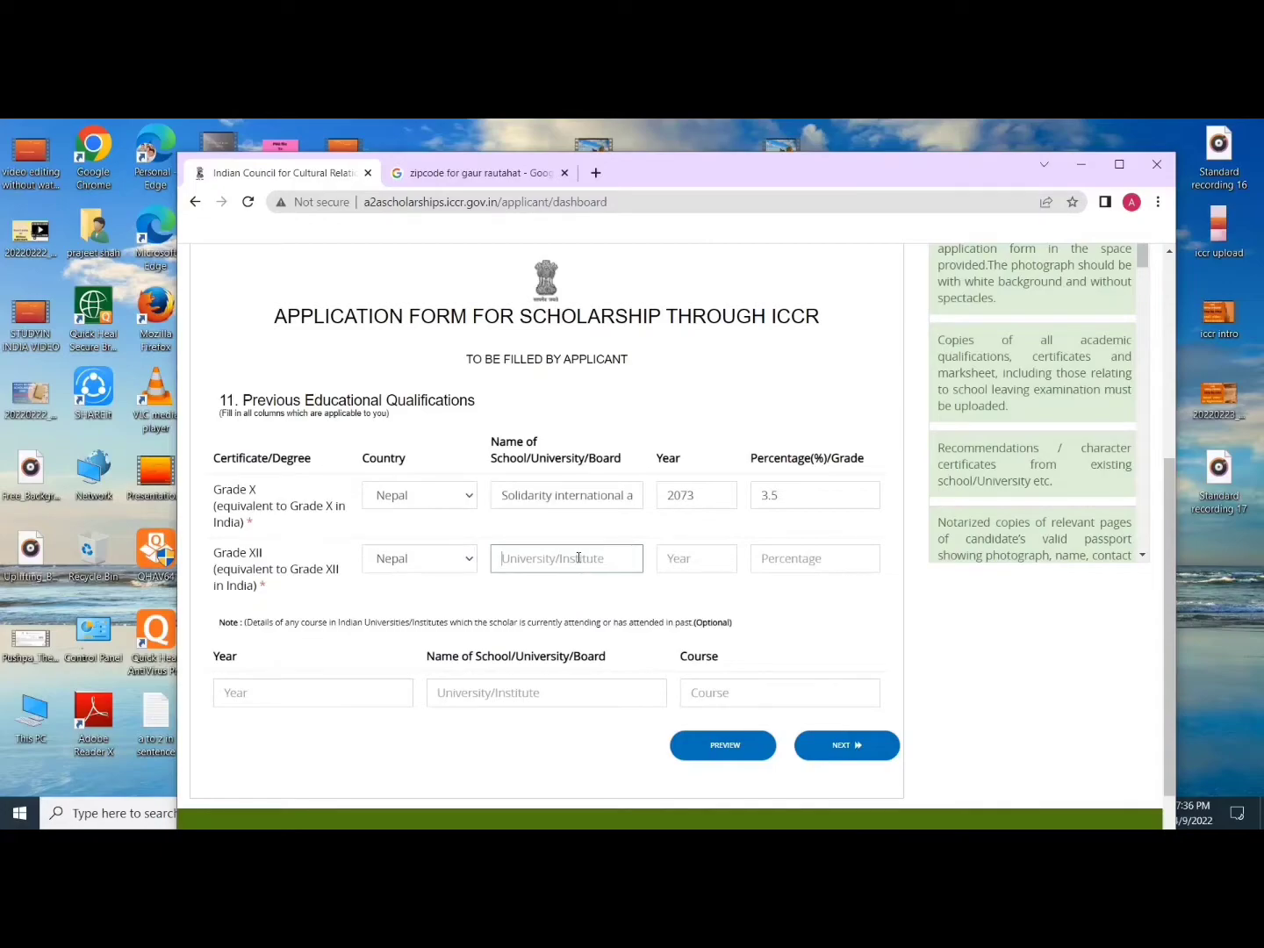
text(le Angel college)
click(685, 560)
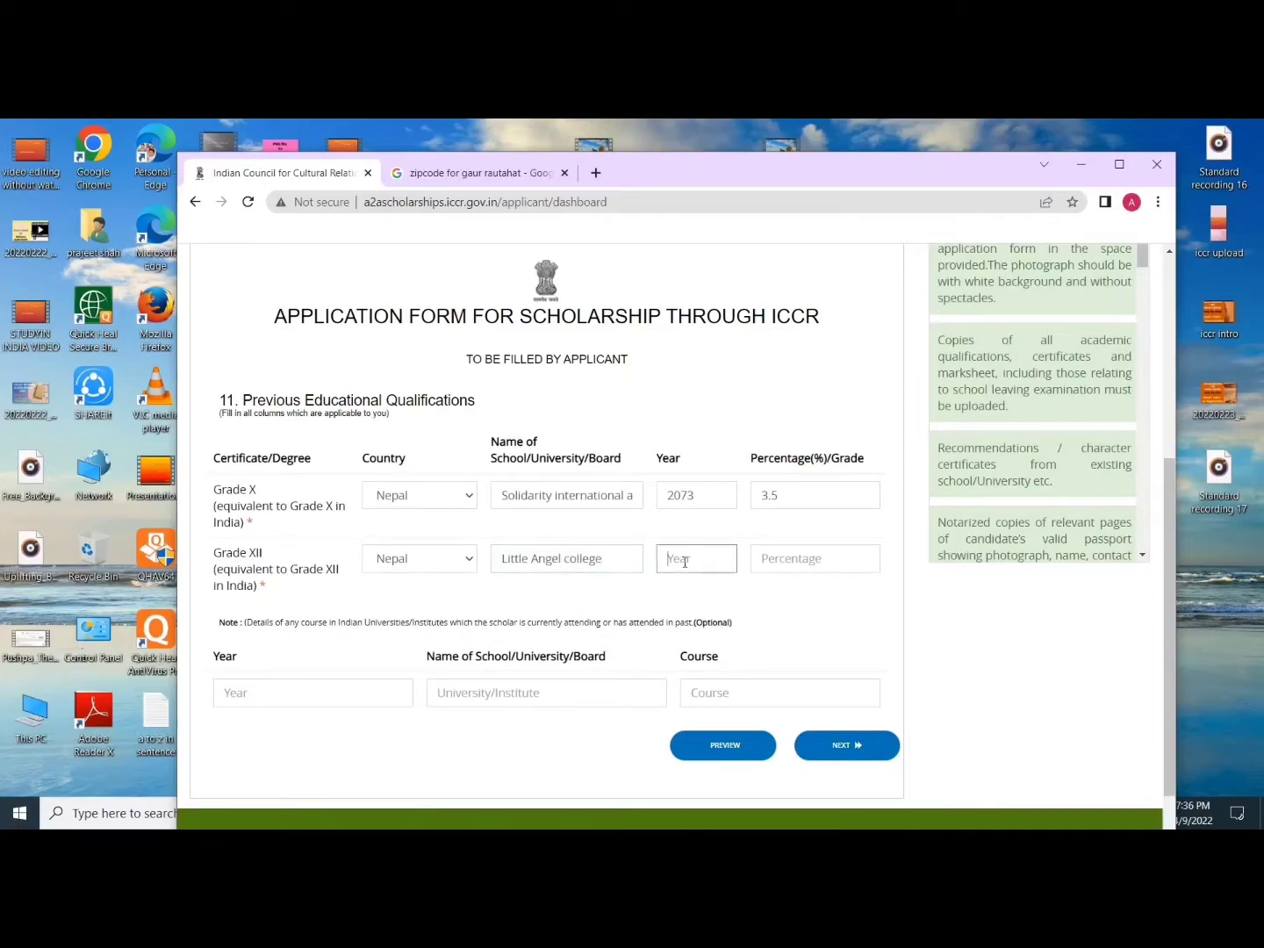
text(2075)
click(782, 558)
text(3.89)
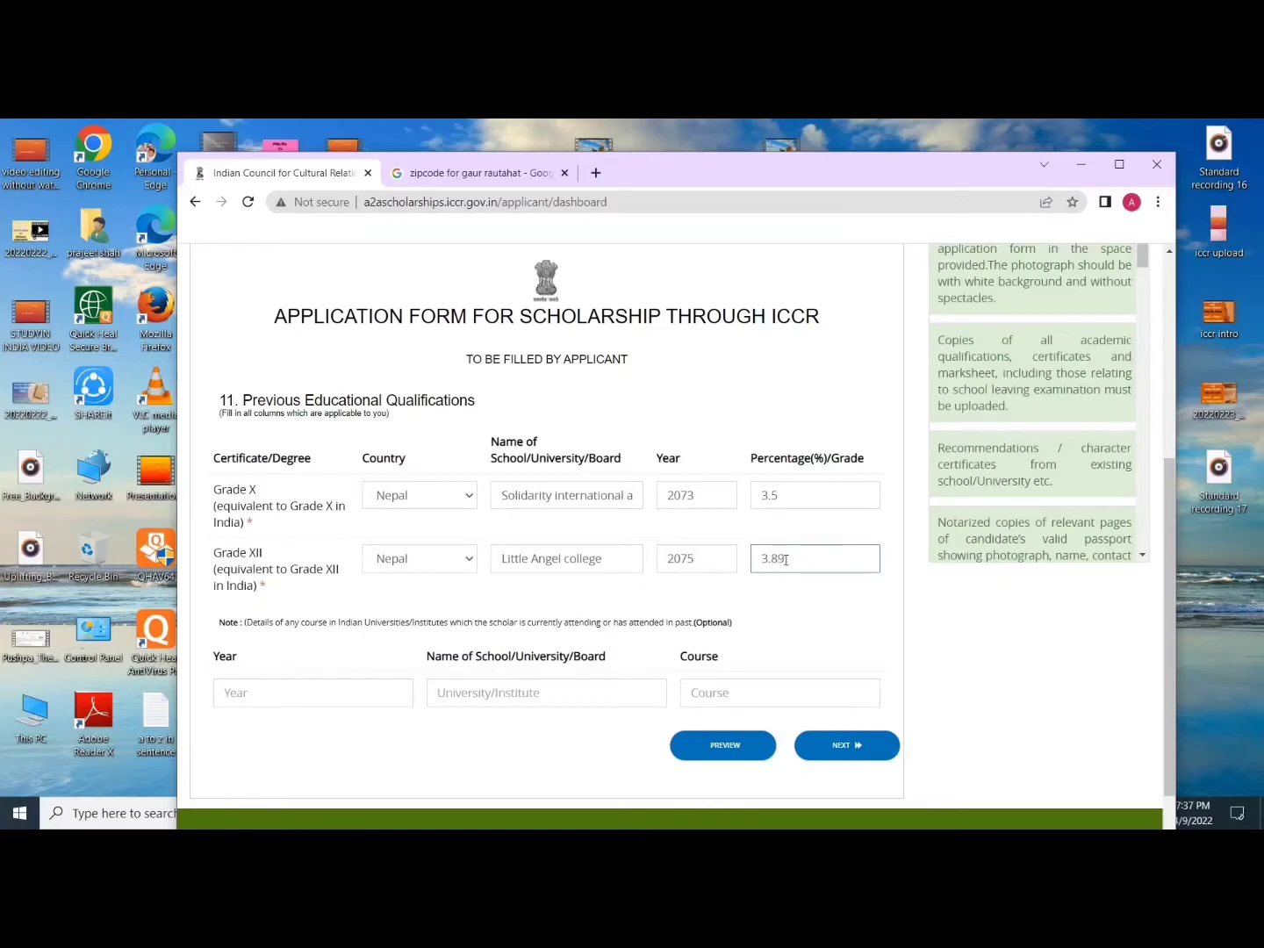
scroll(645, 542, down, 1)
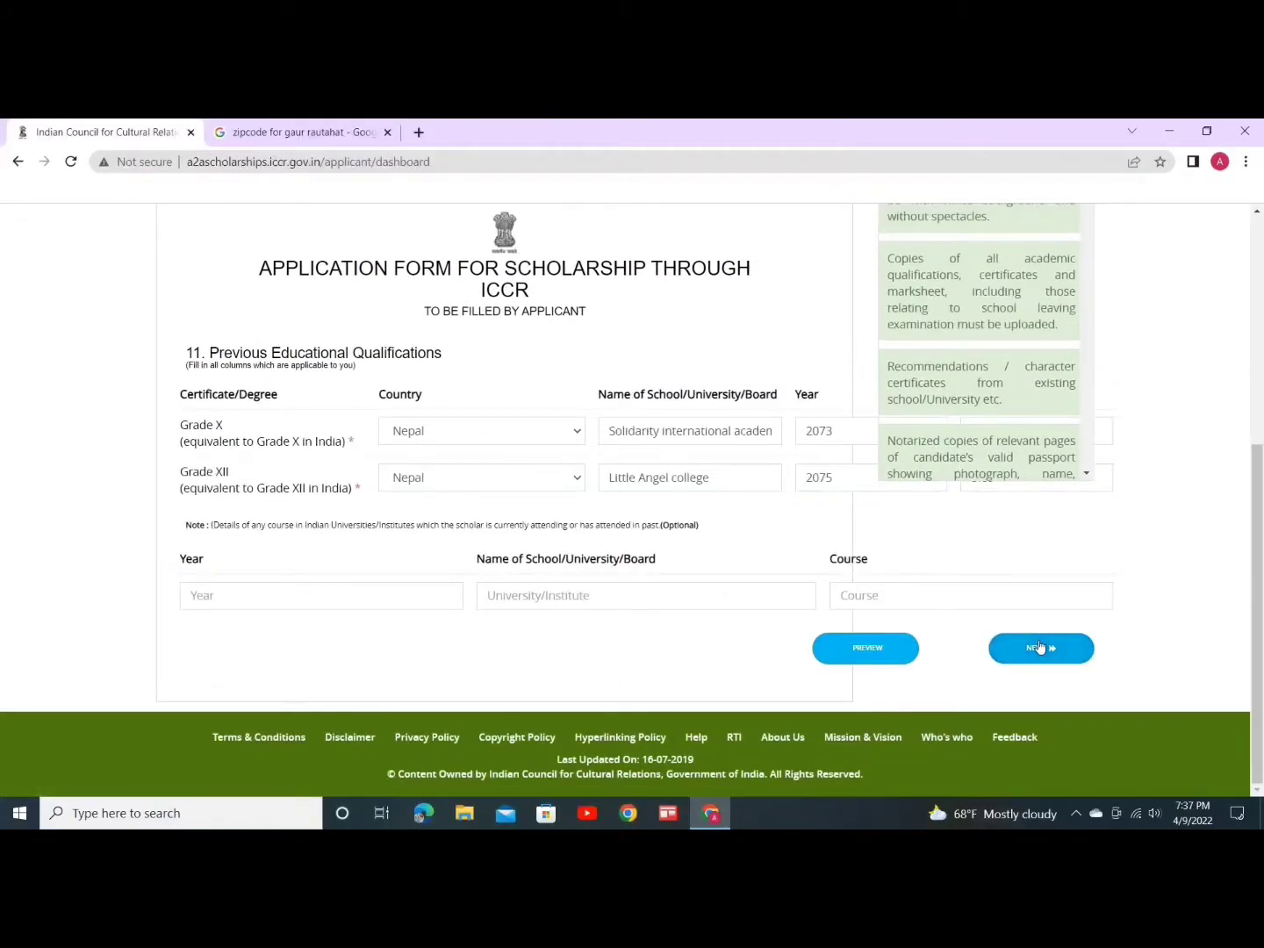
click(1038, 648)
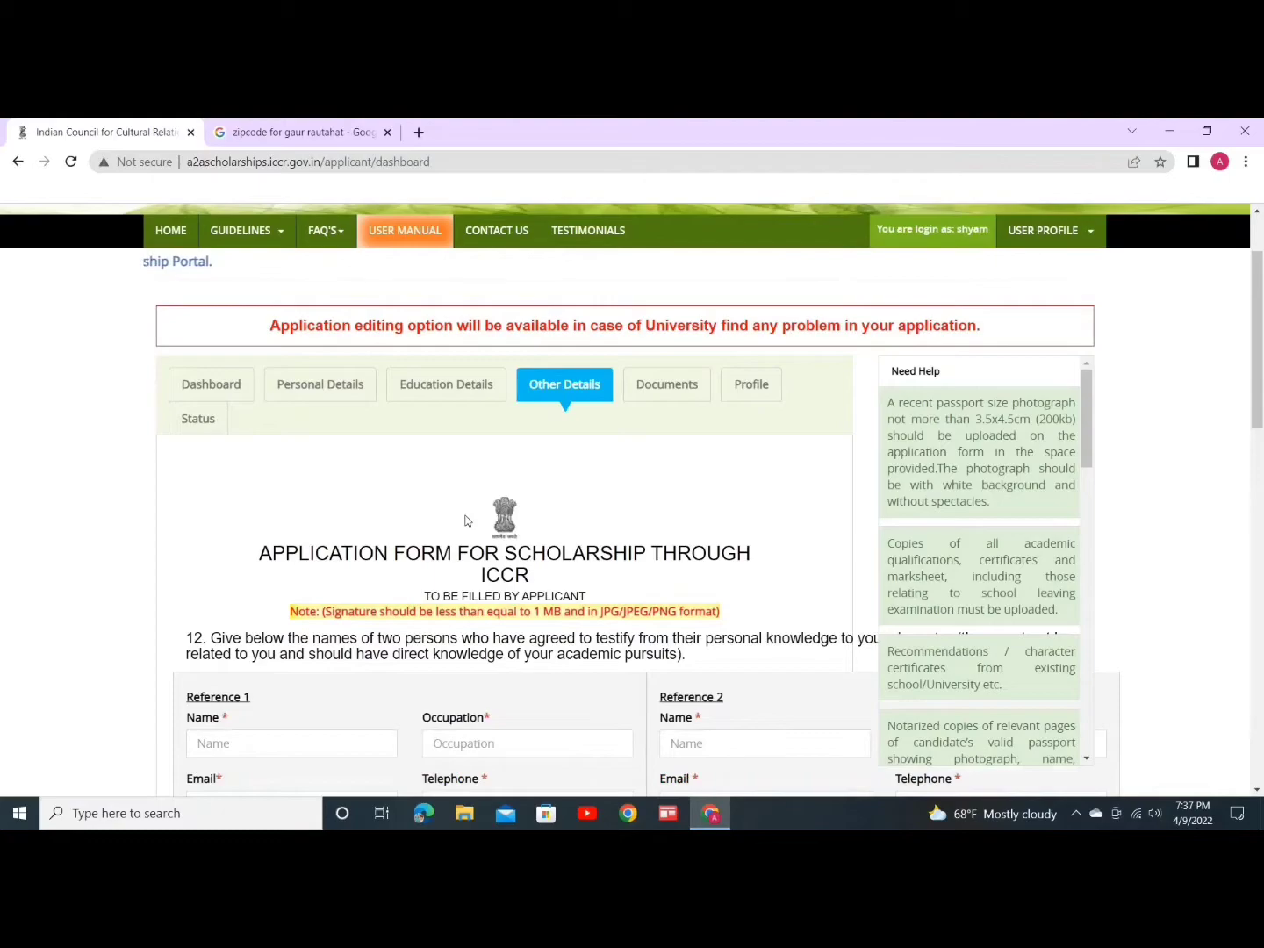
Step: Enter the two character references' names and answer No about close relatives in India
scroll(465, 518, down, 3)
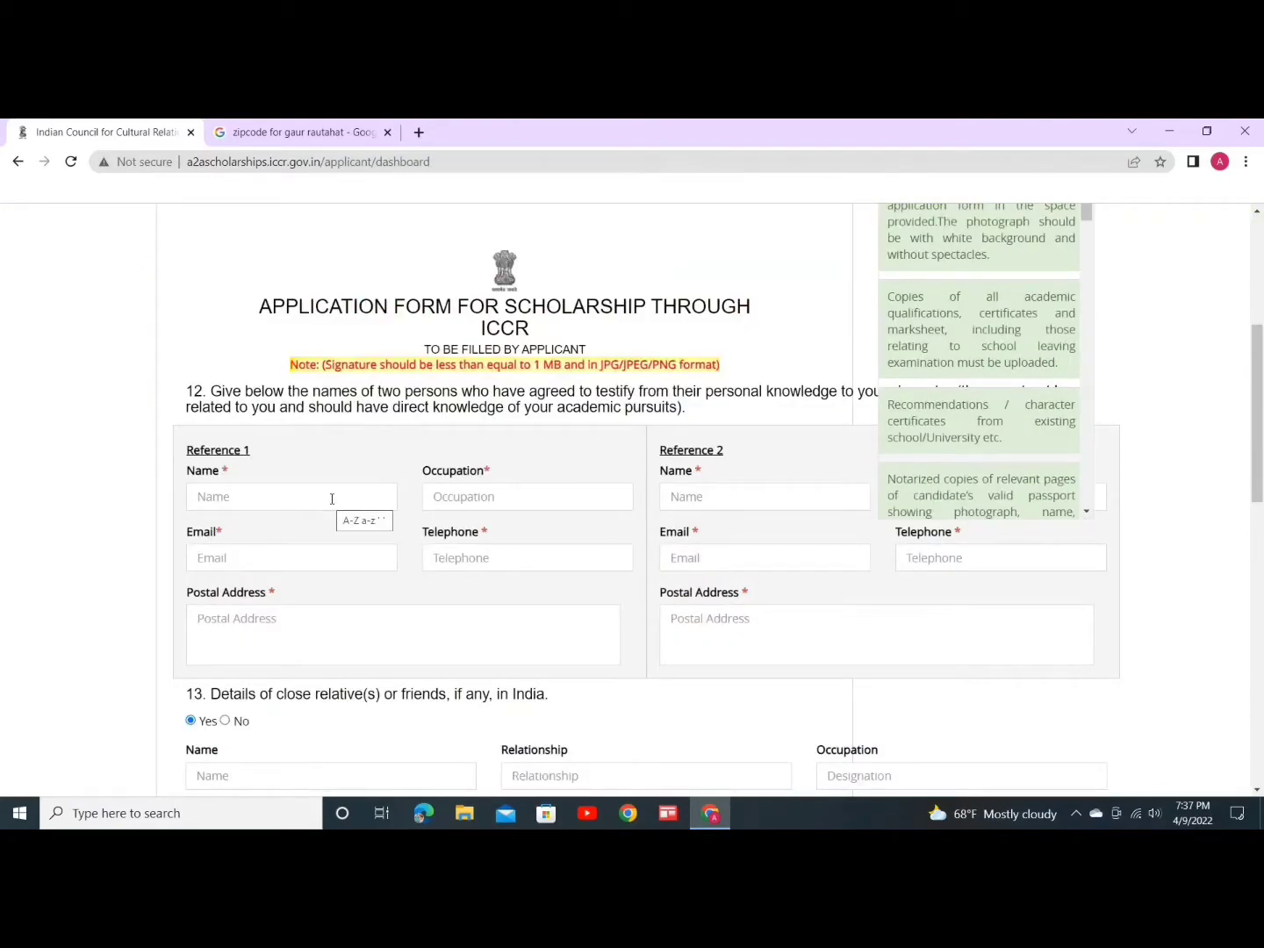
click(302, 498)
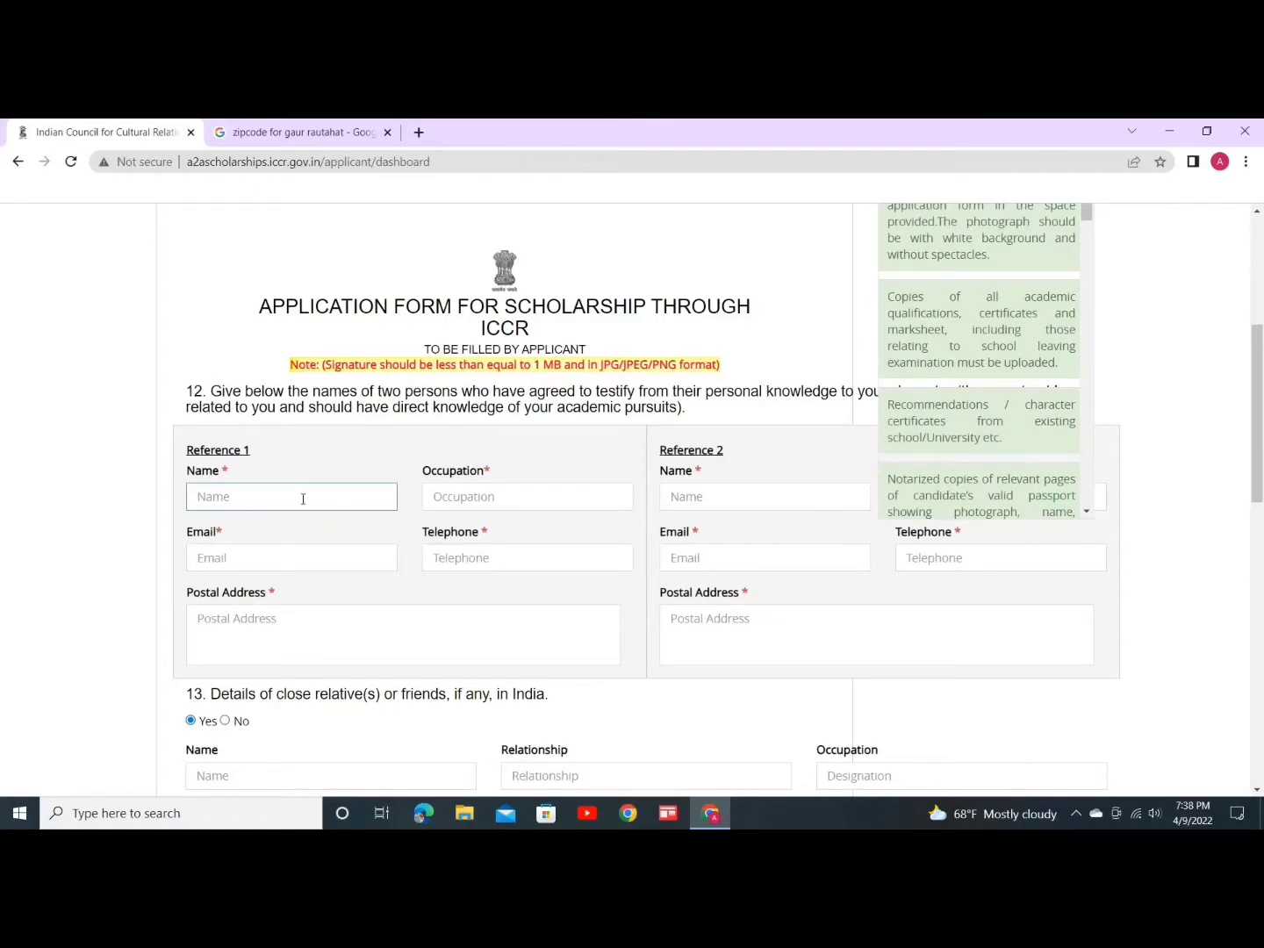
click(506, 496)
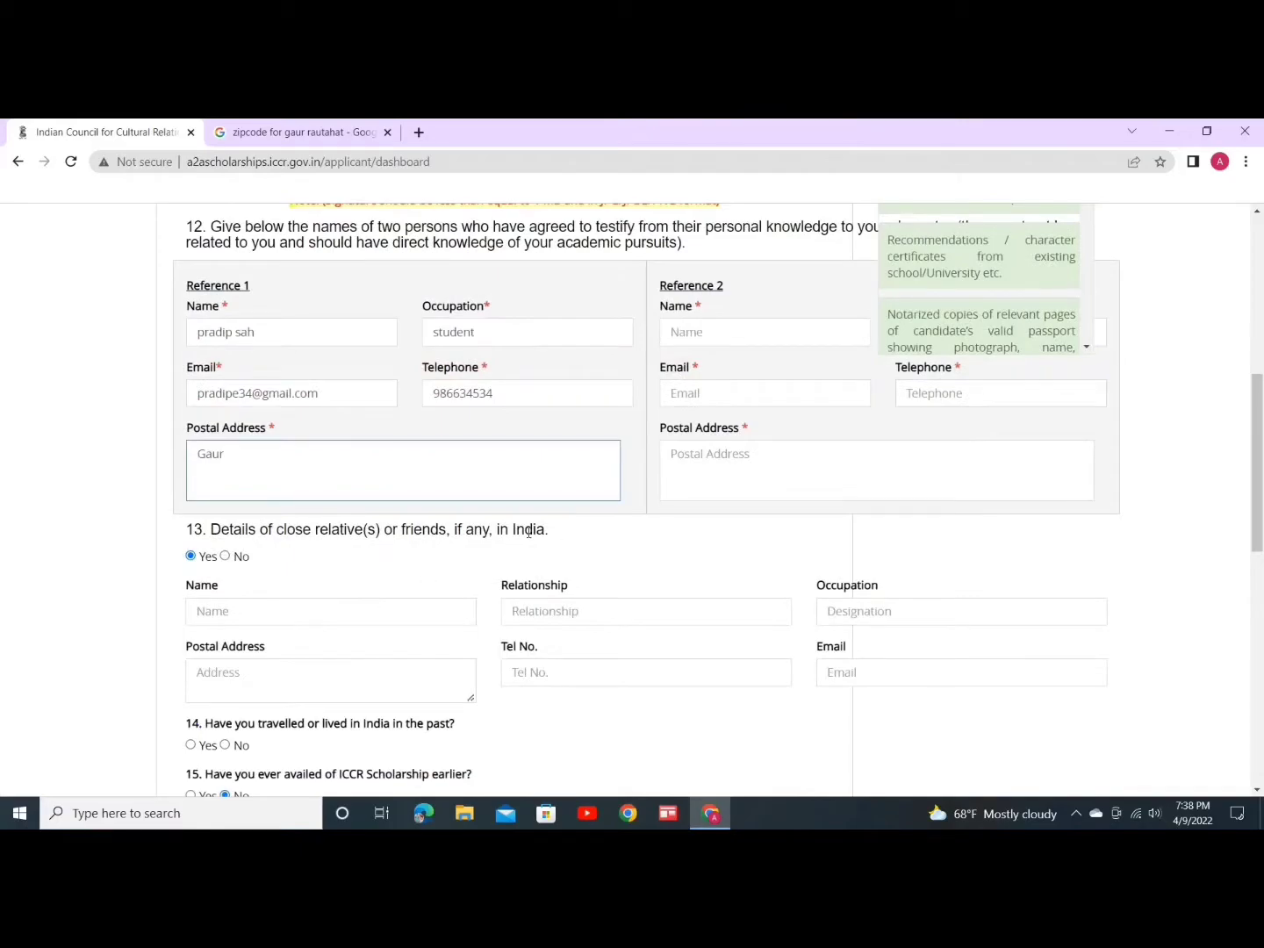
scroll(529, 531, up, 2)
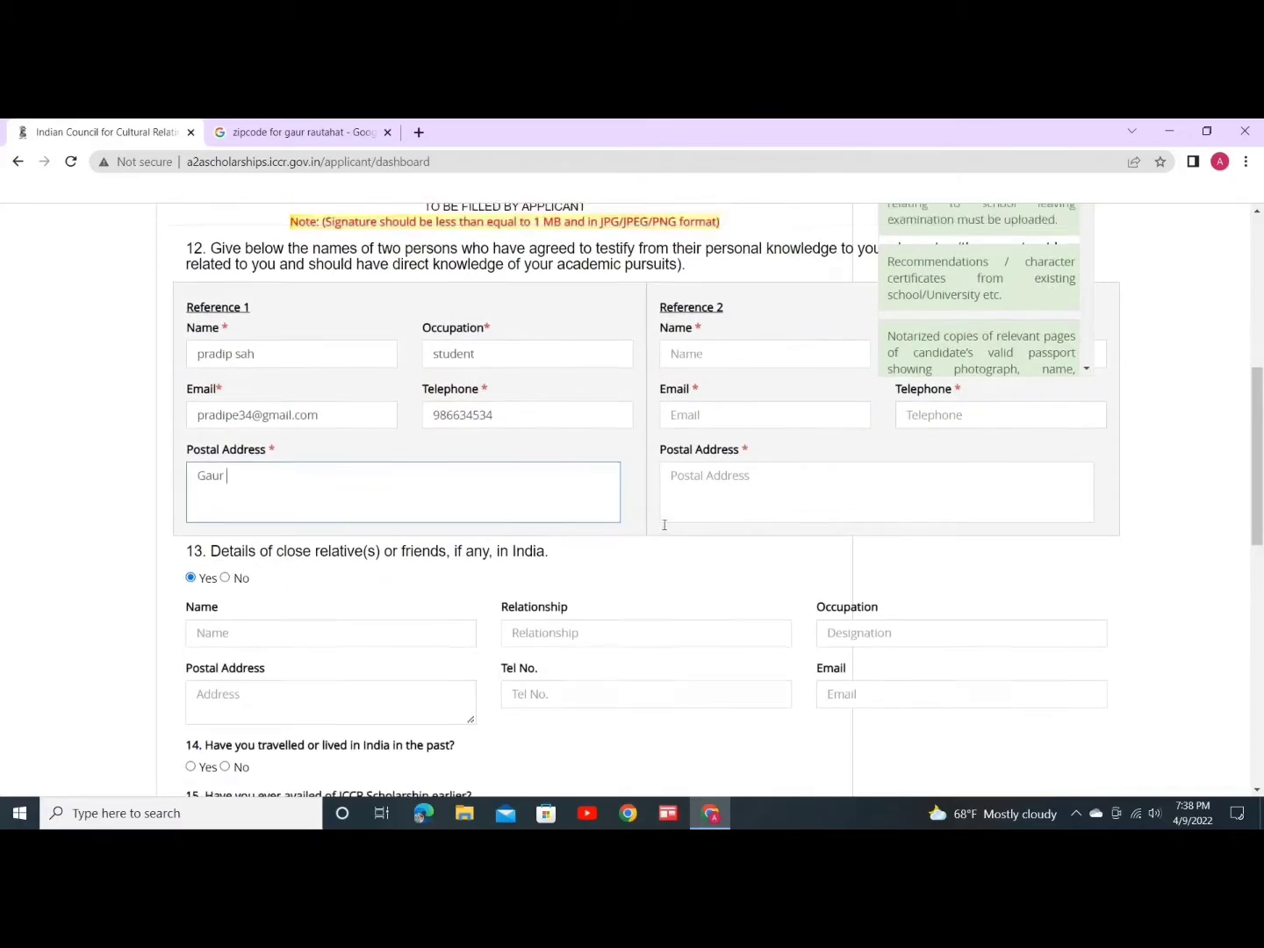
click(712, 493)
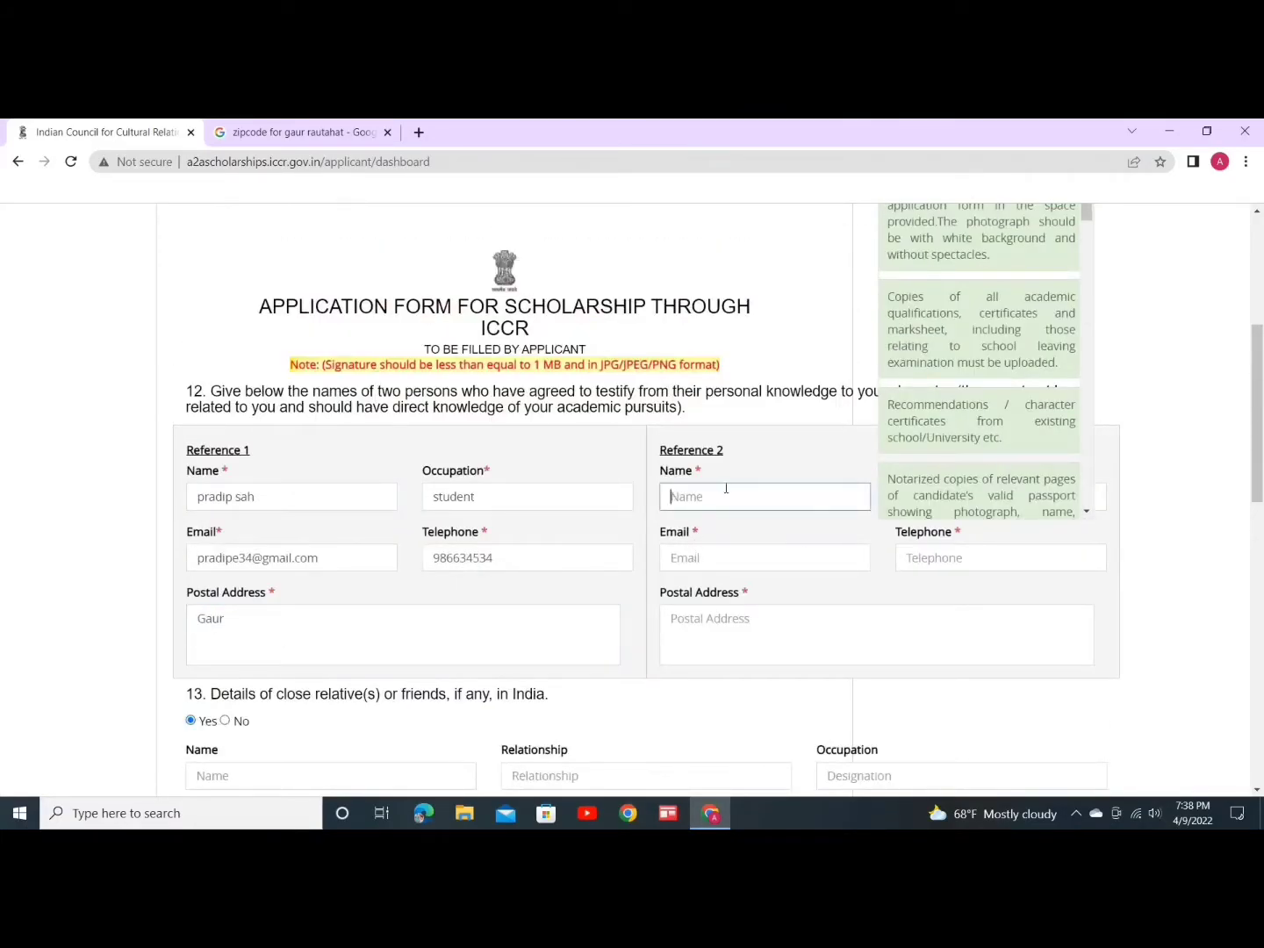
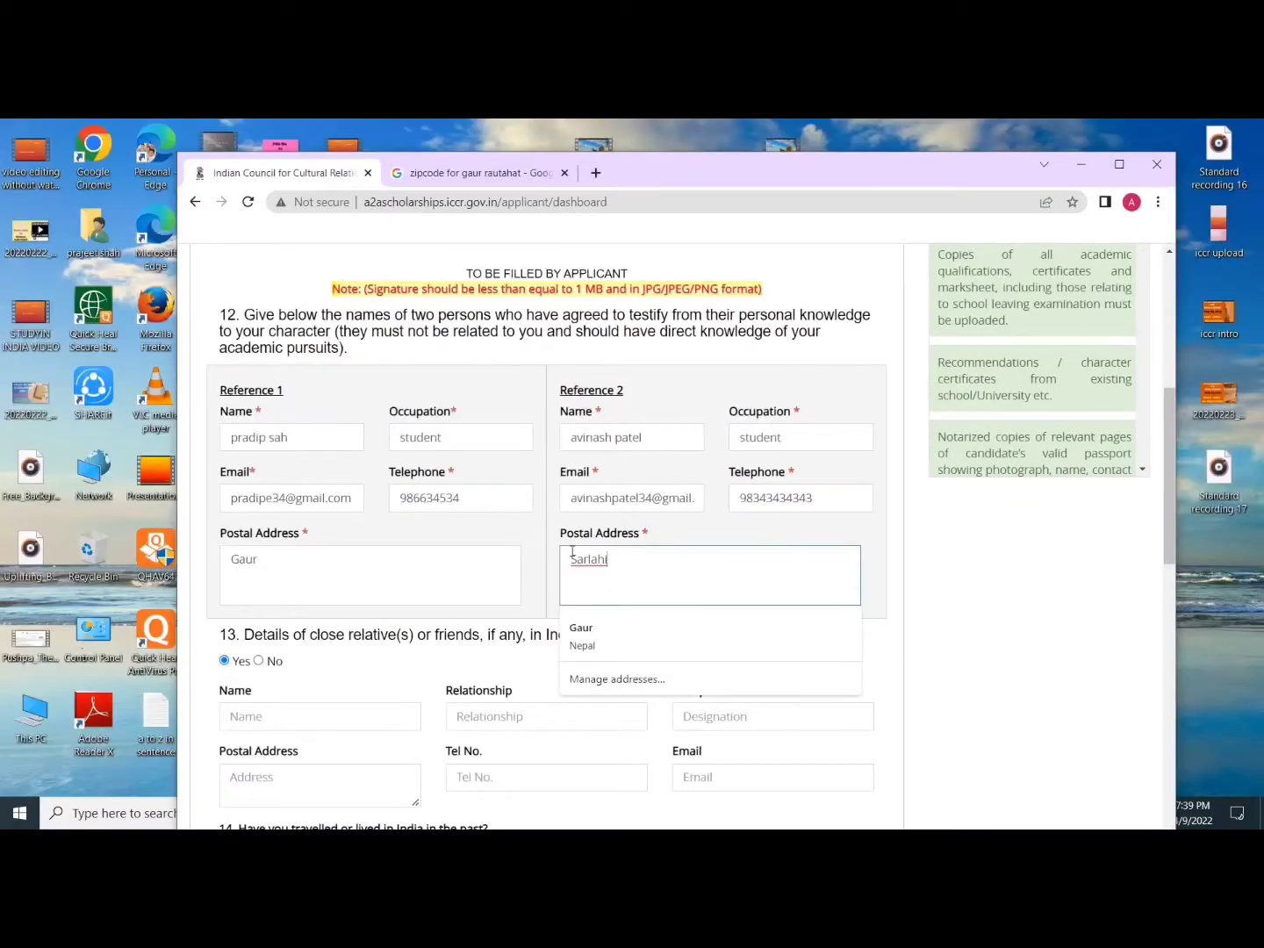
scroll(398, 473, down, 2)
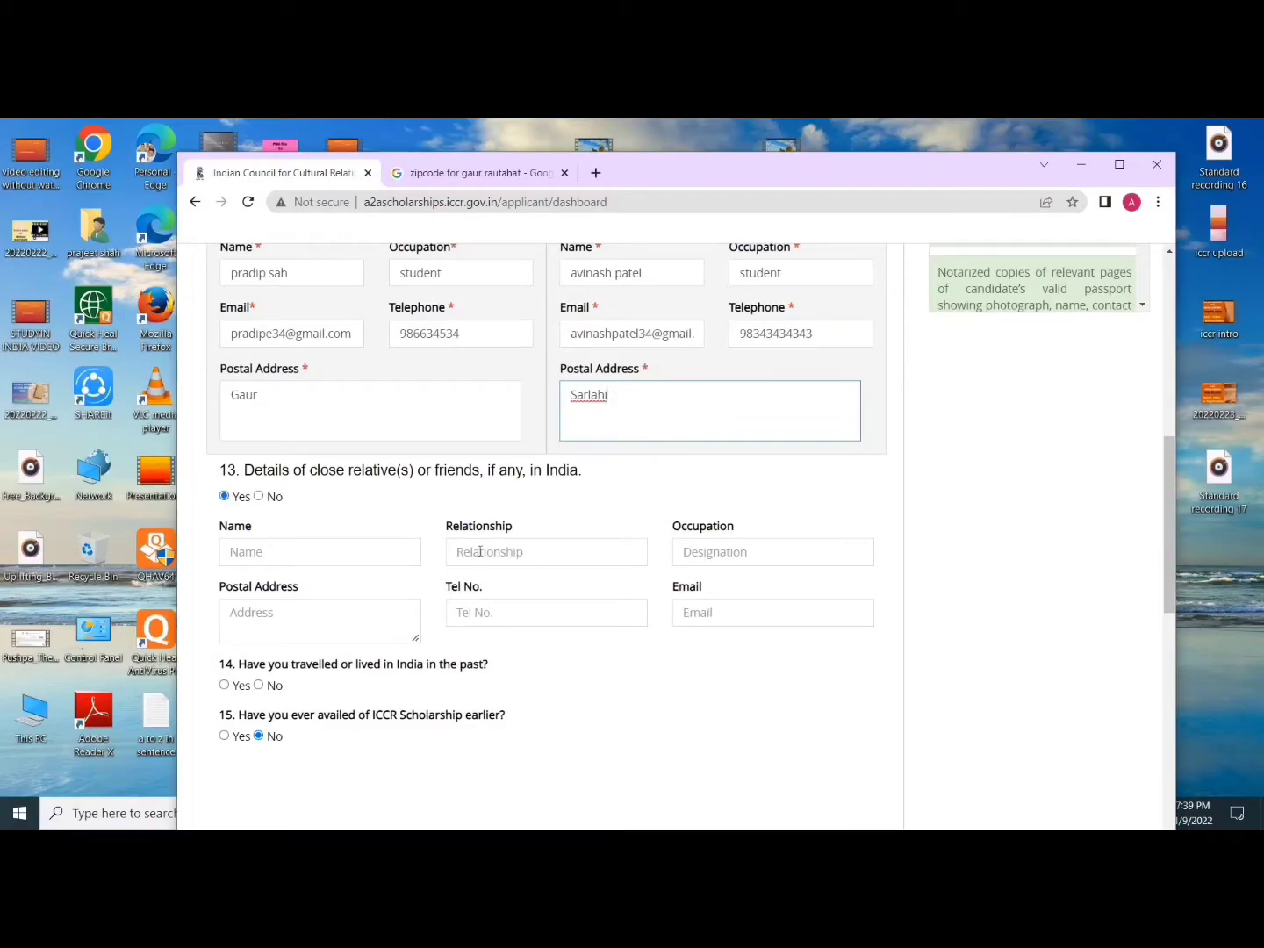
click(258, 496)
Step: Answer No to having travelled to India, a previous ICCR scholarship, and residing in India
scroll(360, 614, down, 2)
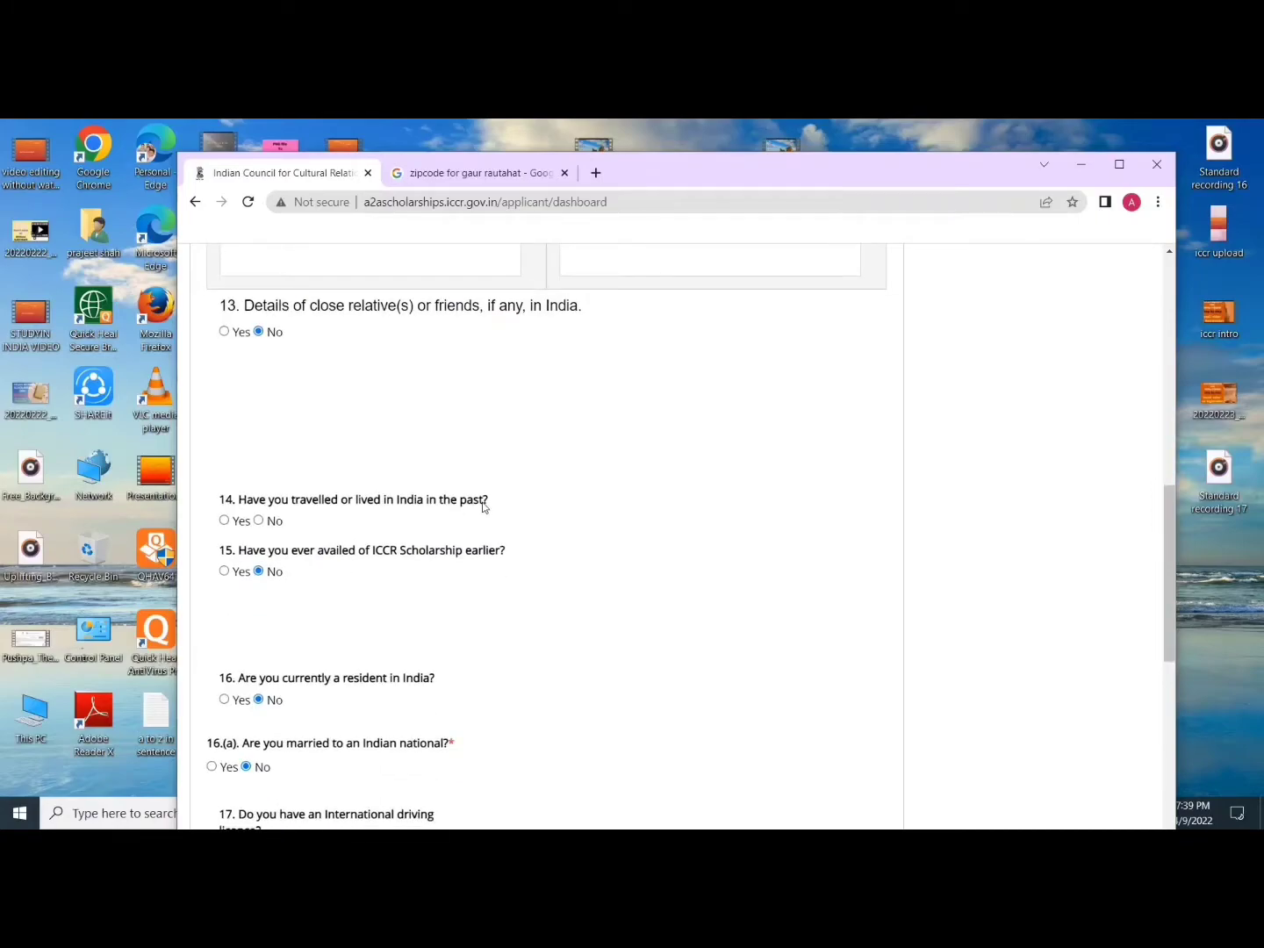
click(225, 521)
click(259, 522)
scroll(264, 522, down, 1)
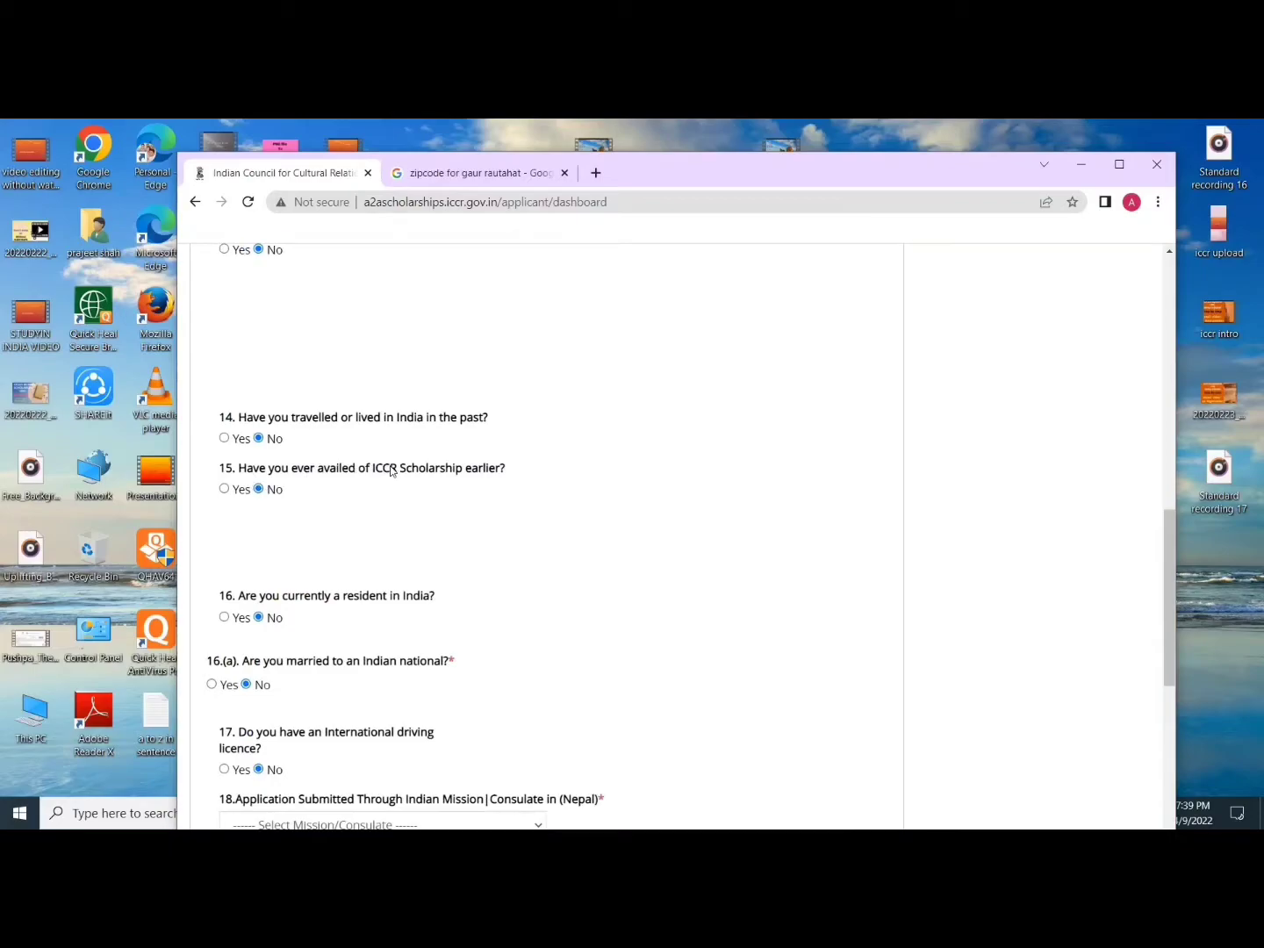
click(225, 489)
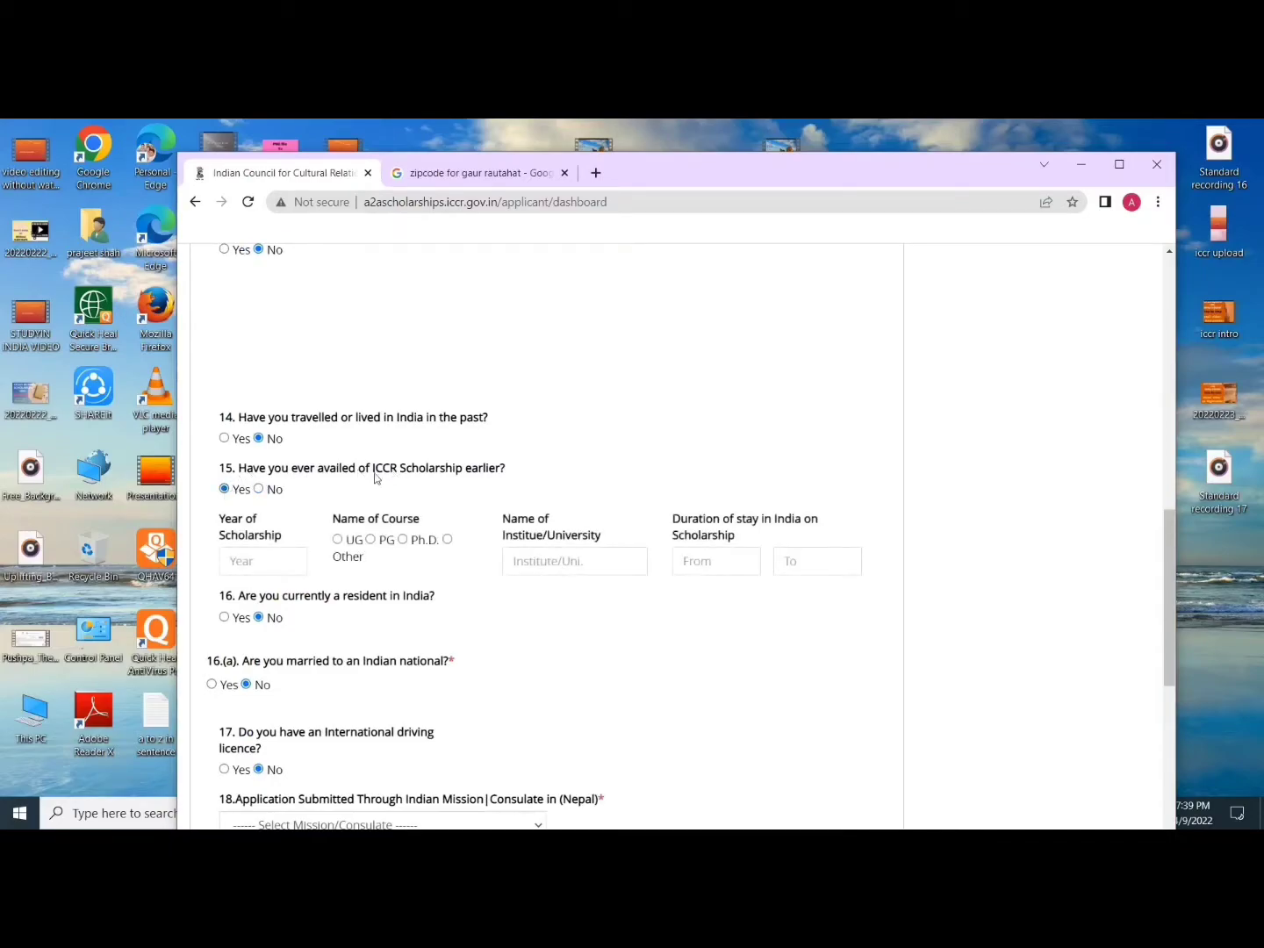
click(264, 488)
scroll(333, 436, down, 2)
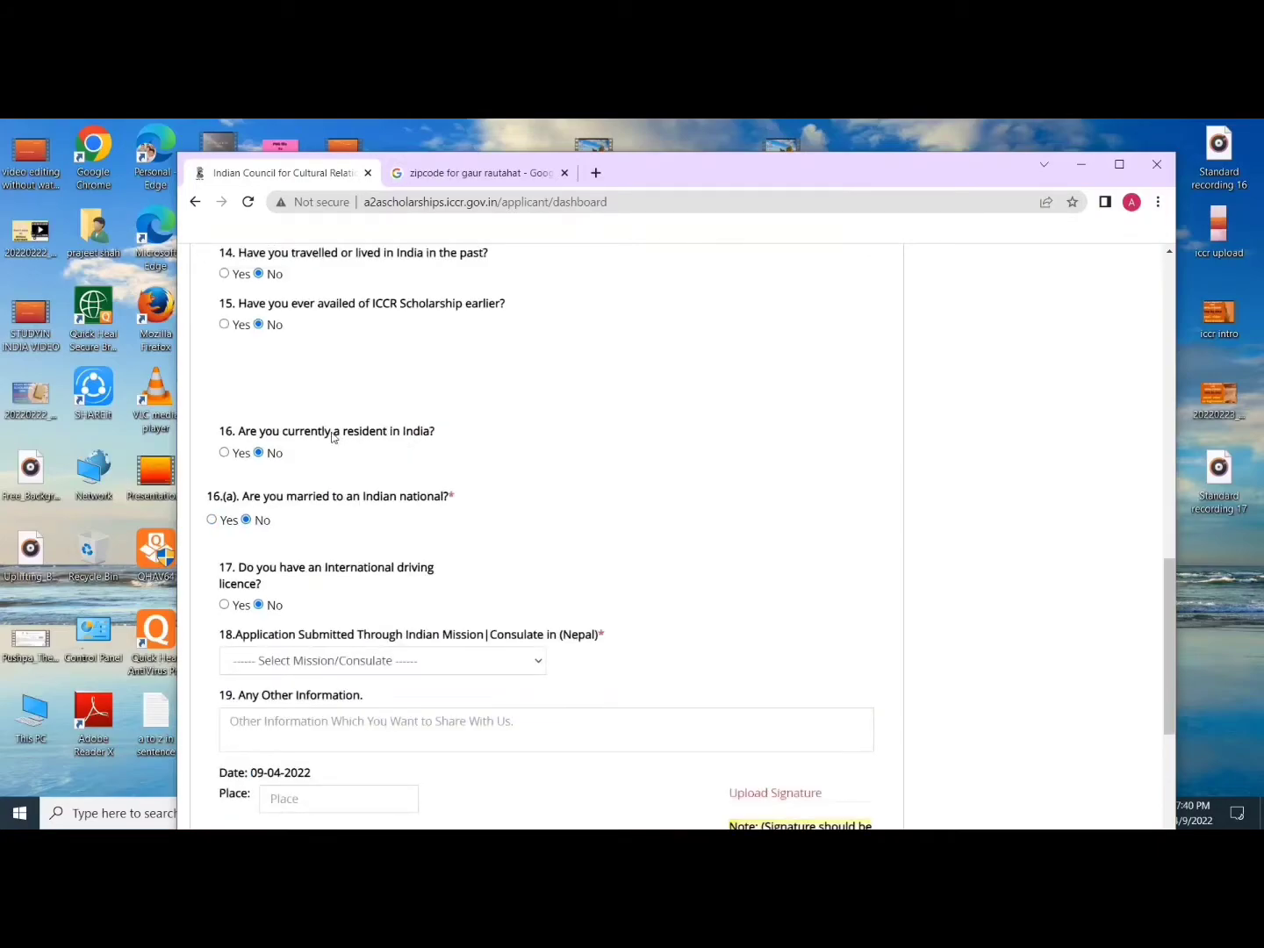
click(226, 454)
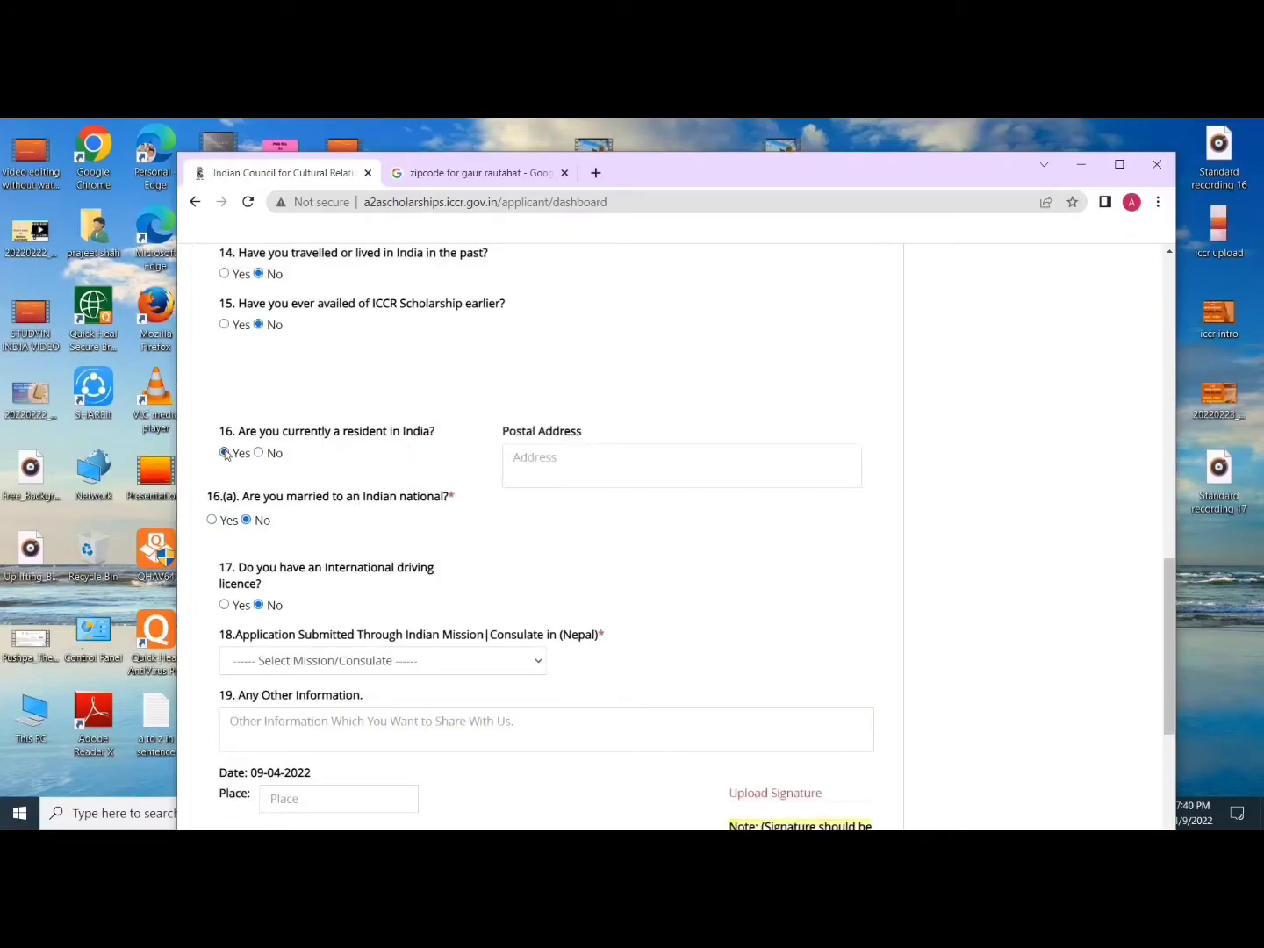
click(257, 454)
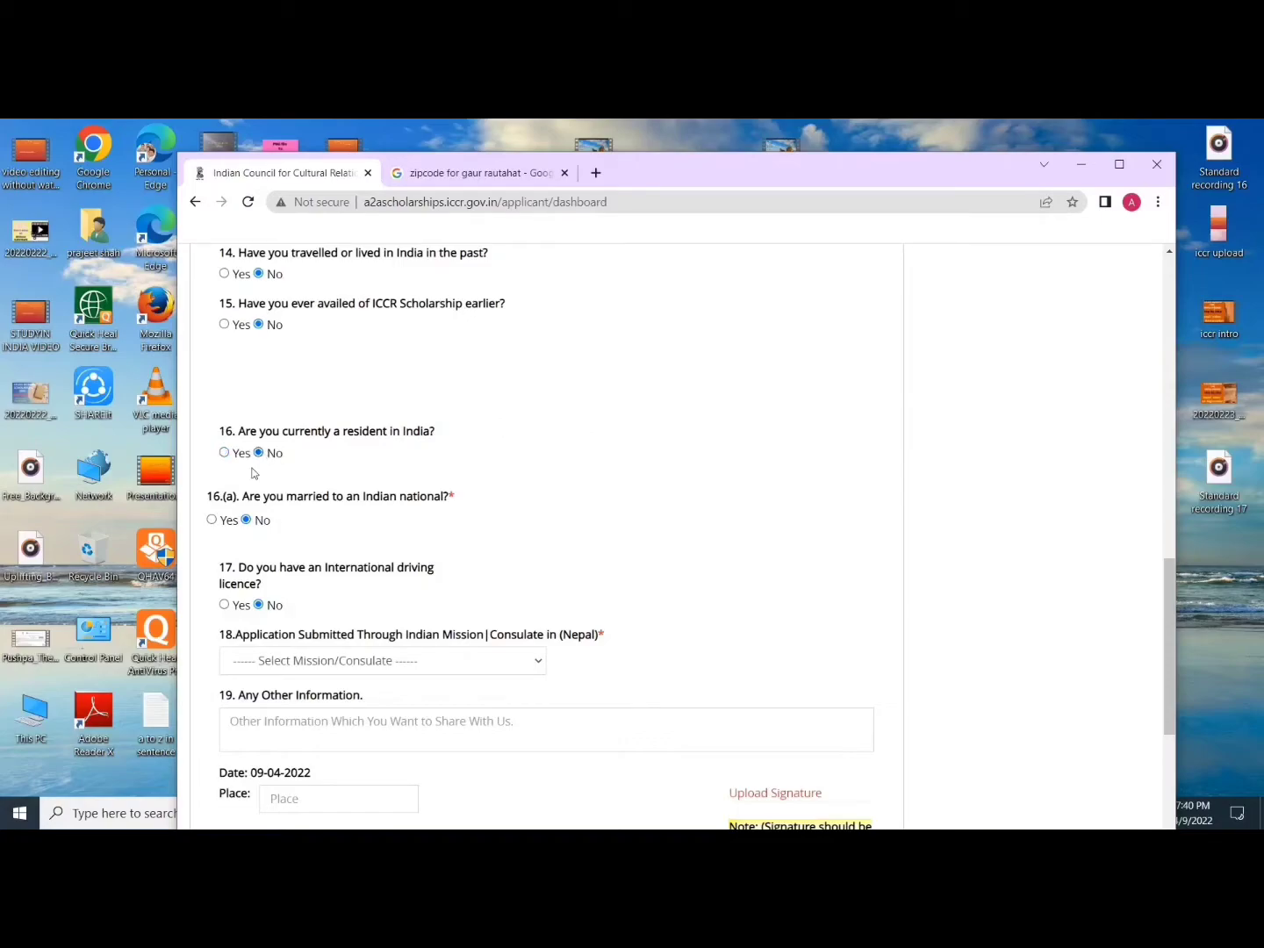
Step: Answer No to marriage to an Indian national and an international driving licence, then show the mission list
scroll(253, 474, down, 1)
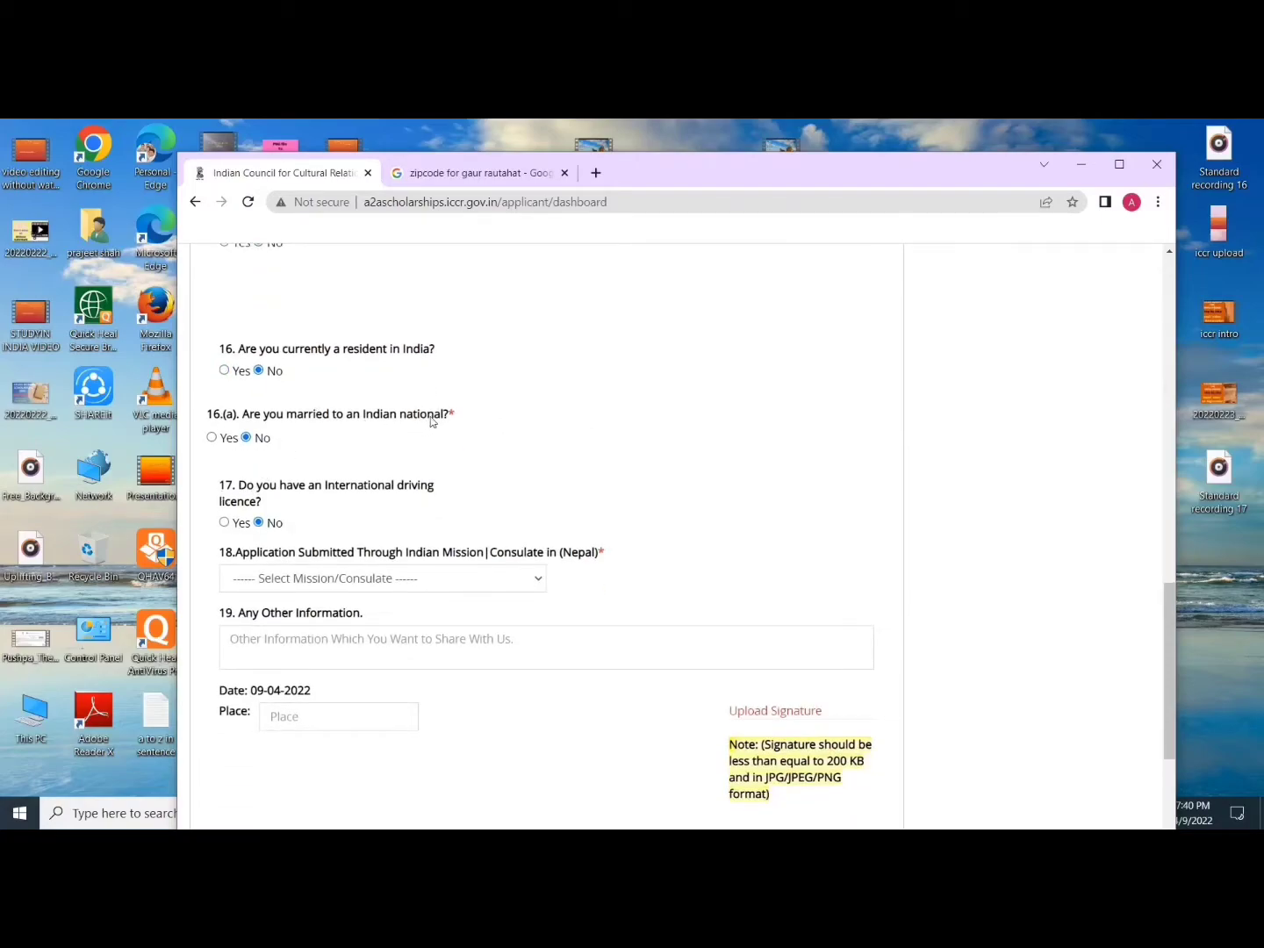
click(226, 439)
click(247, 438)
scroll(249, 437, down, 1)
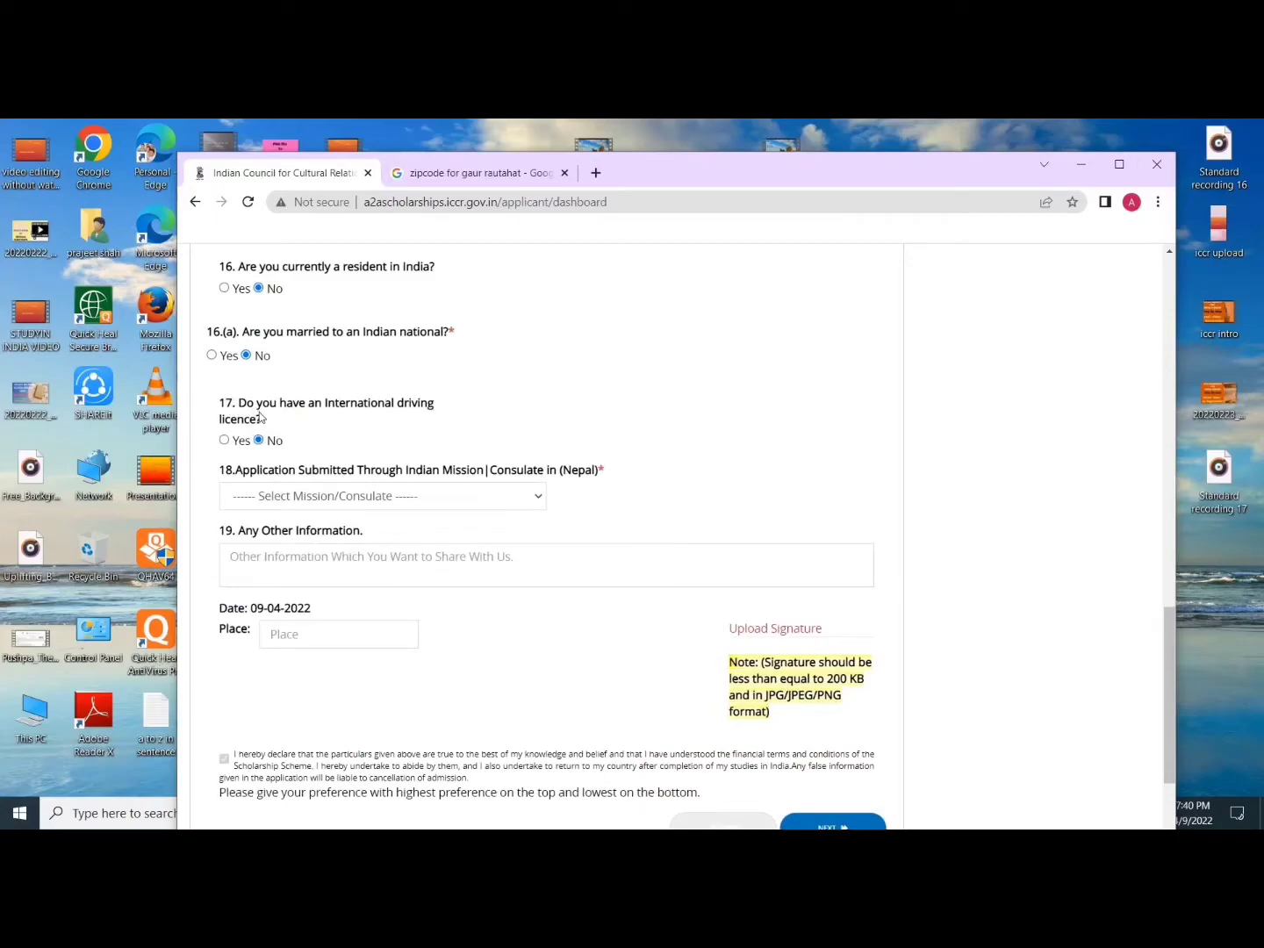
scroll(266, 430, down, 2)
scroll(265, 431, up, 1)
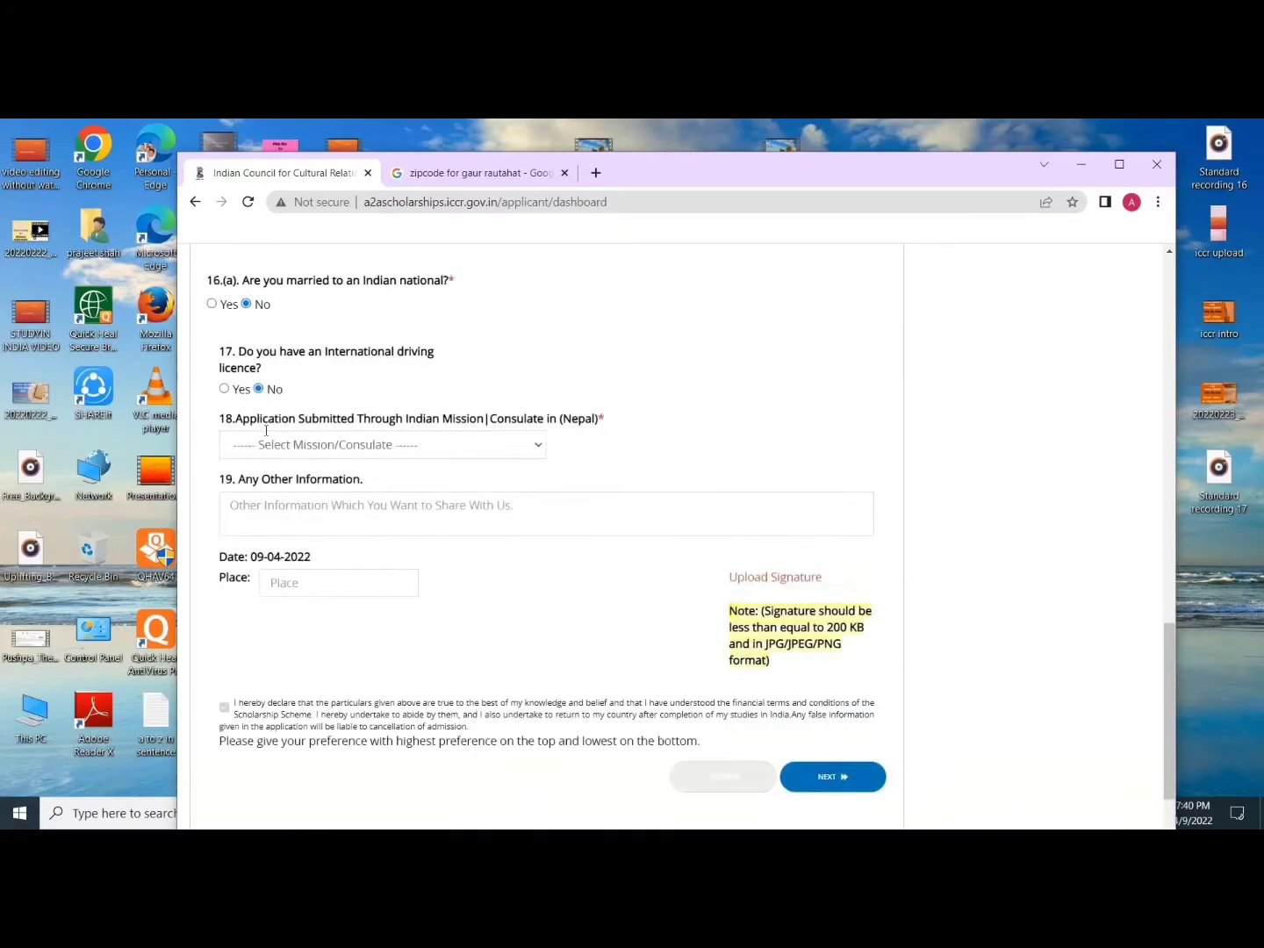
scroll(266, 430, up, 1)
click(224, 459)
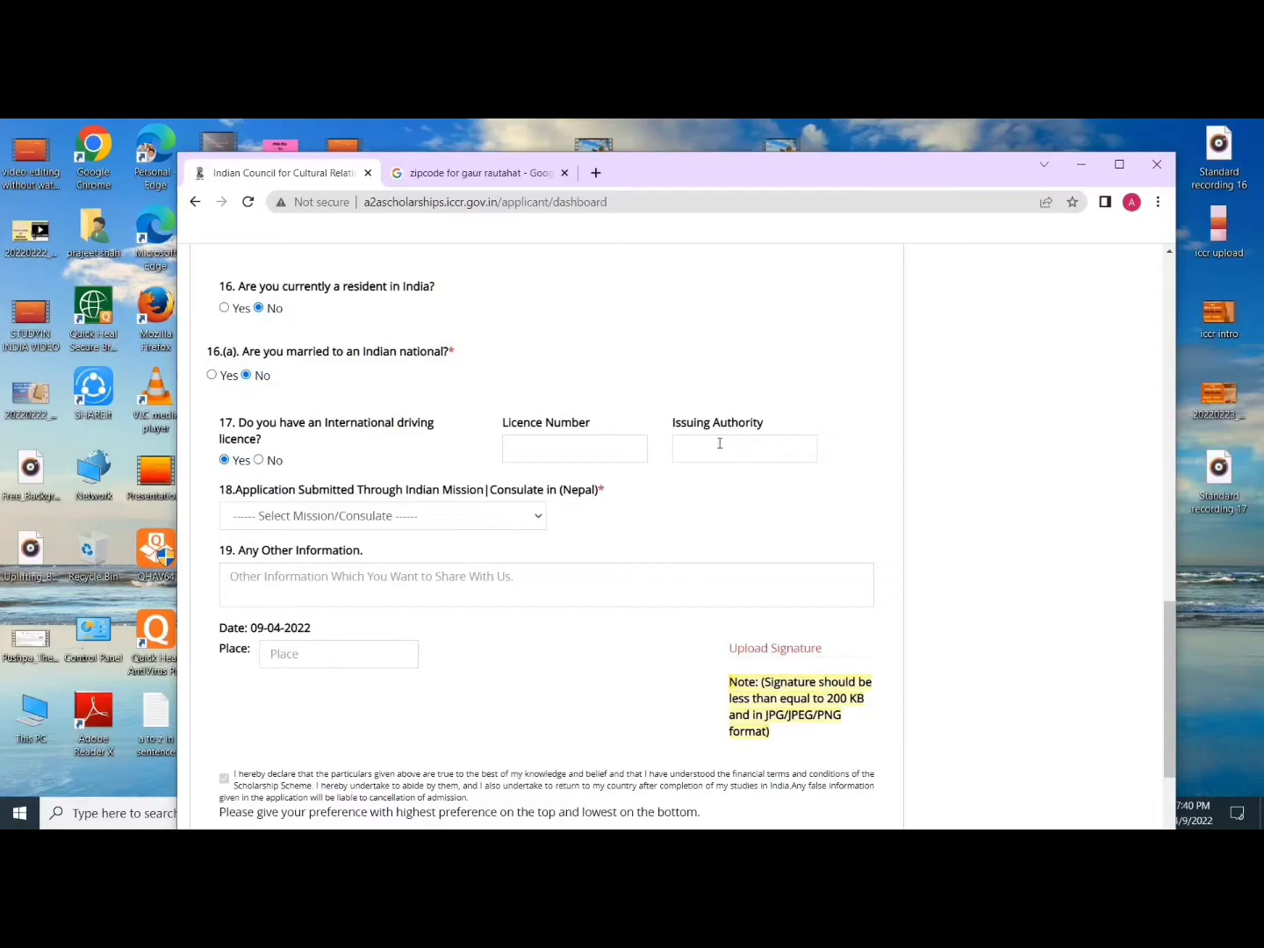
click(259, 459)
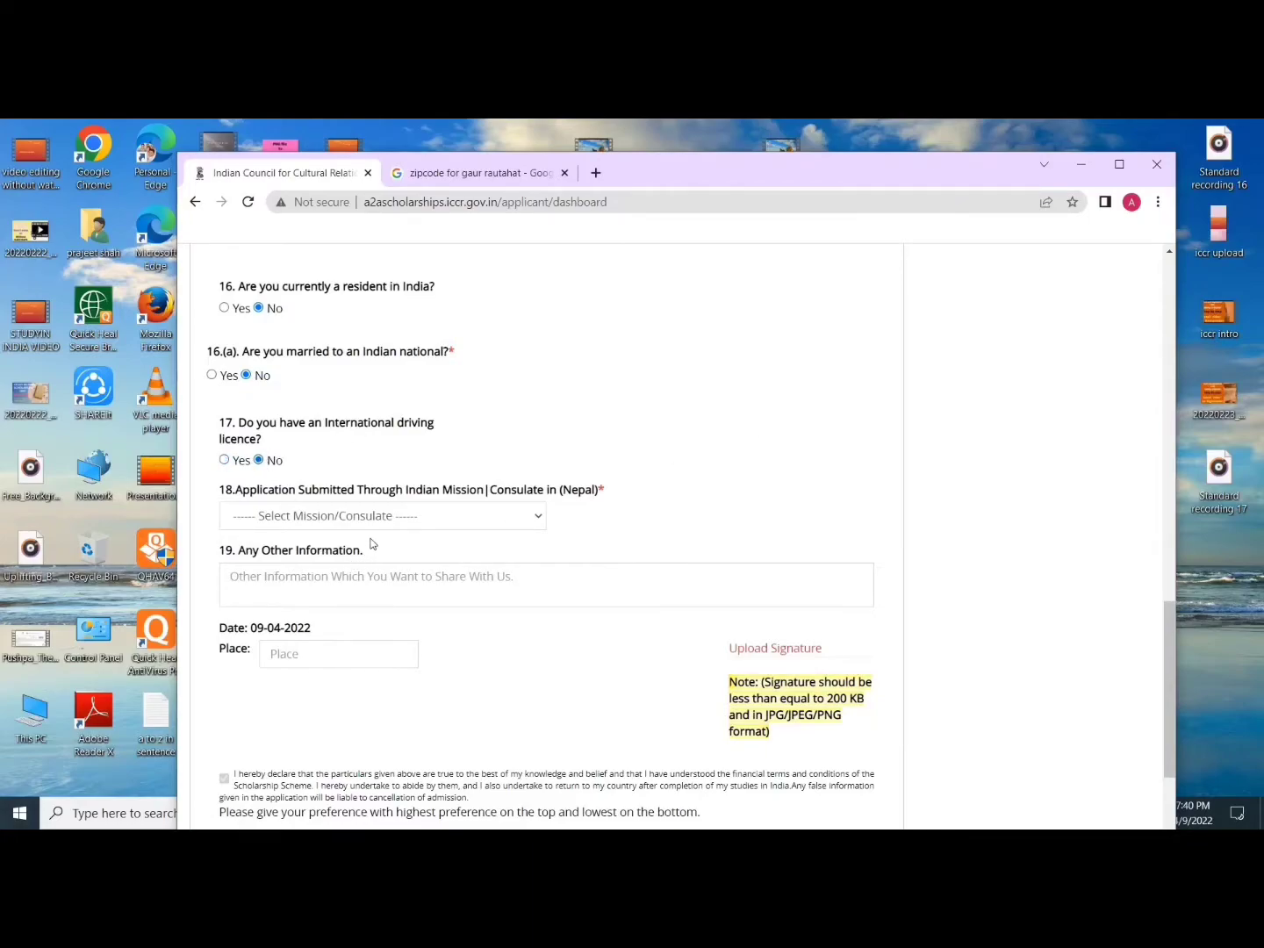
scroll(357, 432, down, 1)
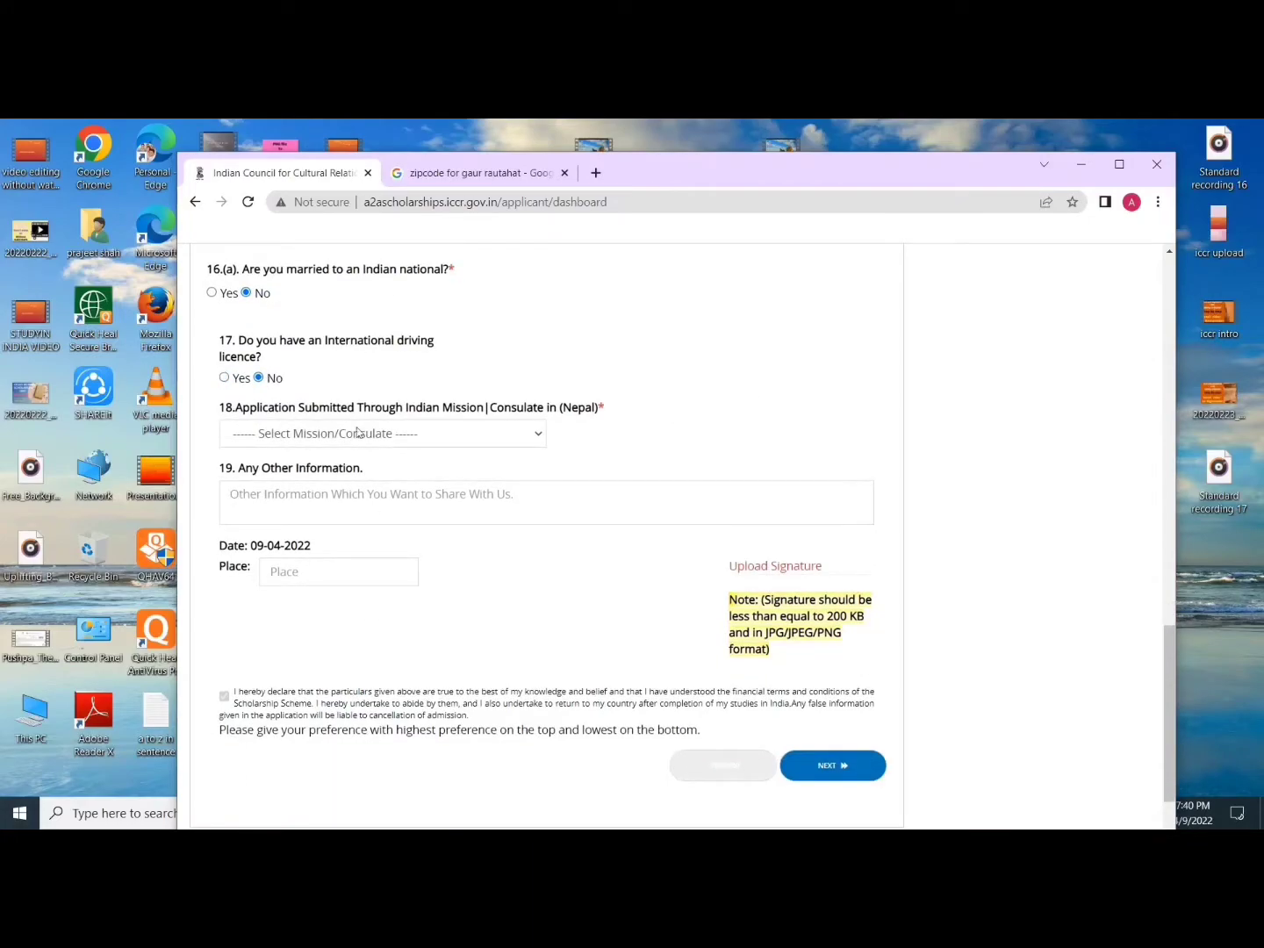
click(474, 430)
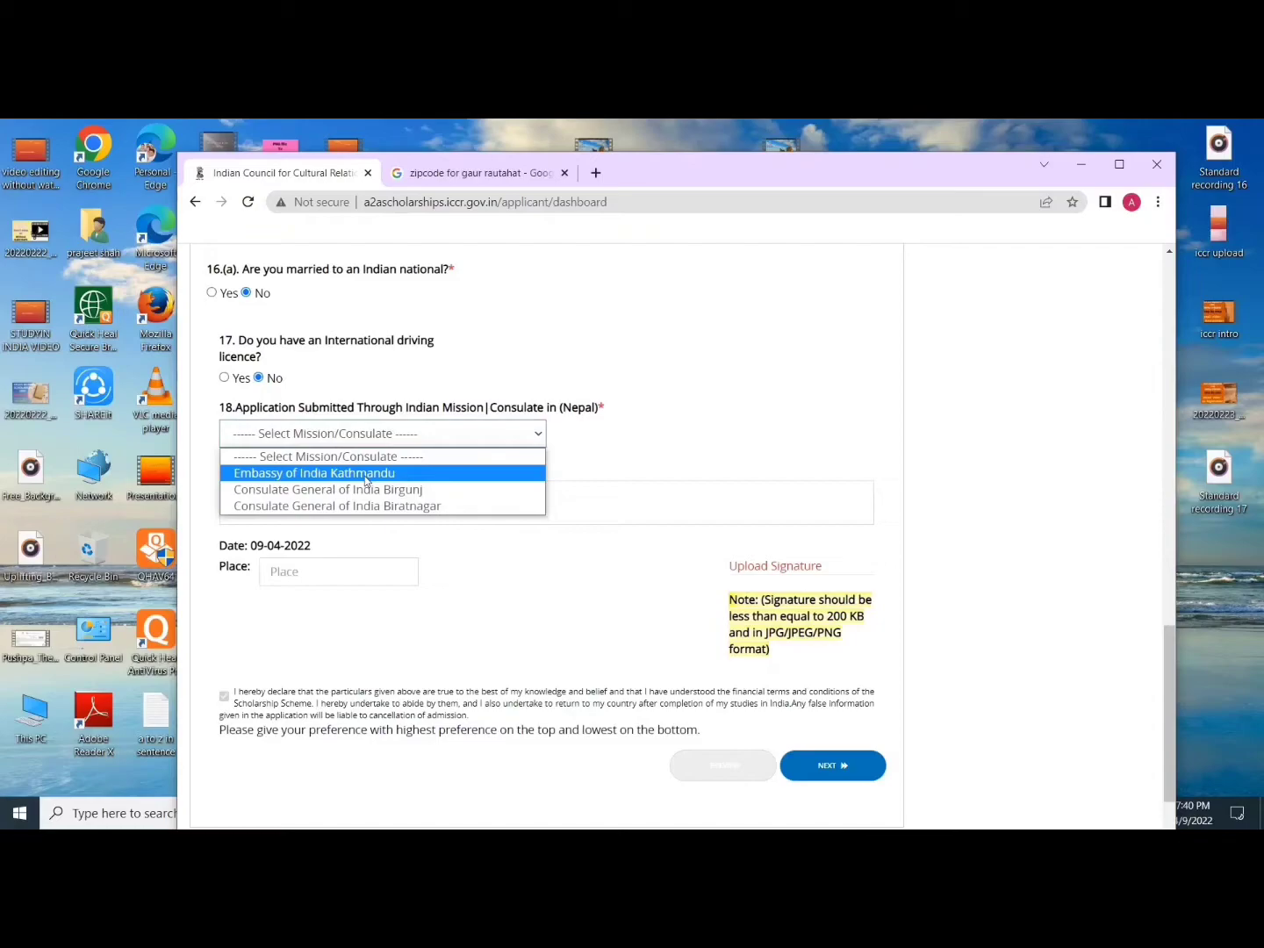
Step: Choose Consulate General of India Birgunj as the mission and enter 'Gaur' as the place
click(406, 489)
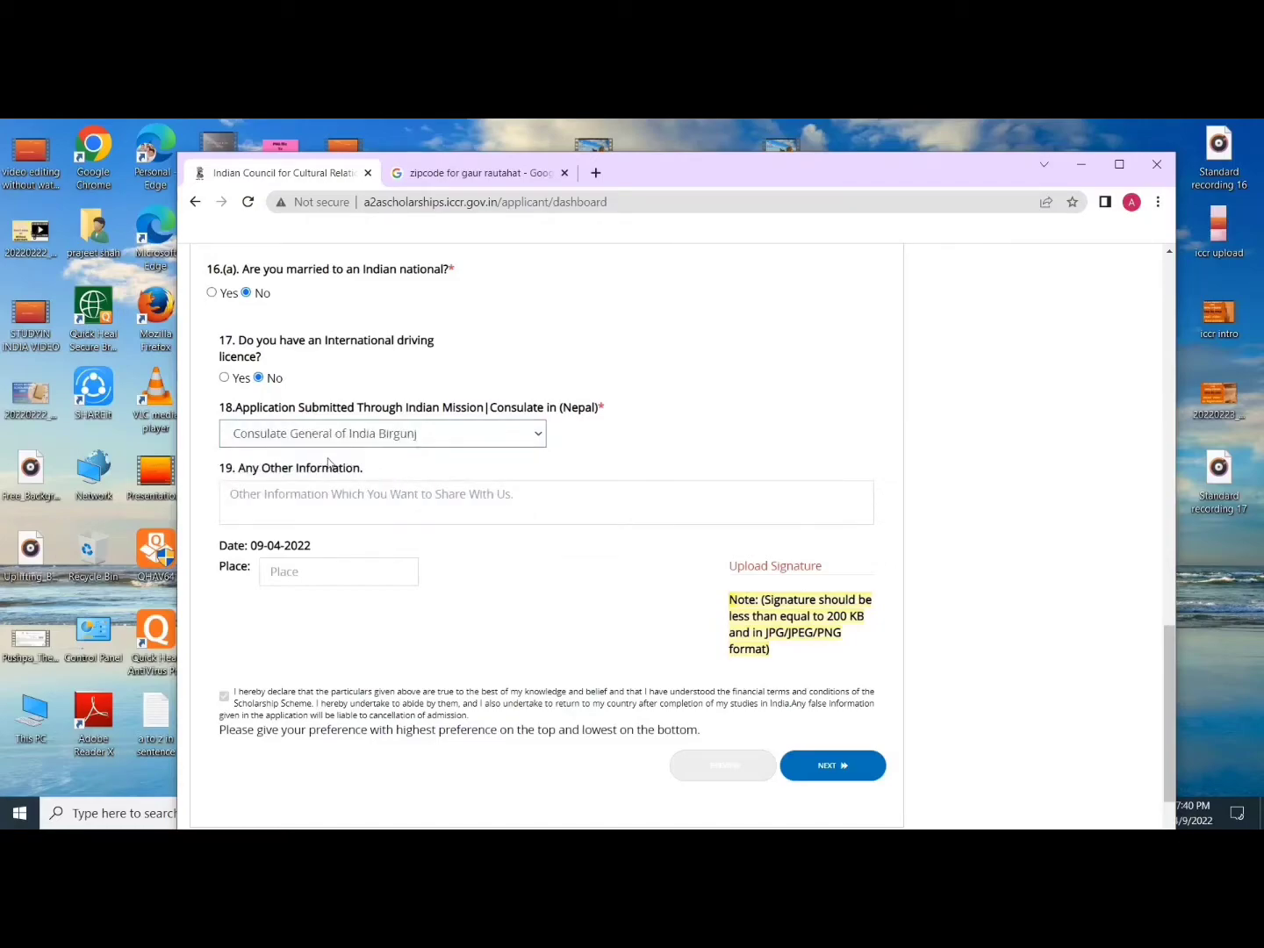
scroll(330, 483, down, 1)
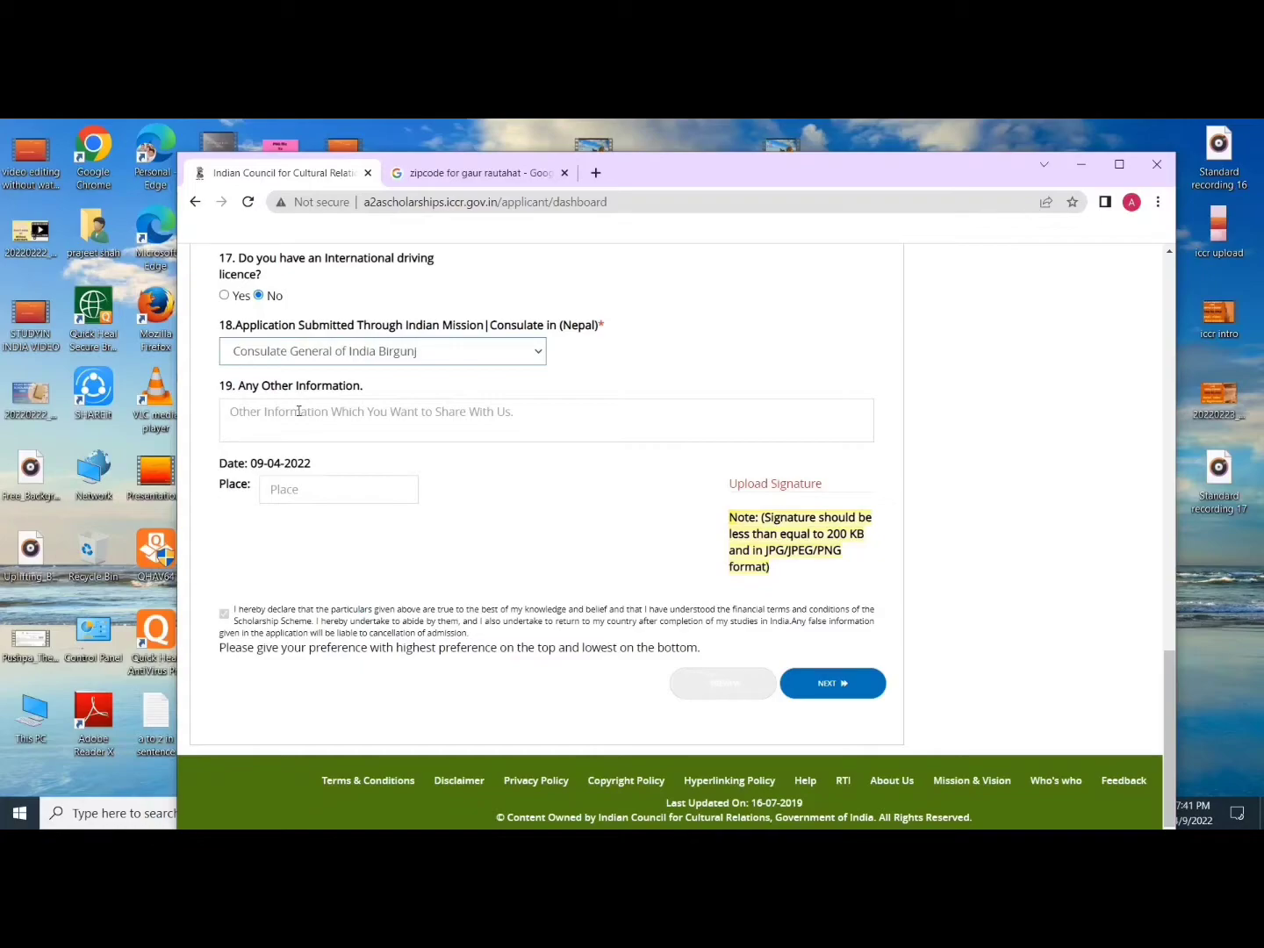
click(281, 489)
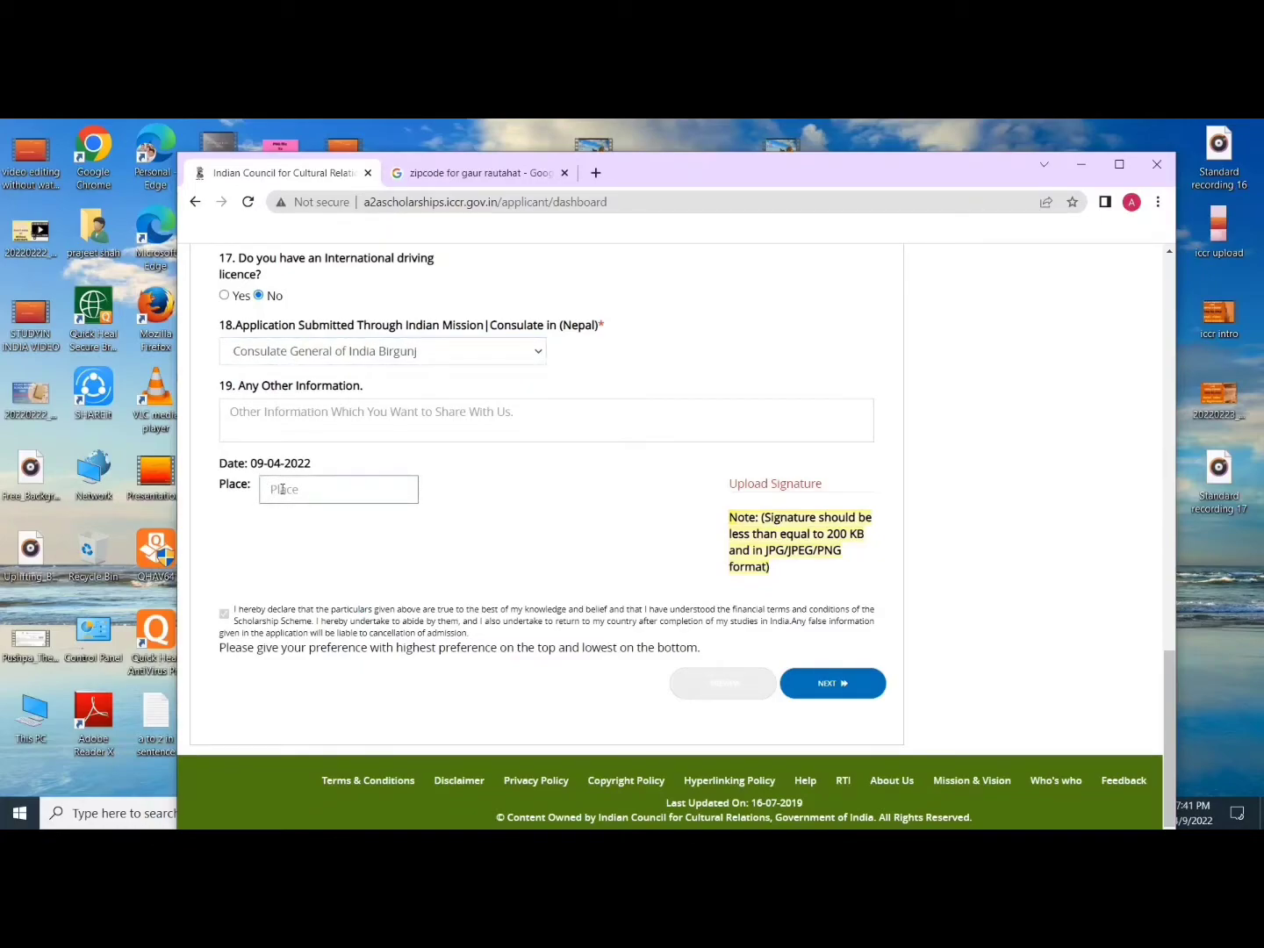
text(Gaur)
Step: Upload signature image IMG_20220208_182640 (1) and continue to the Documents section
click(779, 484)
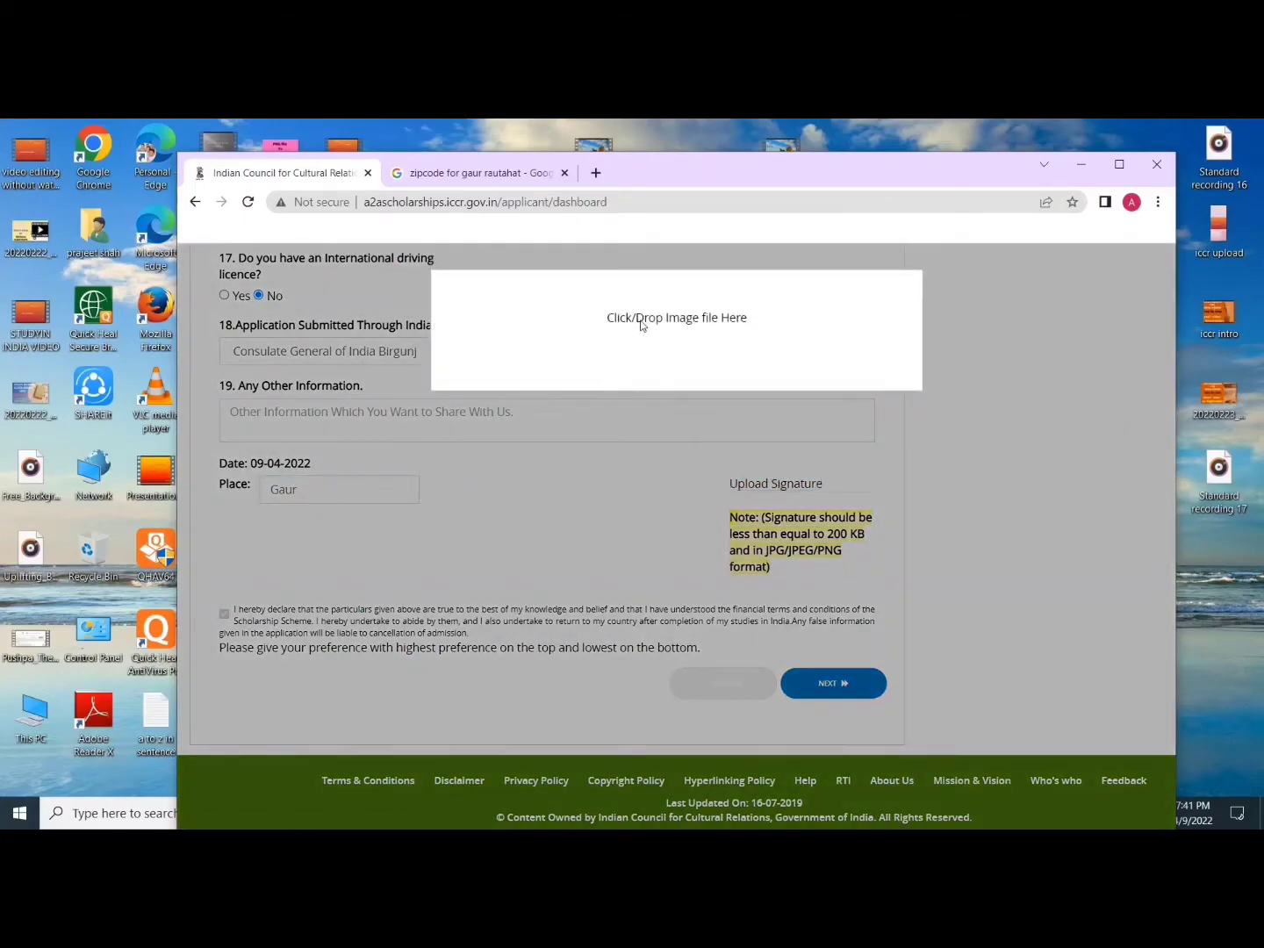
click(642, 320)
click(383, 402)
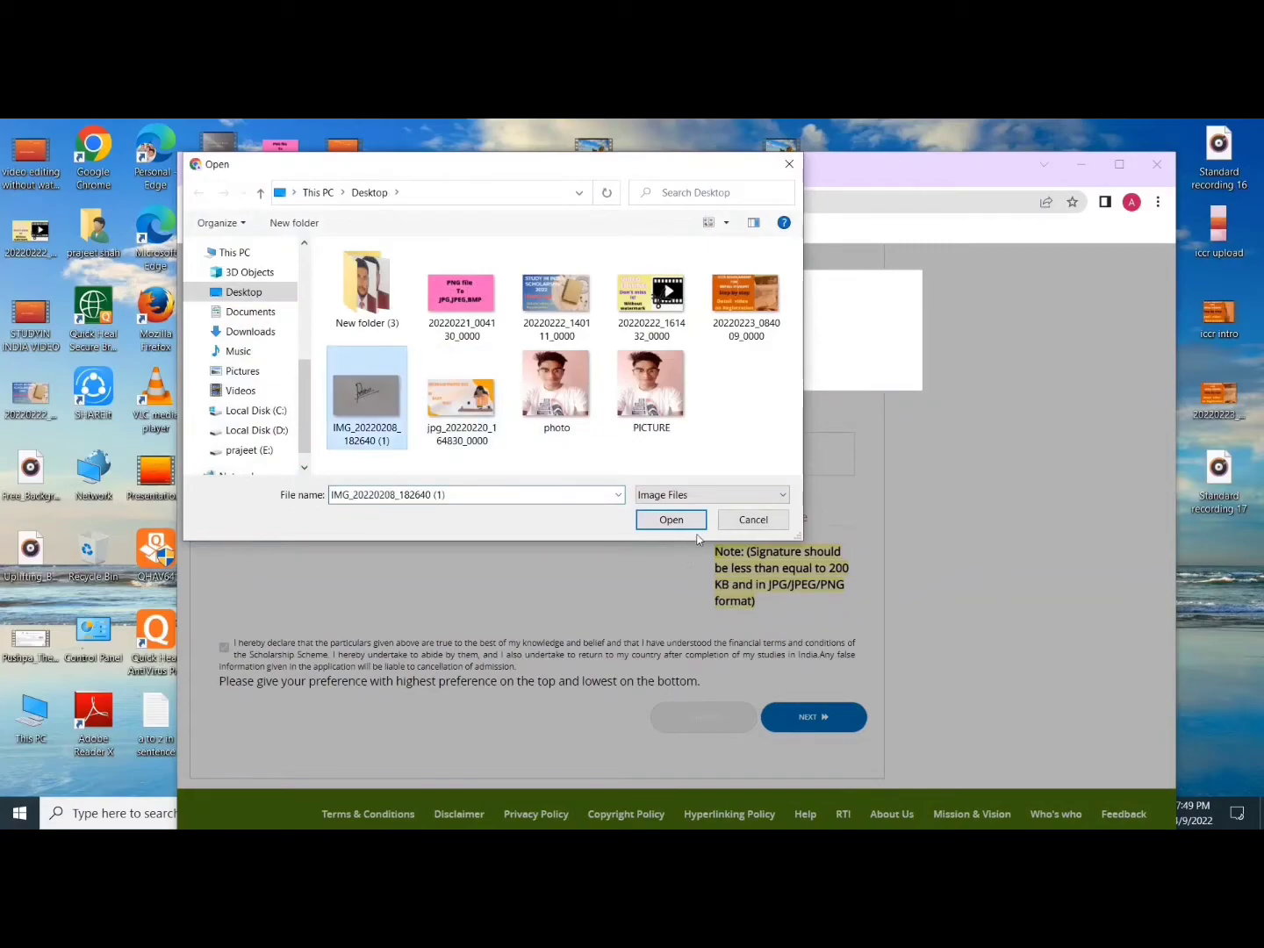
click(670, 518)
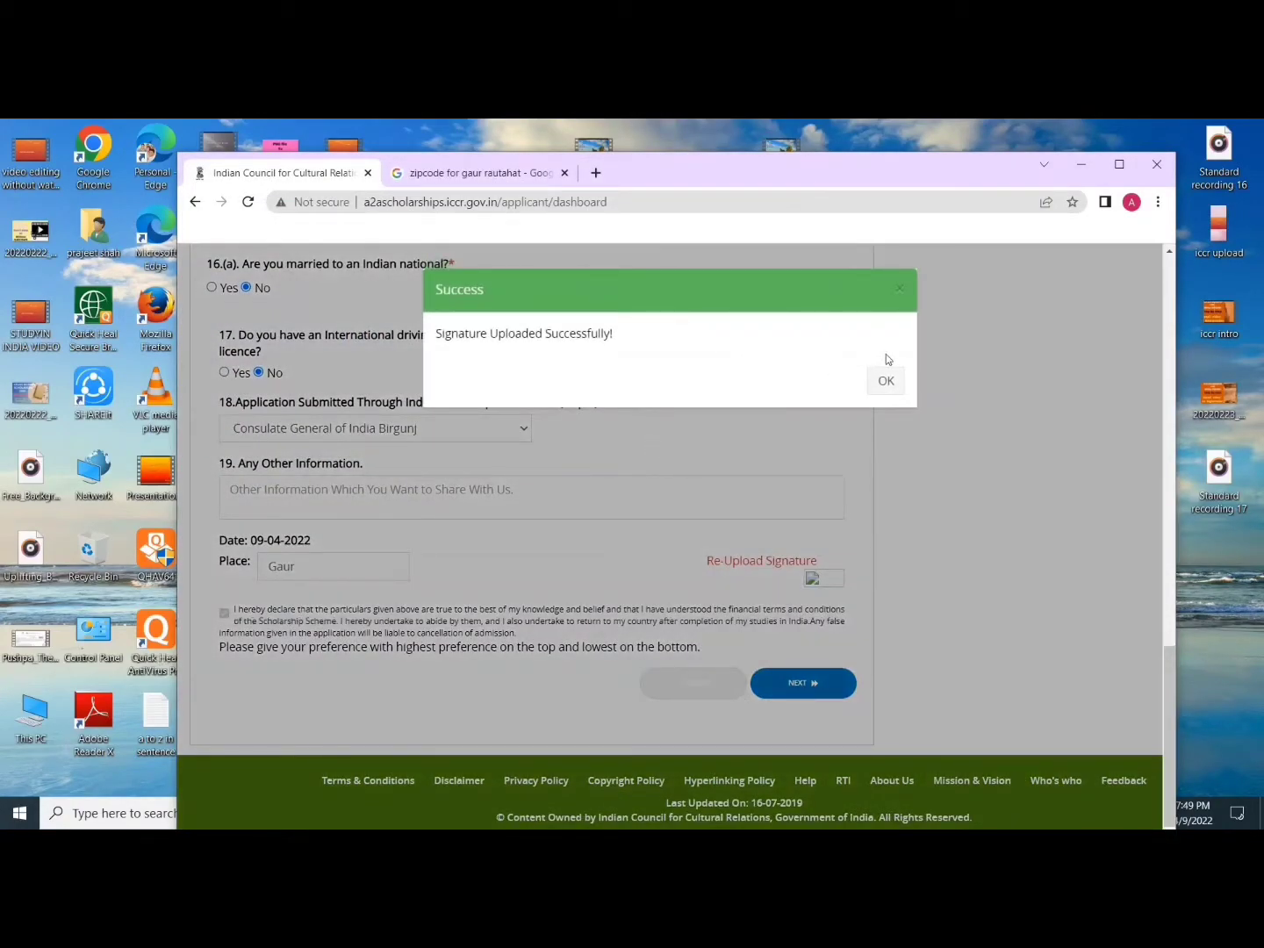
click(882, 383)
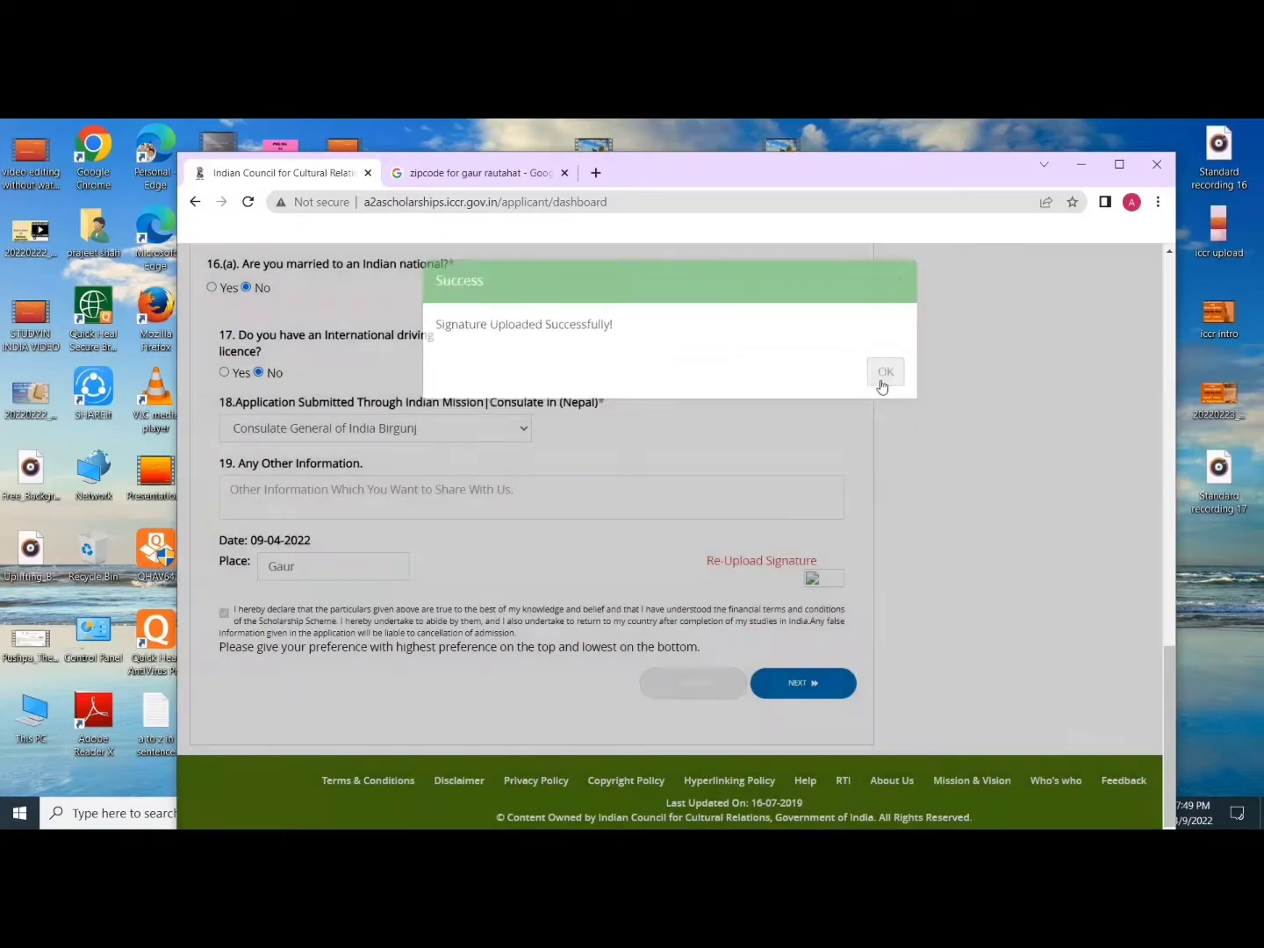
click(827, 684)
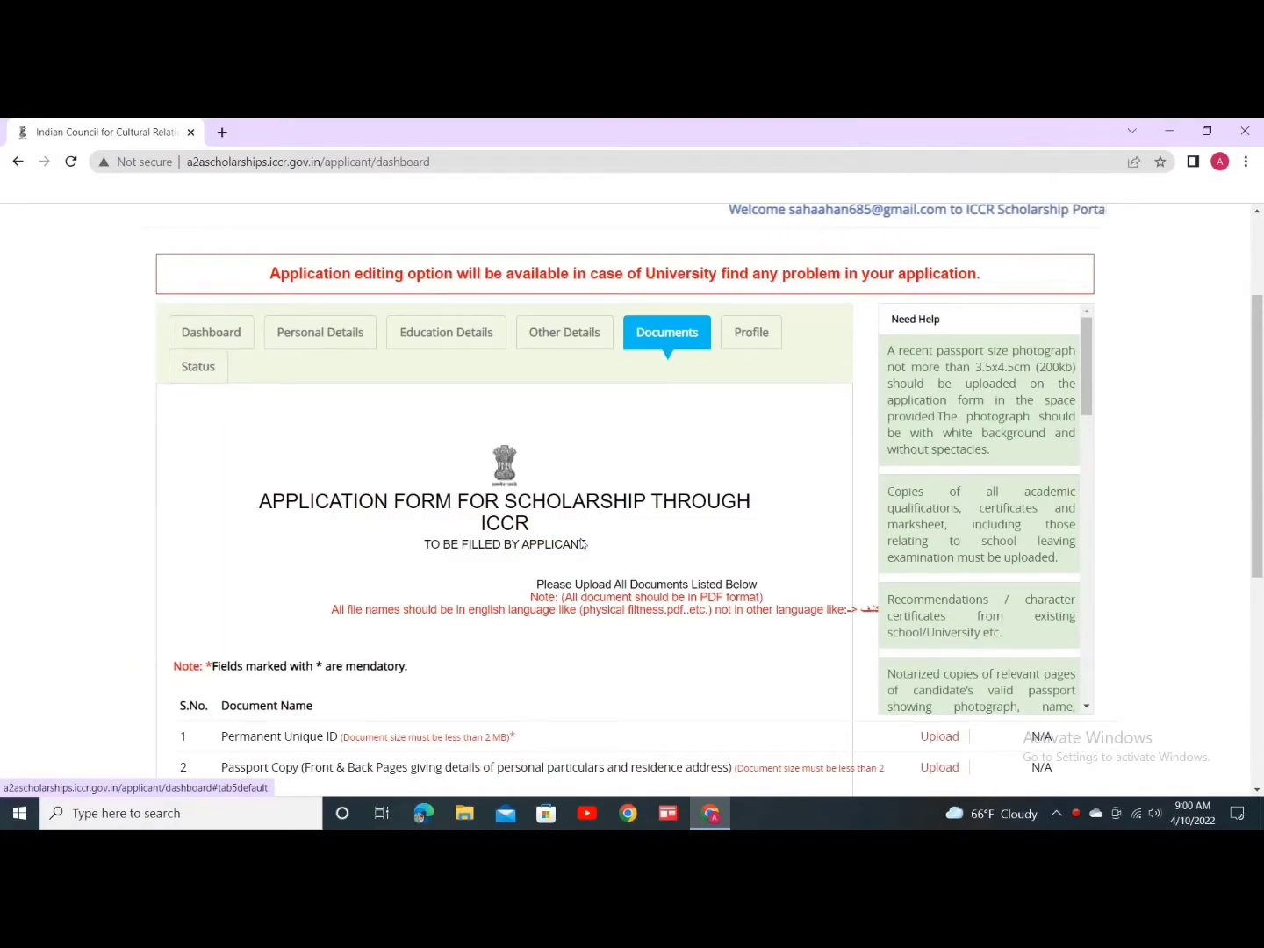
Step: Scroll to the documents list and start the Permanent Unique ID upload in row 1
scroll(536, 506, down, 1)
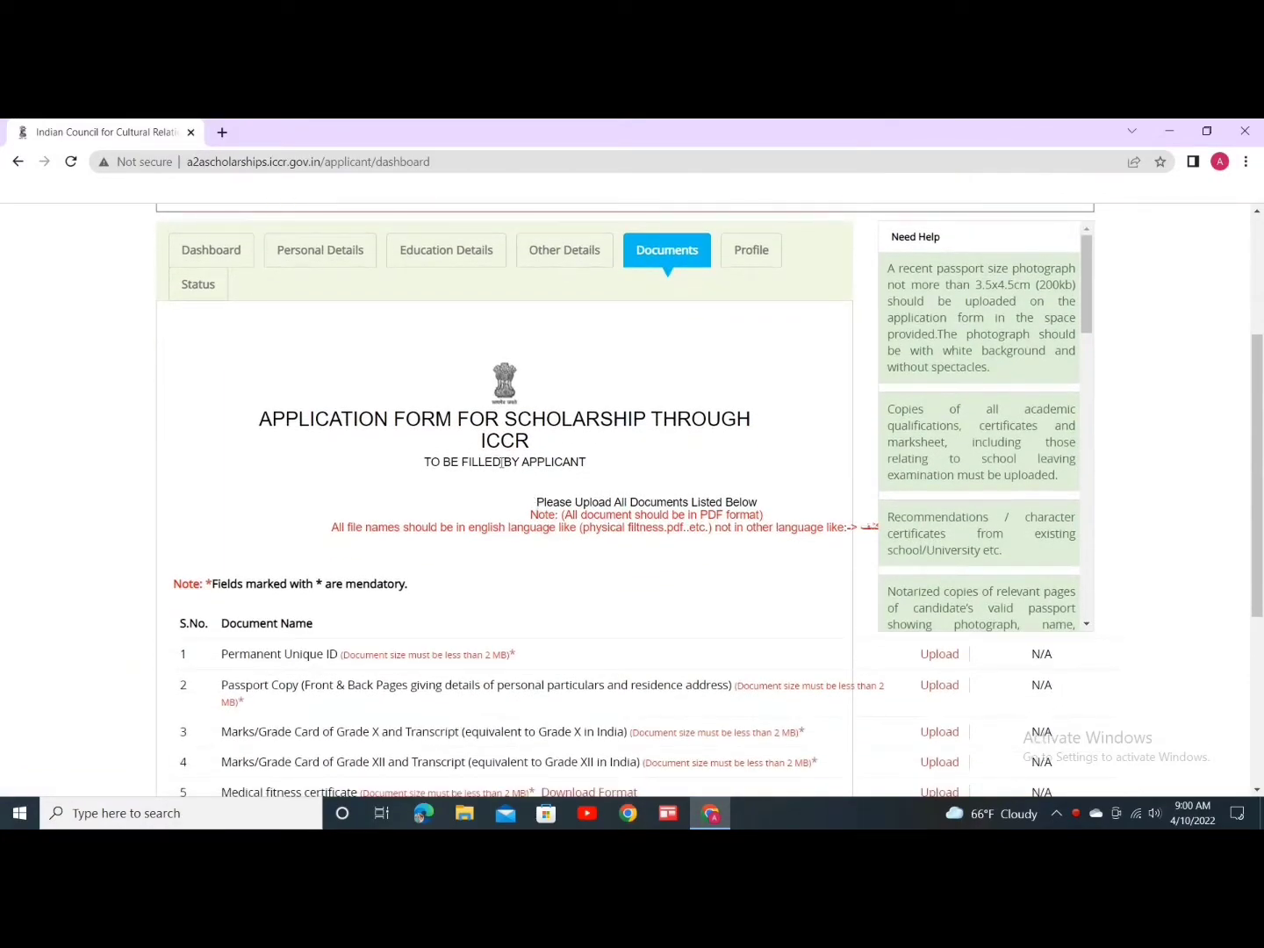
scroll(501, 517, down, 2)
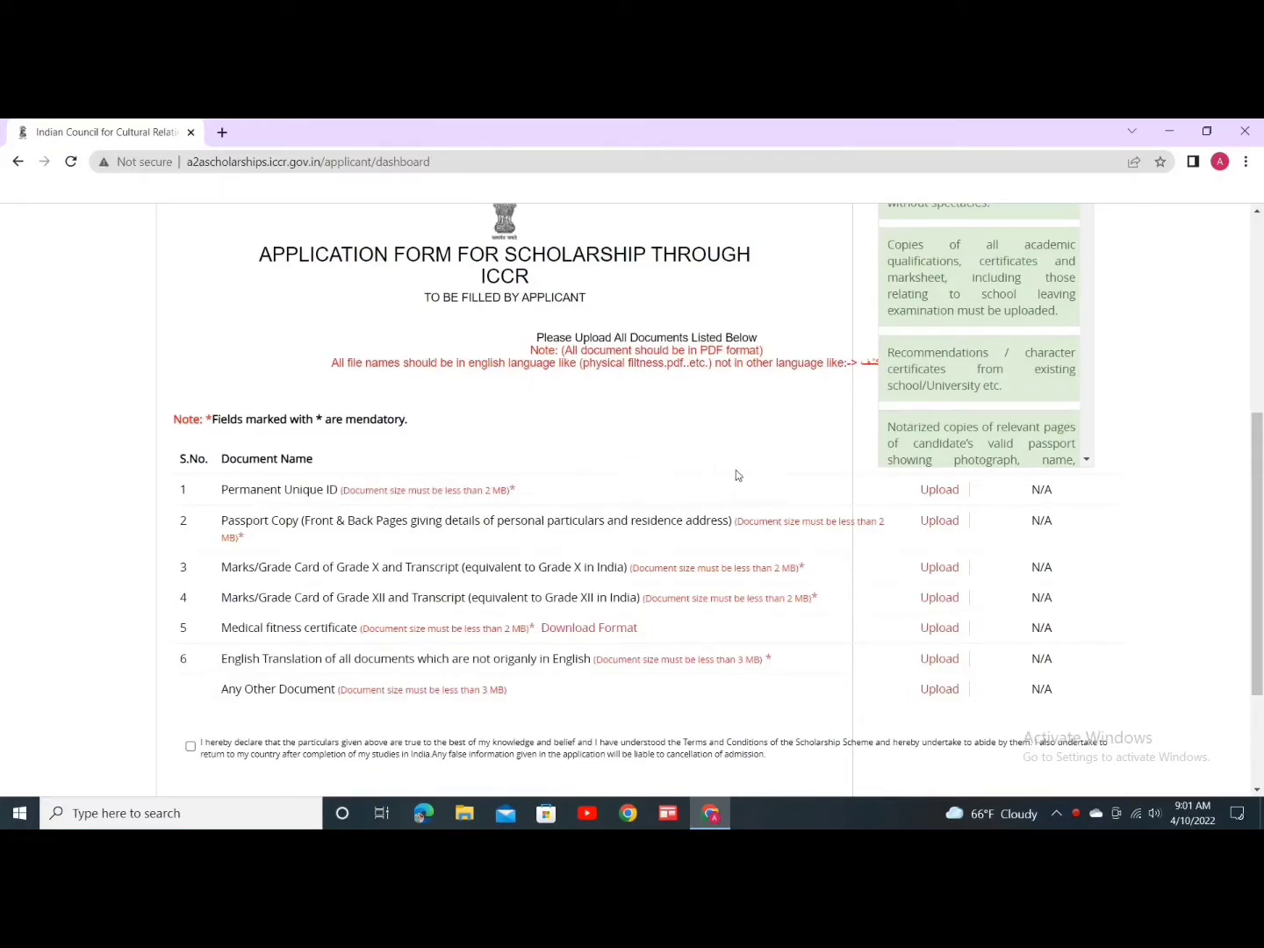
click(941, 490)
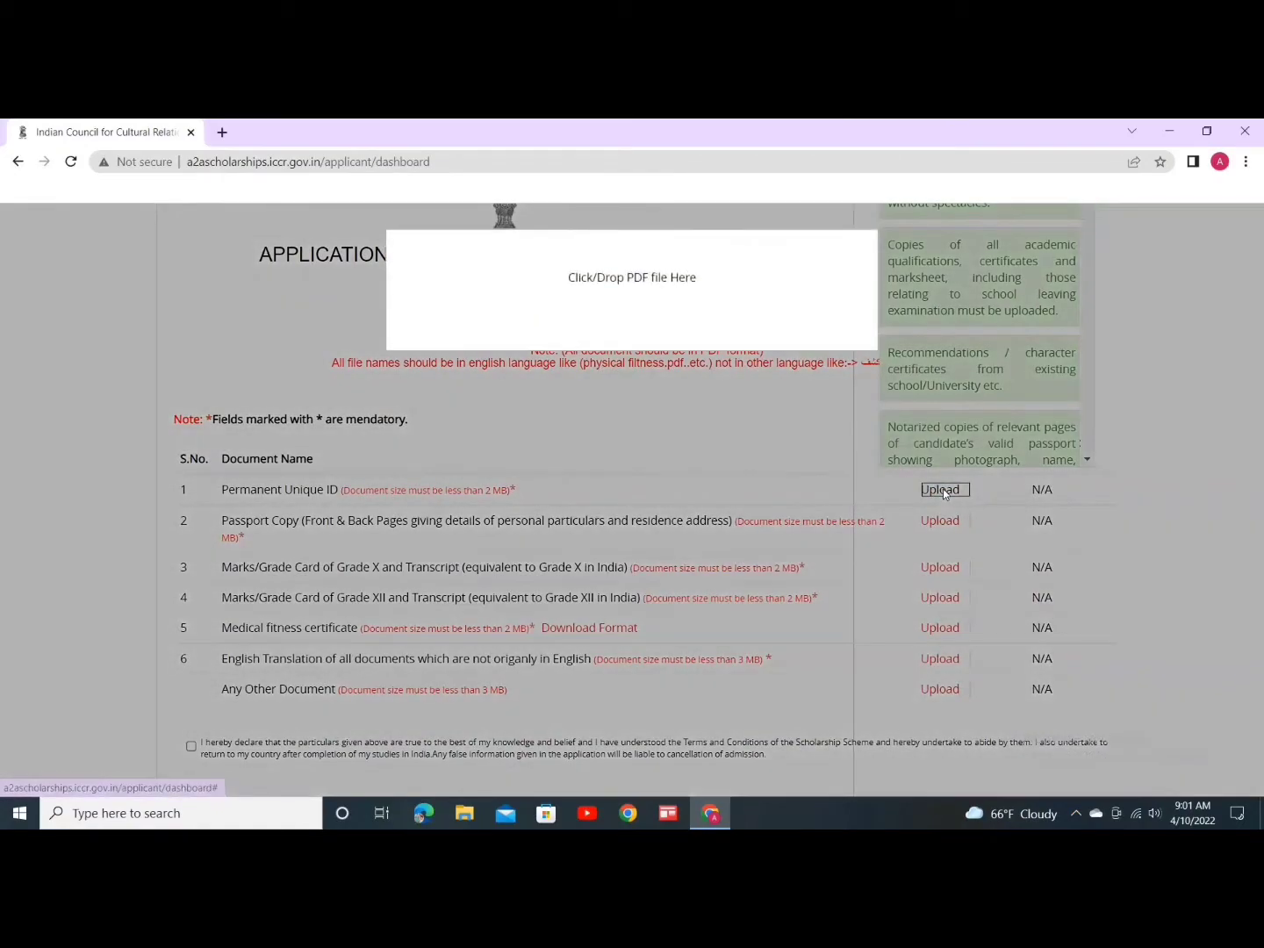
Step: Upload the Desktop 'pdf' file as the Permanent Unique ID and download it to verify
click(654, 275)
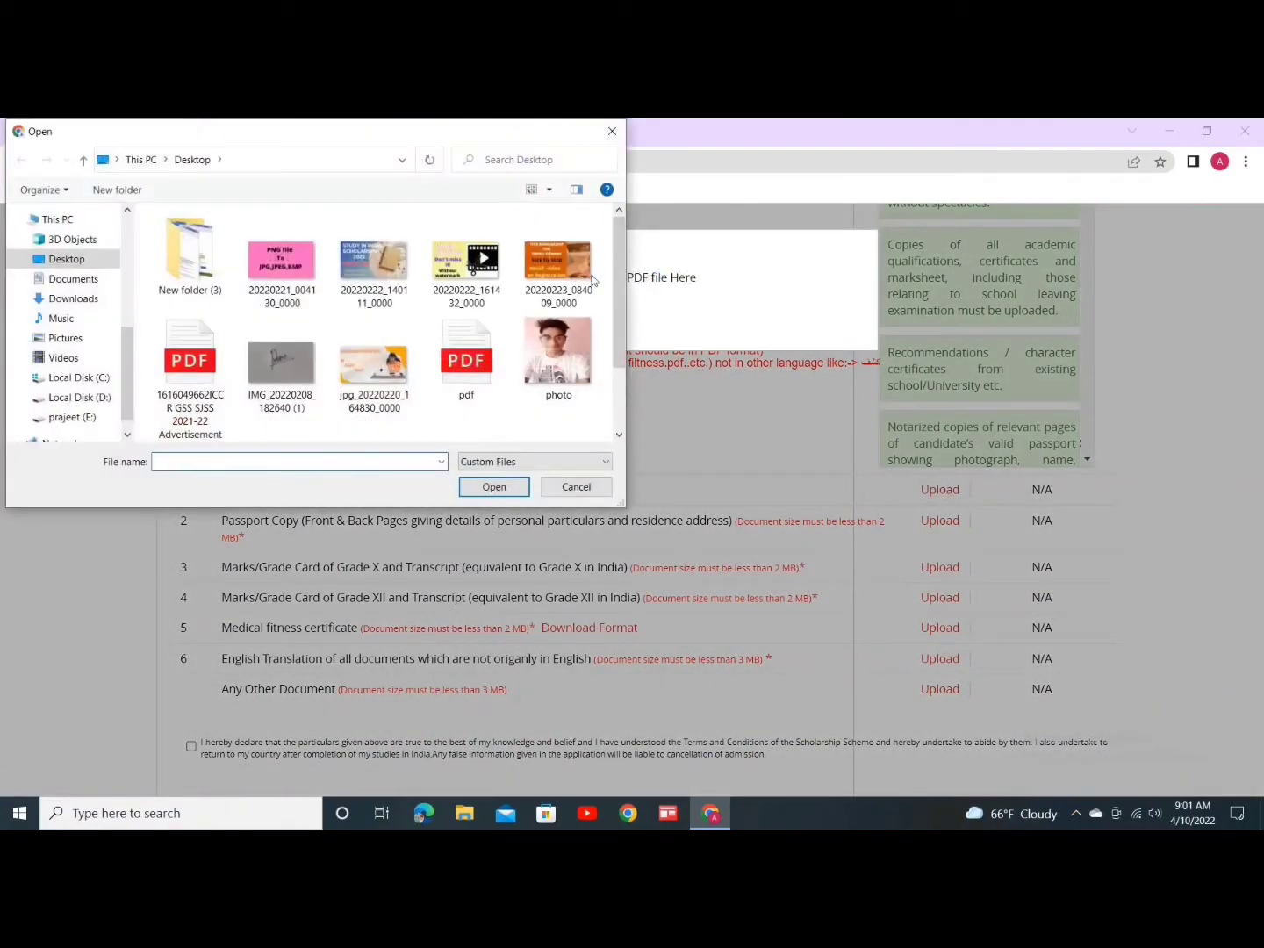
click(484, 368)
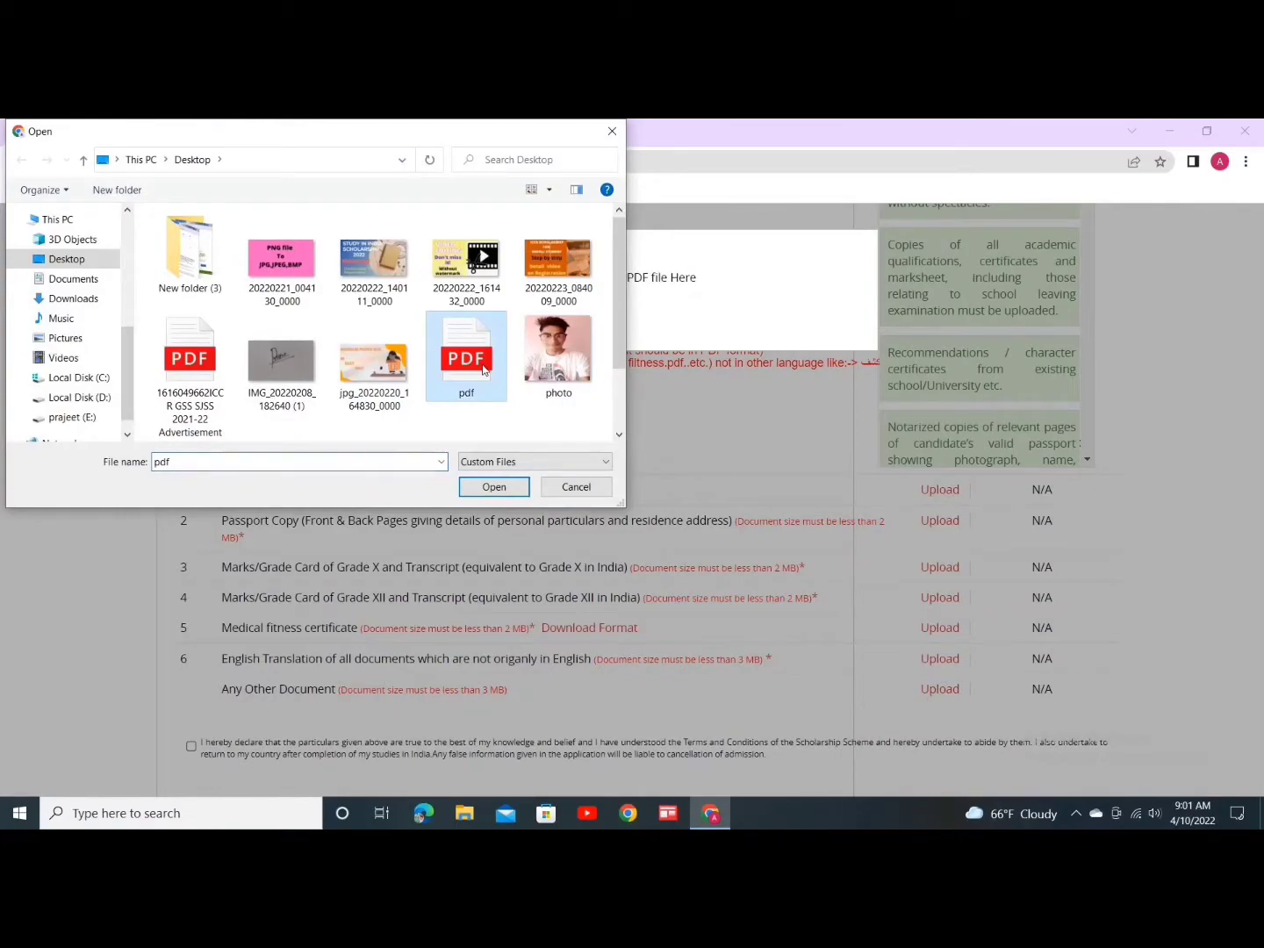
click(492, 484)
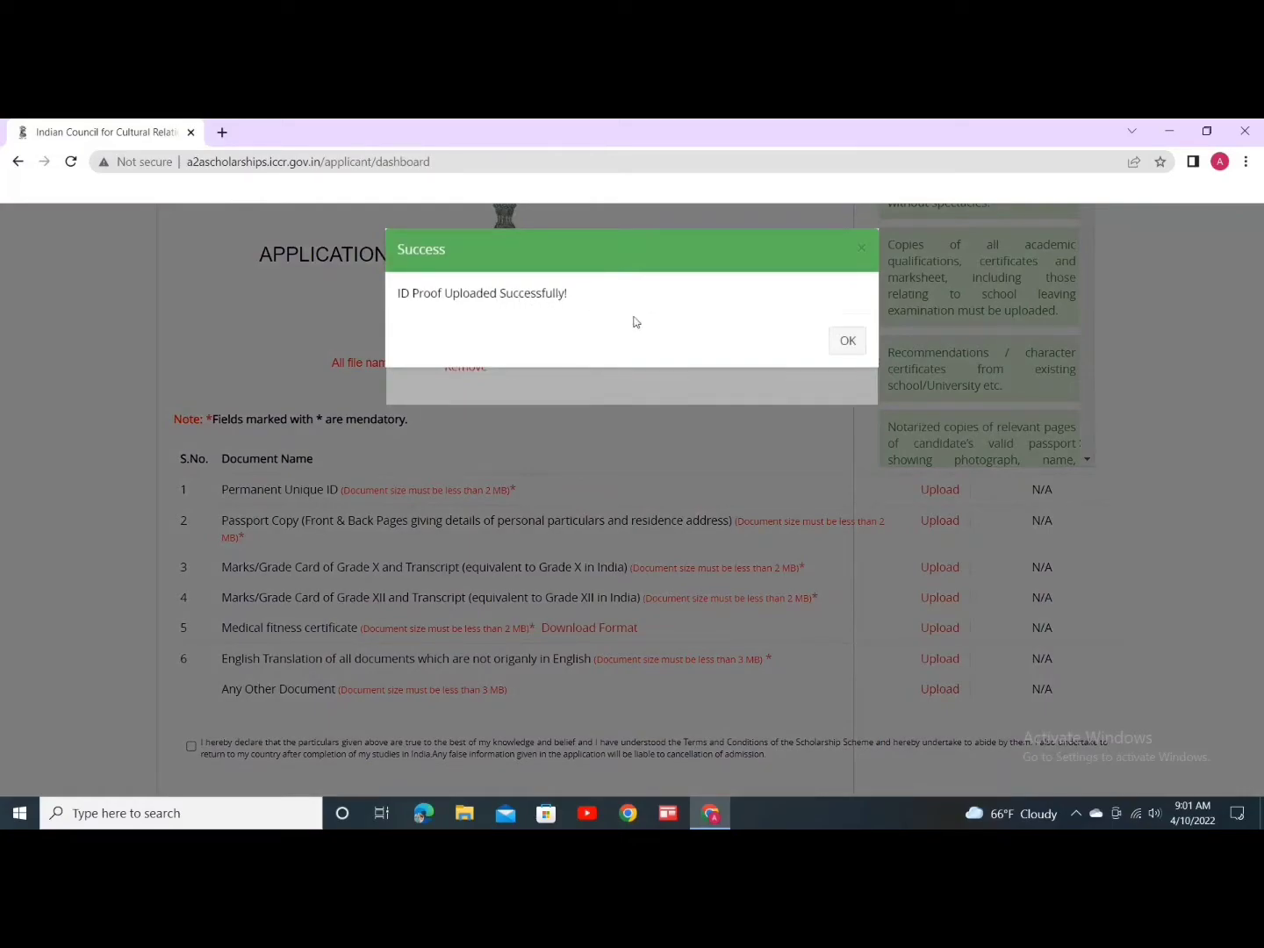
click(842, 341)
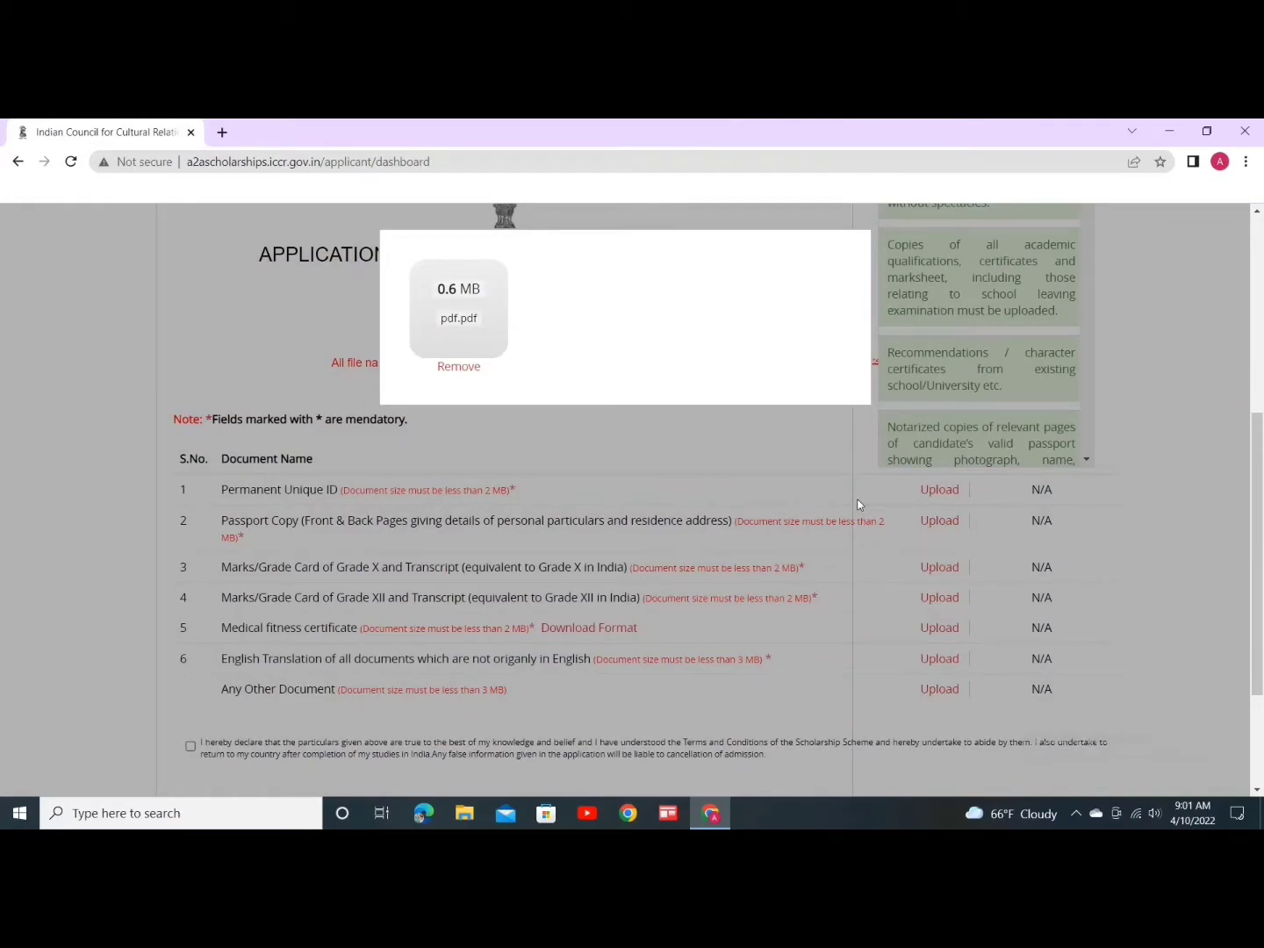
click(884, 482)
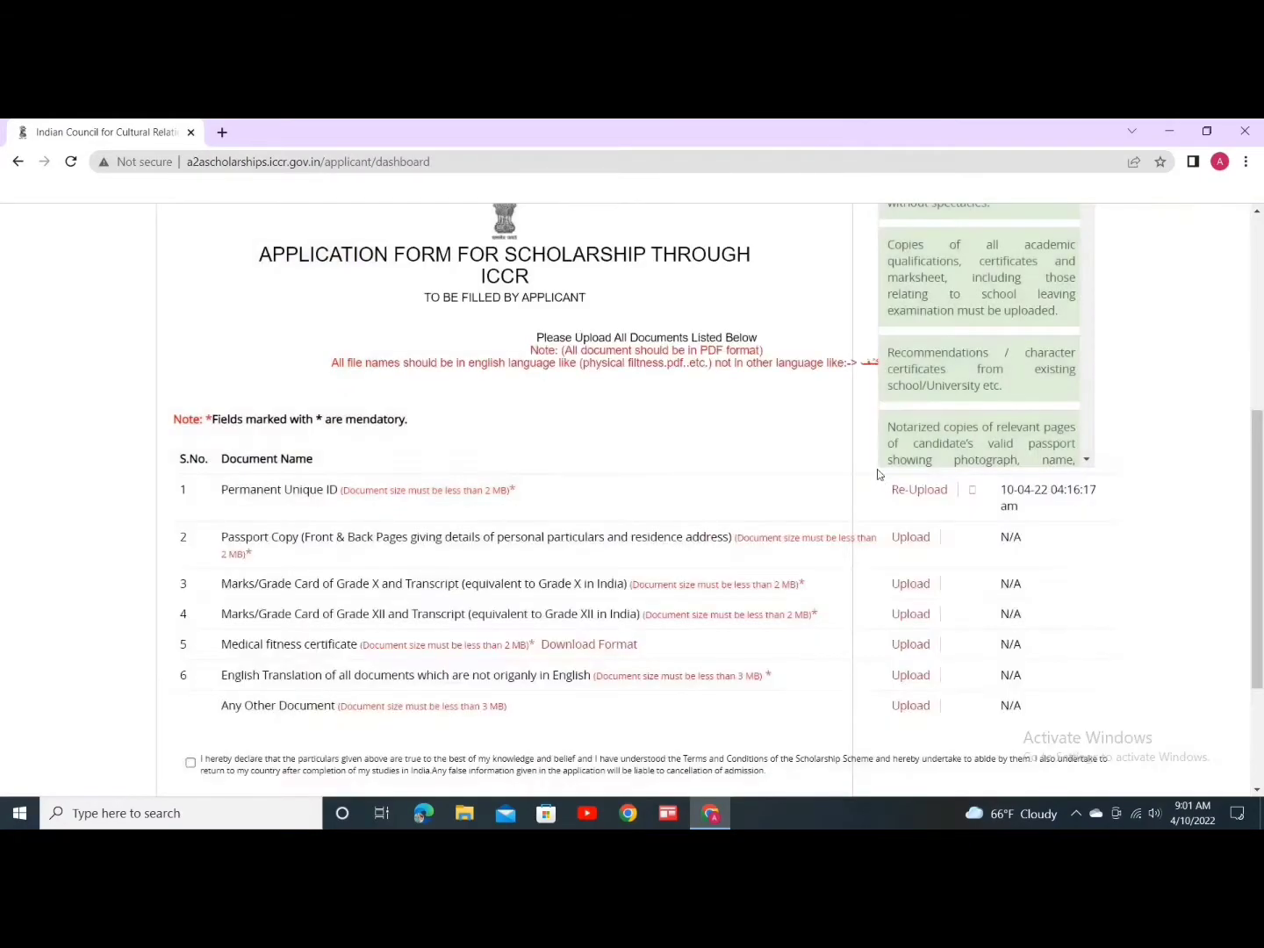
click(972, 490)
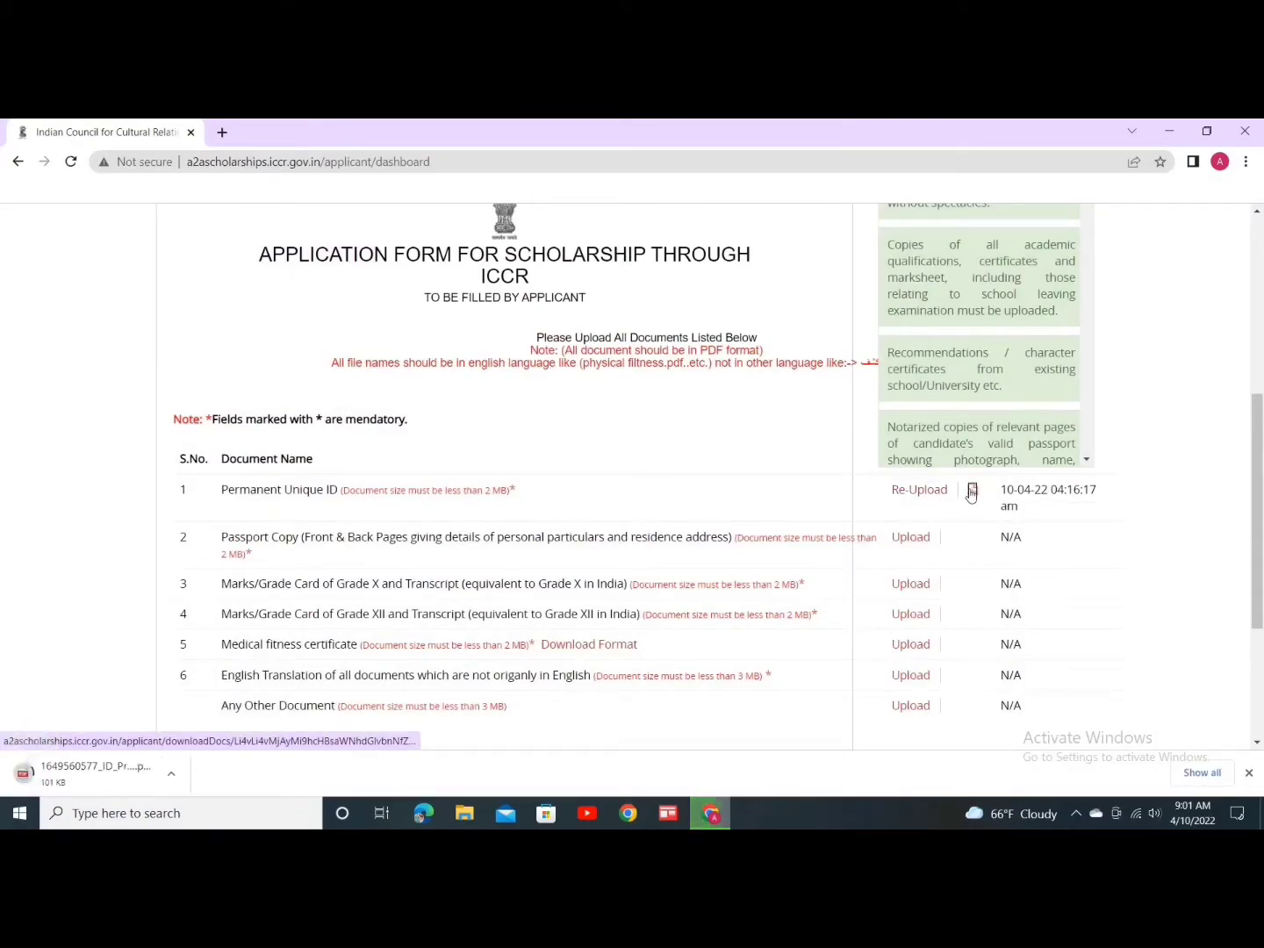
click(97, 773)
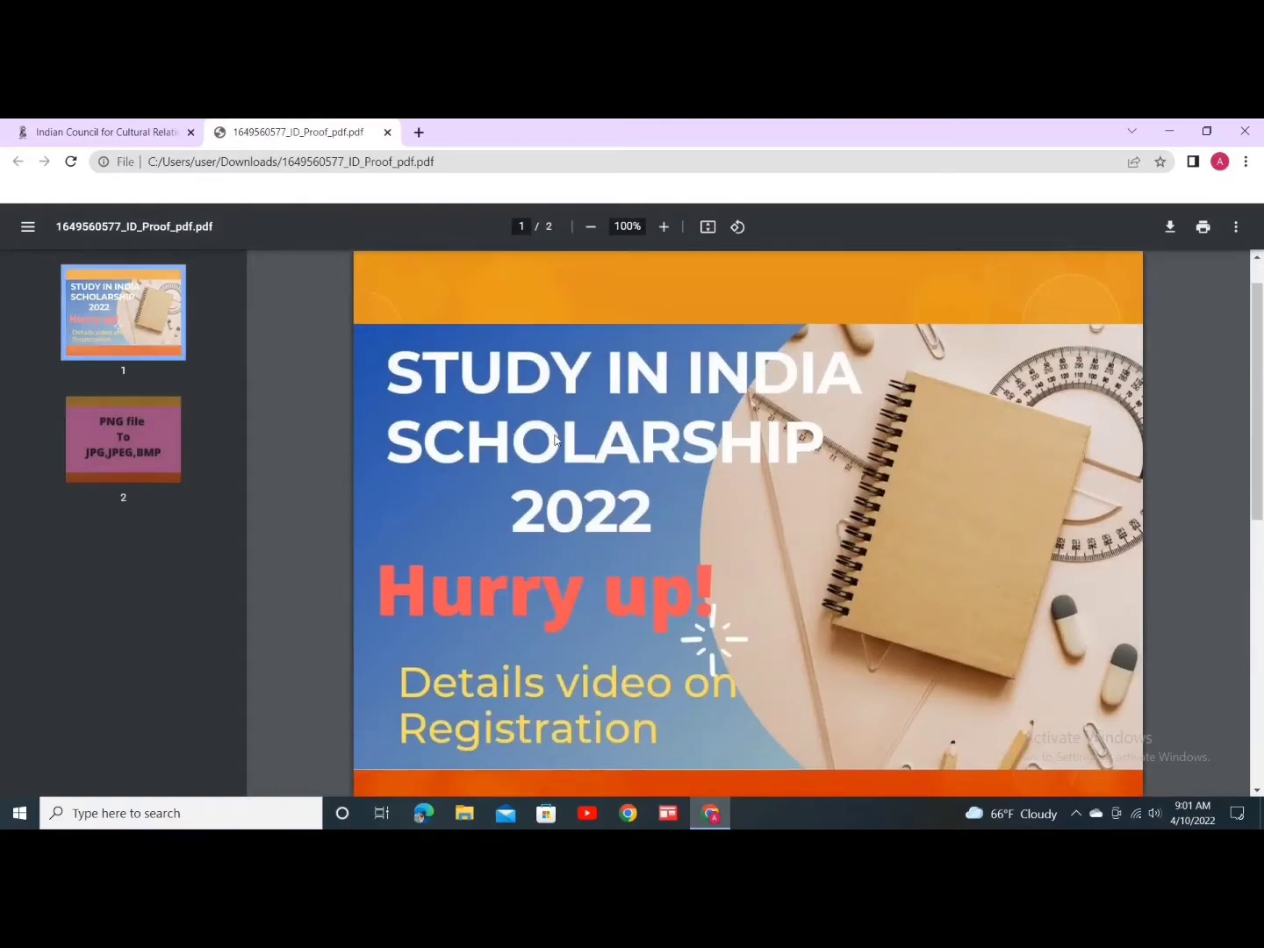
scroll(549, 435, down, 5)
scroll(541, 422, up, 3)
scroll(539, 422, up, 2)
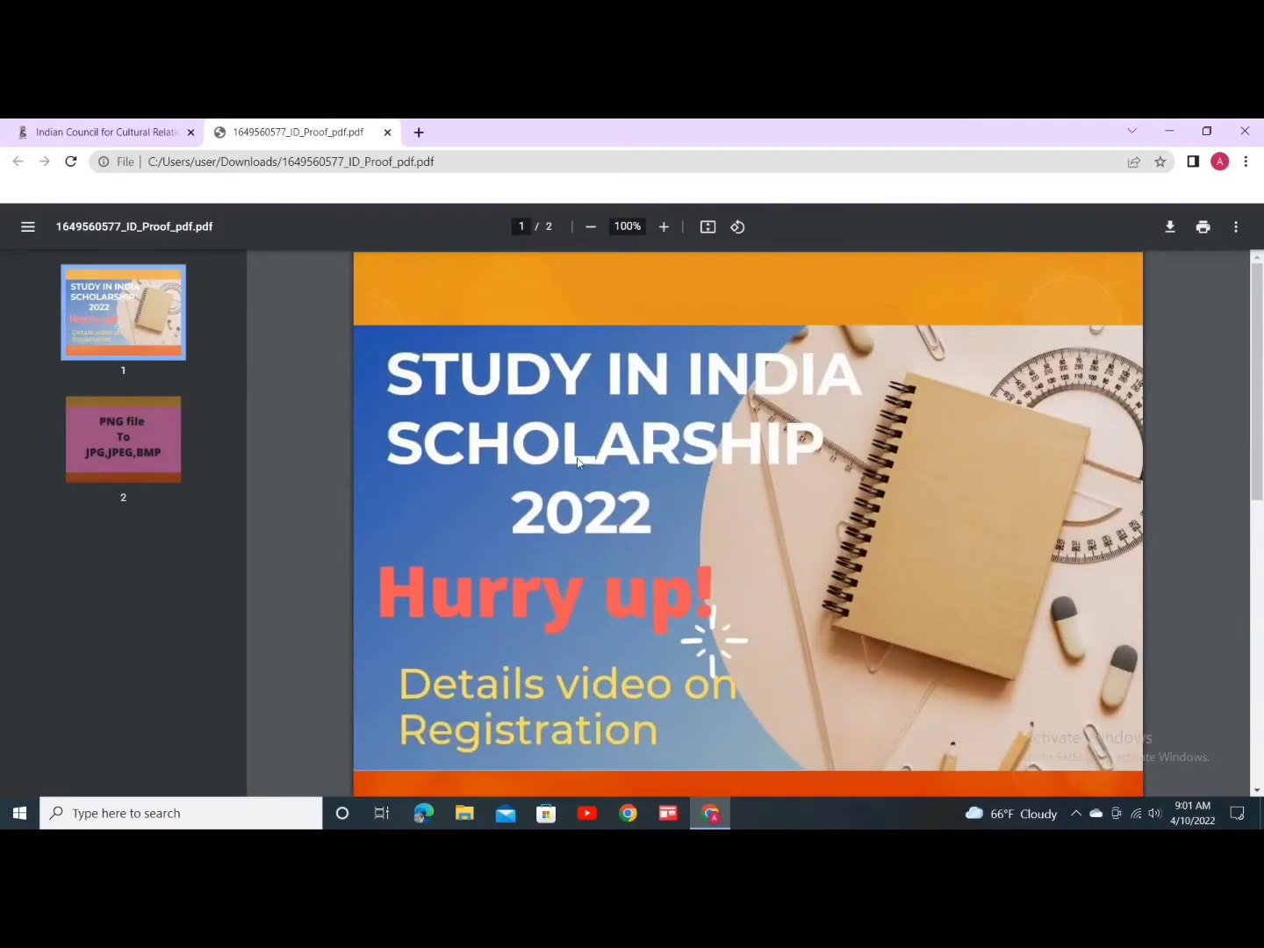
scroll(577, 502, down, 5)
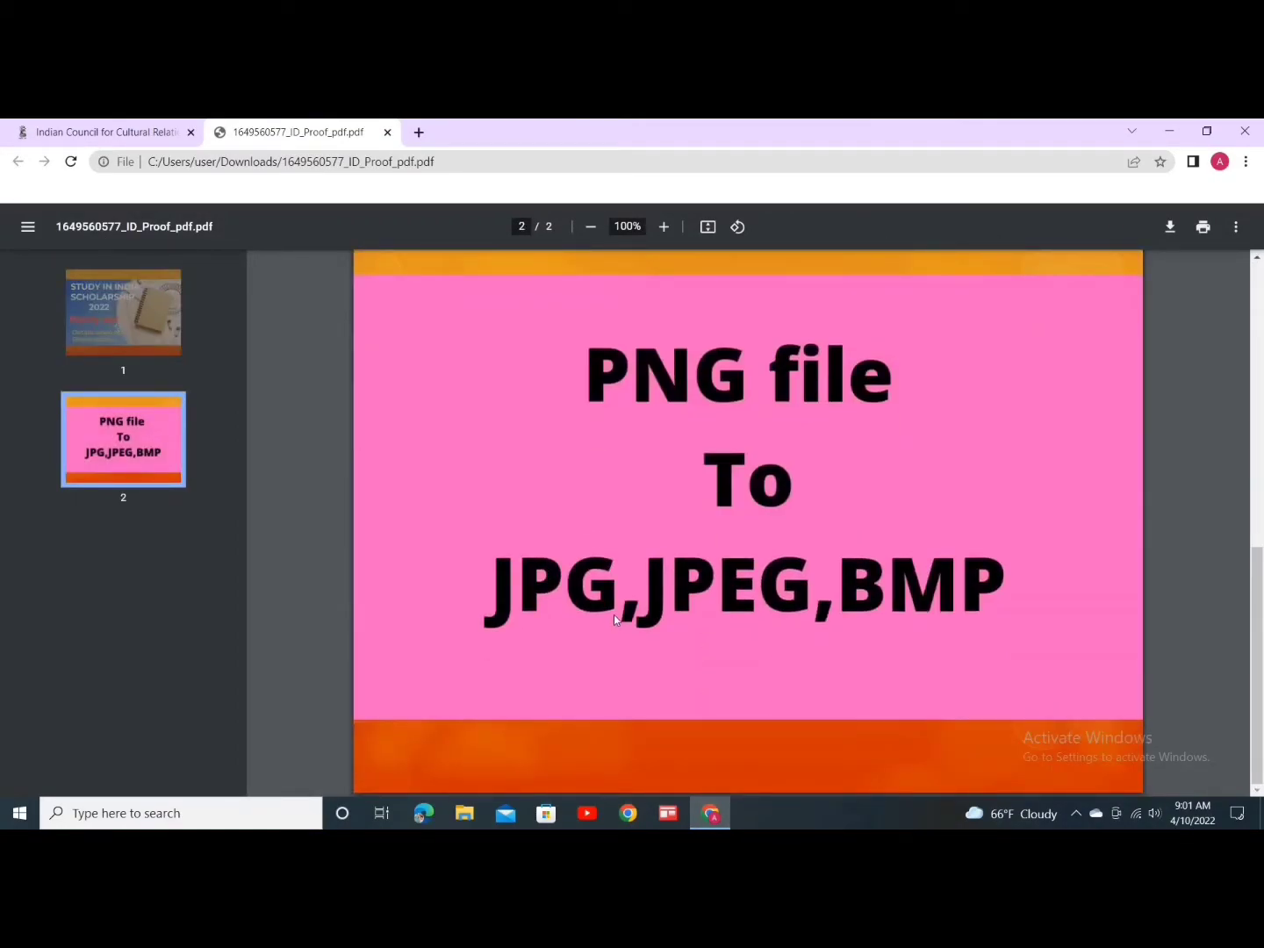
scroll(605, 452, up, 4)
scroll(397, 368, up, 3)
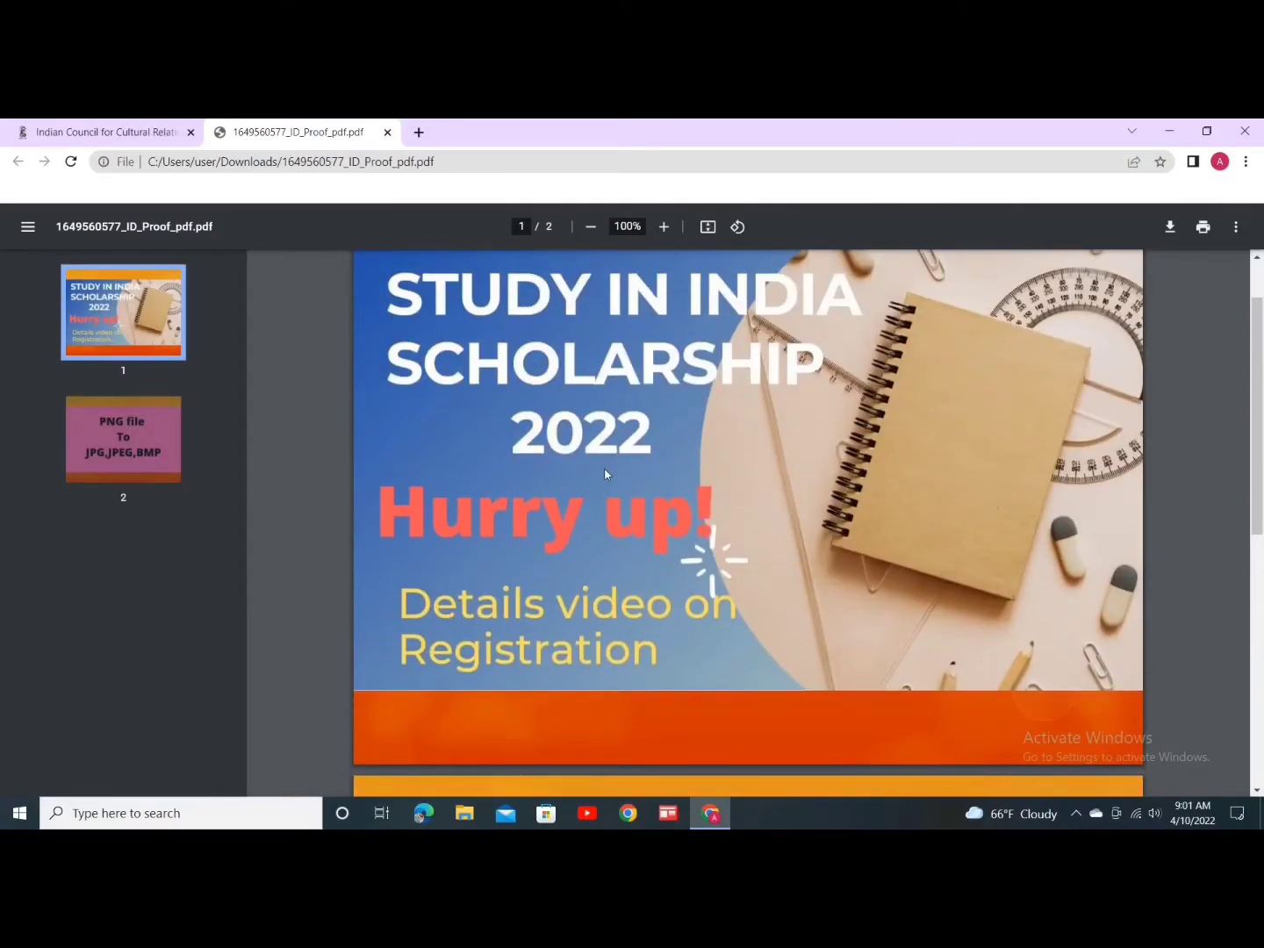
scroll(611, 489, down, 4)
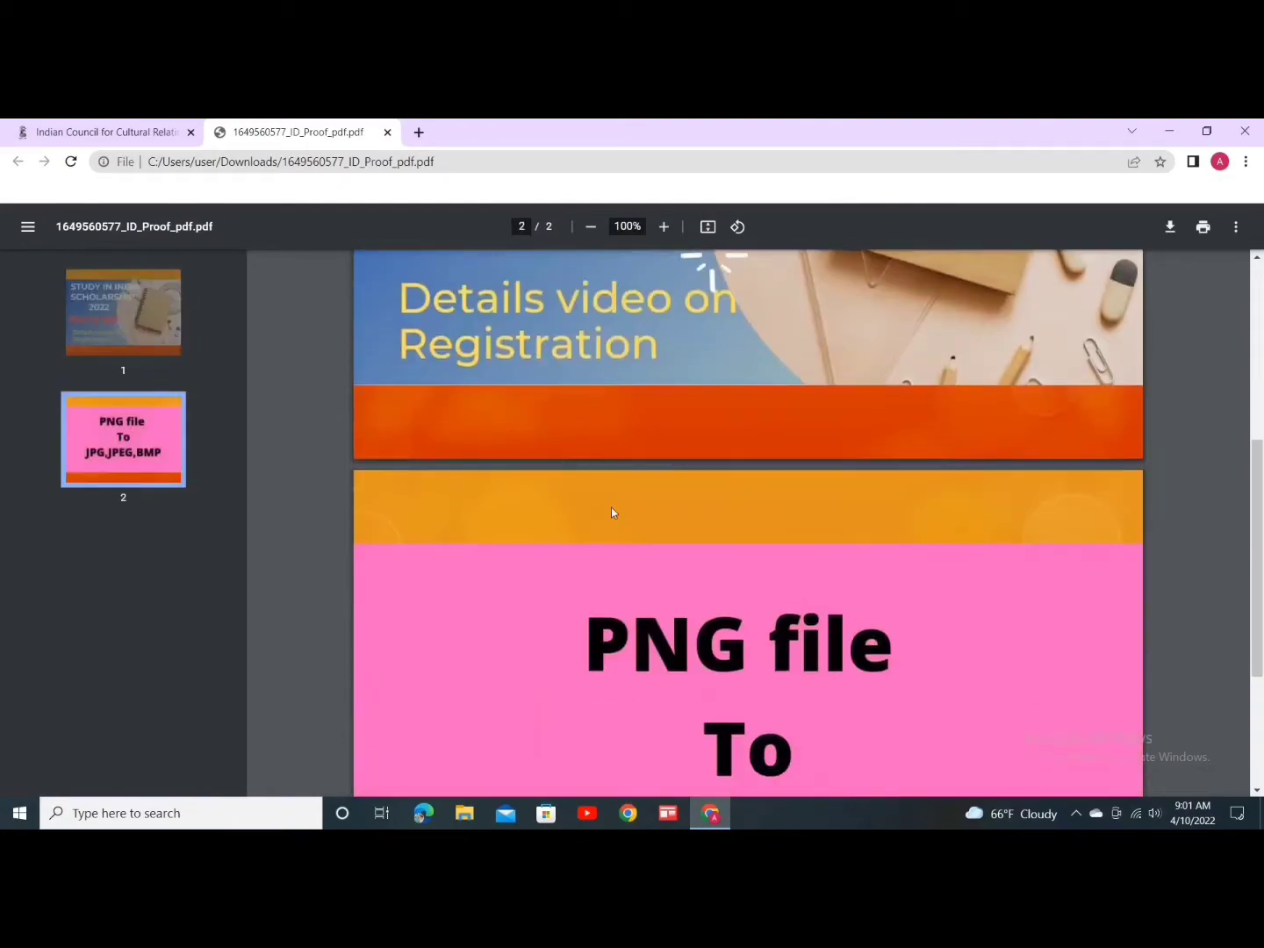
scroll(679, 627, down, 3)
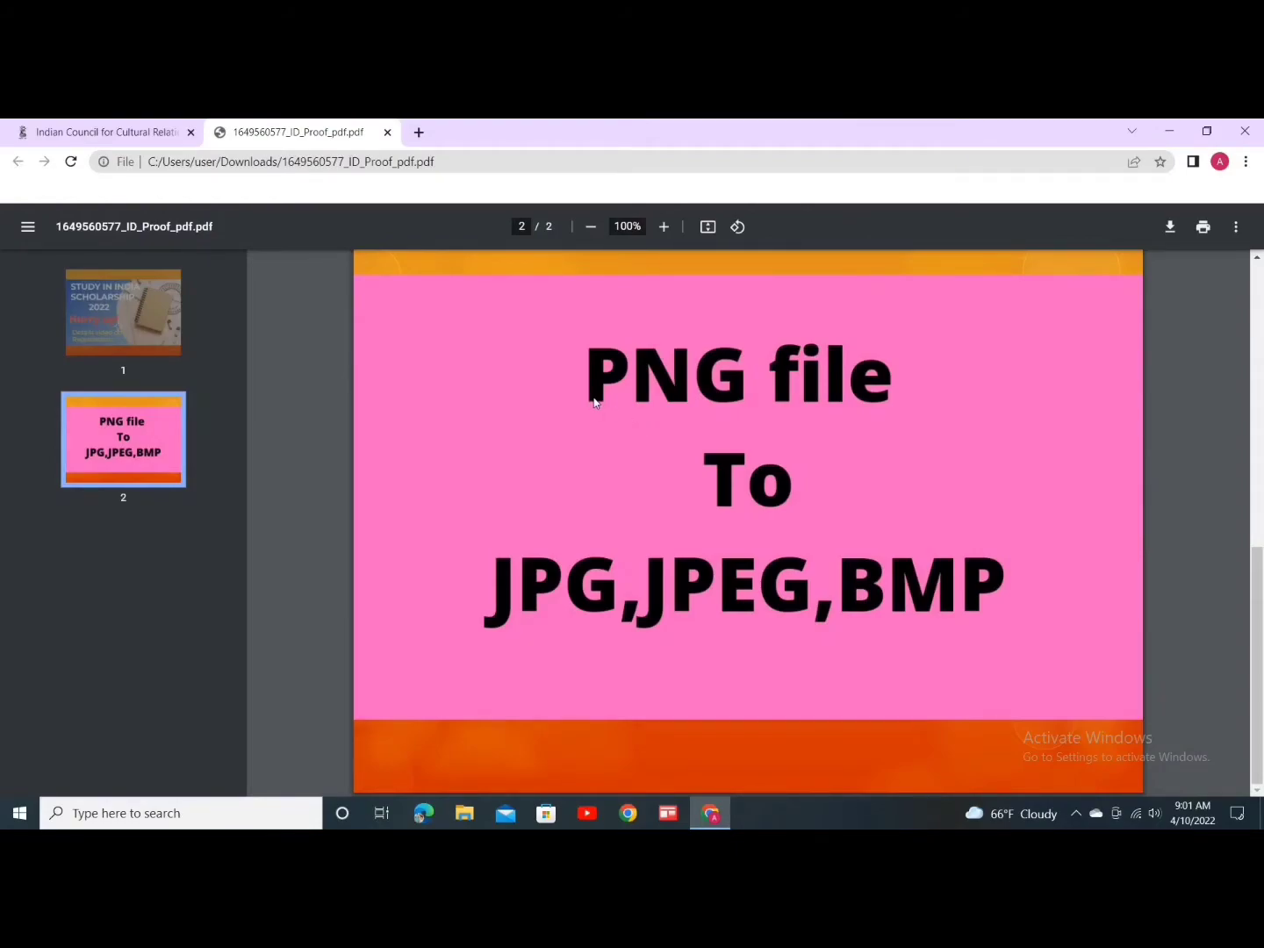
key(ctrl+w)
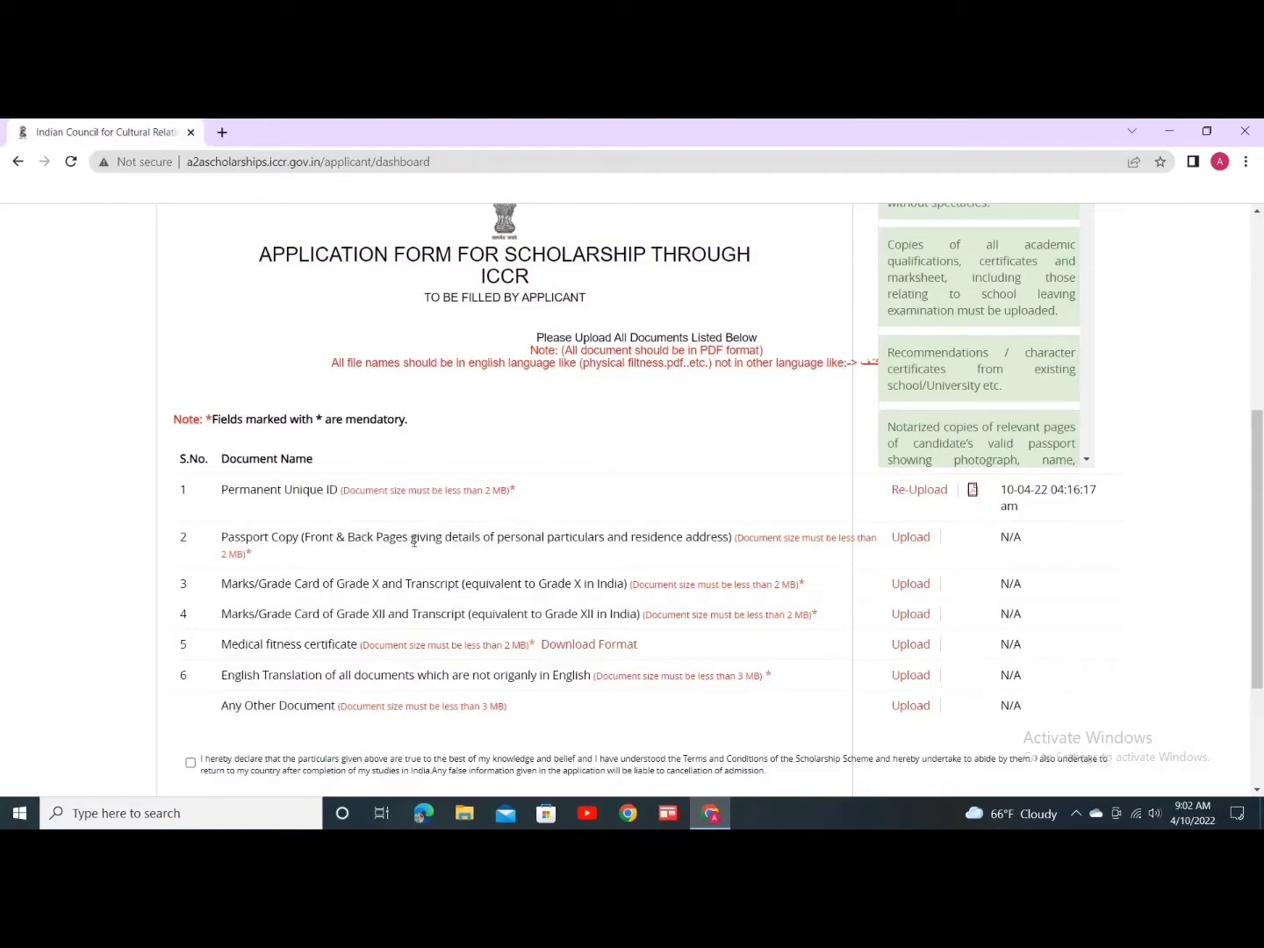
Step: Upload the Desktop 'pdf' file as the Passport Copy in row 2
click(911, 537)
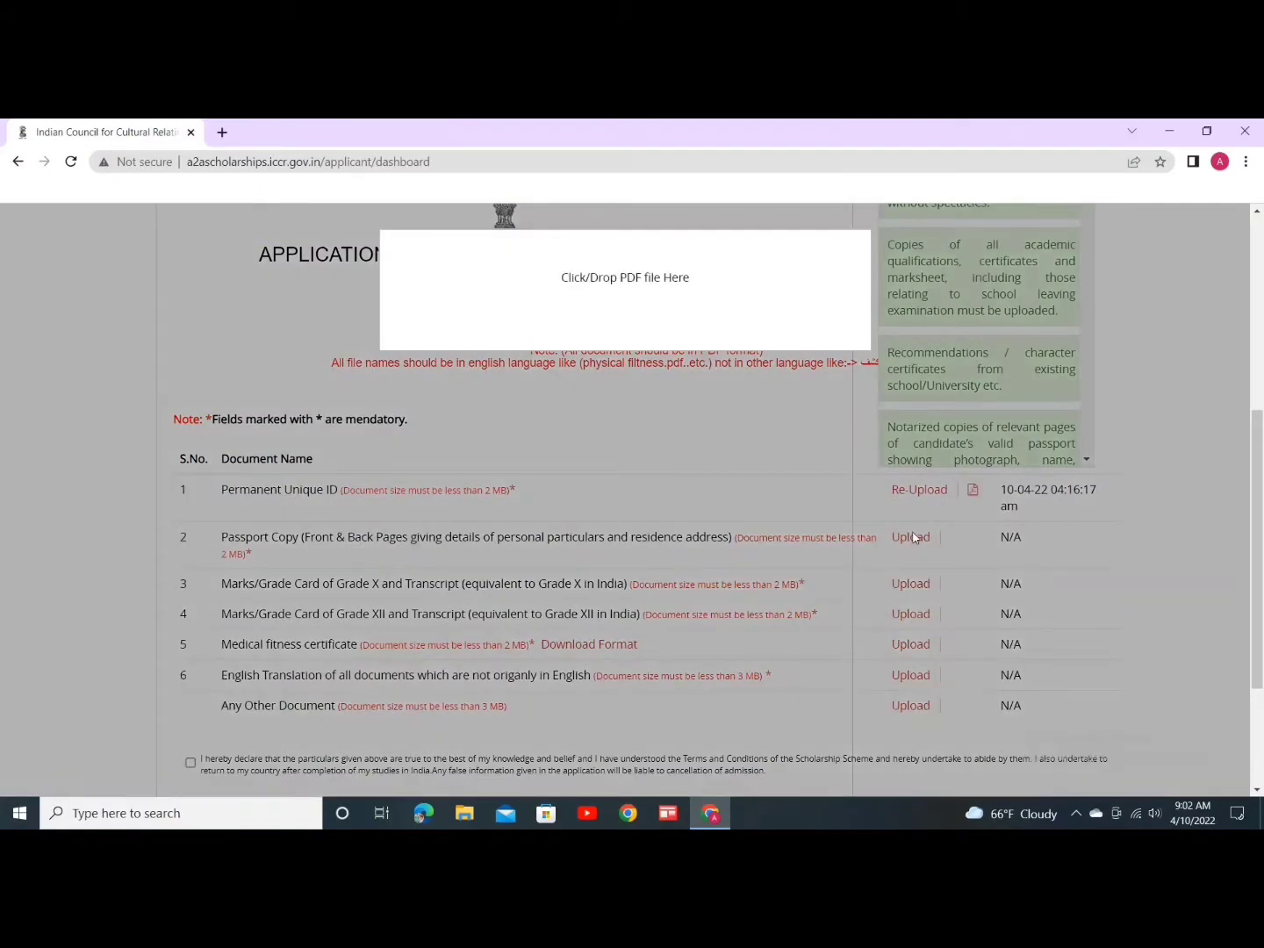
click(618, 279)
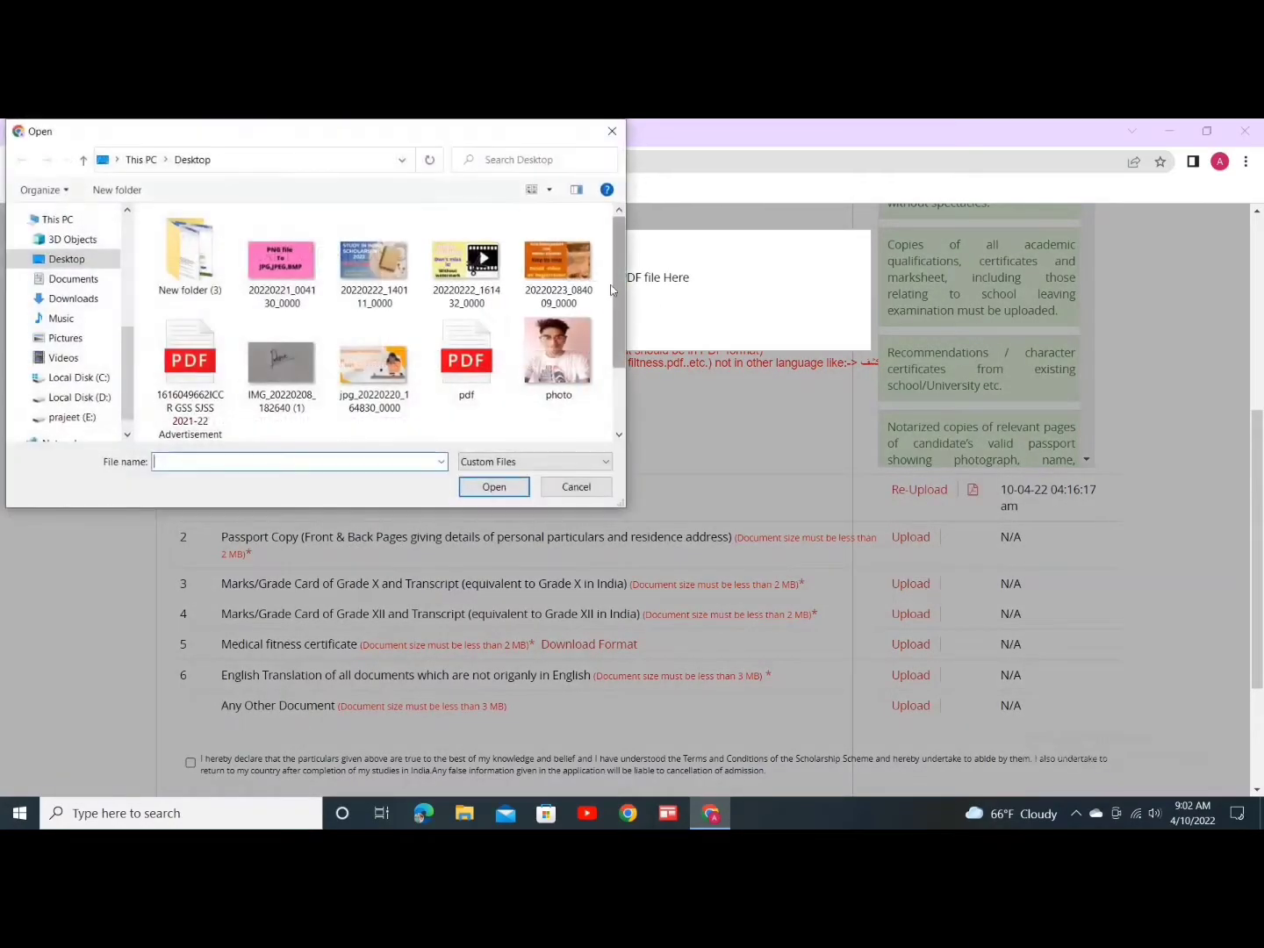
click(466, 356)
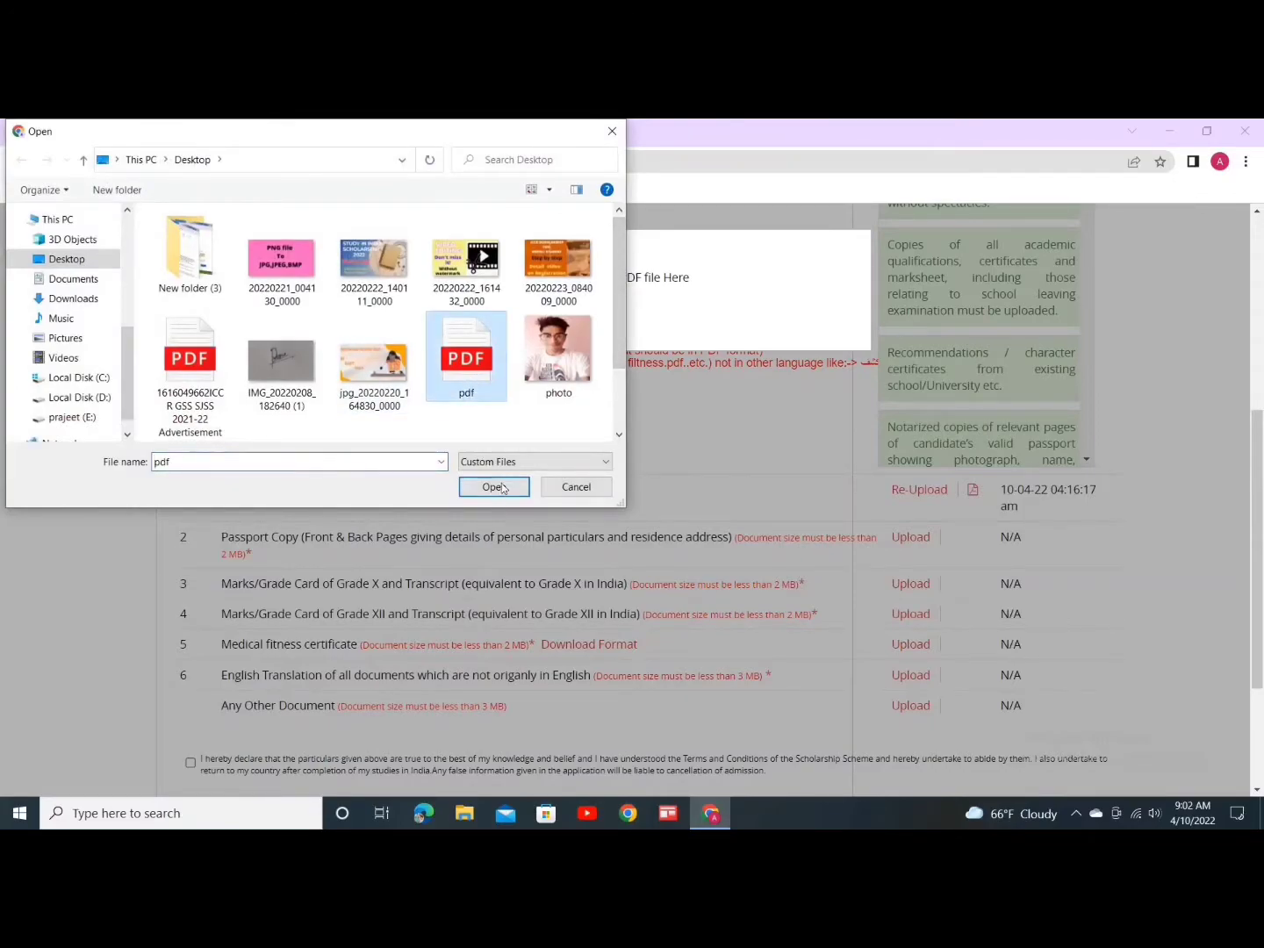
click(493, 488)
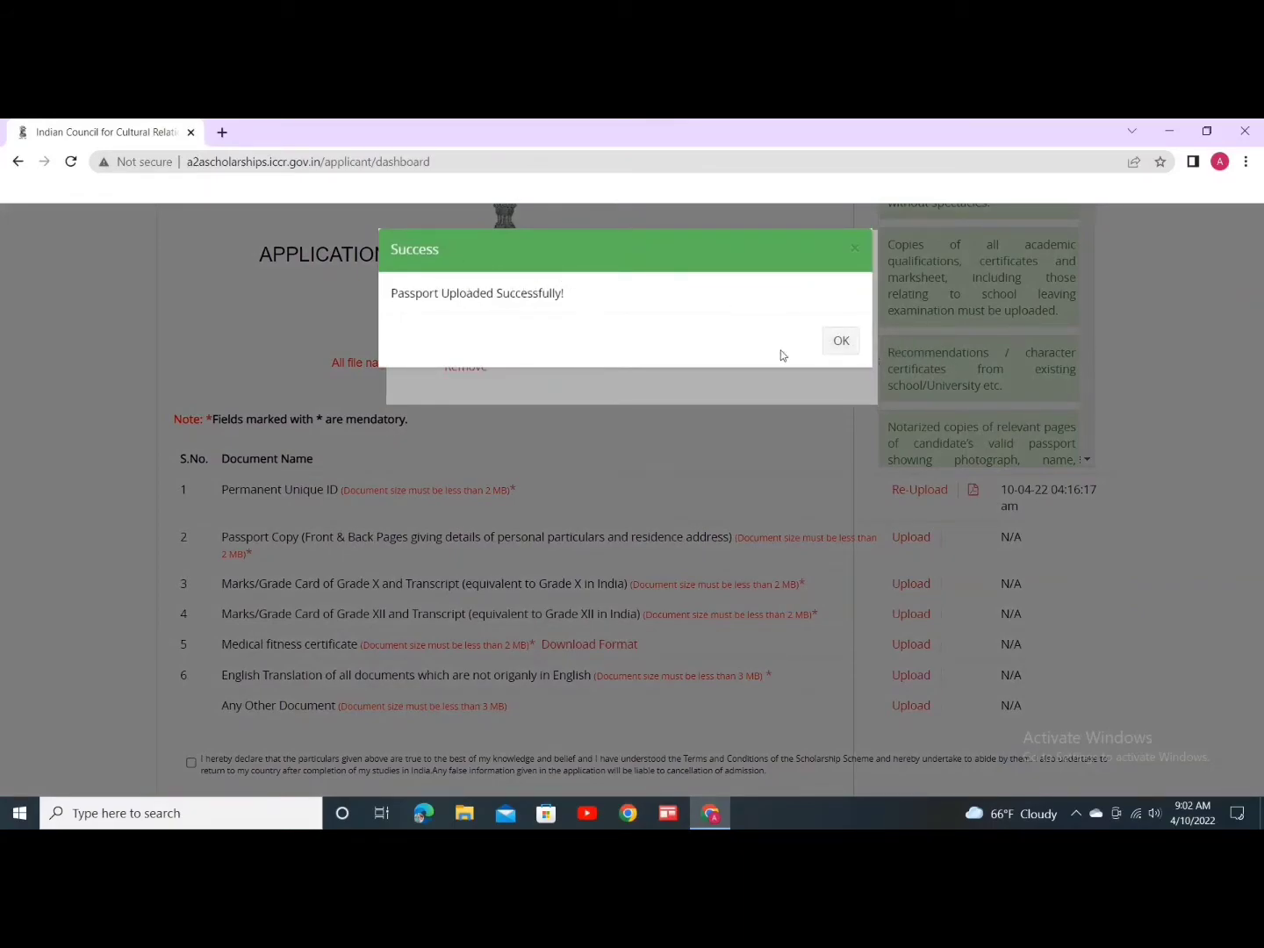
click(841, 341)
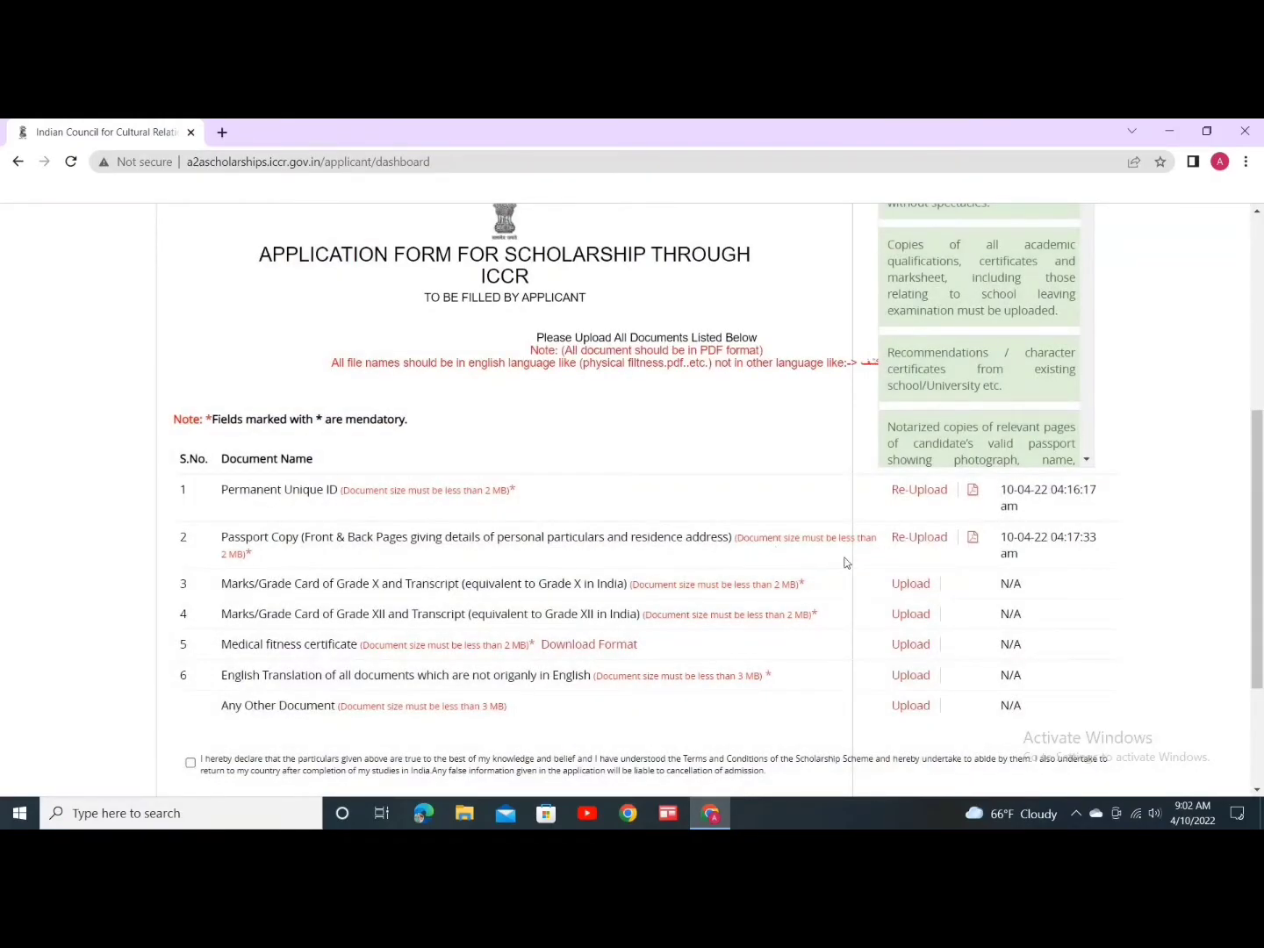
scroll(764, 544, down, 1)
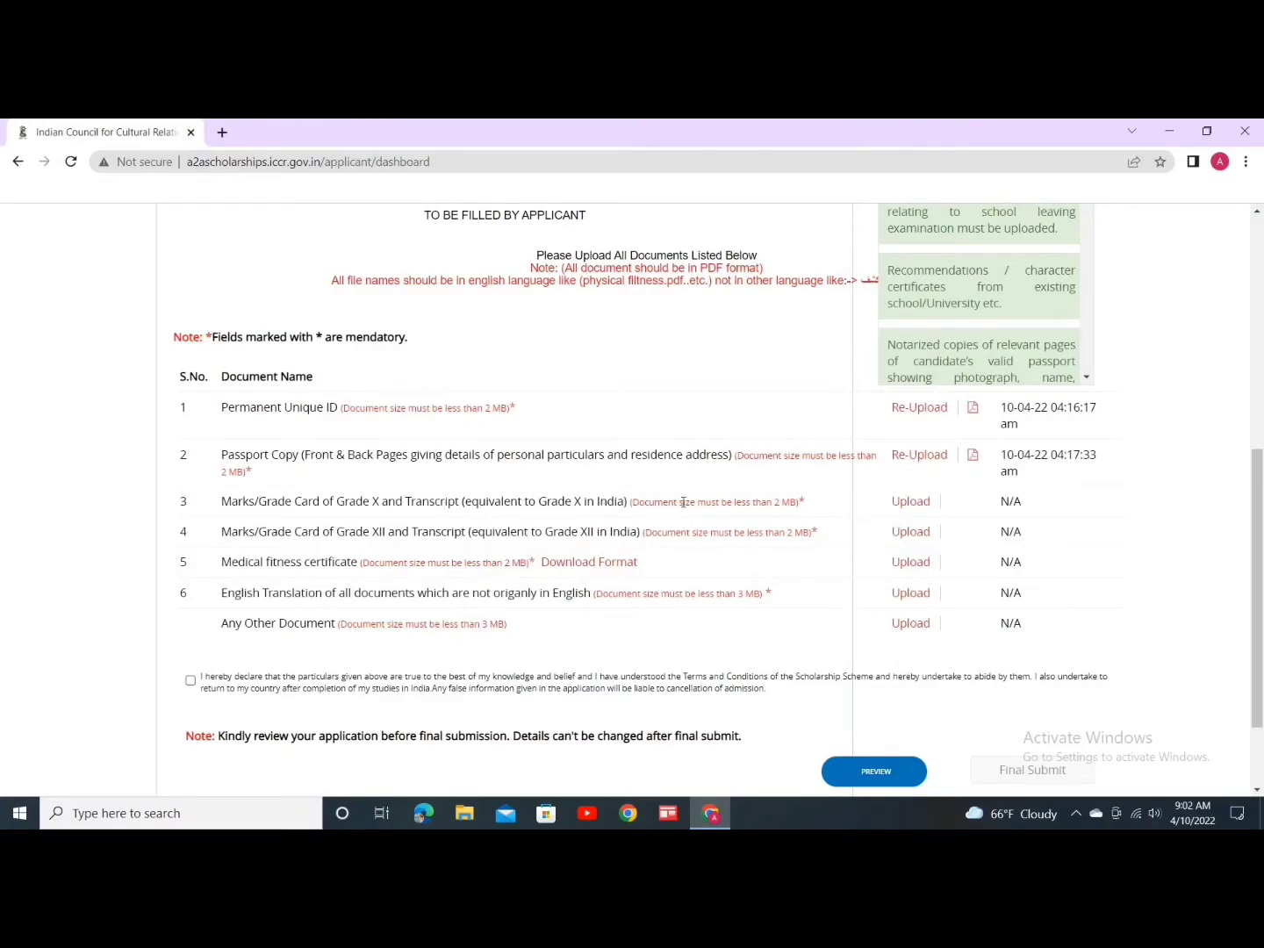
Step: Upload the Desktop 'pdf' file as the Grade X marks card in row 3
click(909, 504)
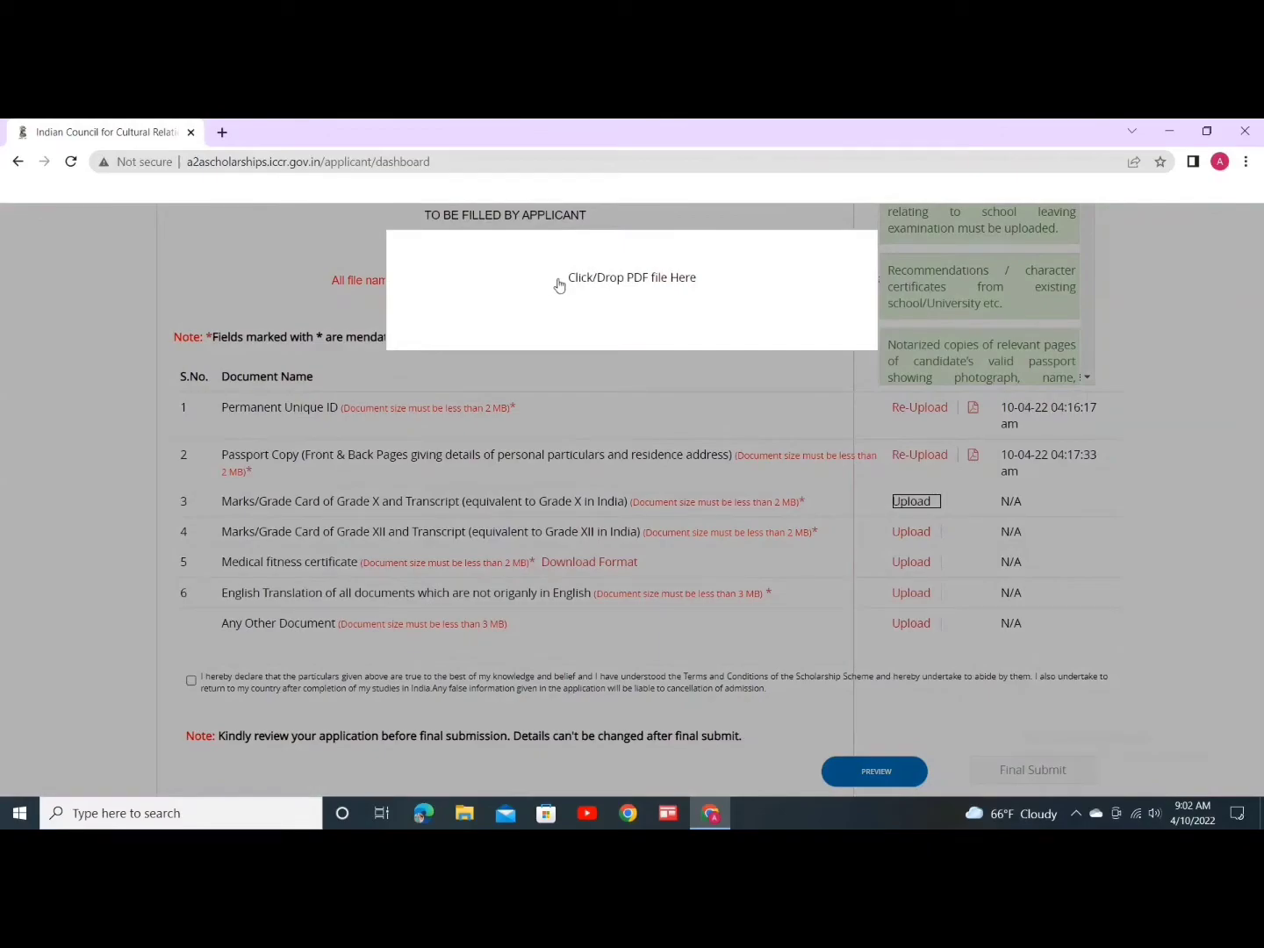
click(605, 286)
click(465, 359)
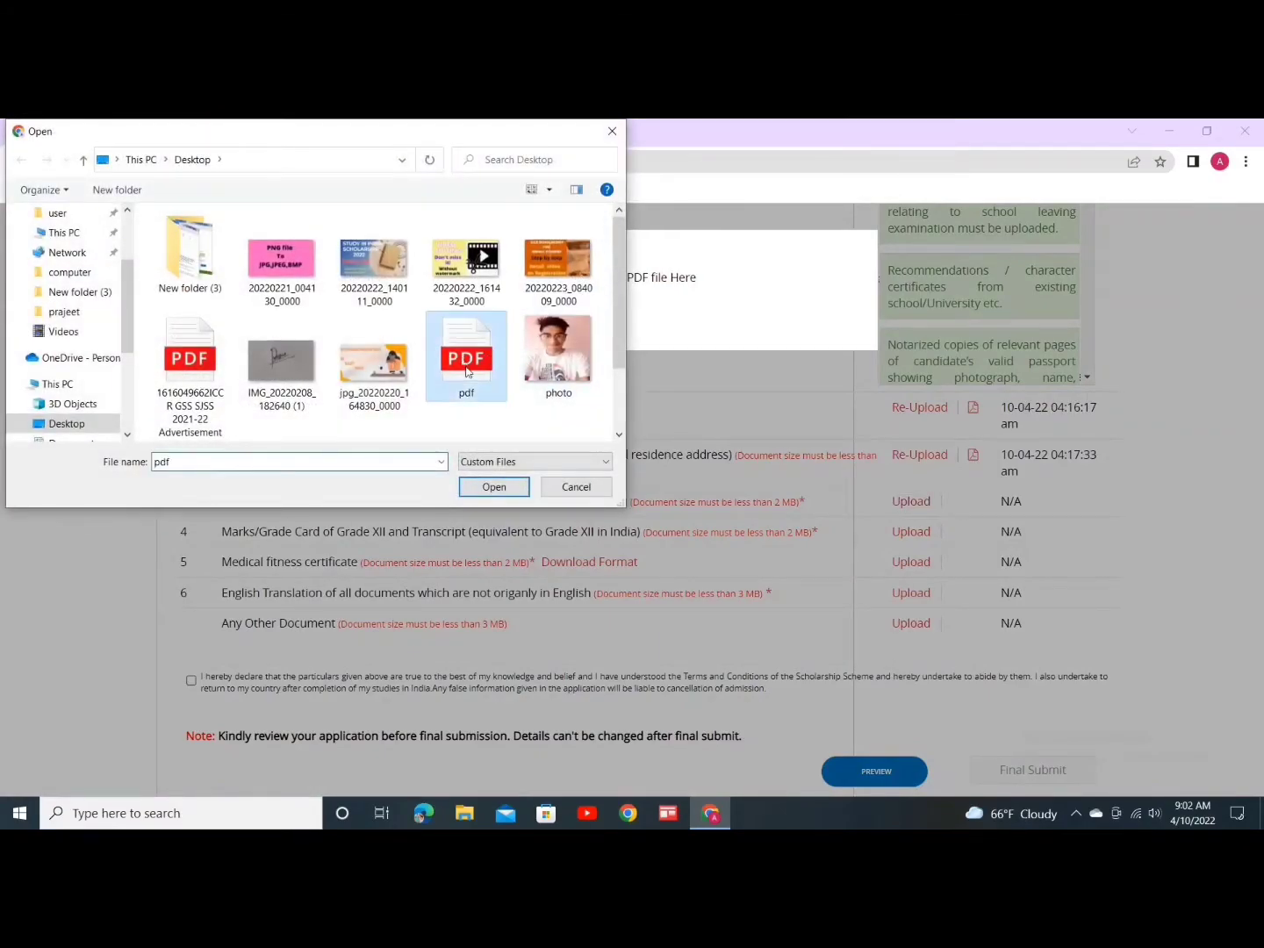
click(492, 485)
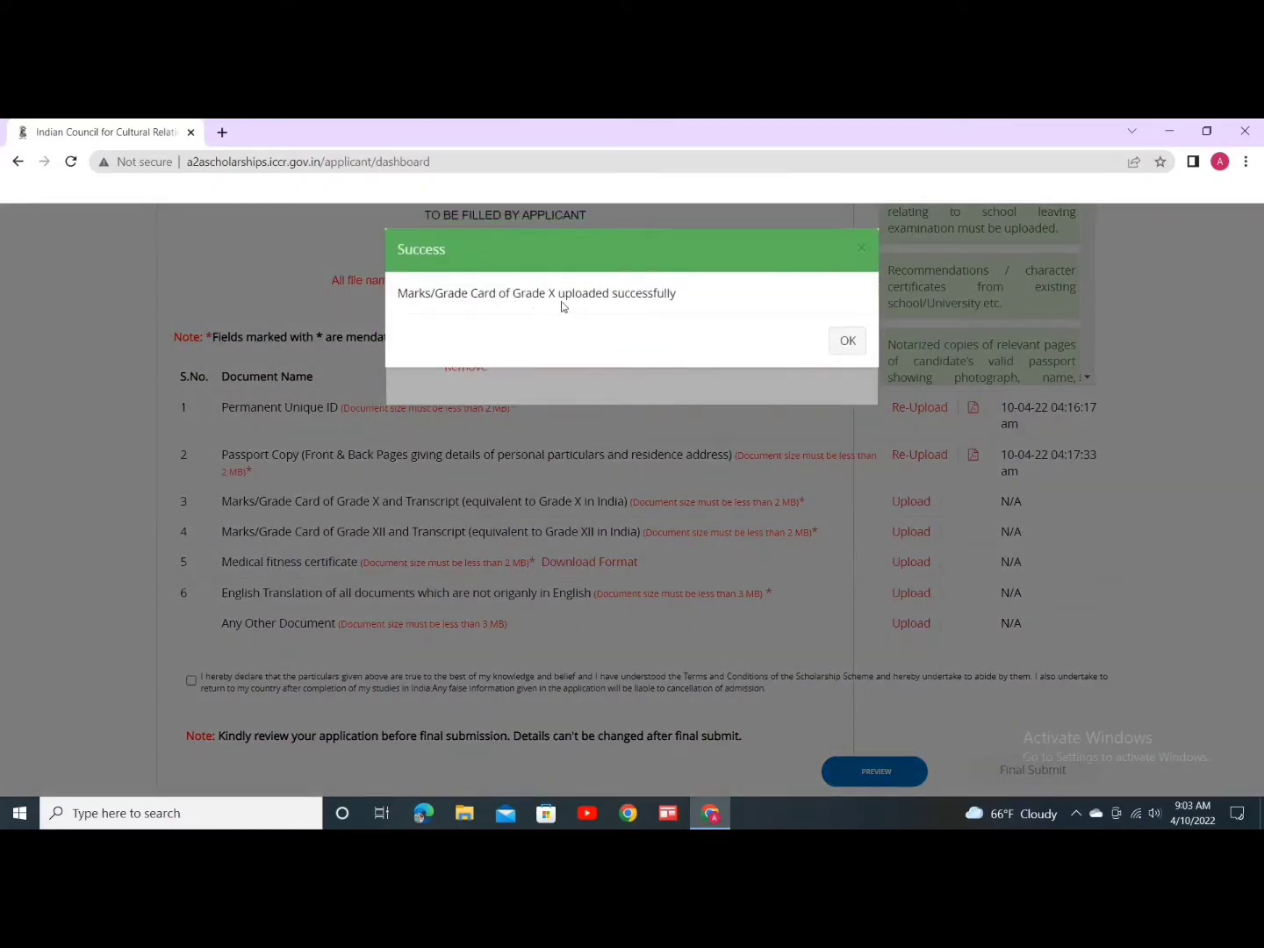
click(844, 346)
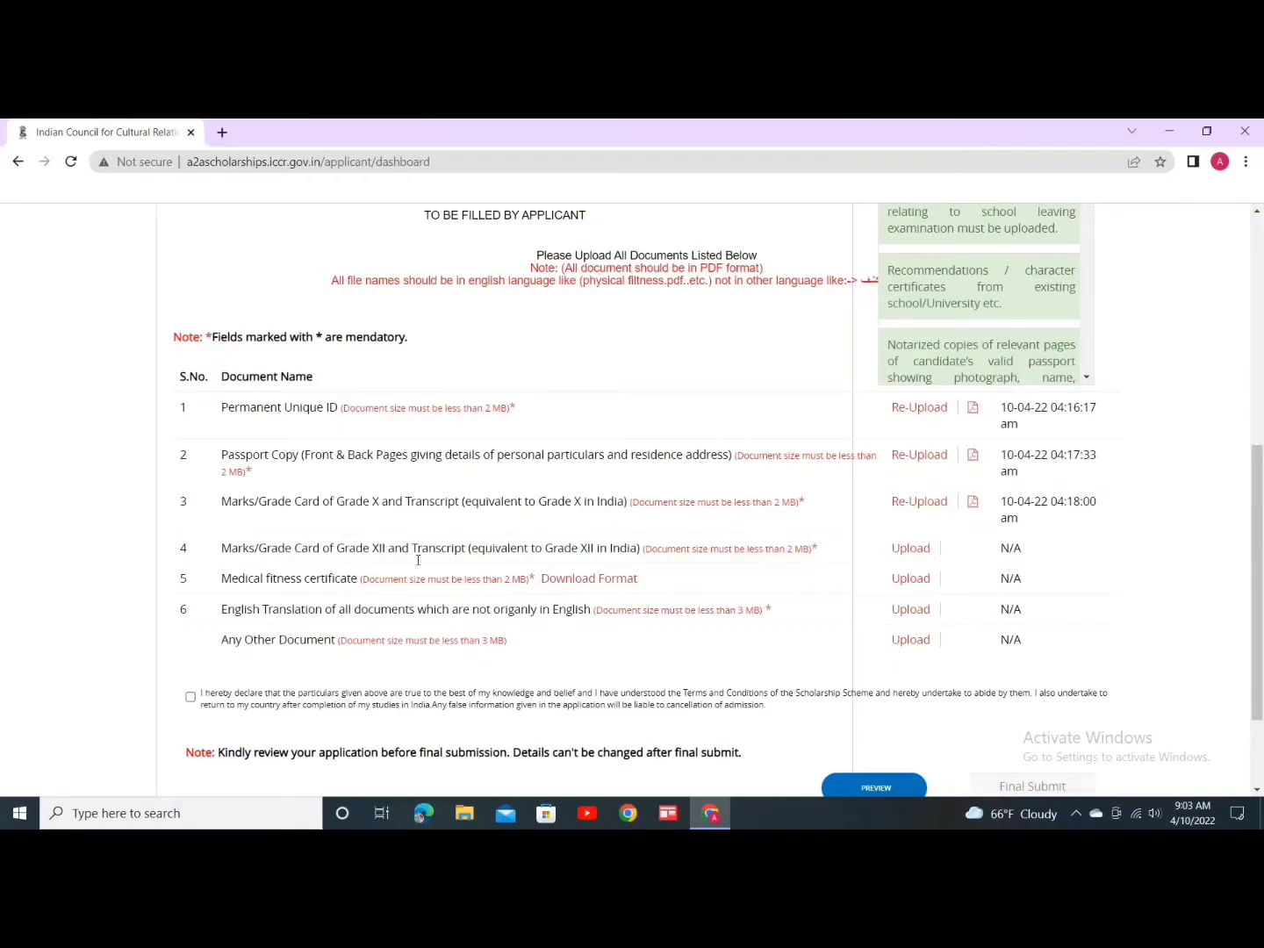
Step: Upload the Desktop 'pdf' file as the Grade XII marks card in row 4
click(911, 548)
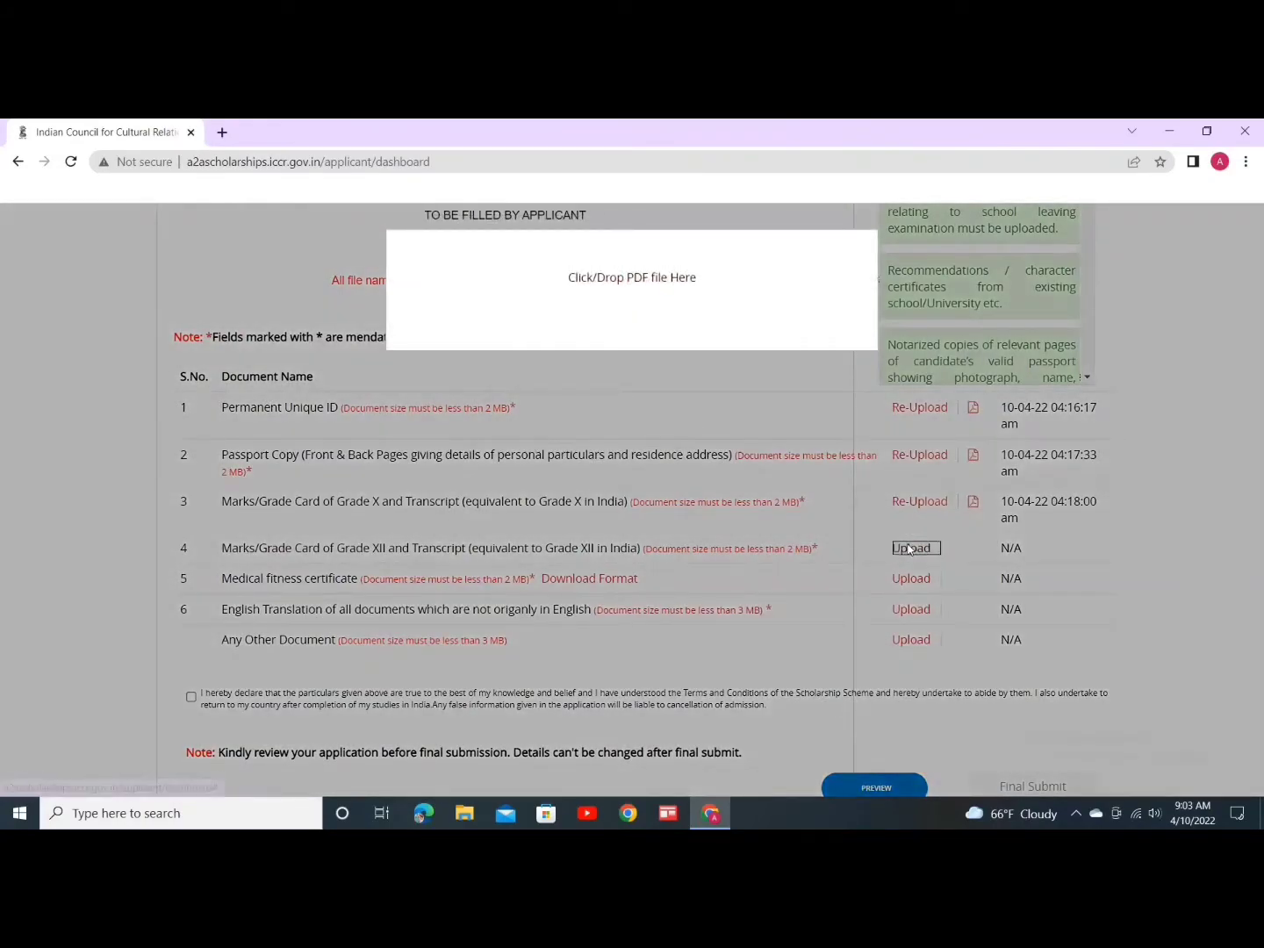
click(637, 282)
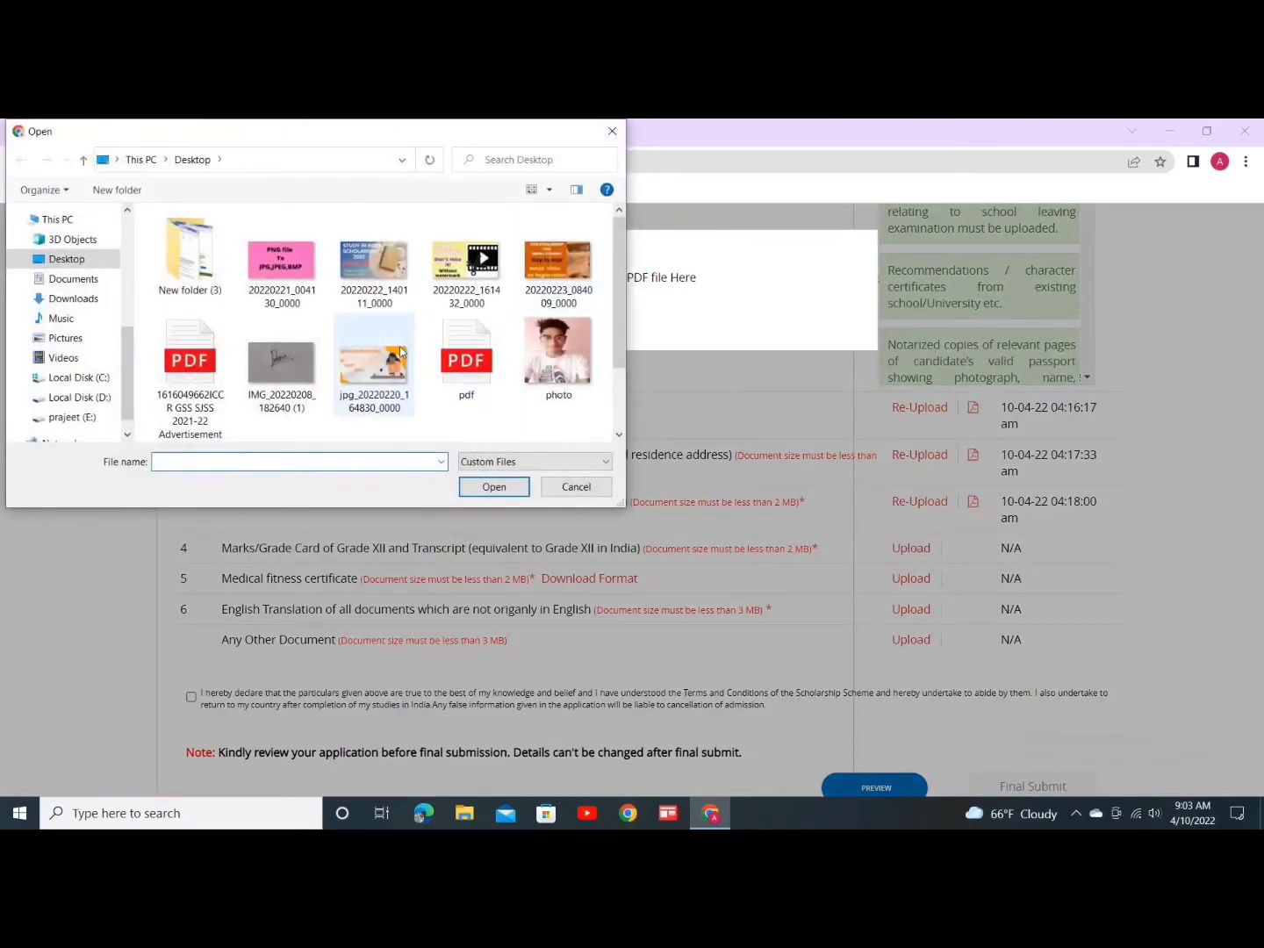
click(461, 364)
click(502, 485)
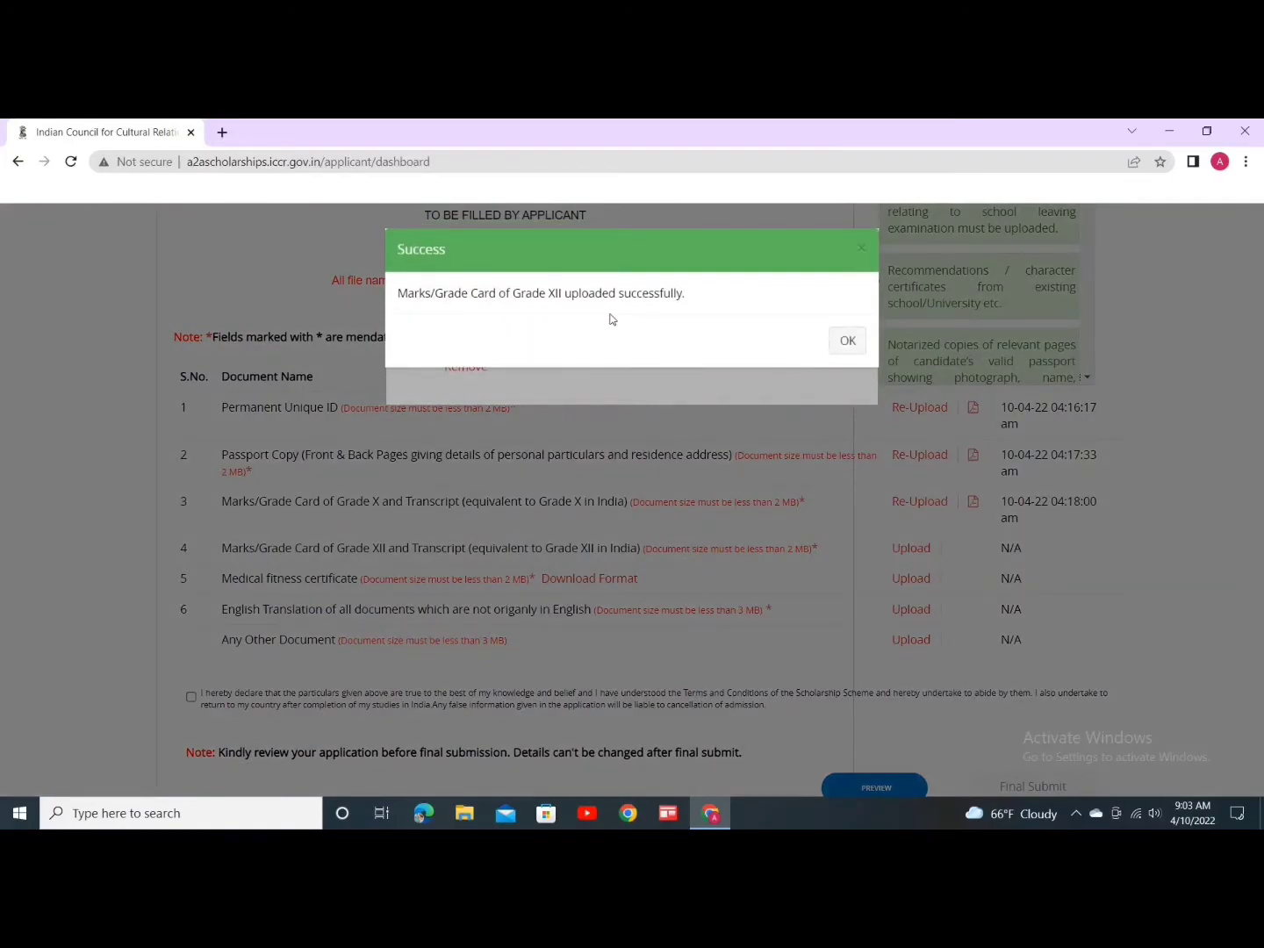
click(847, 341)
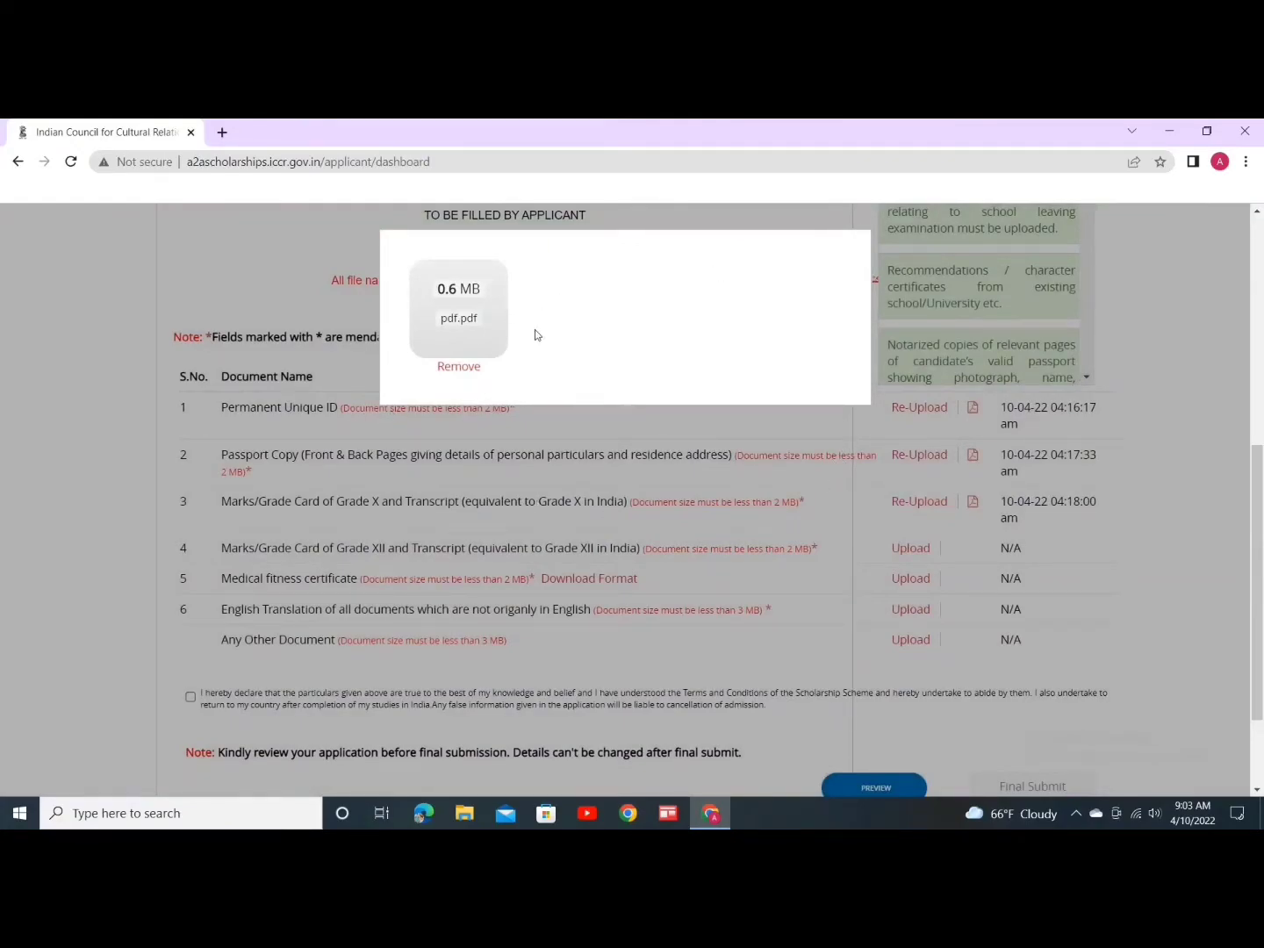
click(988, 575)
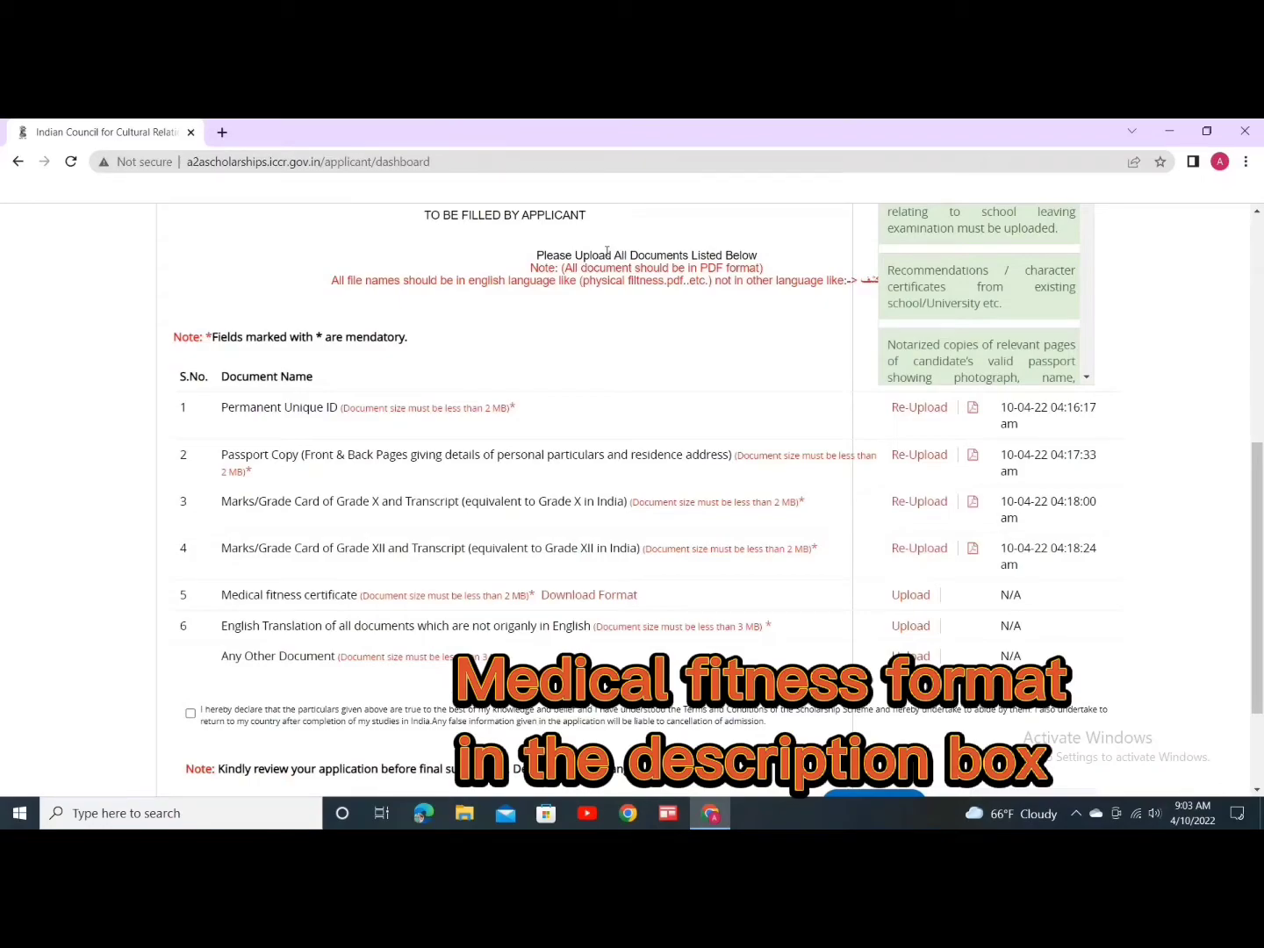
Step: Upload the Desktop 'pdf' file as the medical fitness certificate in row 5
click(910, 597)
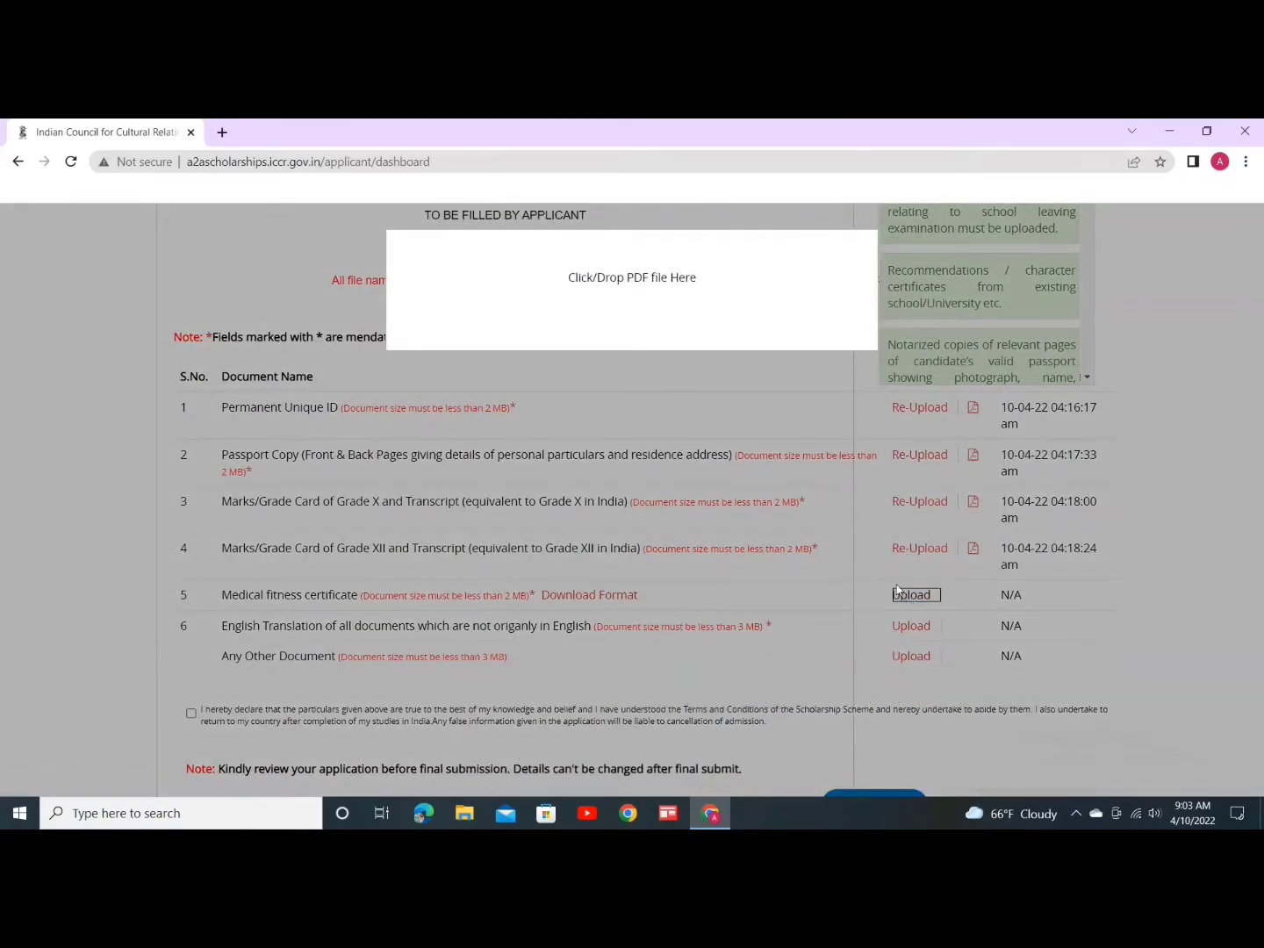
click(627, 275)
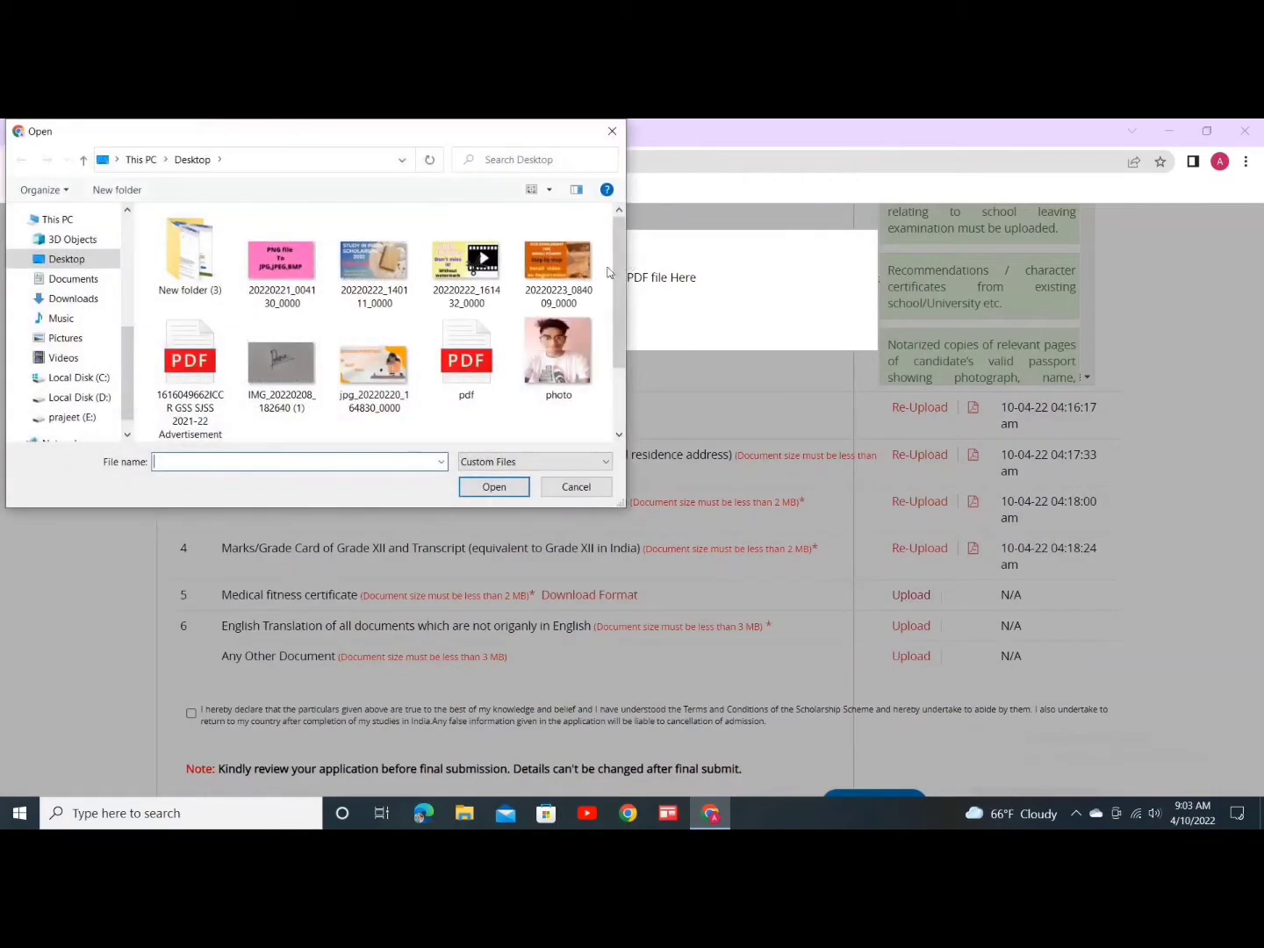
click(465, 344)
click(484, 490)
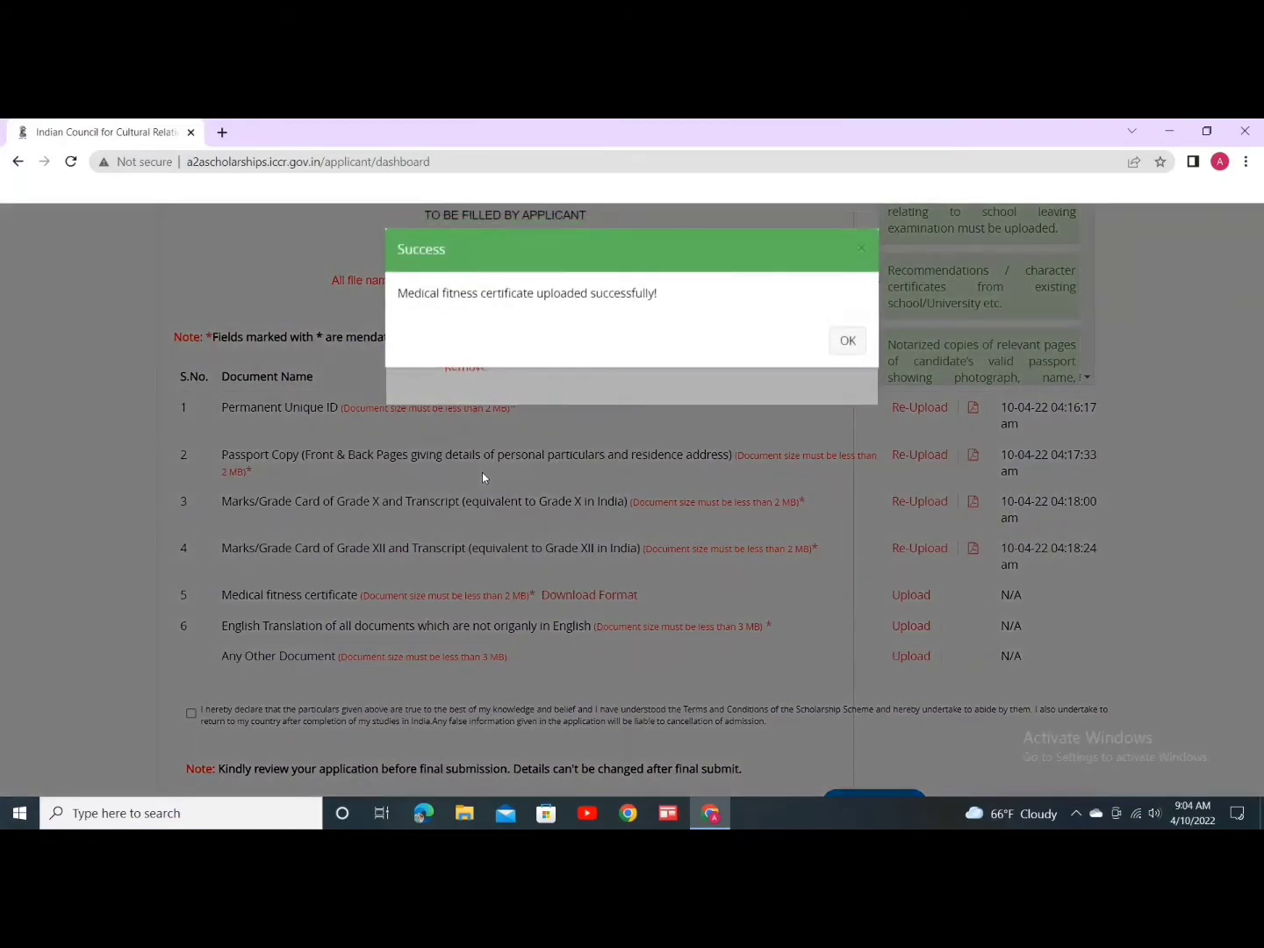
click(833, 349)
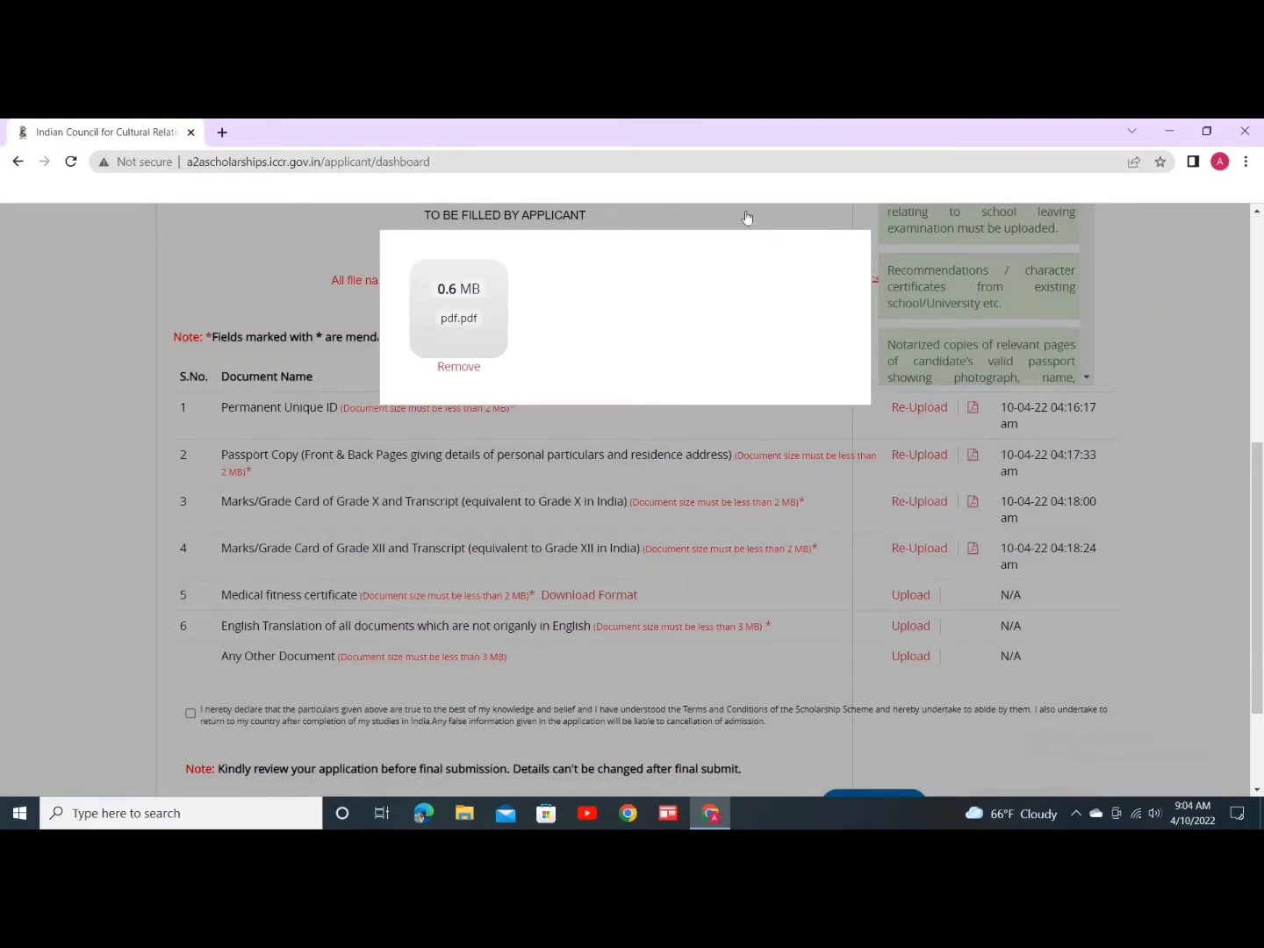
click(747, 219)
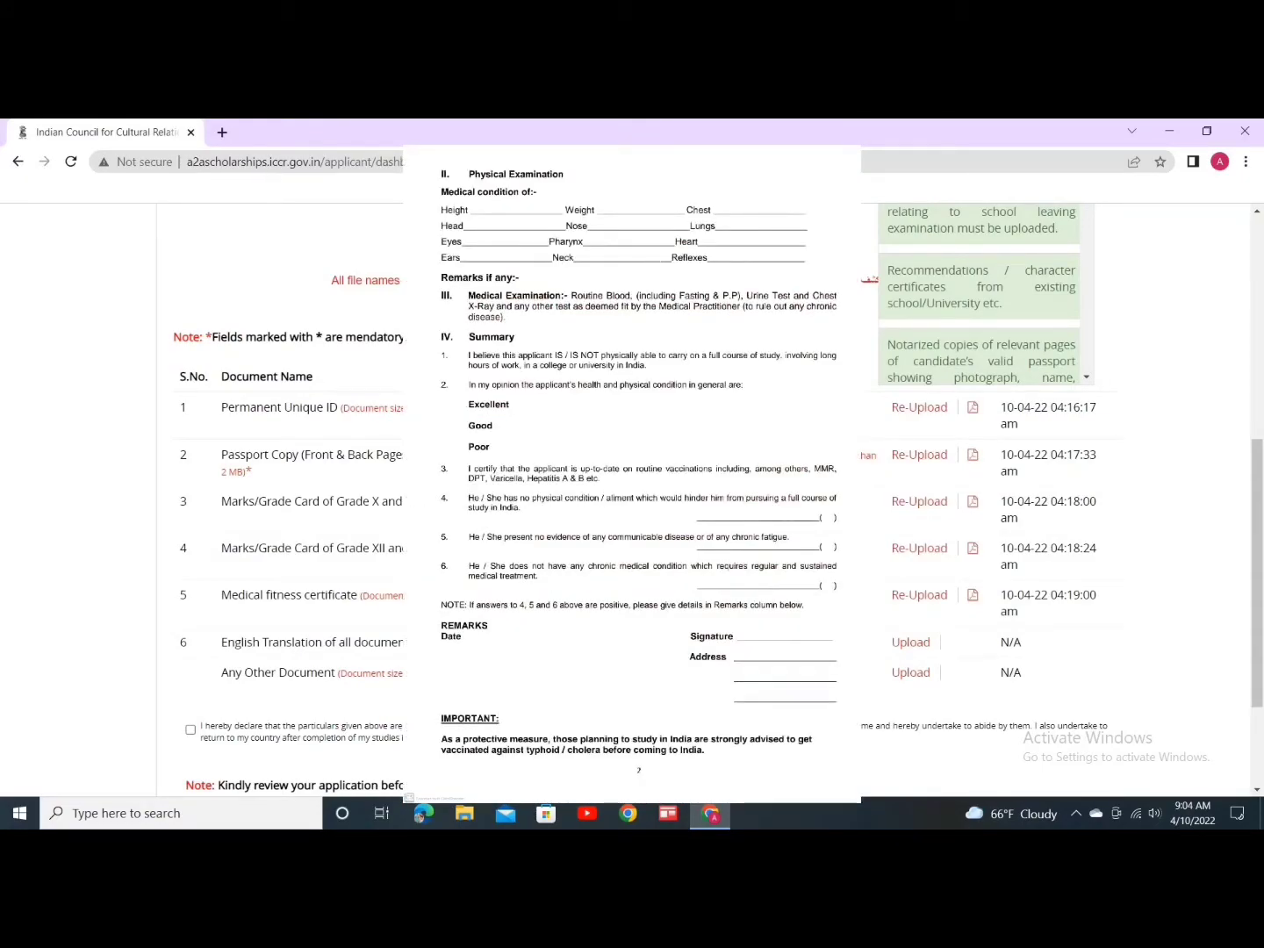
scroll(591, 628, down, 1)
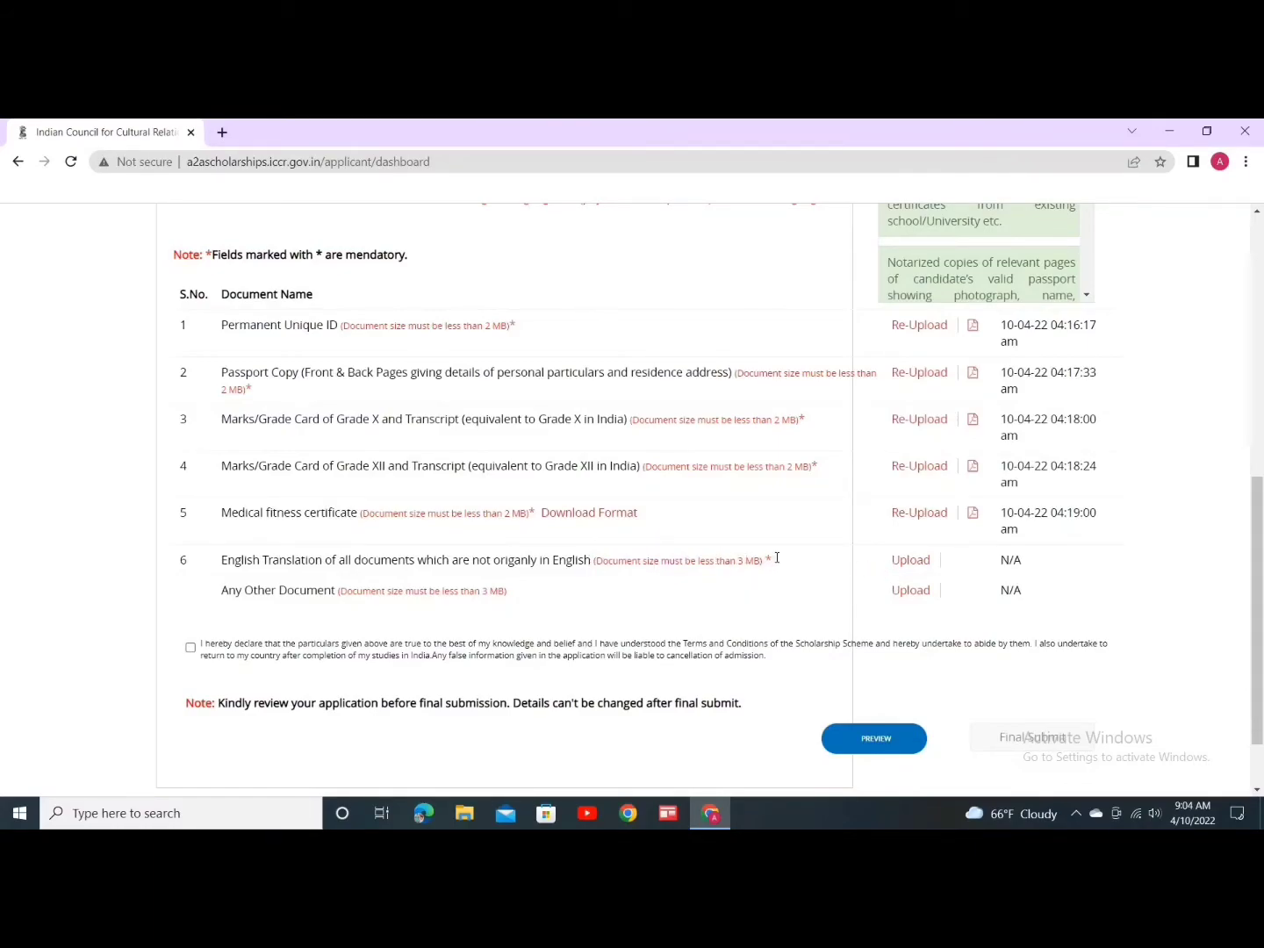
Step: Upload the Desktop 'pdf' file as the English translation document in row 6
click(899, 560)
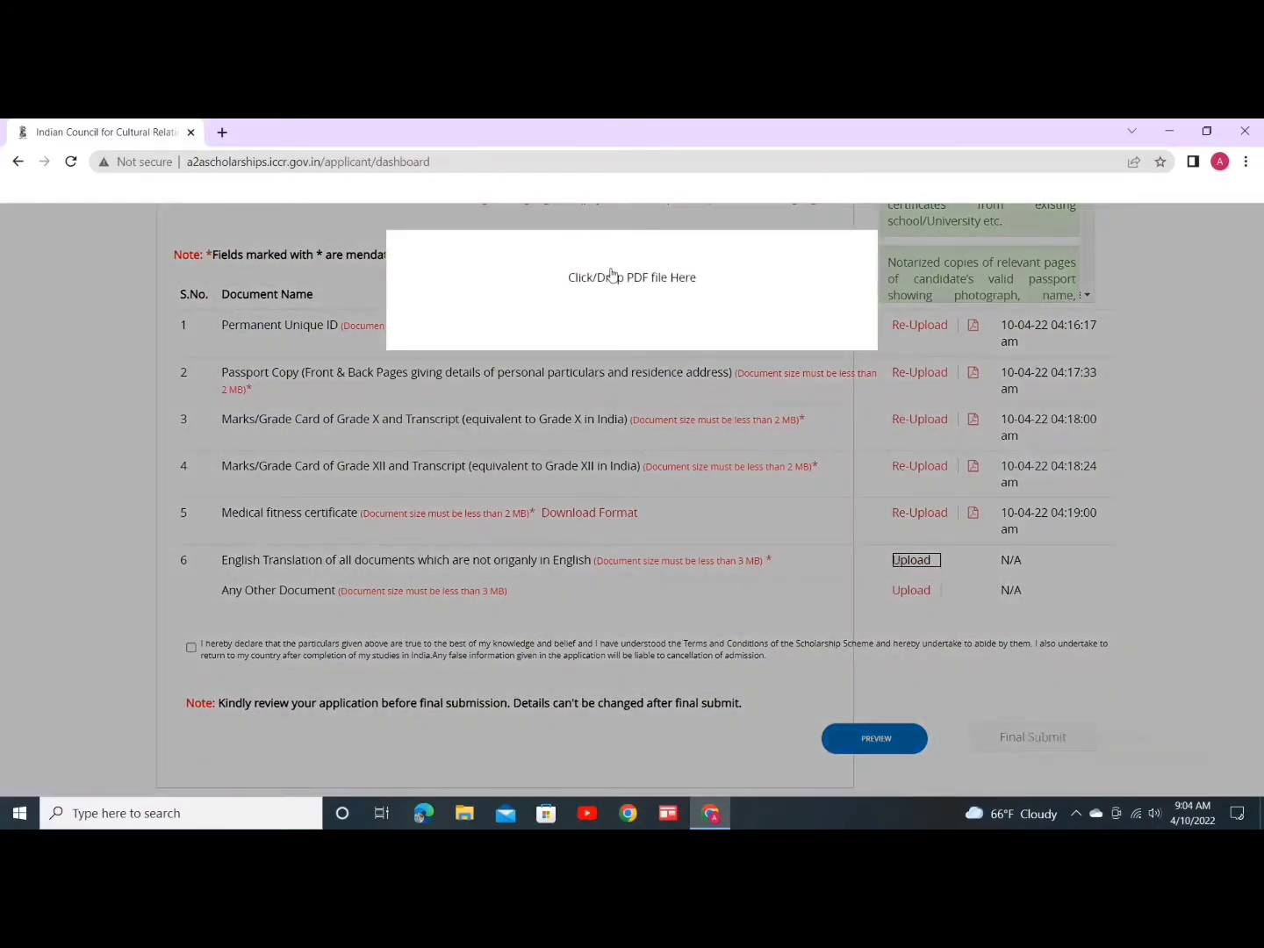
click(613, 274)
click(474, 391)
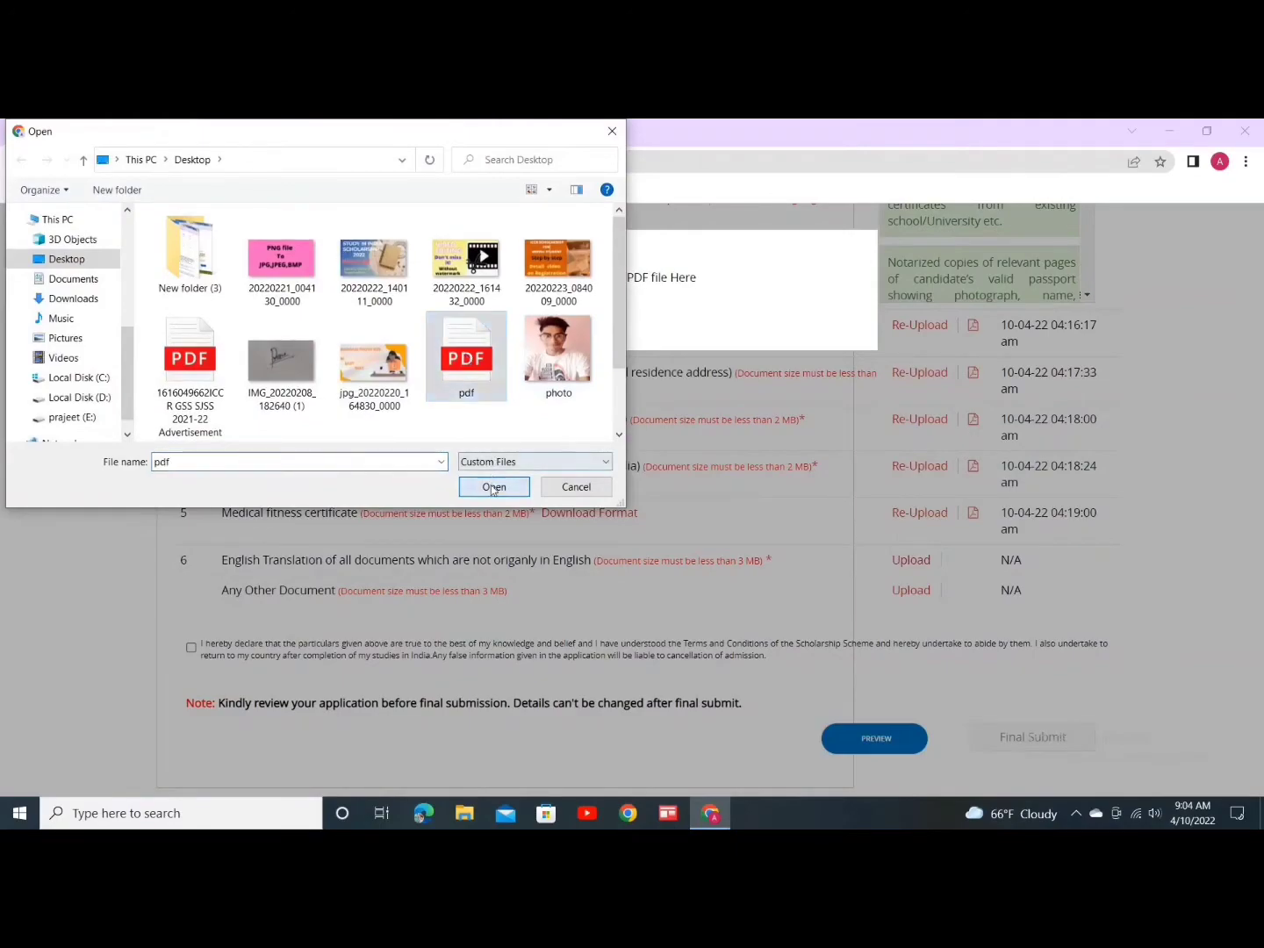
click(491, 485)
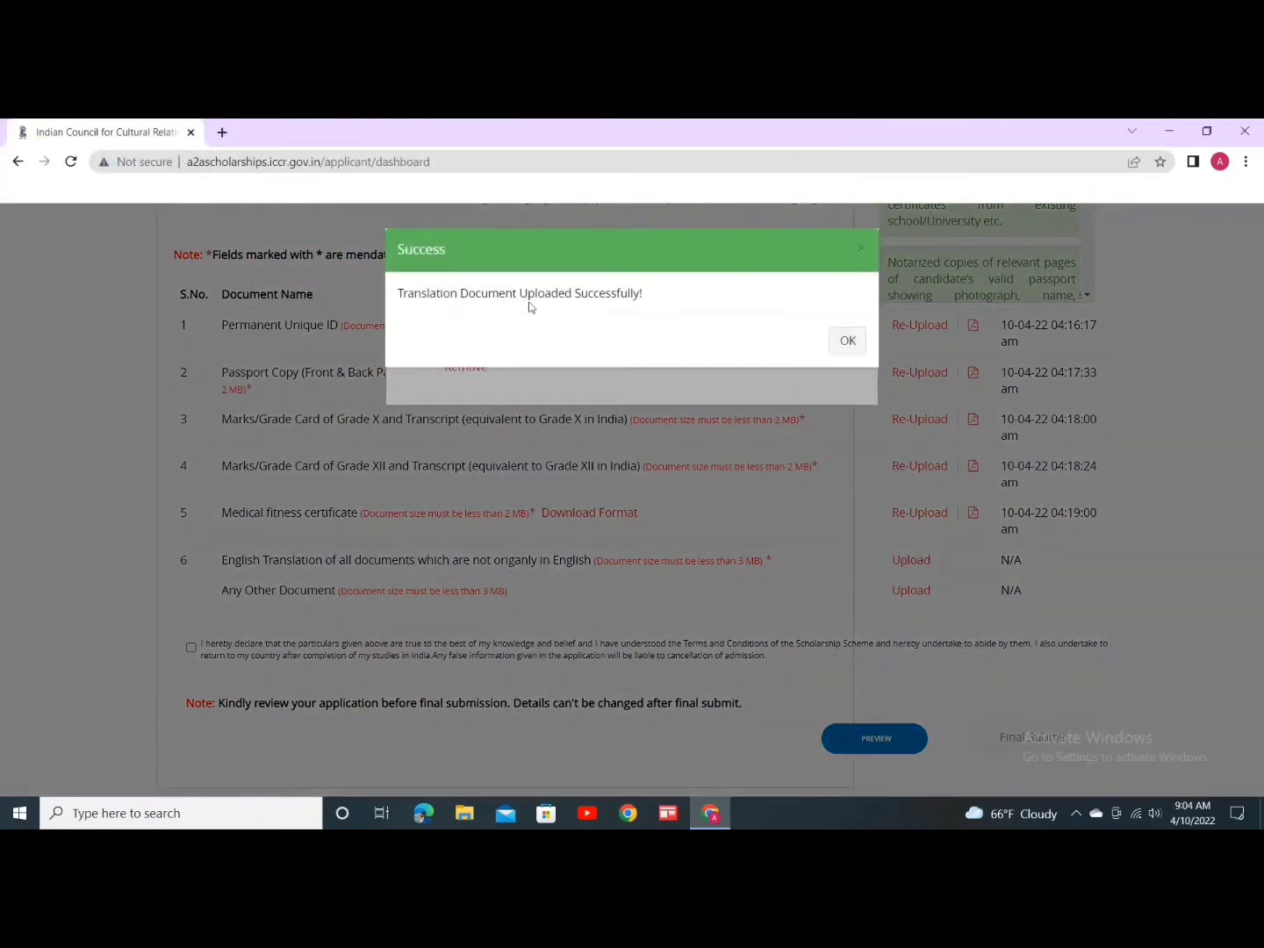
click(841, 343)
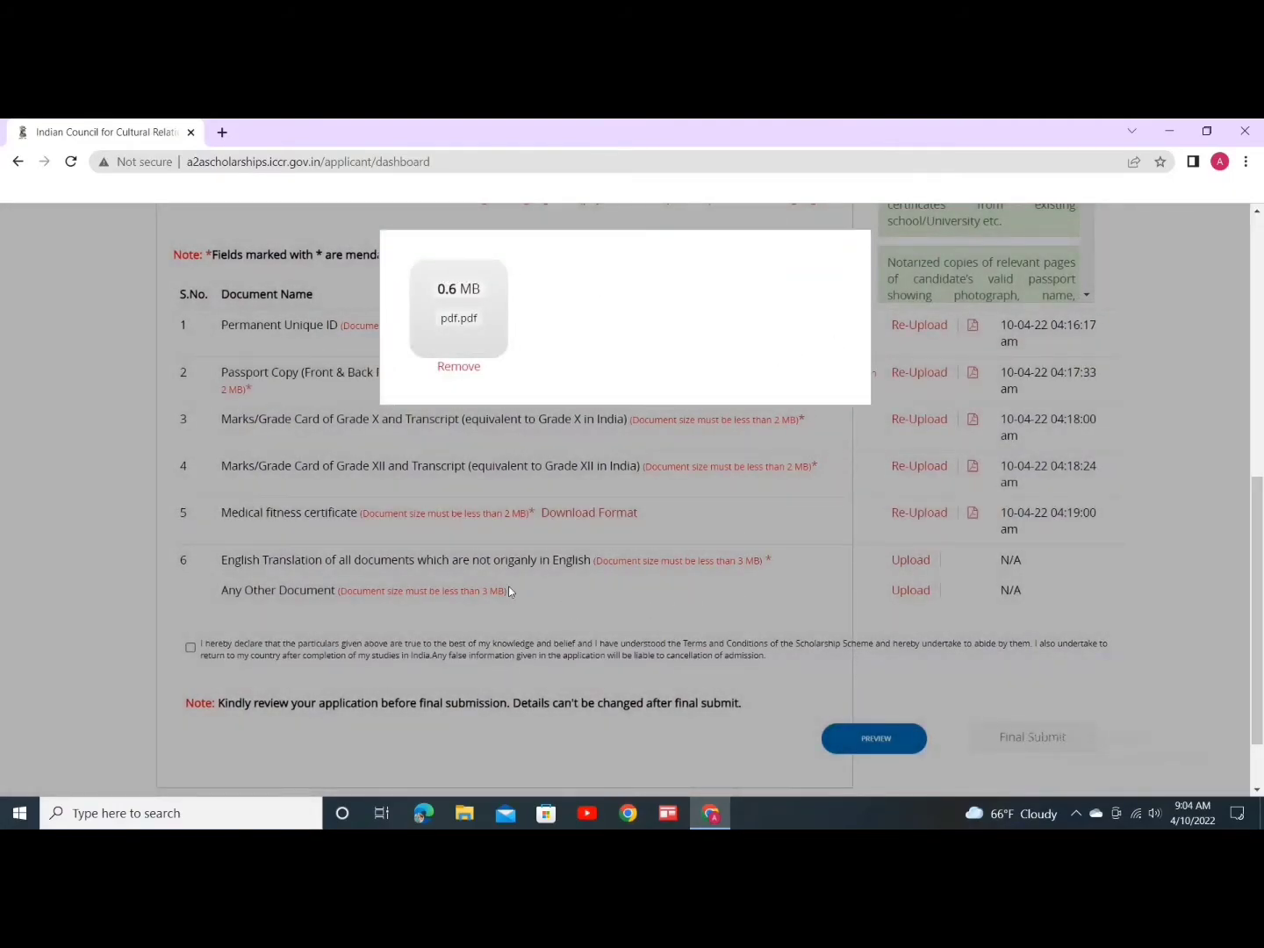
click(484, 604)
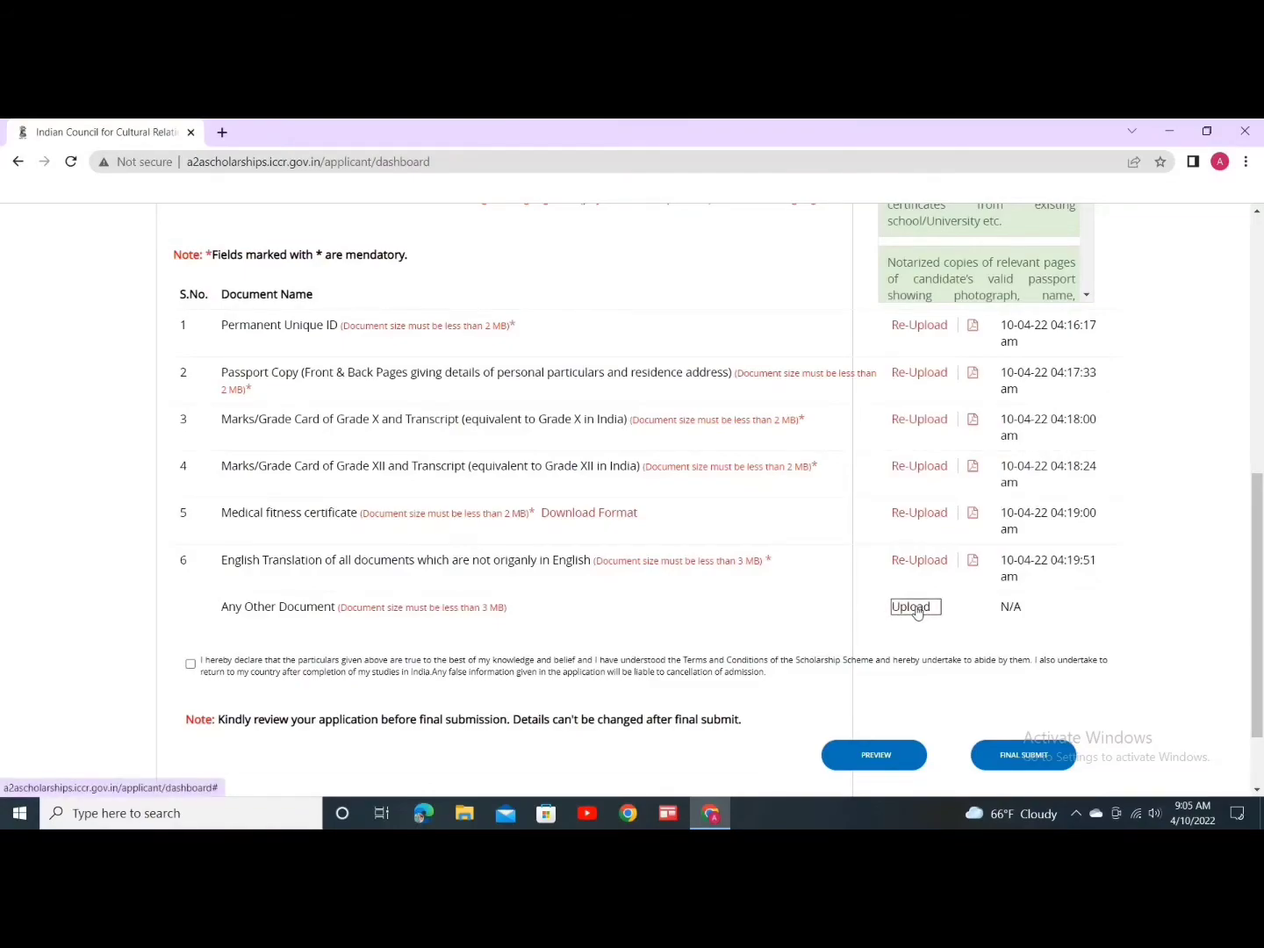
scroll(926, 522, down, 1)
Step: Upload the 'pdf' file from the Desktop as the Any Other Document
click(911, 503)
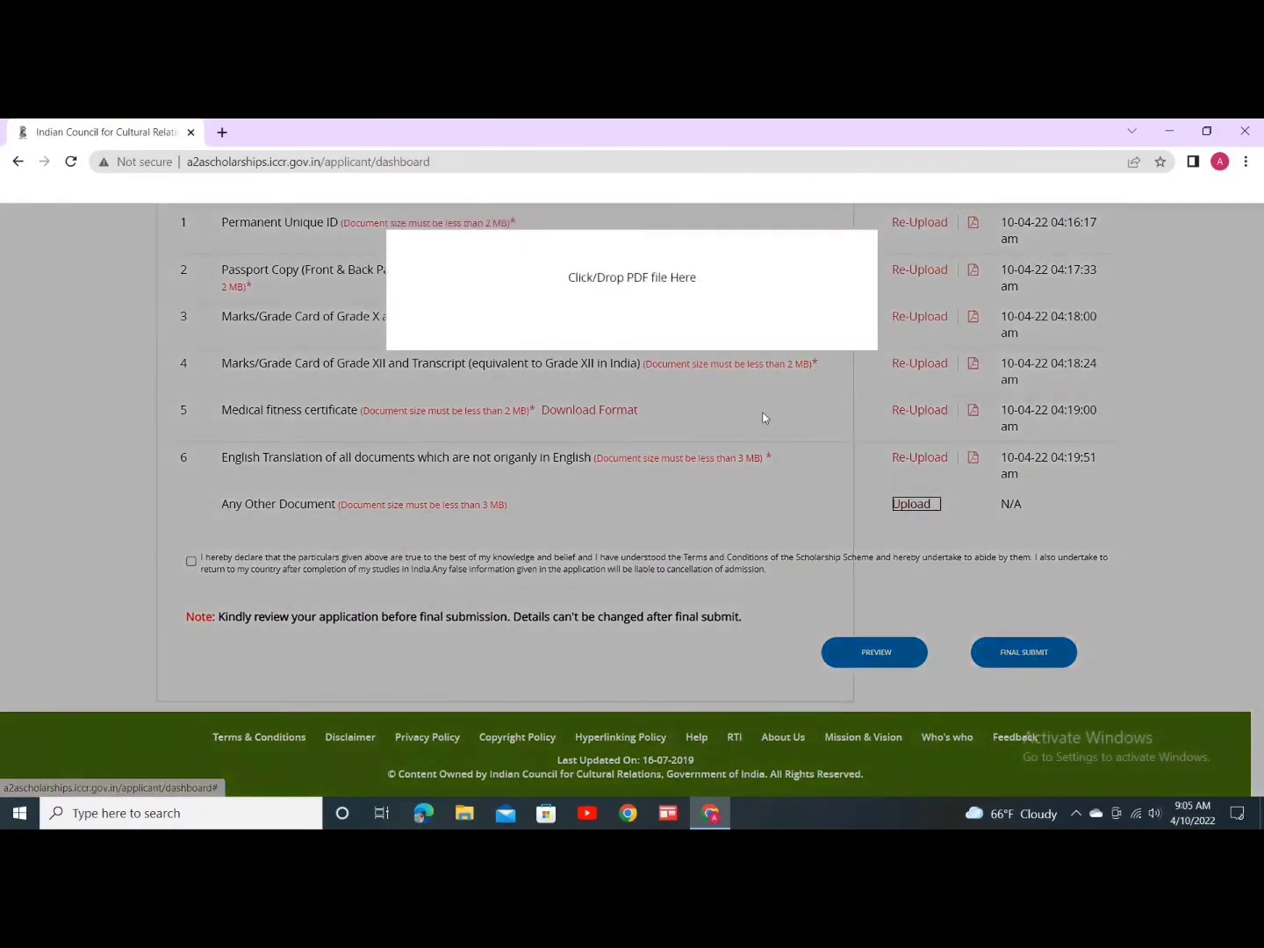
click(767, 339)
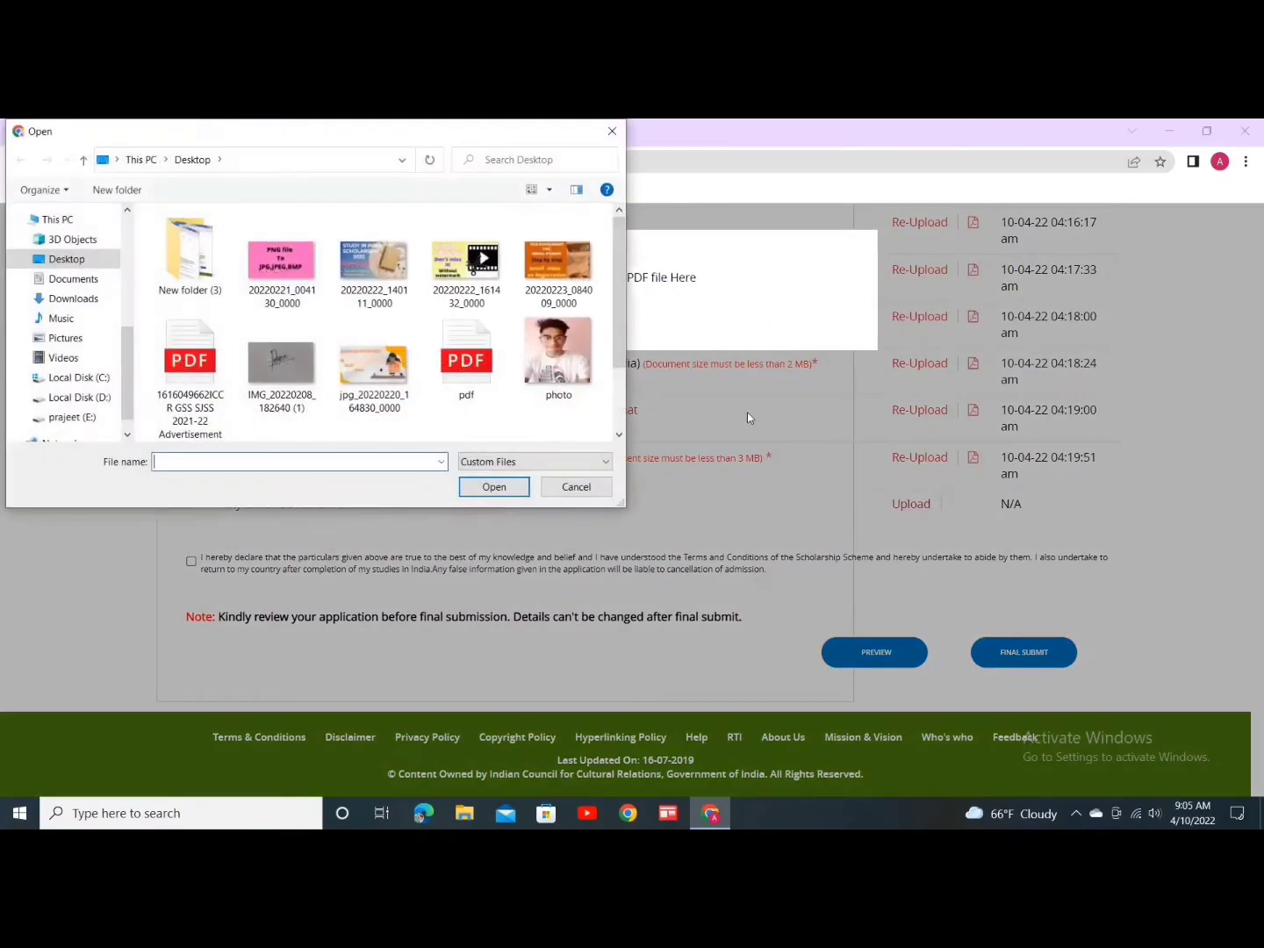
click(466, 359)
click(496, 487)
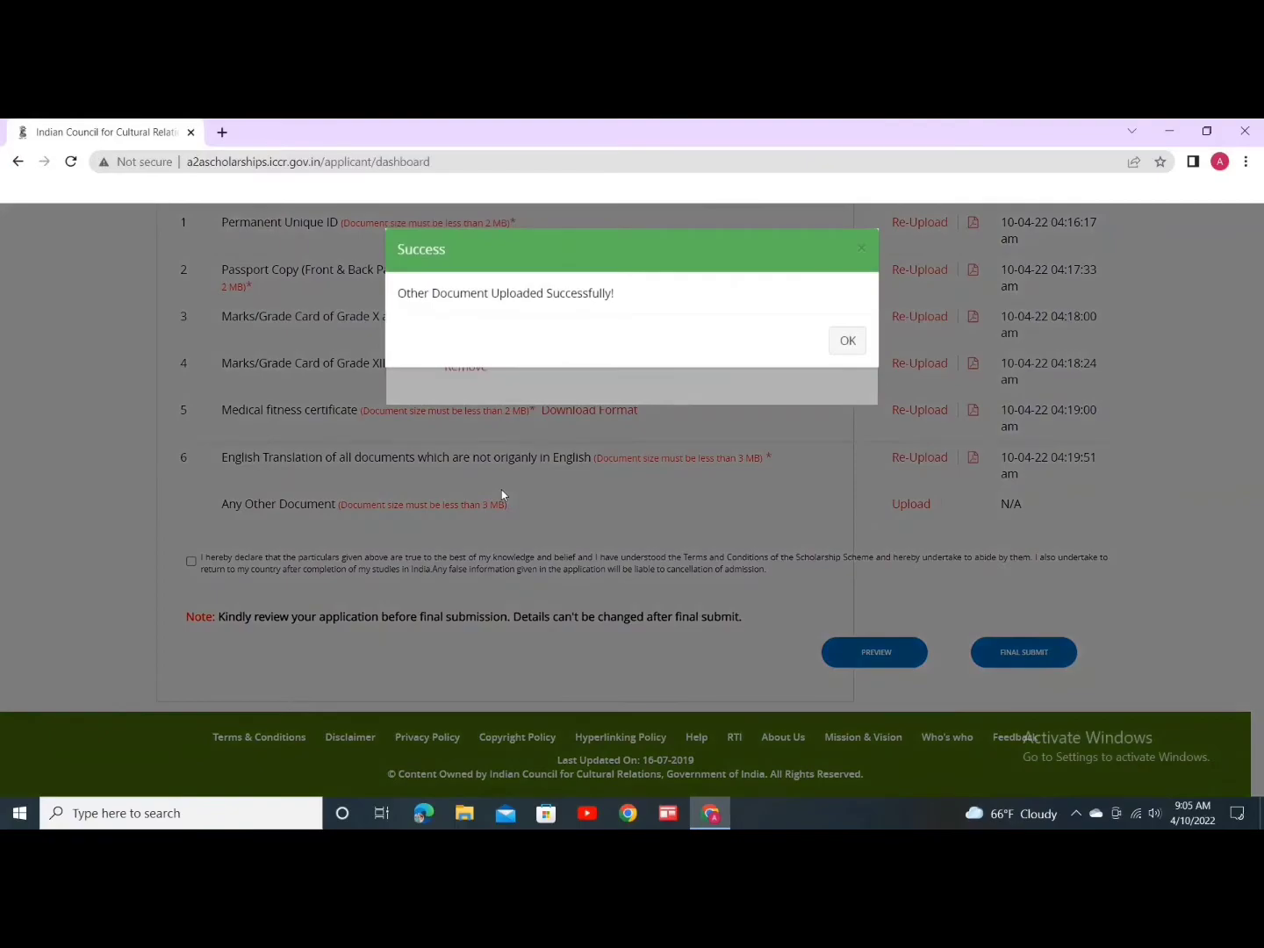
click(862, 344)
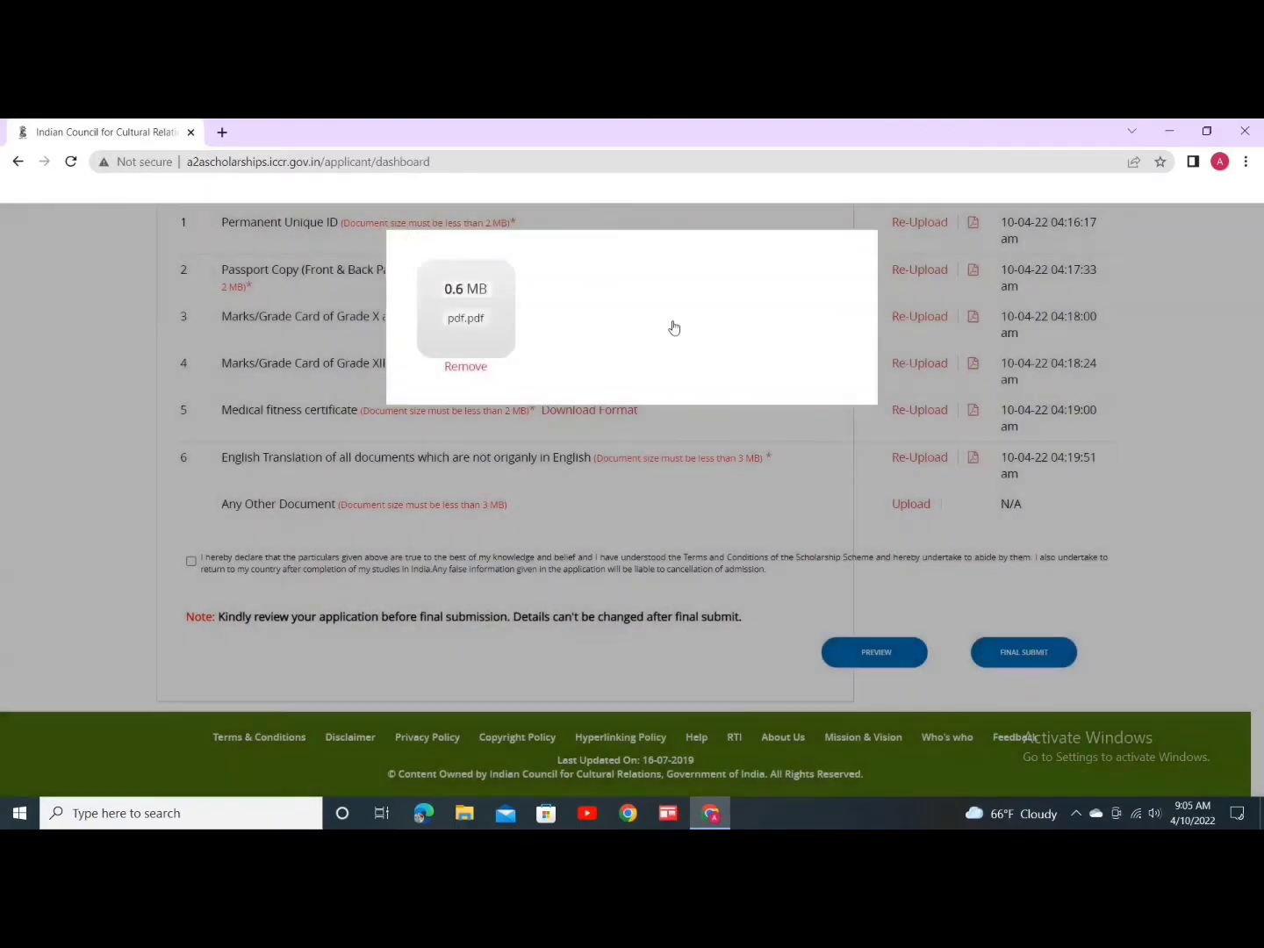
click(945, 387)
Step: Tick the applicant's declaration checkbox
click(190, 578)
scroll(474, 510, up, 3)
scroll(497, 529, down, 1)
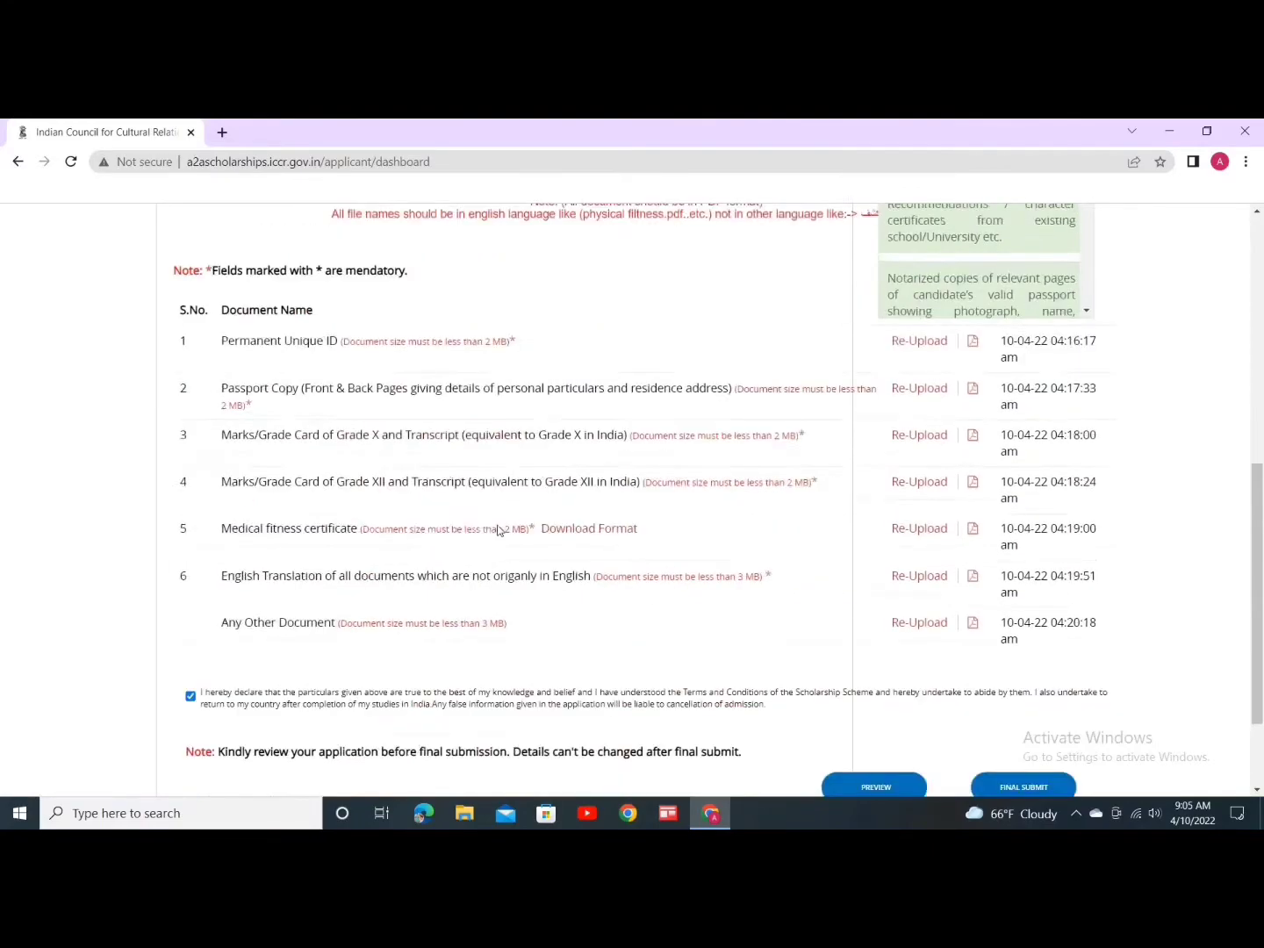
scroll(498, 529, down, 1)
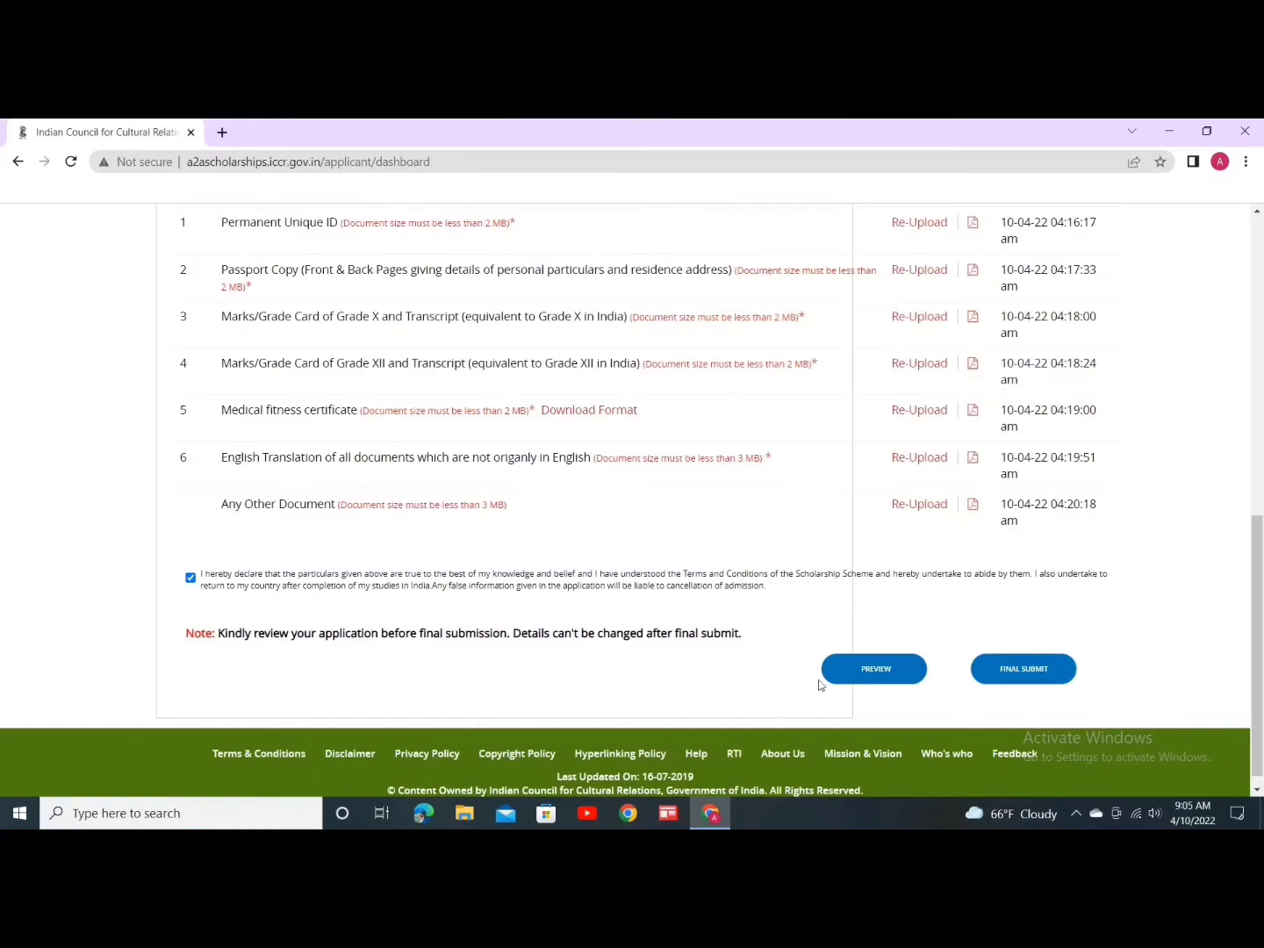
Step: Open the PREVIEW in a new tab and scroll down to the All Documents table
click(859, 668)
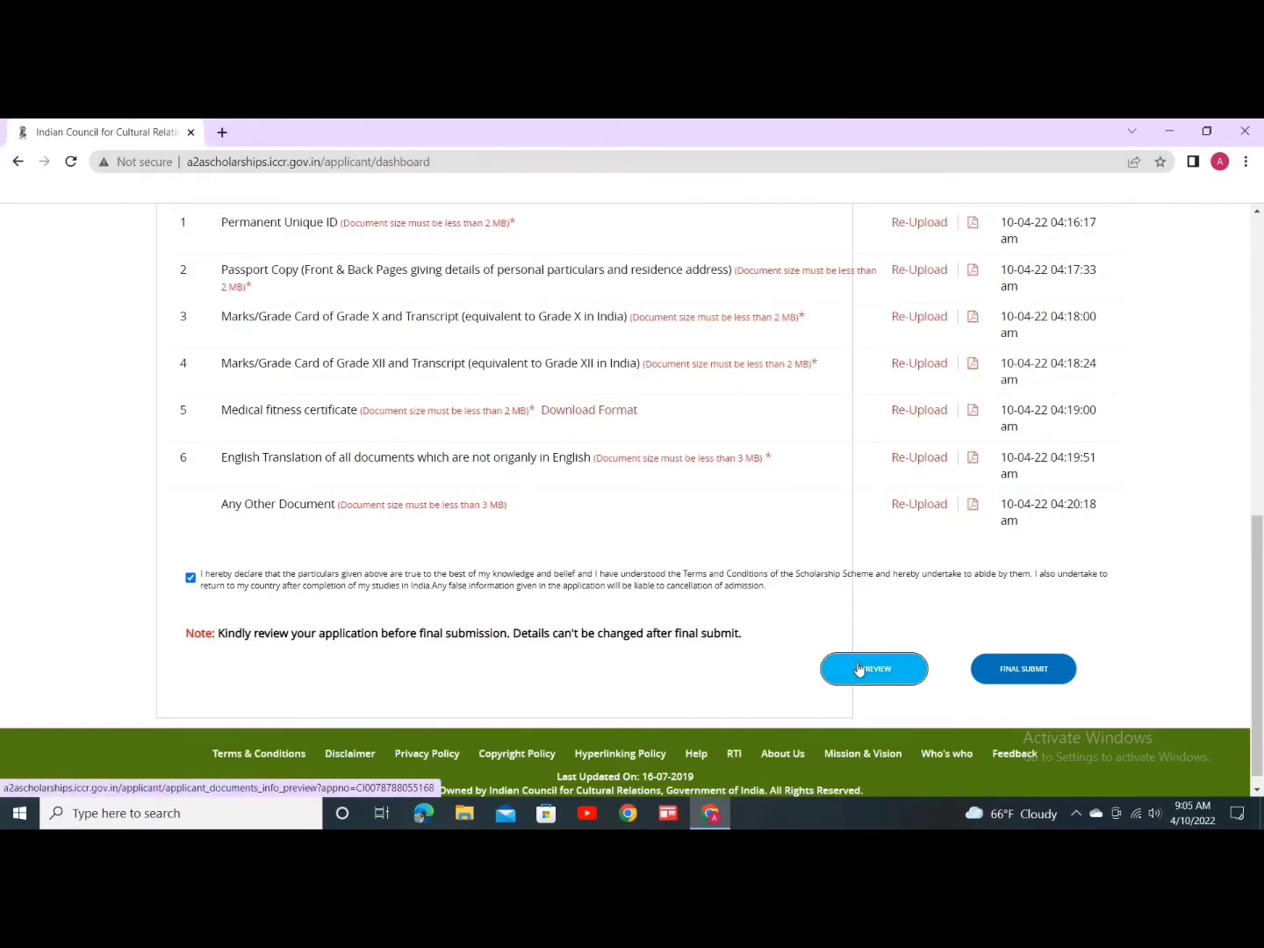
click(859, 669)
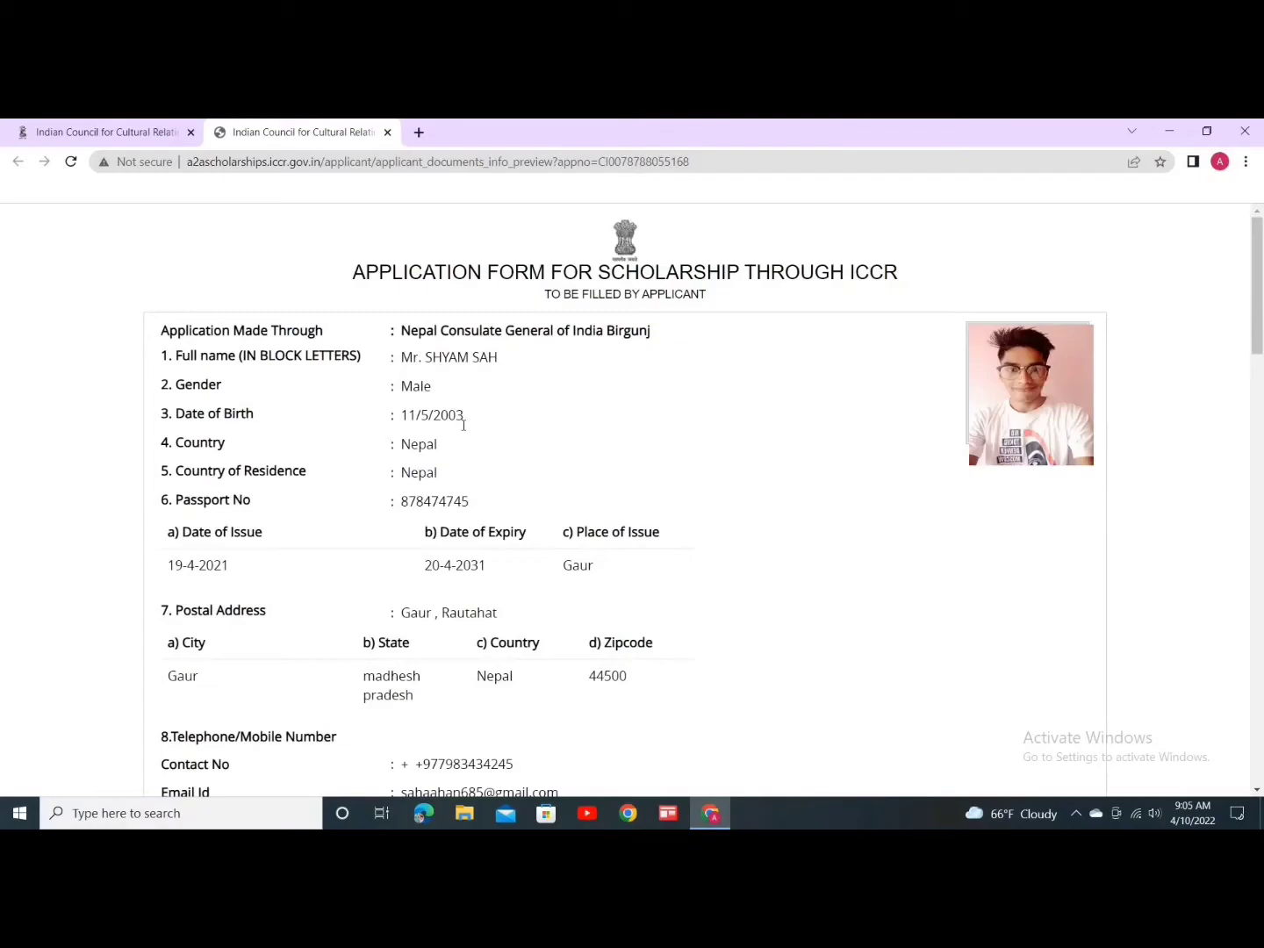
scroll(395, 422, down, 1)
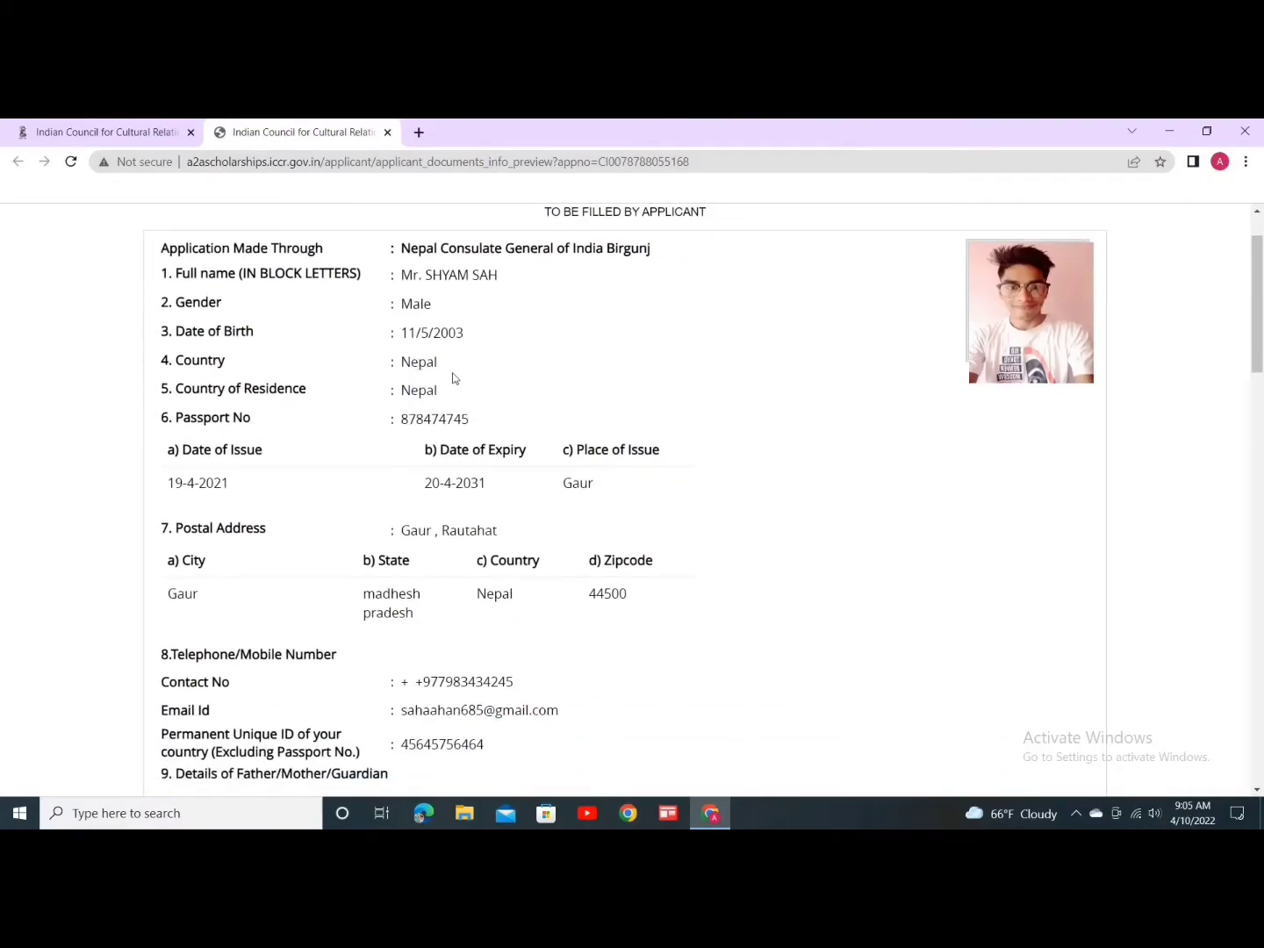
scroll(495, 478, down, 1)
scroll(502, 487, down, 1)
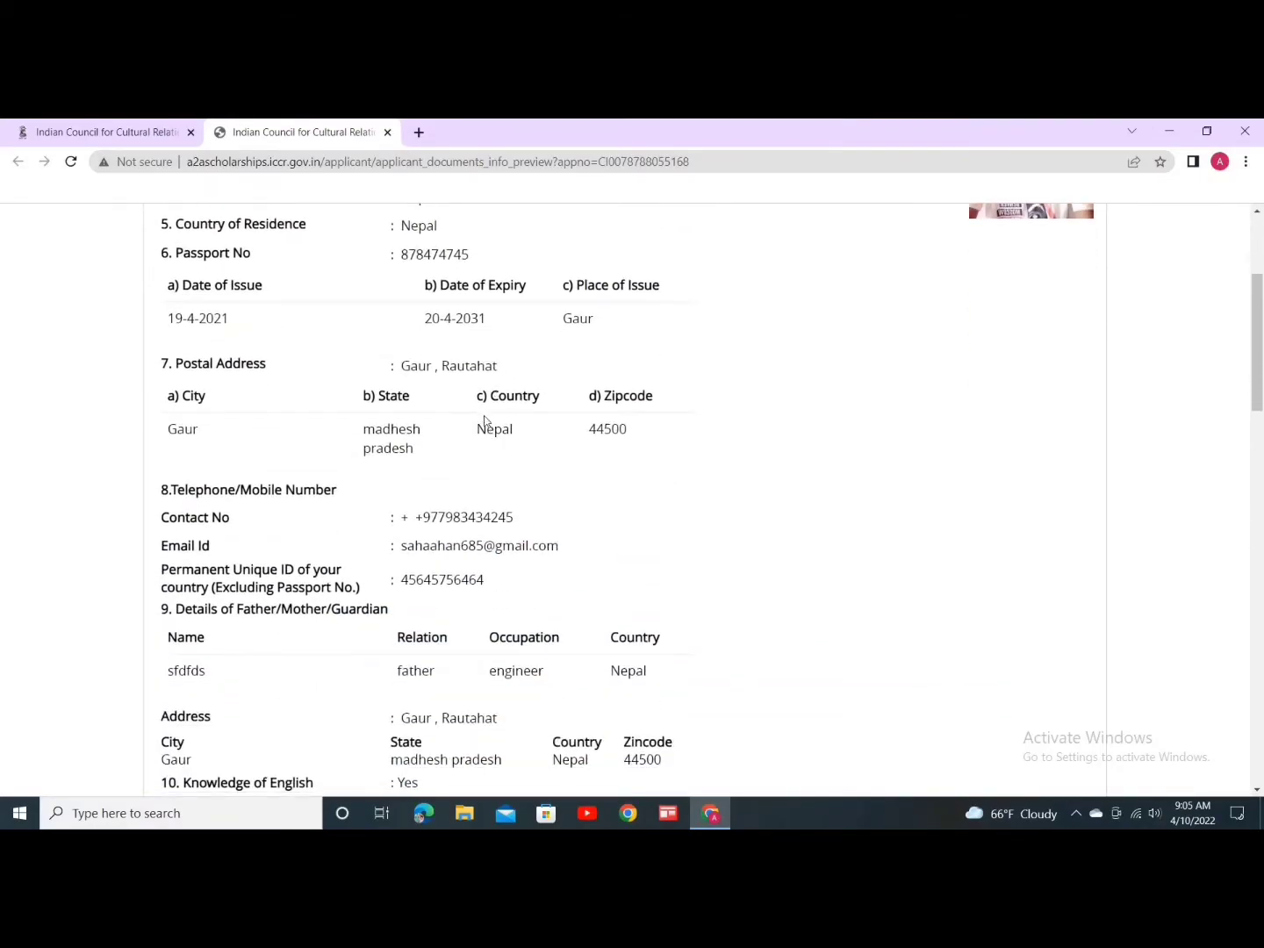
scroll(485, 421, down, 2)
scroll(358, 445, down, 2)
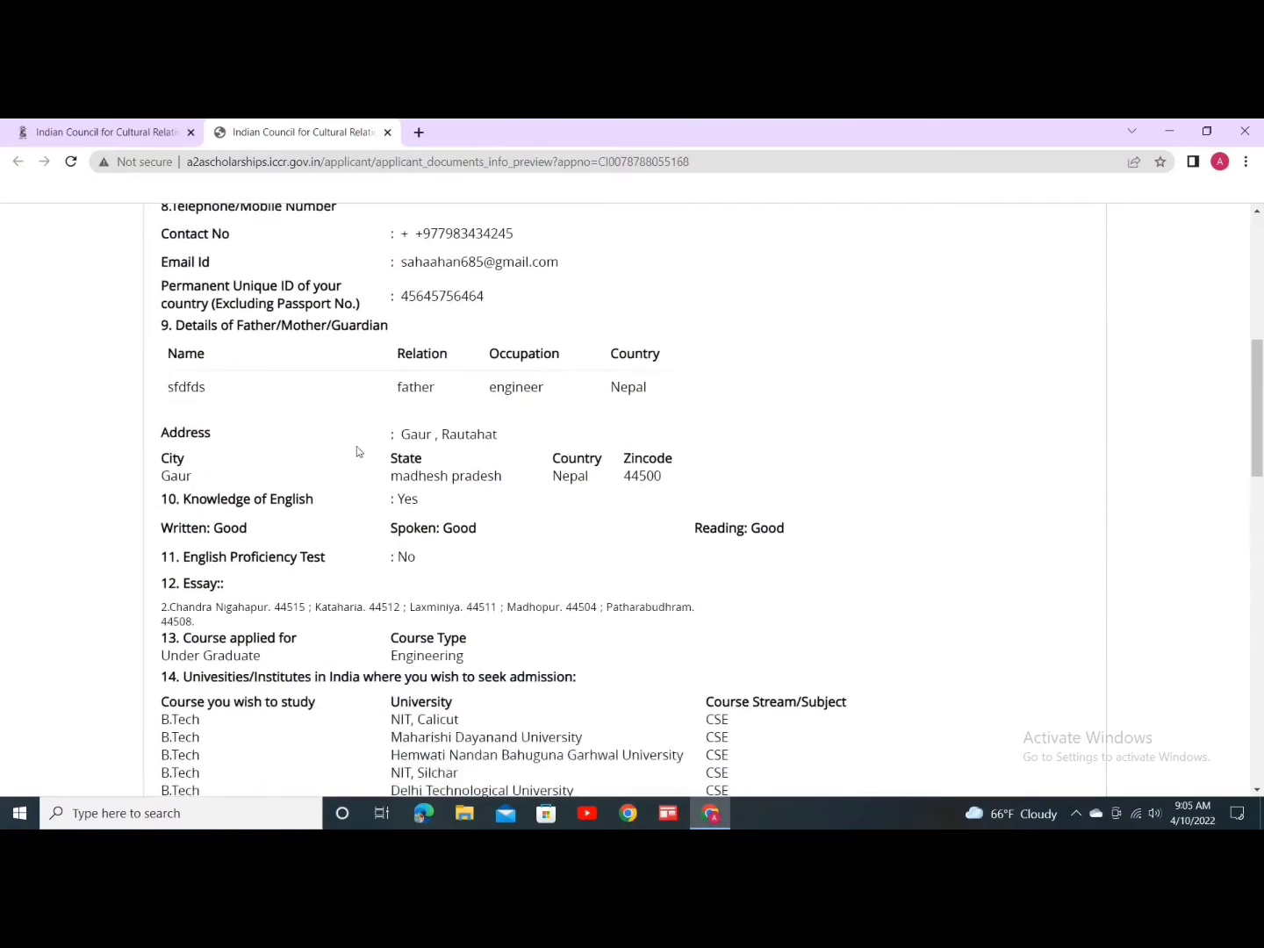
scroll(537, 424, down, 2)
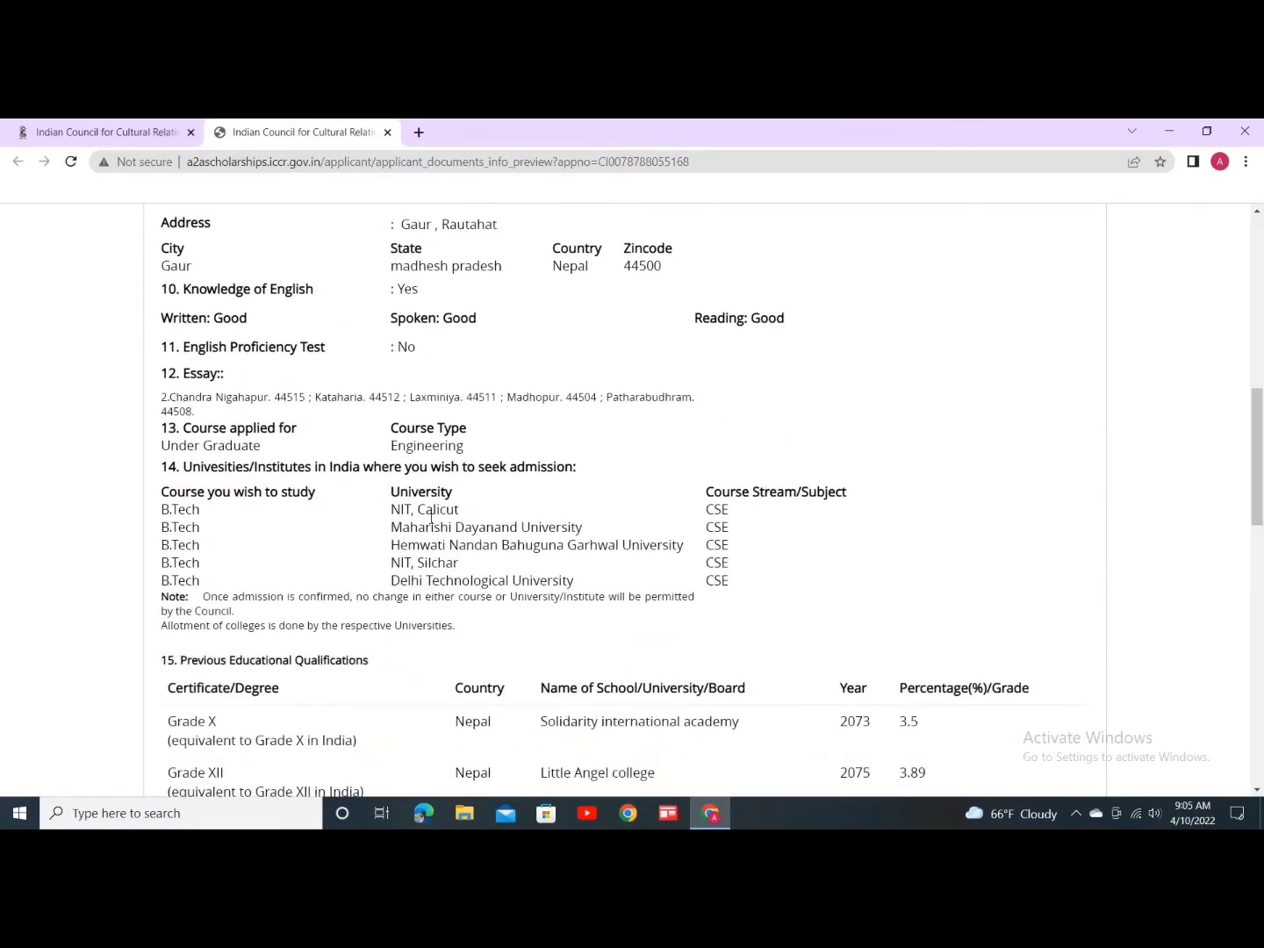
scroll(431, 516, down, 1)
scroll(399, 501, down, 5)
scroll(518, 521, down, 4)
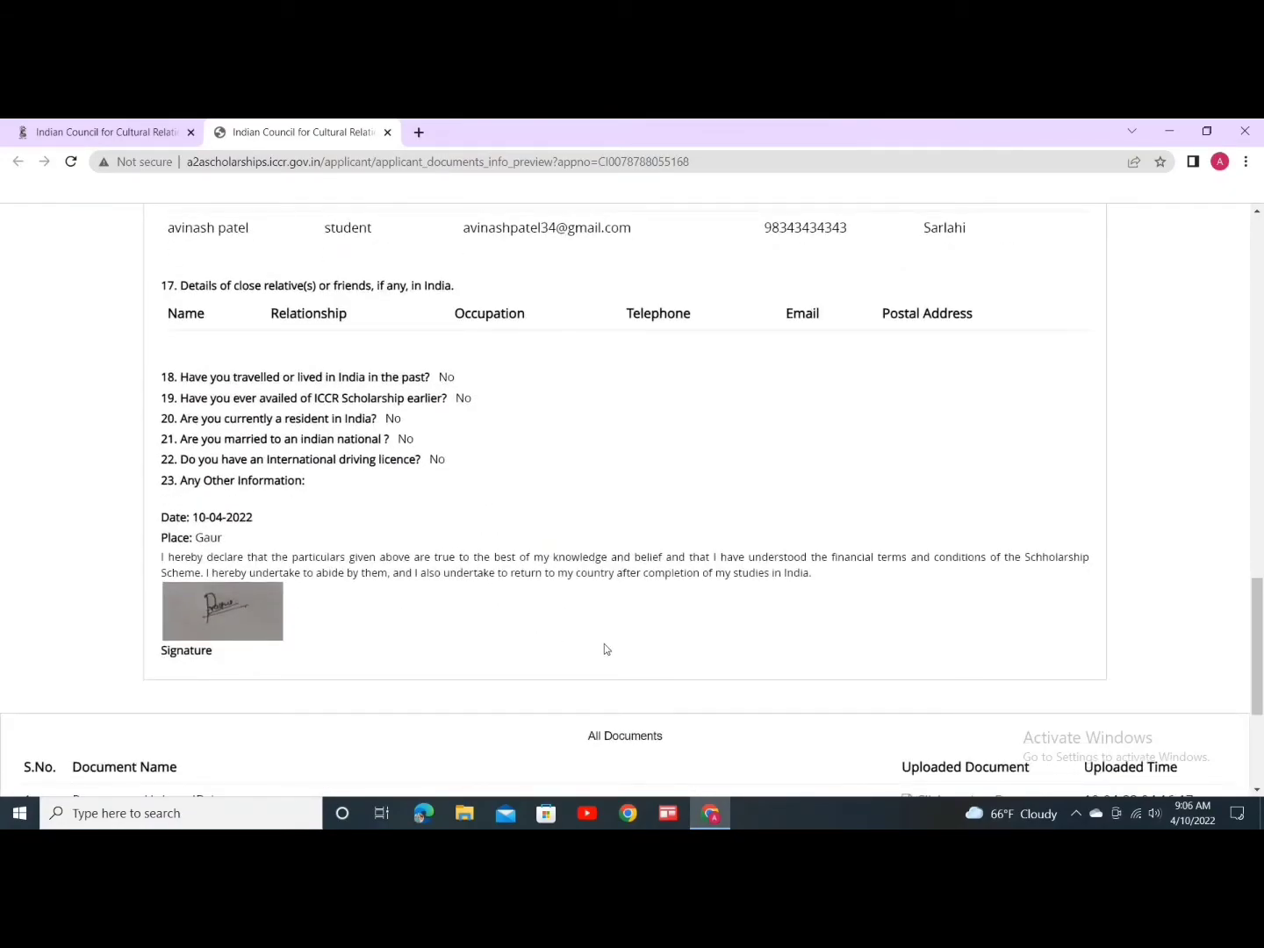
scroll(608, 636, down, 3)
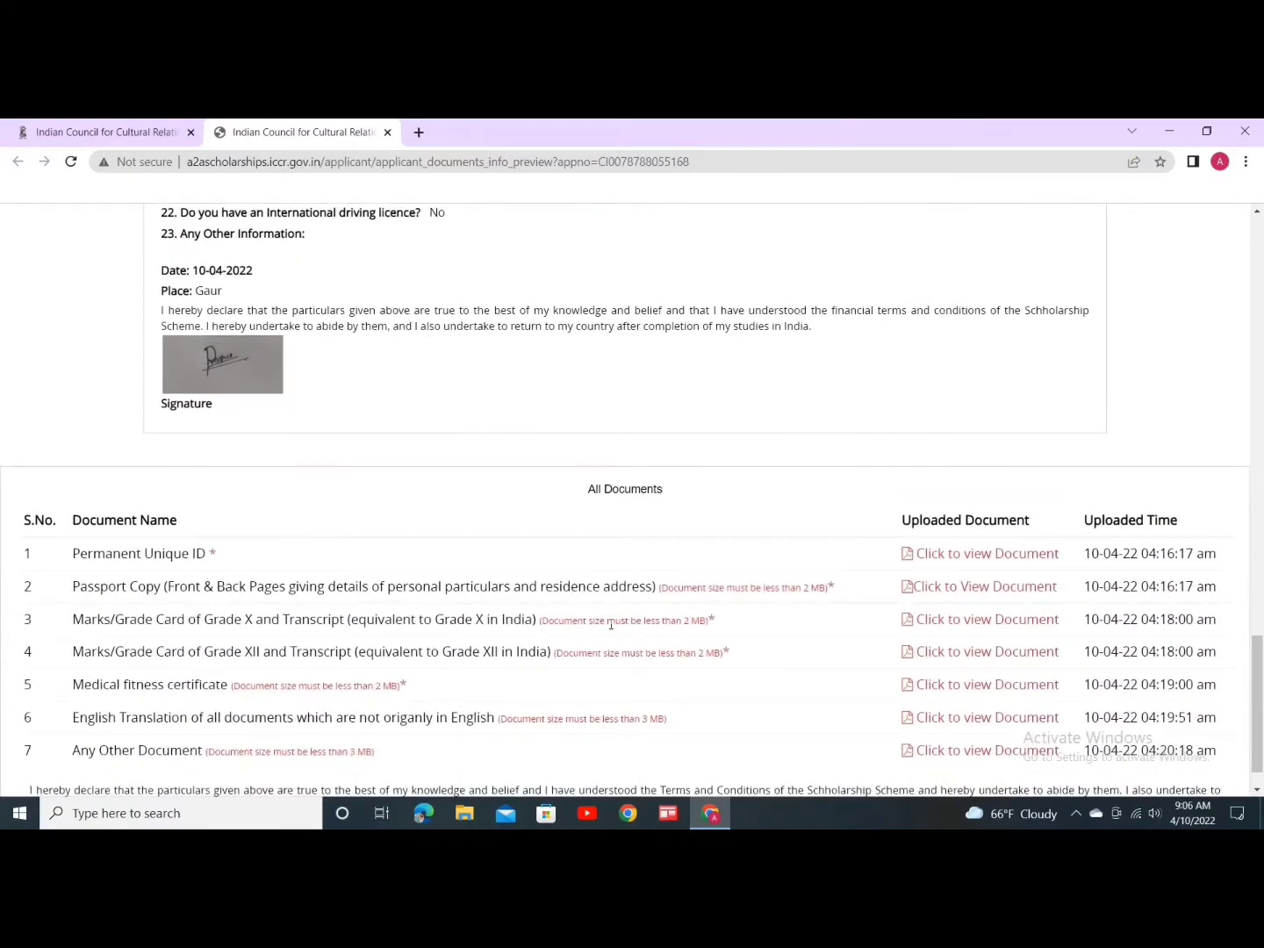
scroll(605, 623, down, 1)
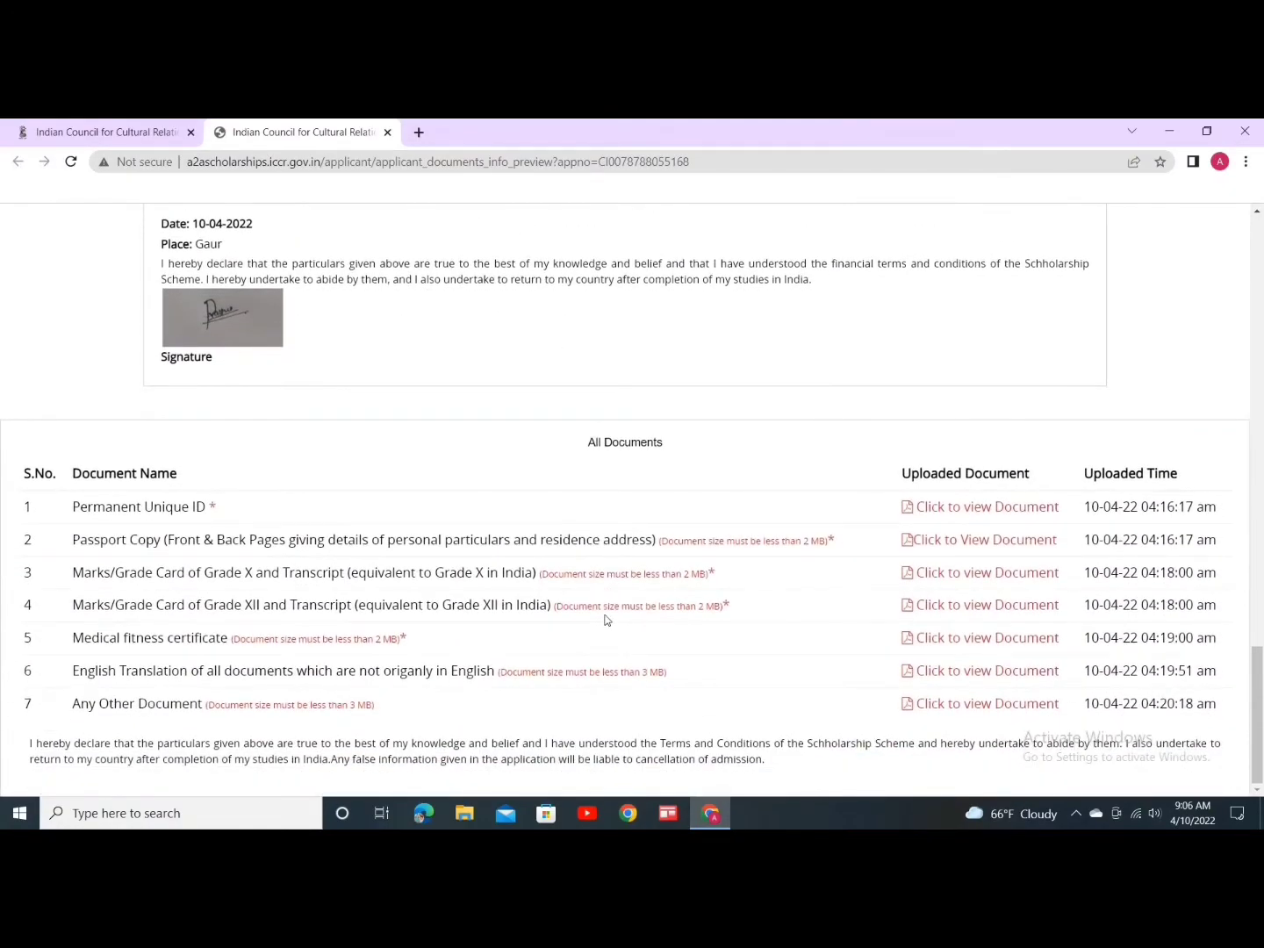
Step: Check the downloaded Permanent Unique ID proof PDF, then close it and the documents preview tab
click(909, 511)
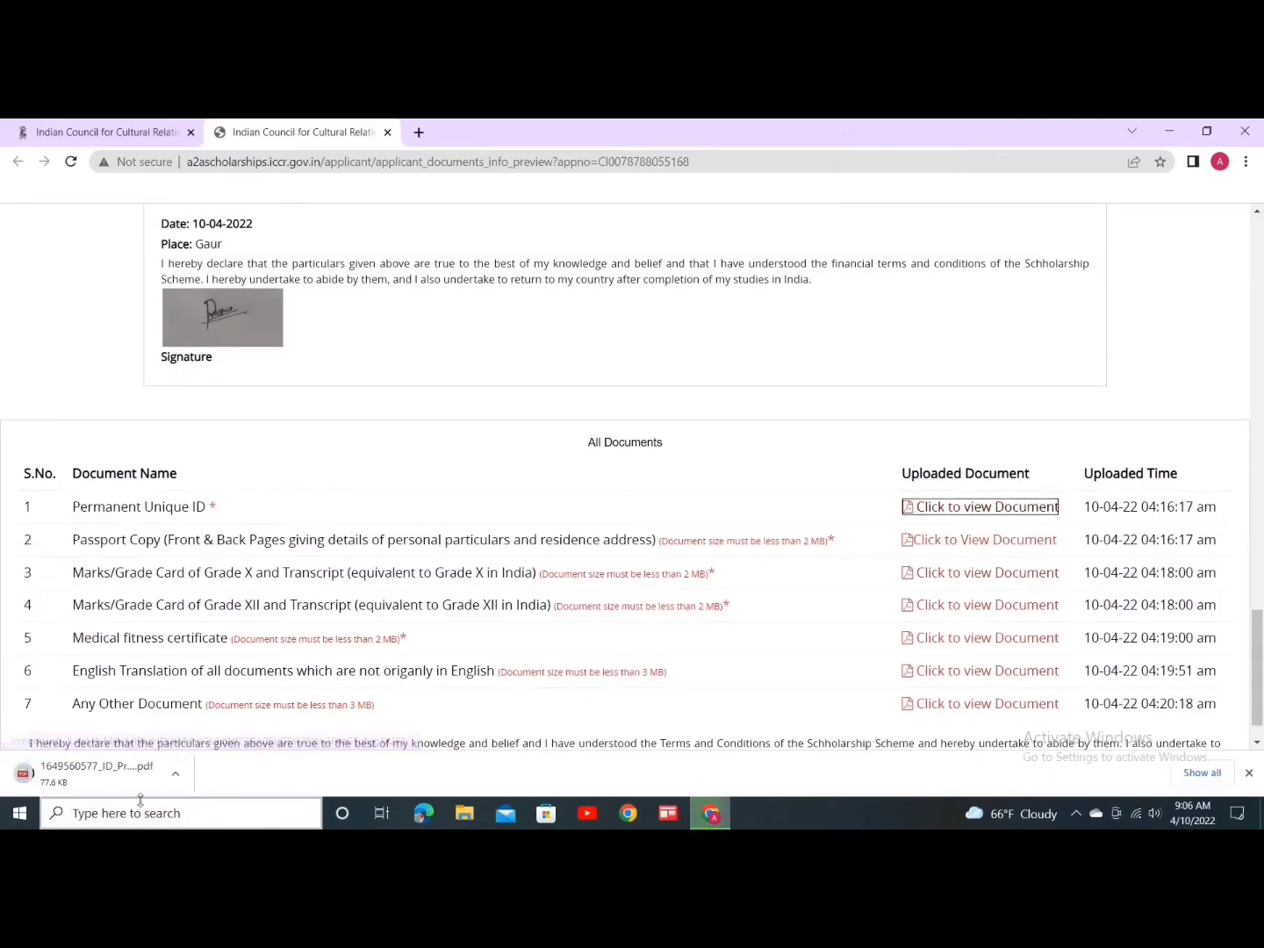
click(90, 786)
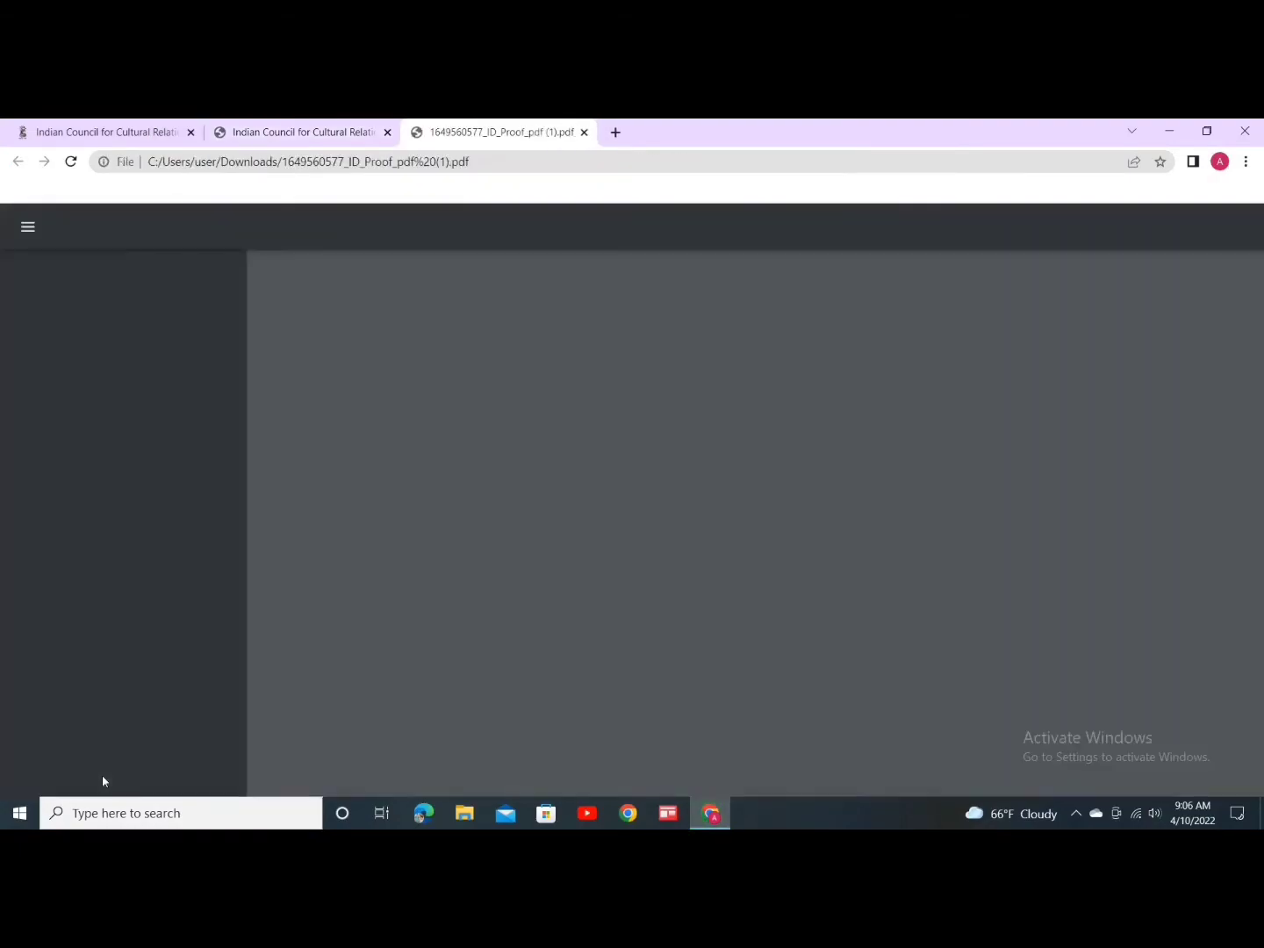
scroll(630, 679, down, 5)
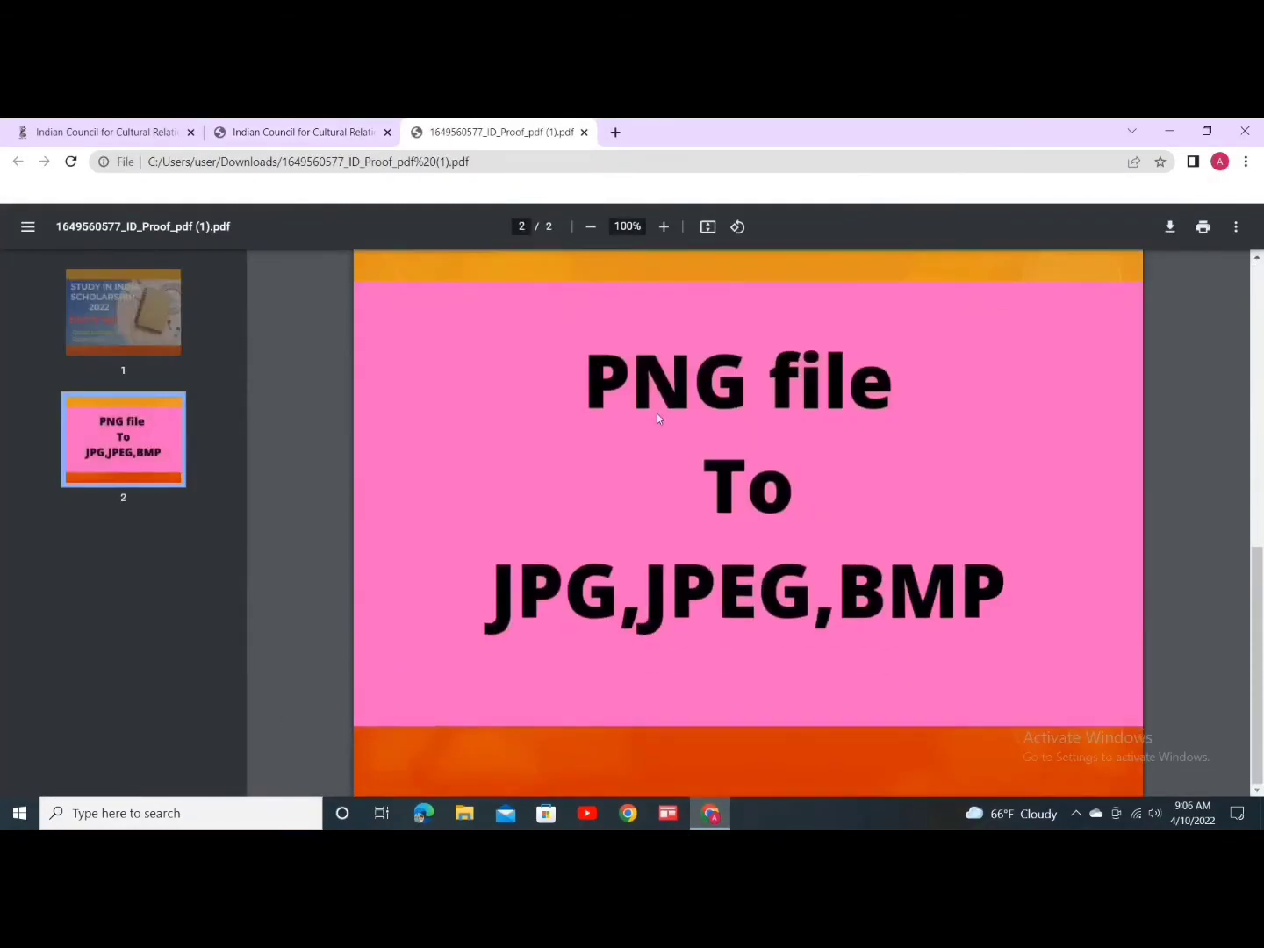
click(584, 131)
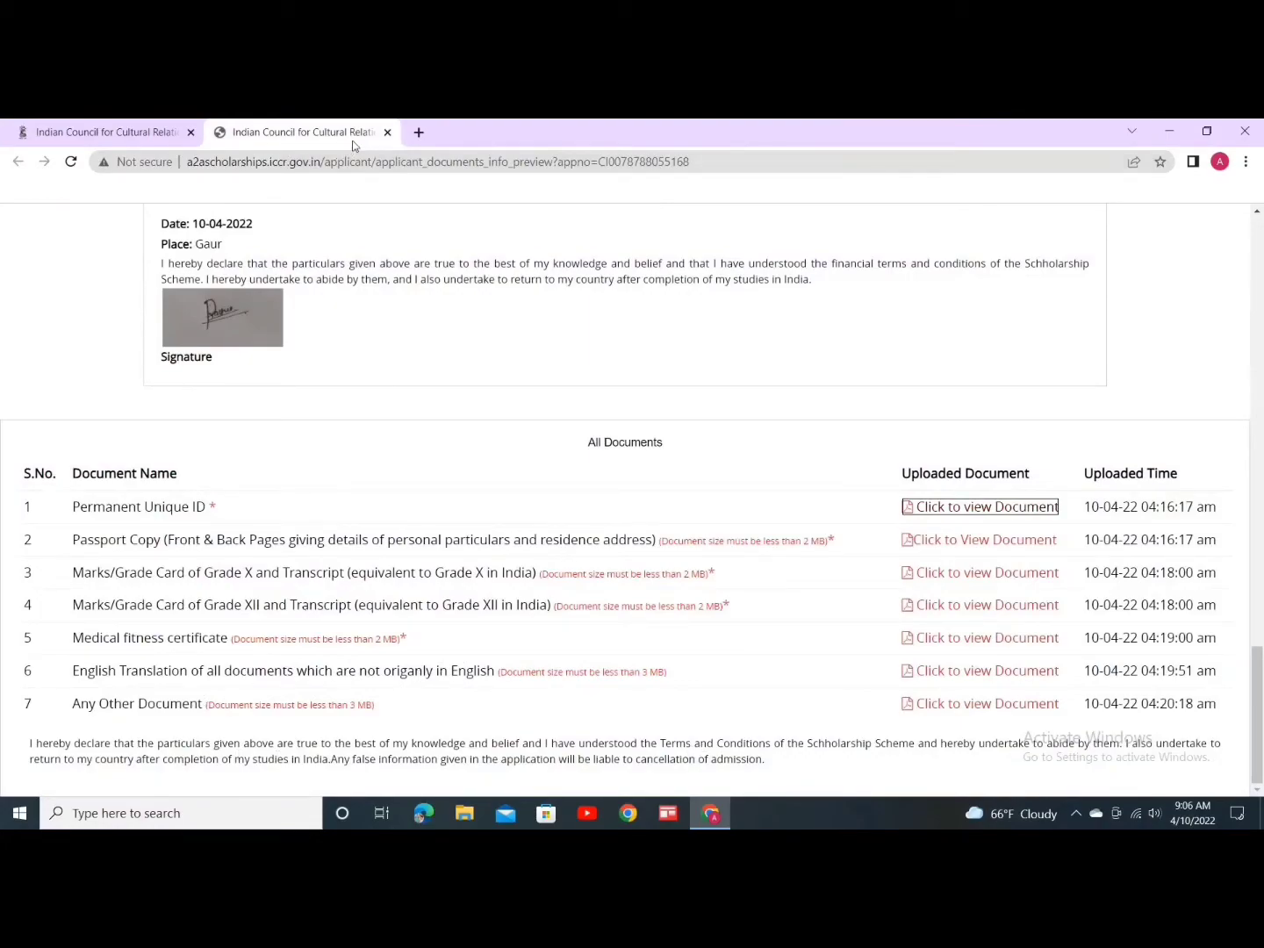
click(386, 132)
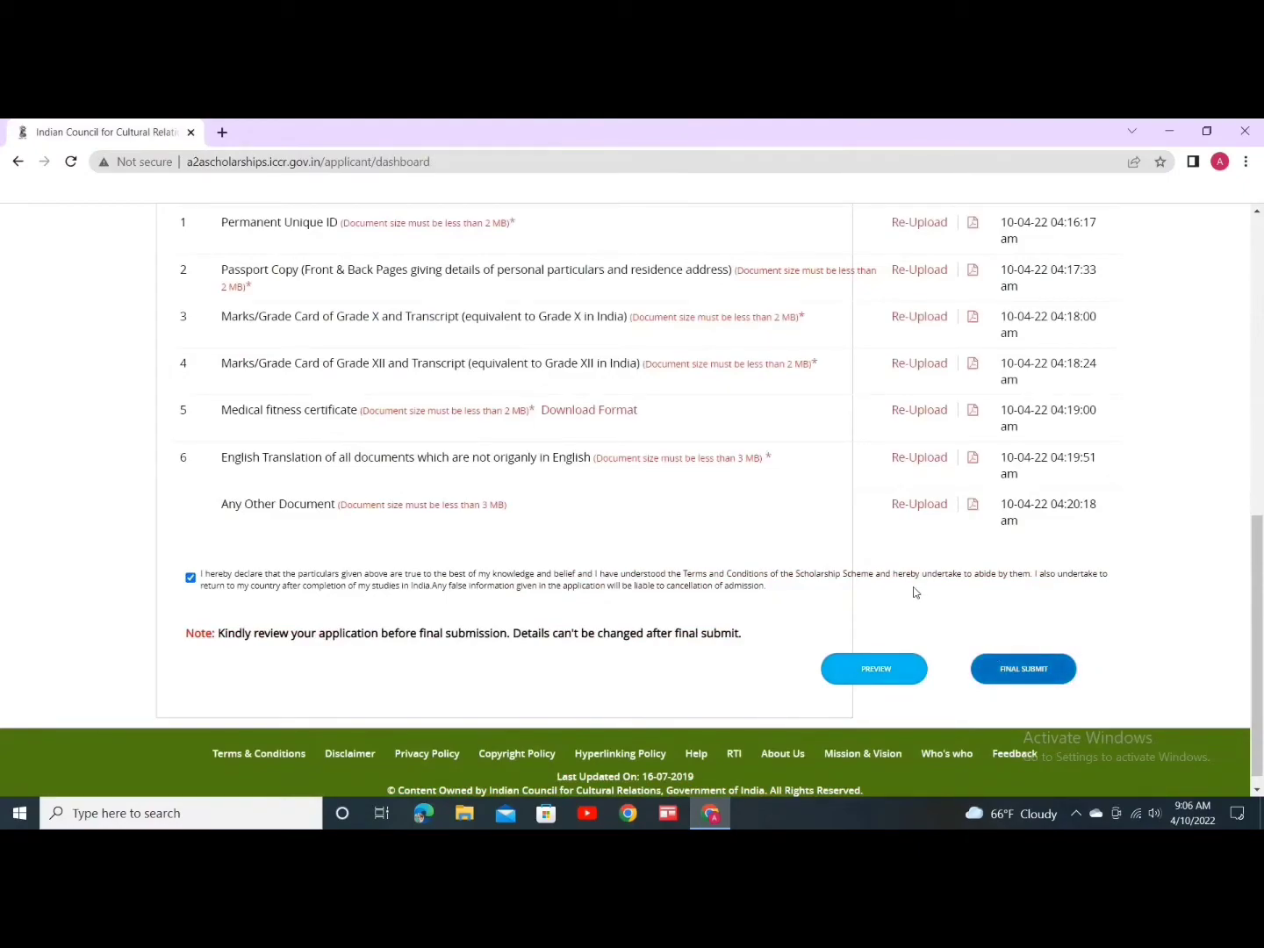
Step: Final-submit the completed scholarship application from the dashboard
click(1023, 603)
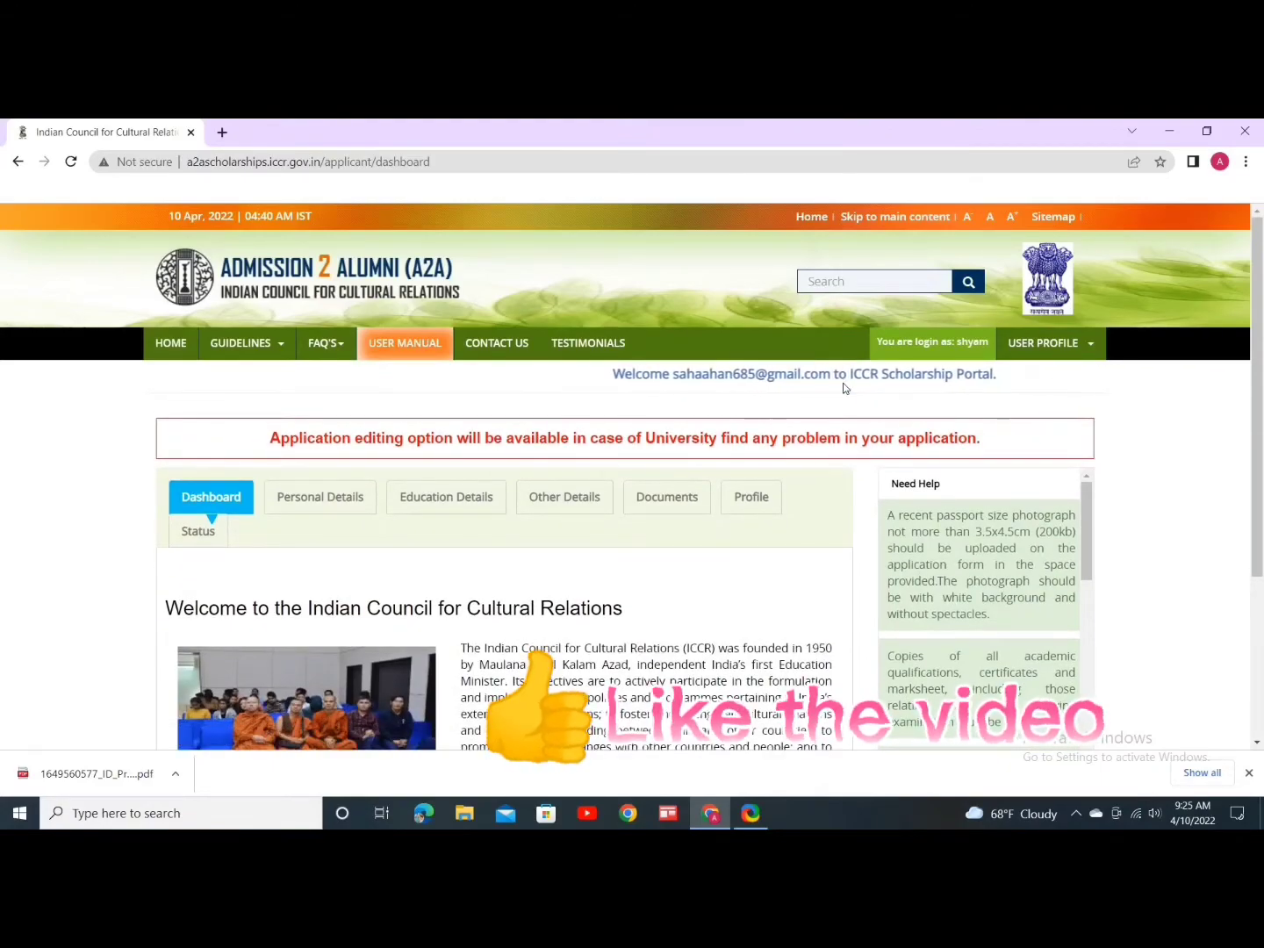
Step: Read the Indian Council for Cultural Relations confirmation email in Gmail, then close the mail tab
click(220, 133)
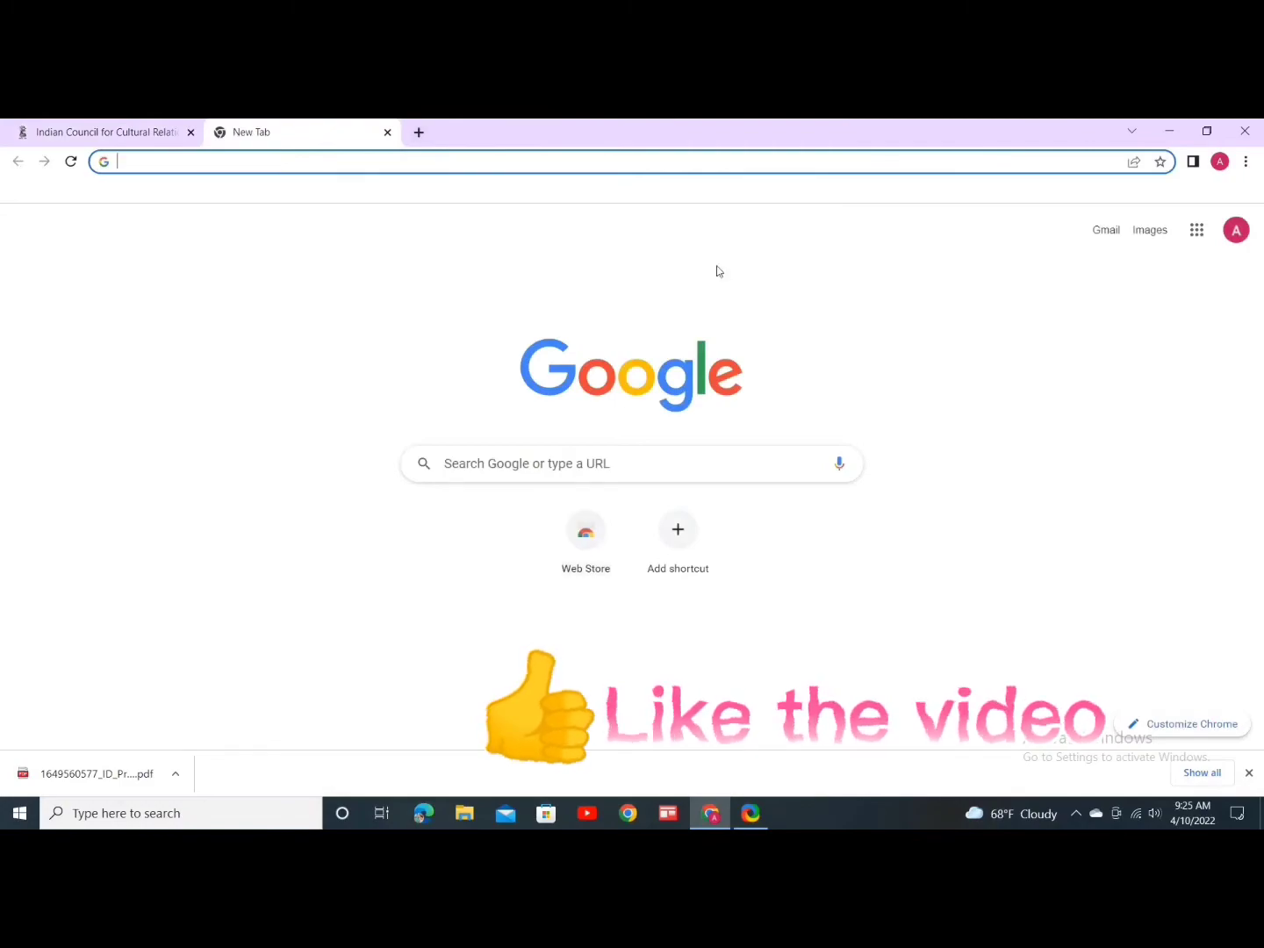
click(1197, 230)
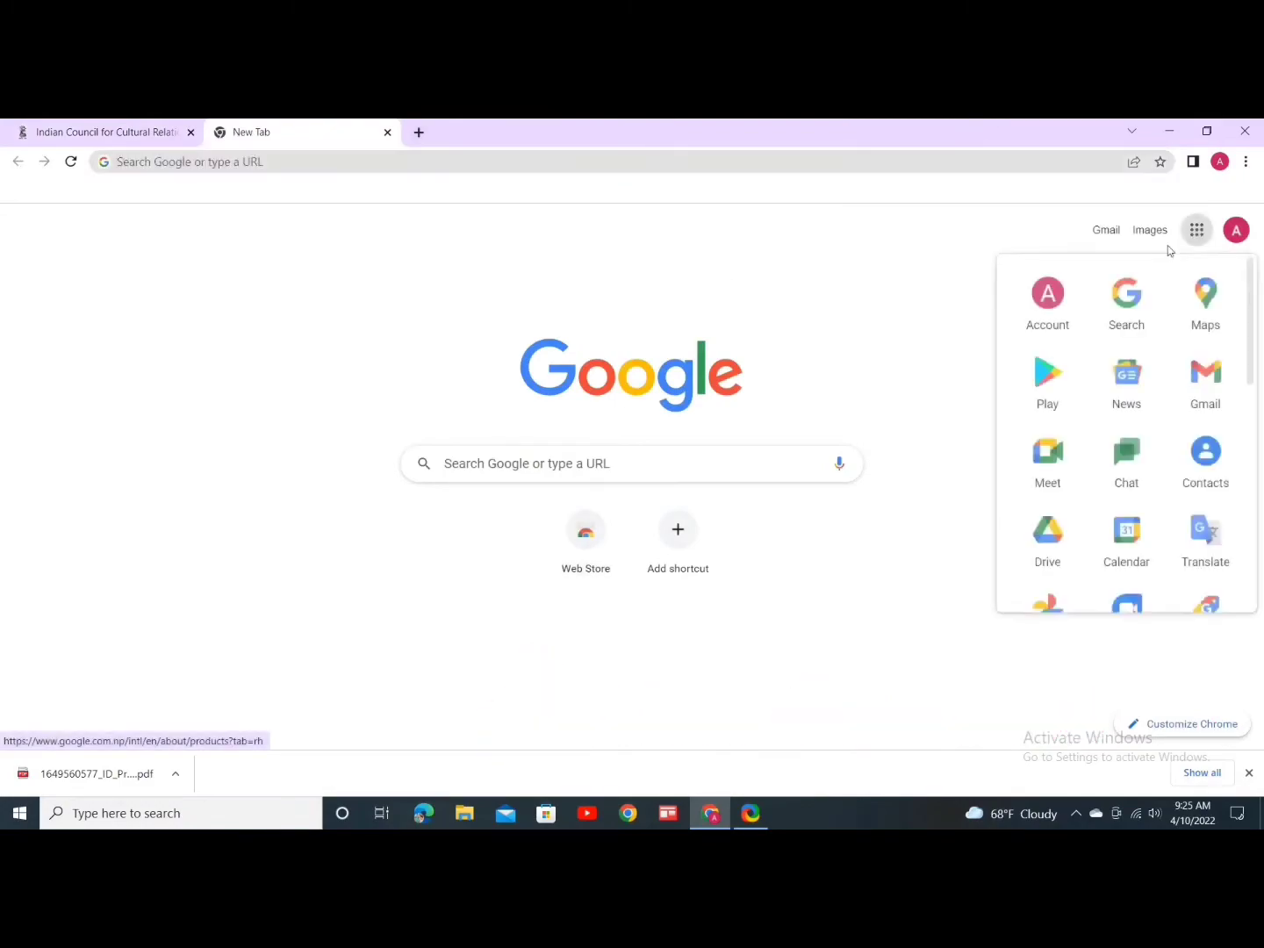
click(1207, 382)
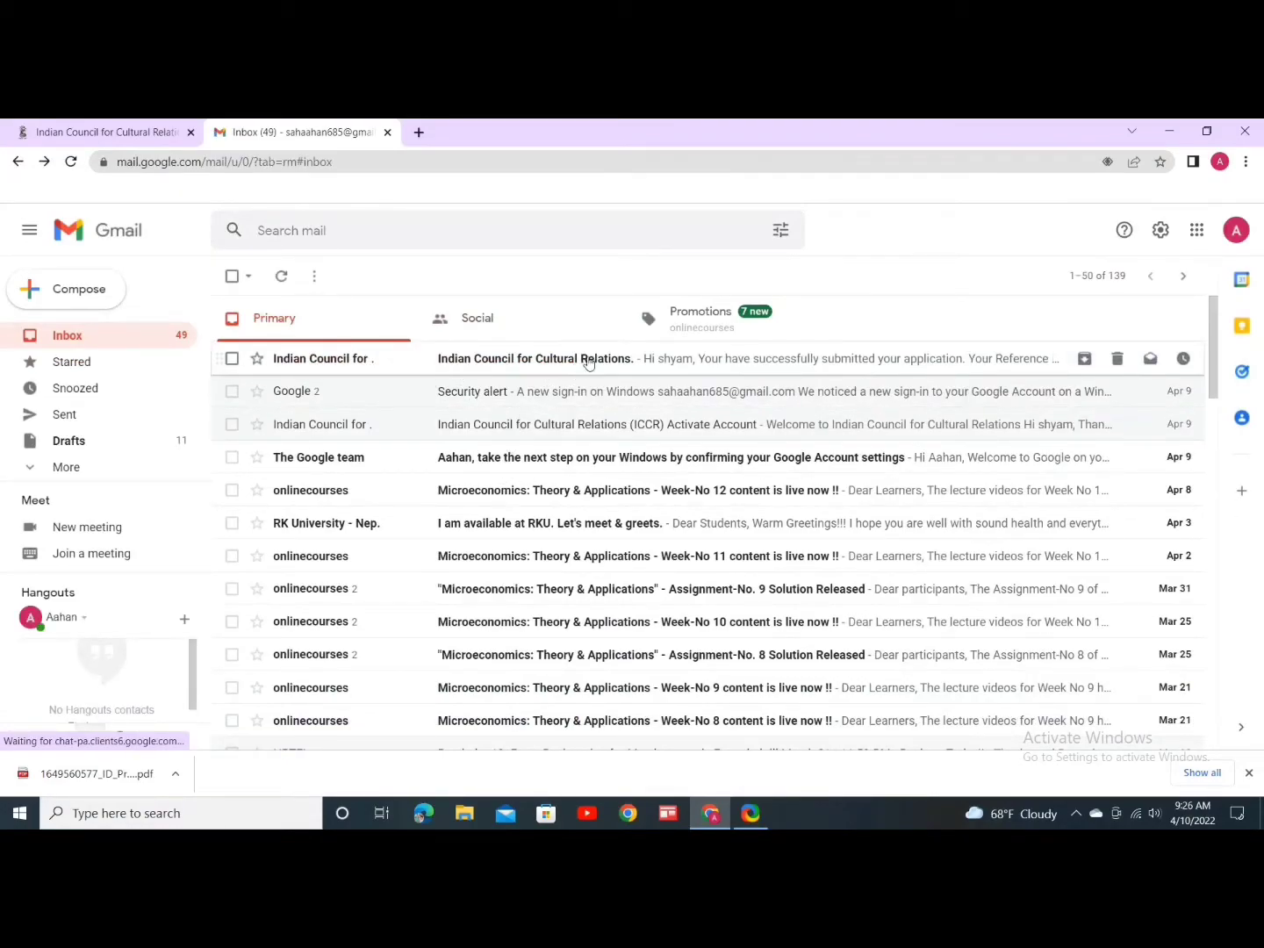
click(683, 368)
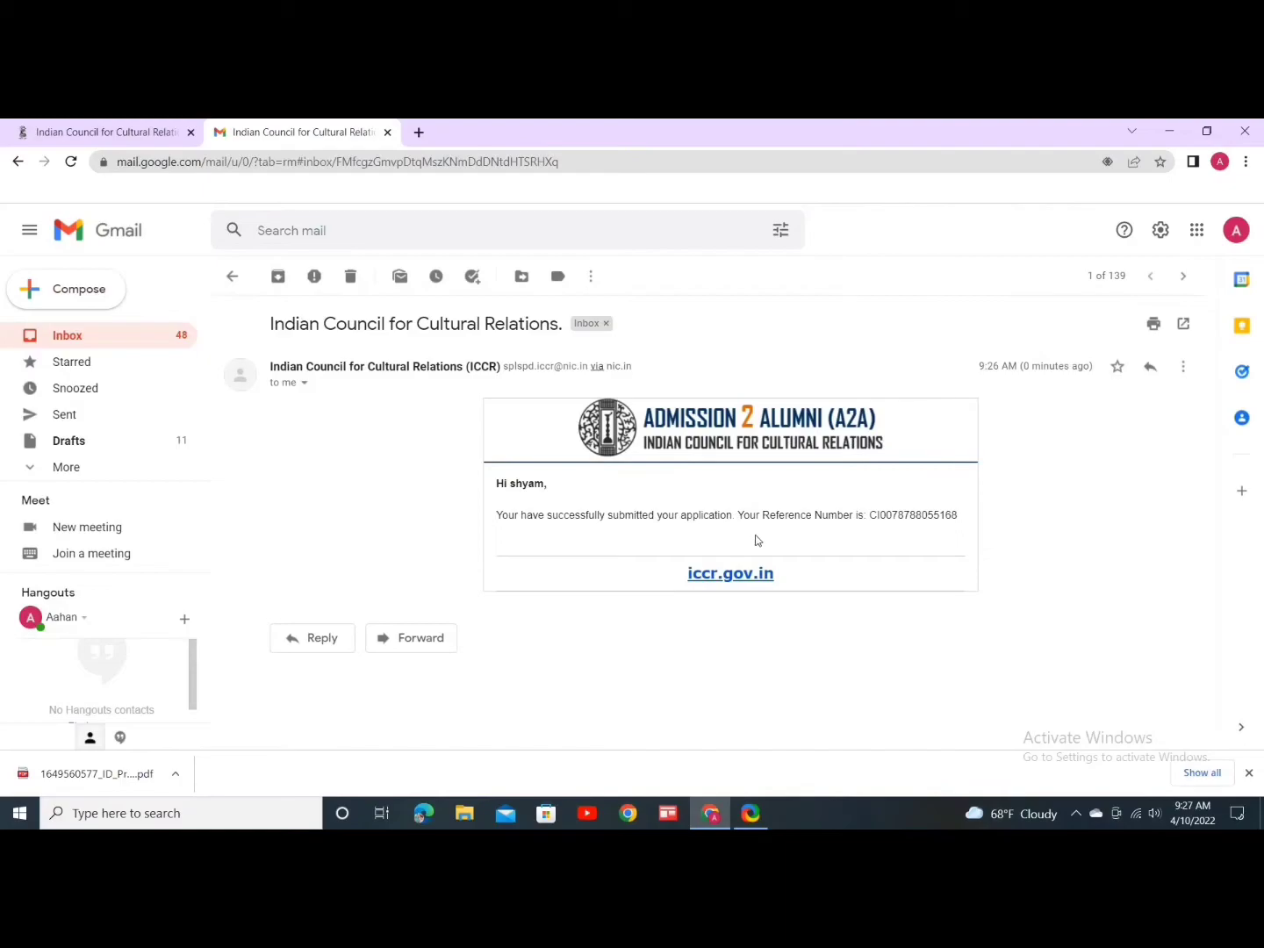
click(387, 133)
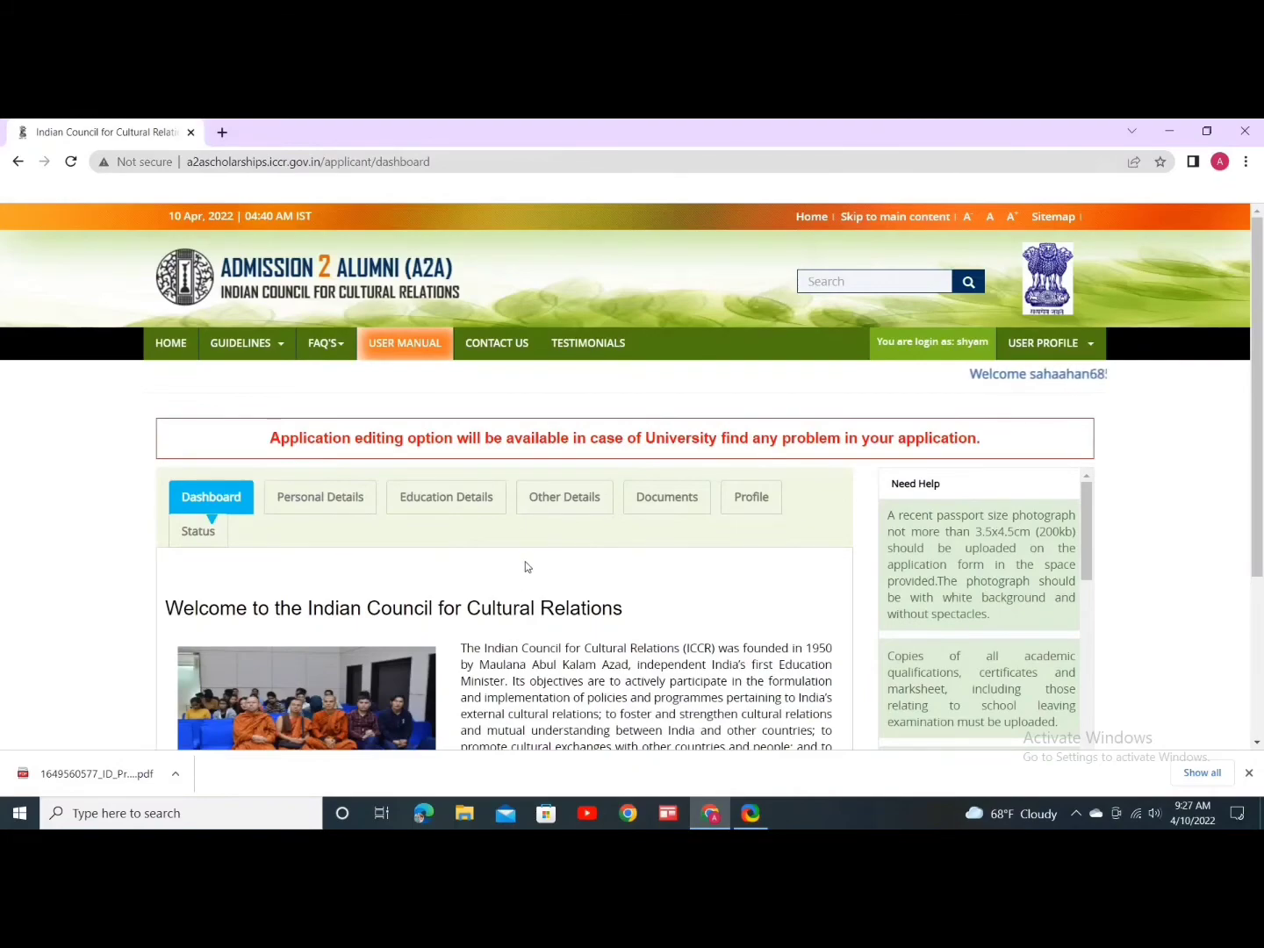
Step: Open the submitted form via View next to Application and scroll through its contents
scroll(526, 566, down, 3)
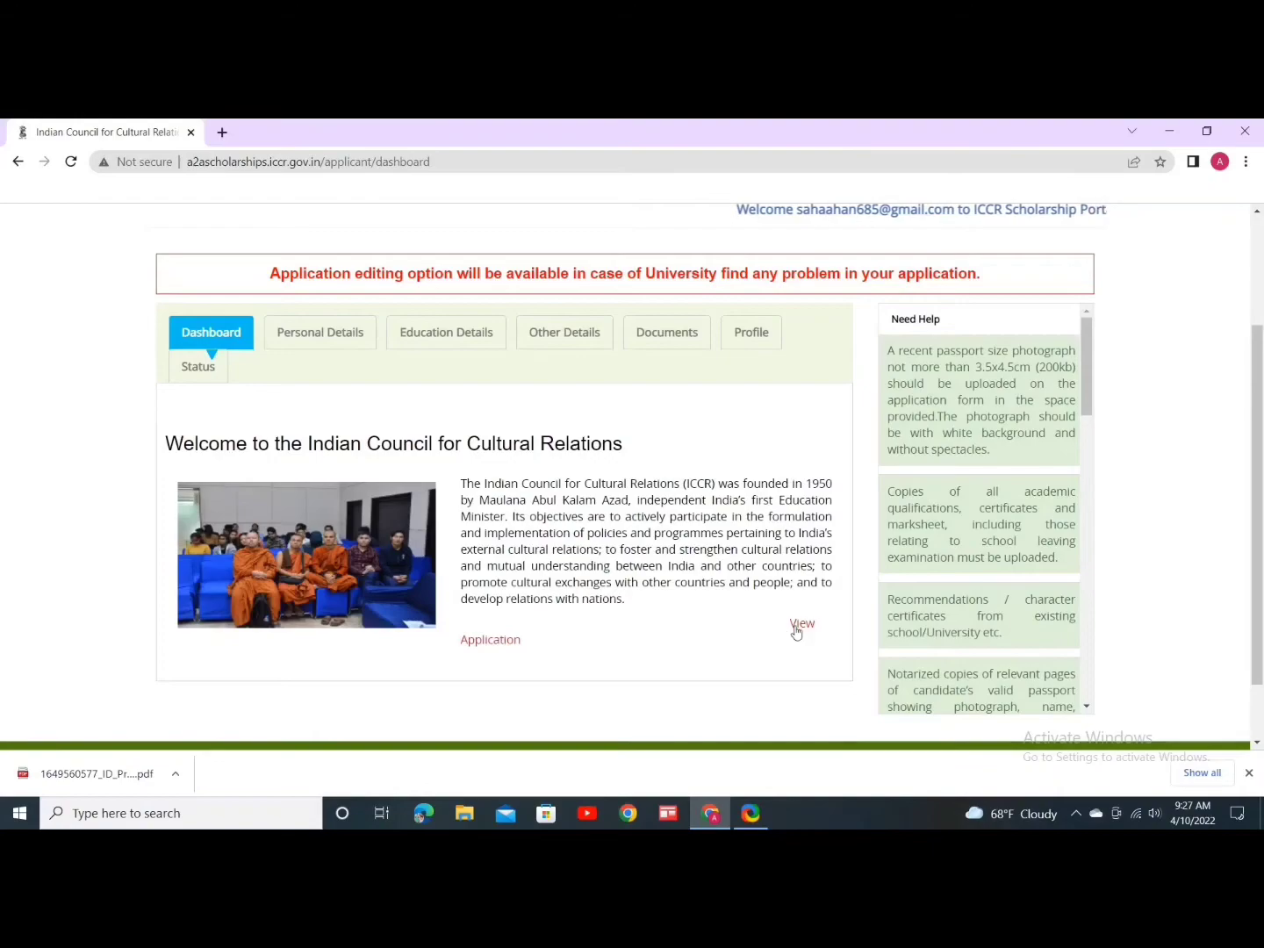
click(797, 625)
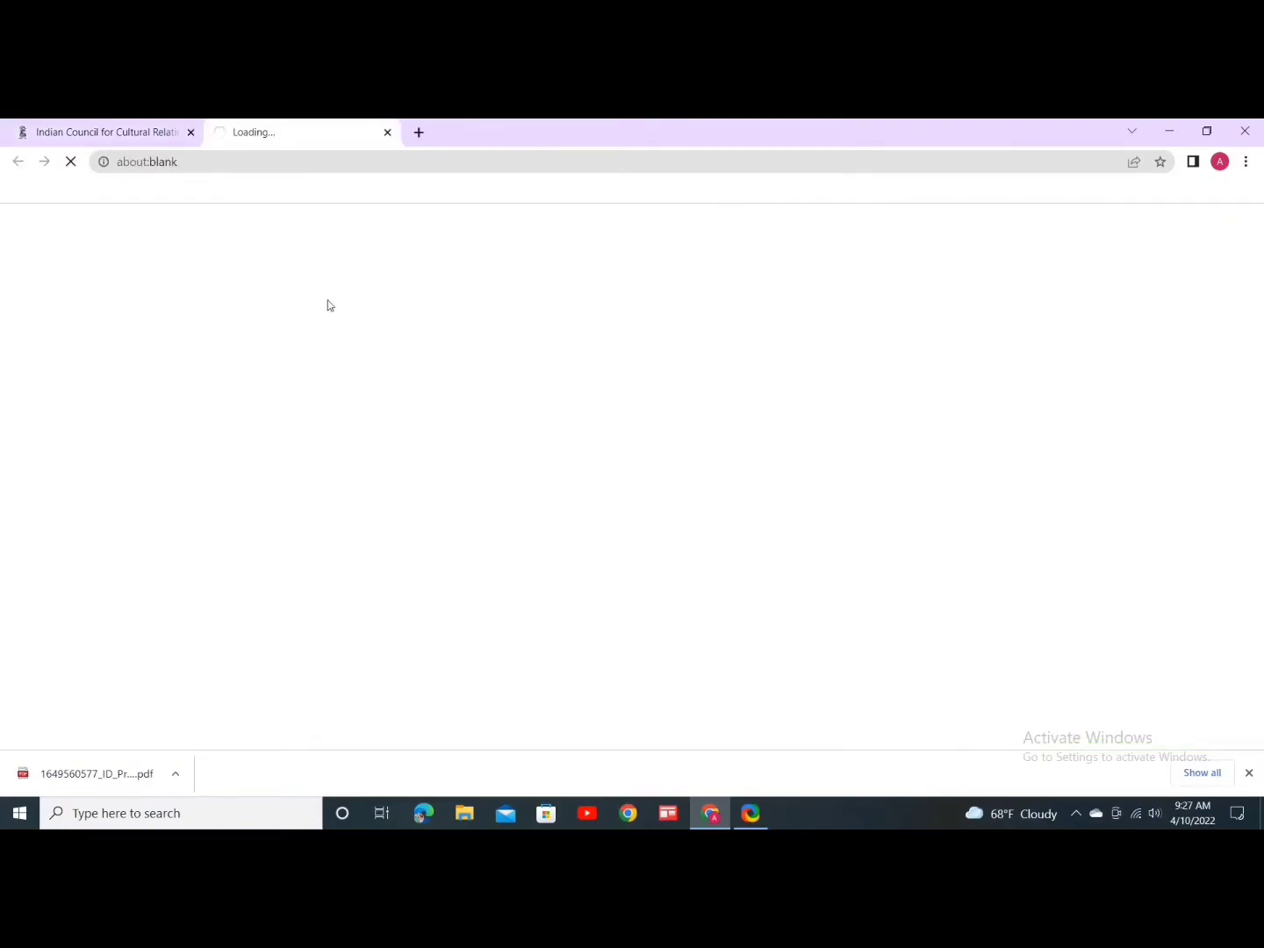
scroll(477, 507, down, 1)
scroll(477, 508, down, 3)
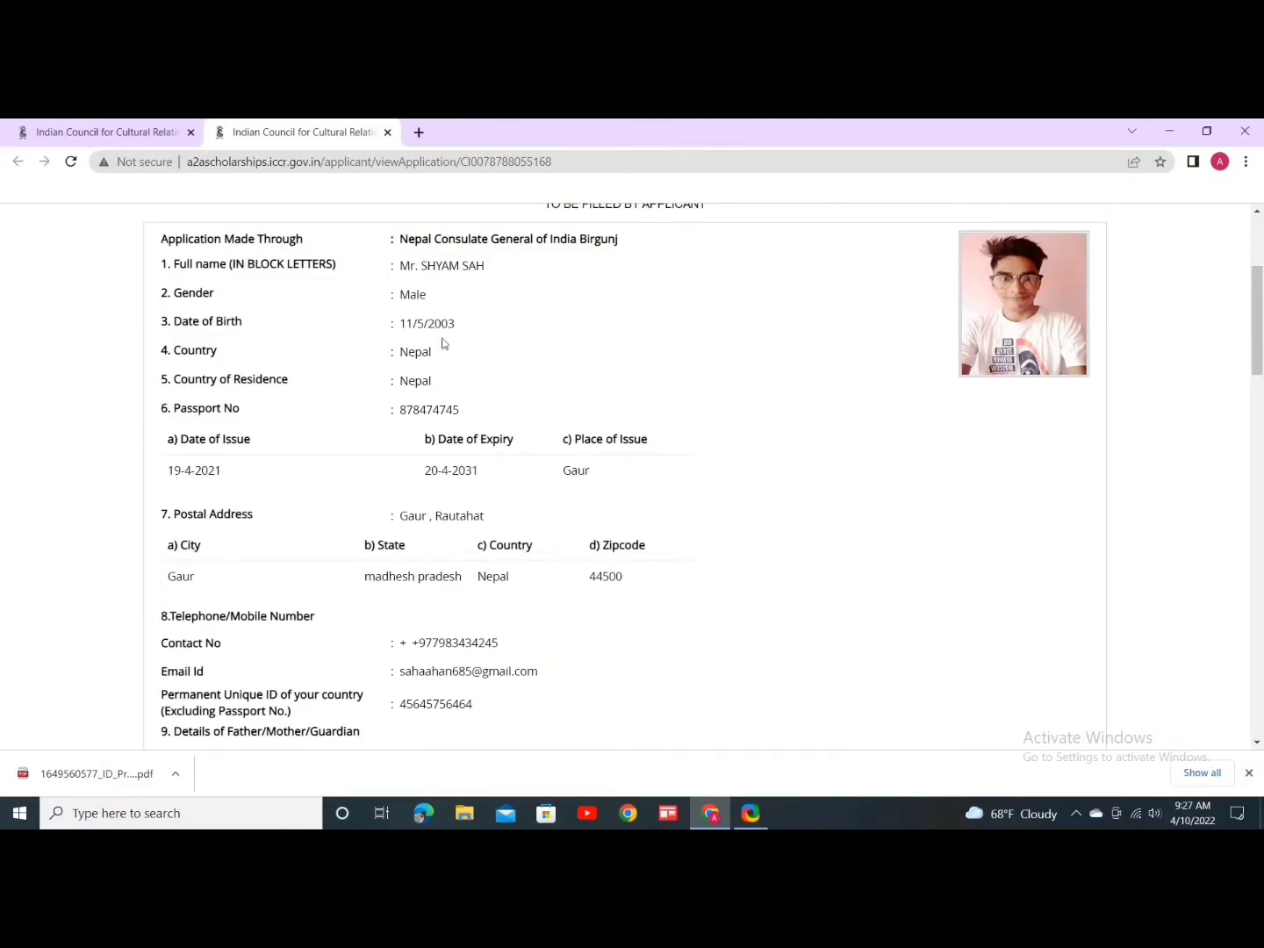
scroll(443, 343, down, 12)
scroll(647, 548, down, 9)
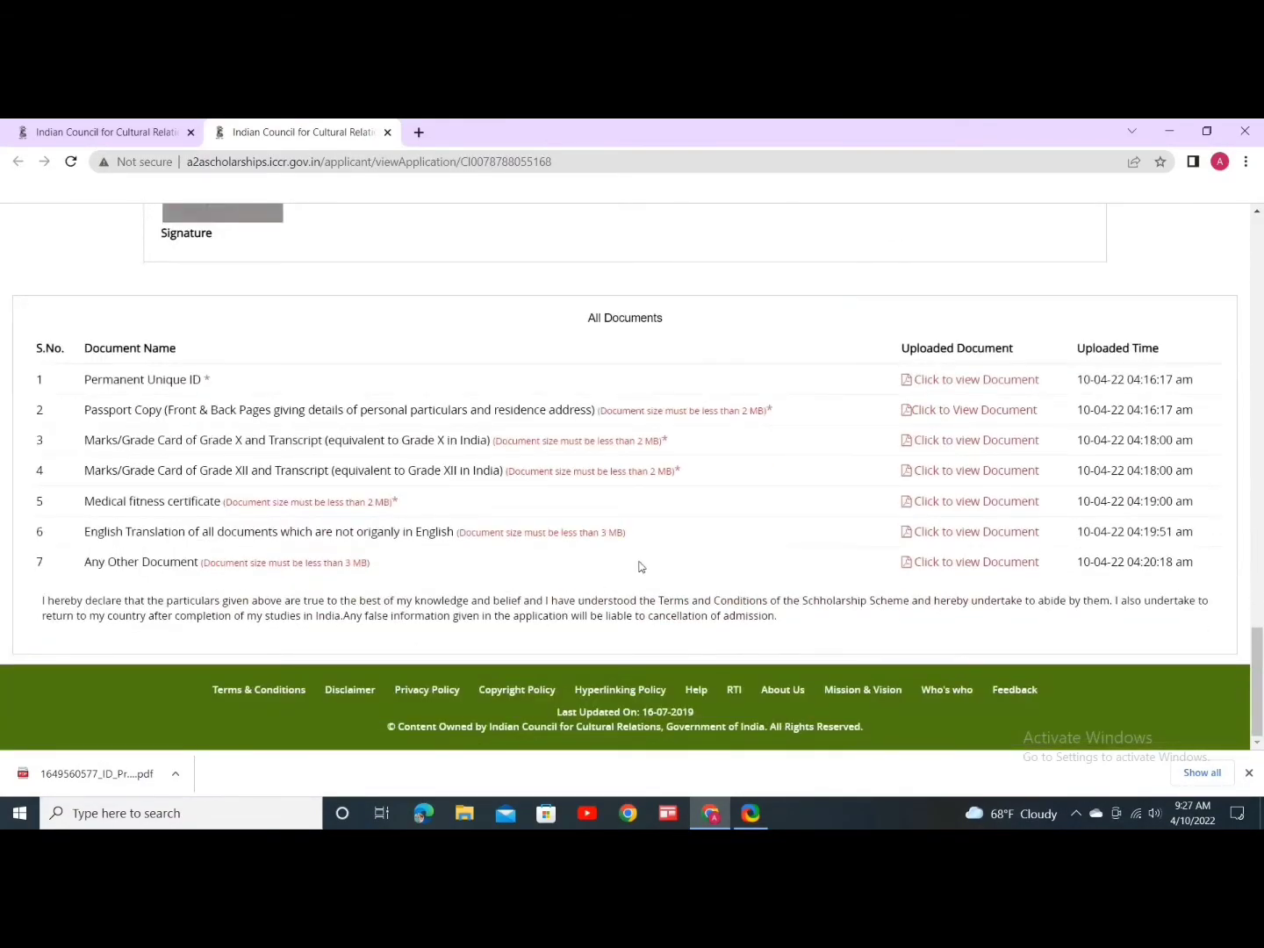
scroll(599, 573, up, 20)
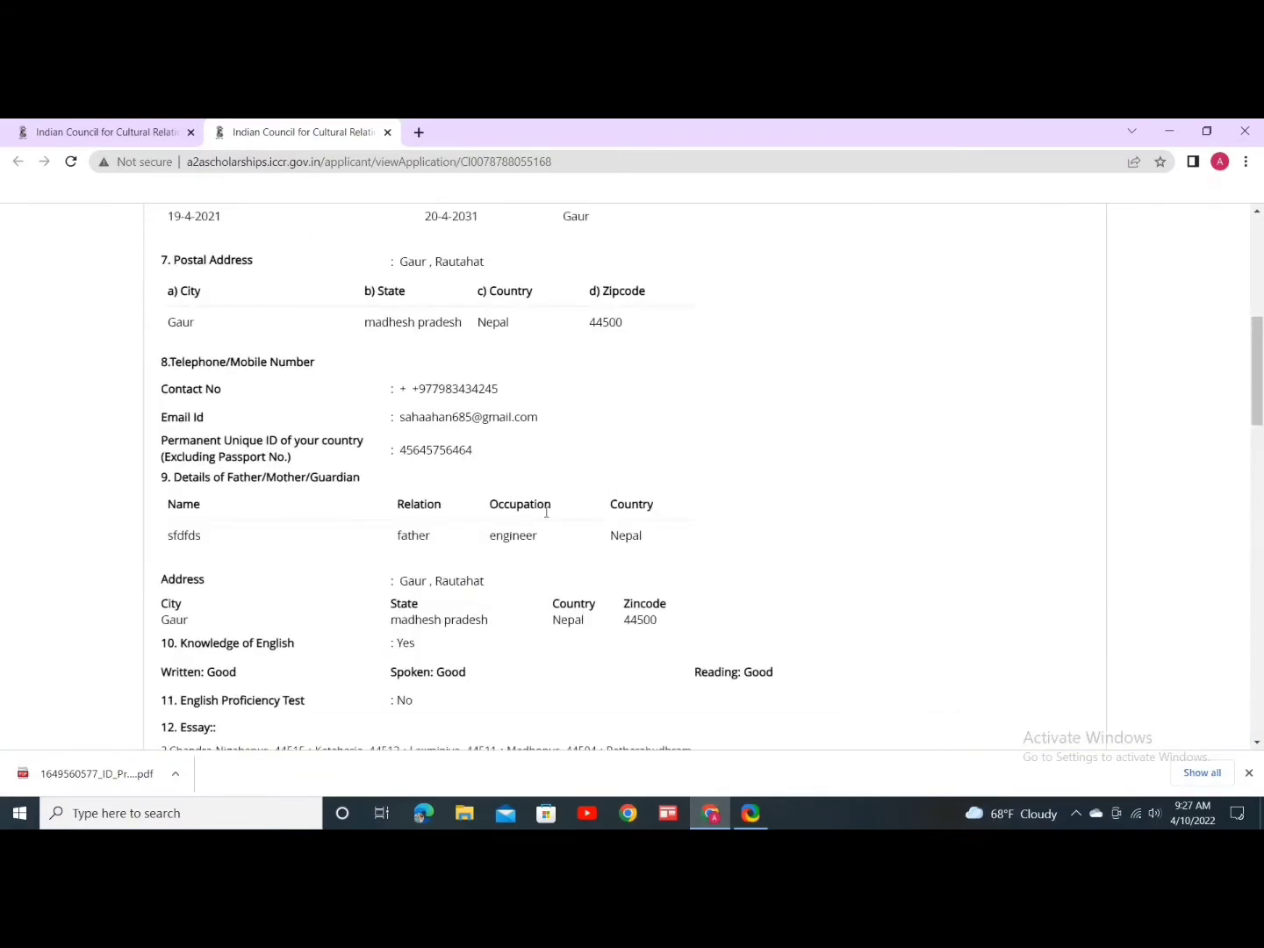
scroll(664, 494, up, 2)
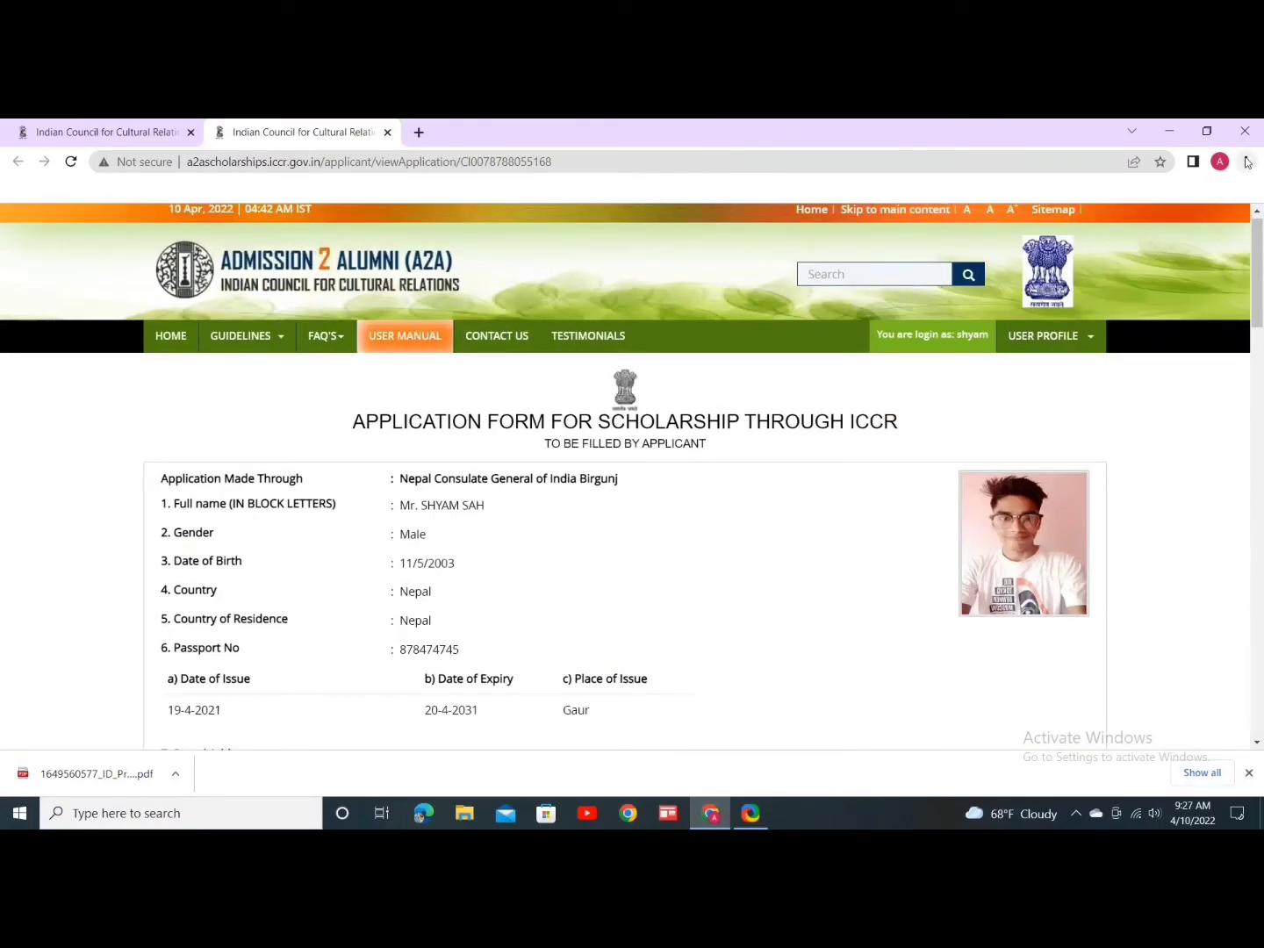
Step: Print the application page with destination Save as PDF and all pages included
click(1245, 162)
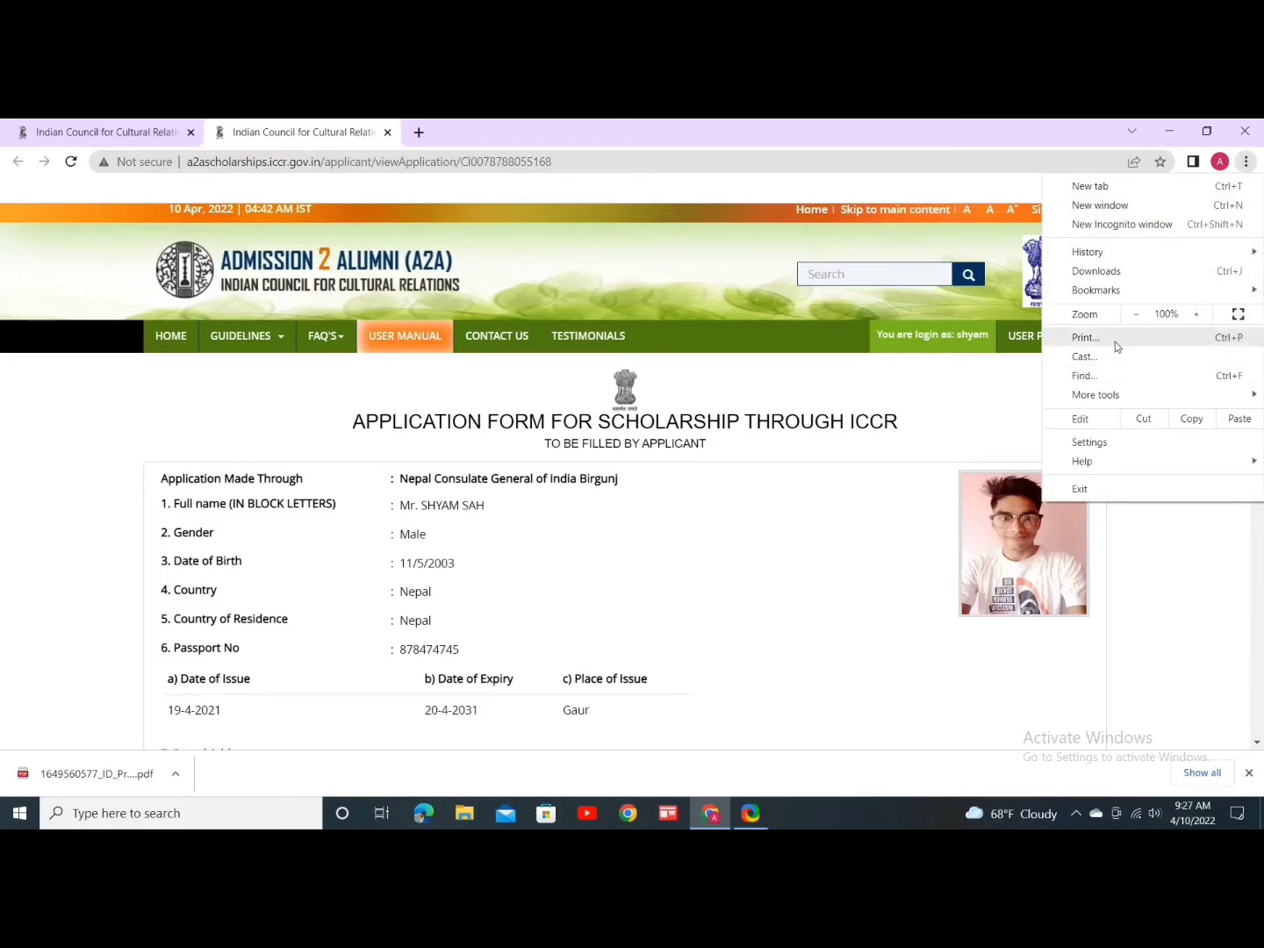
click(1114, 341)
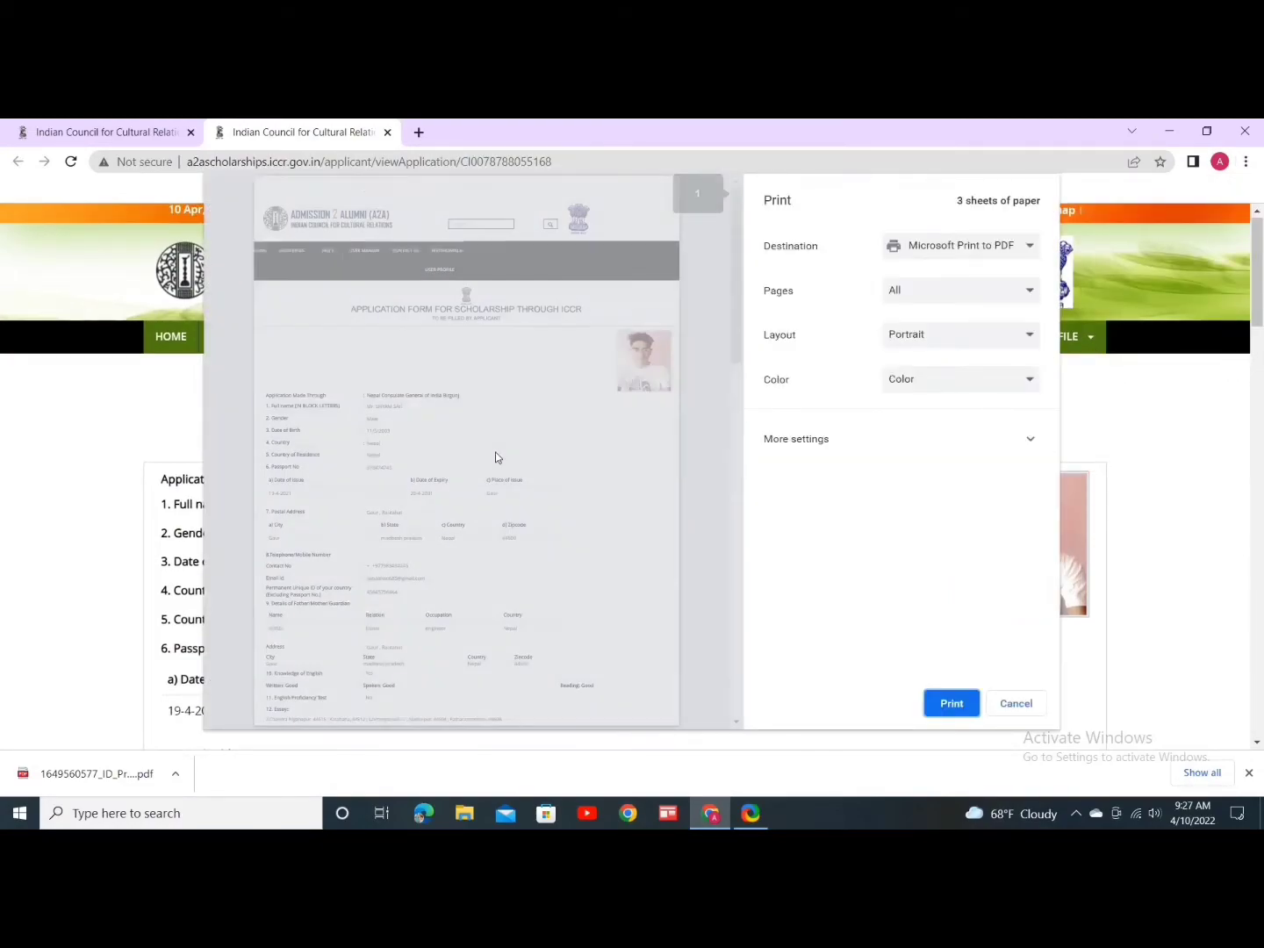
scroll(502, 442, down, 10)
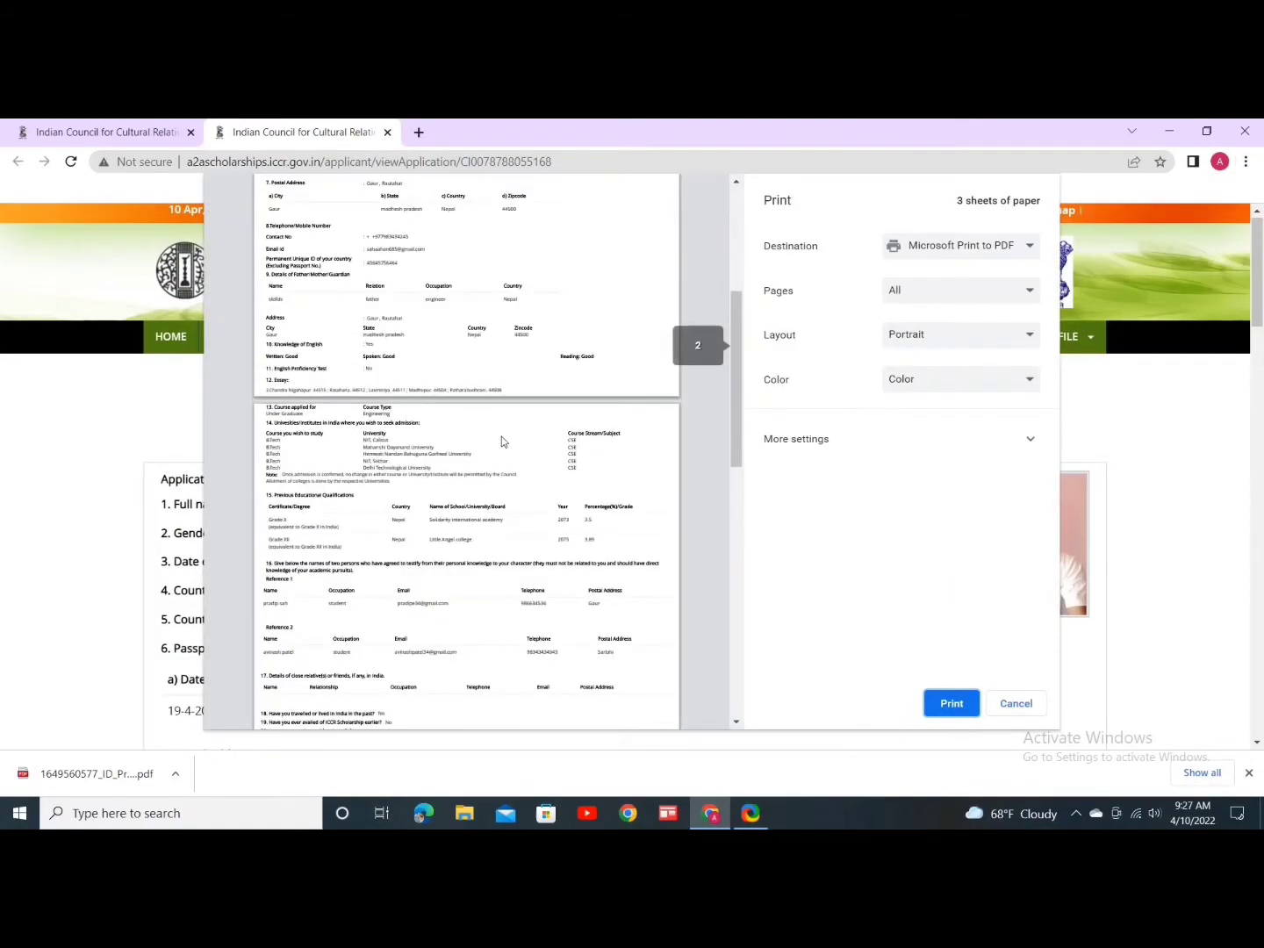
click(953, 245)
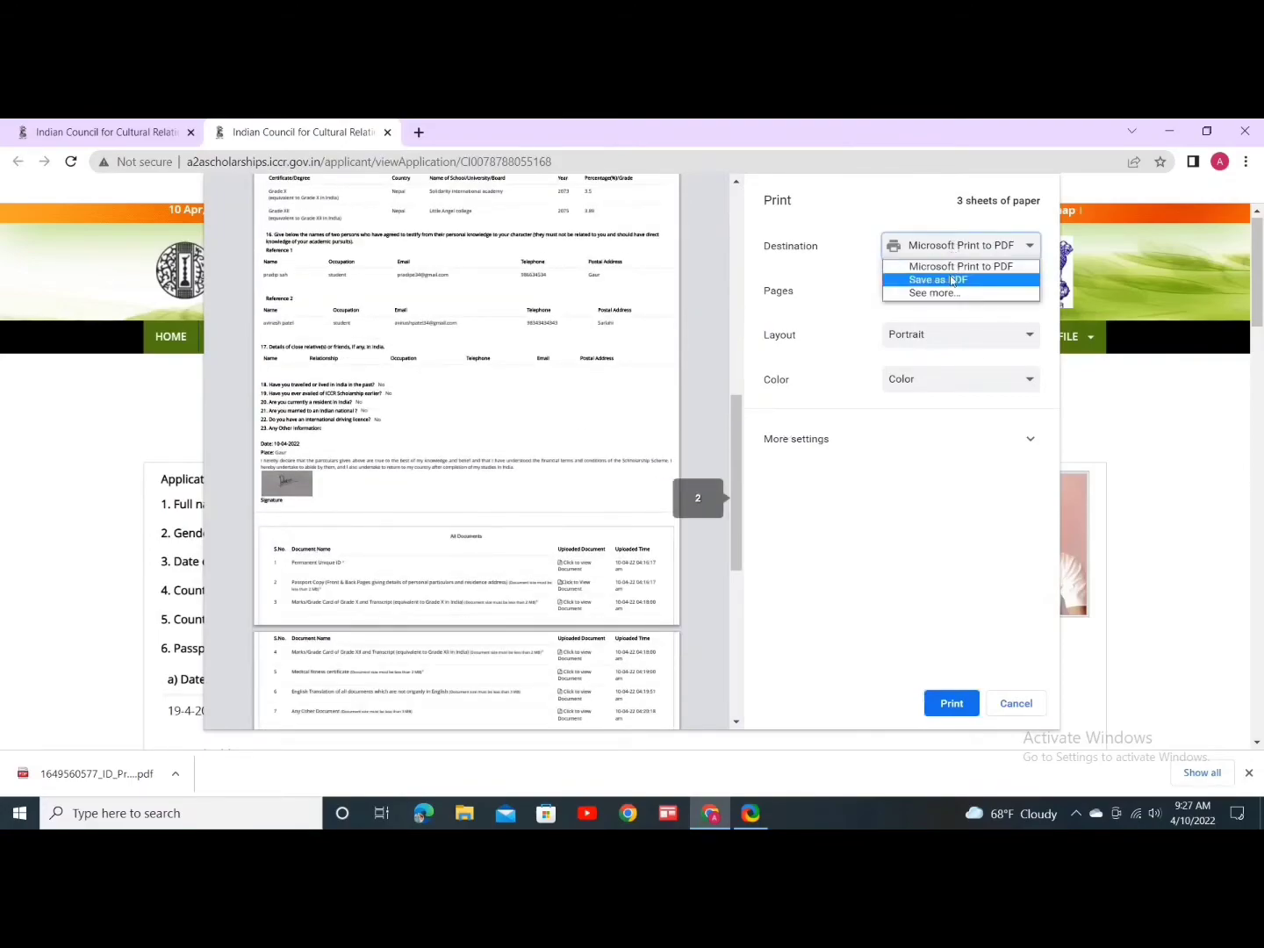
click(952, 280)
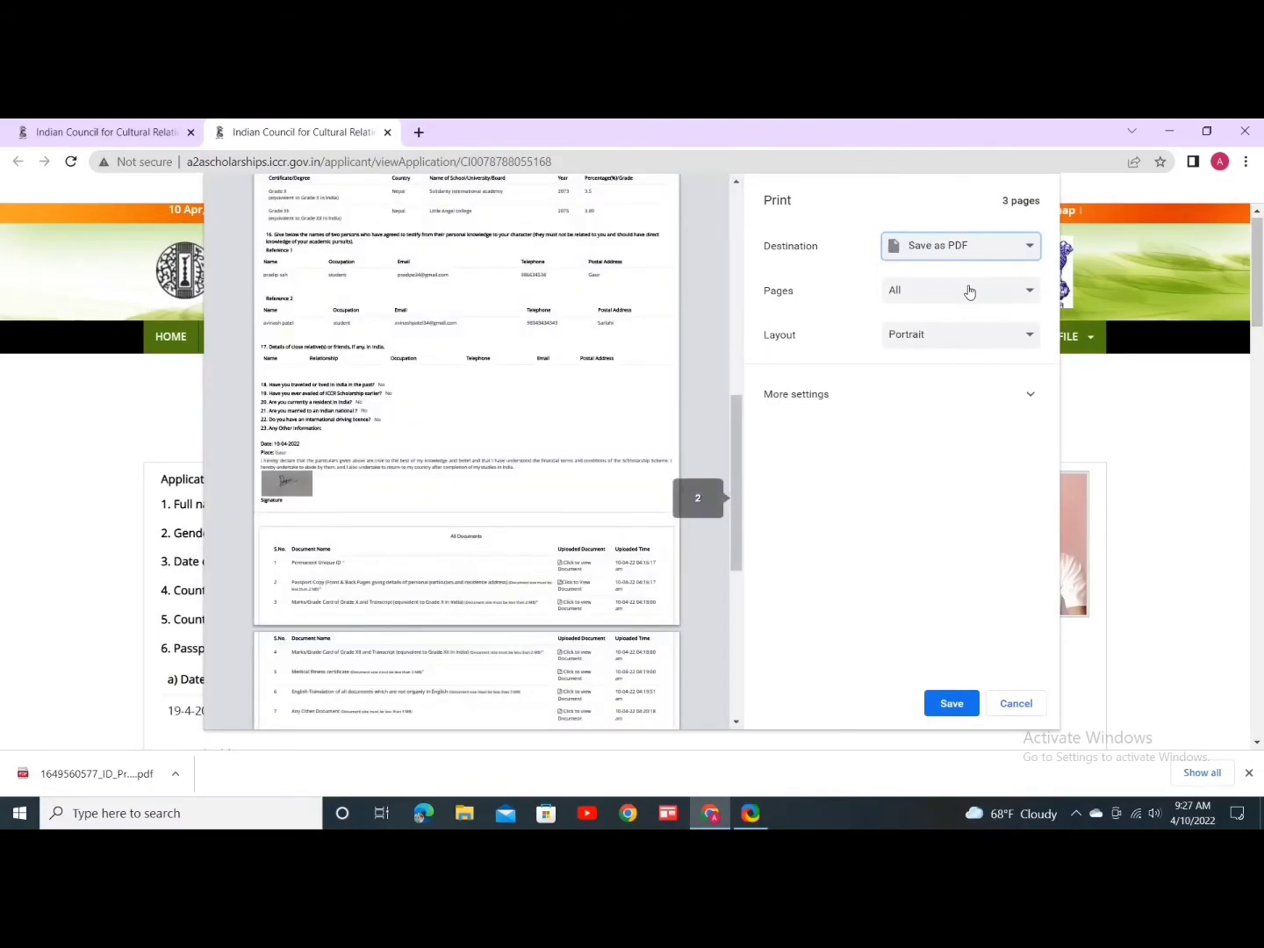
click(967, 288)
click(945, 313)
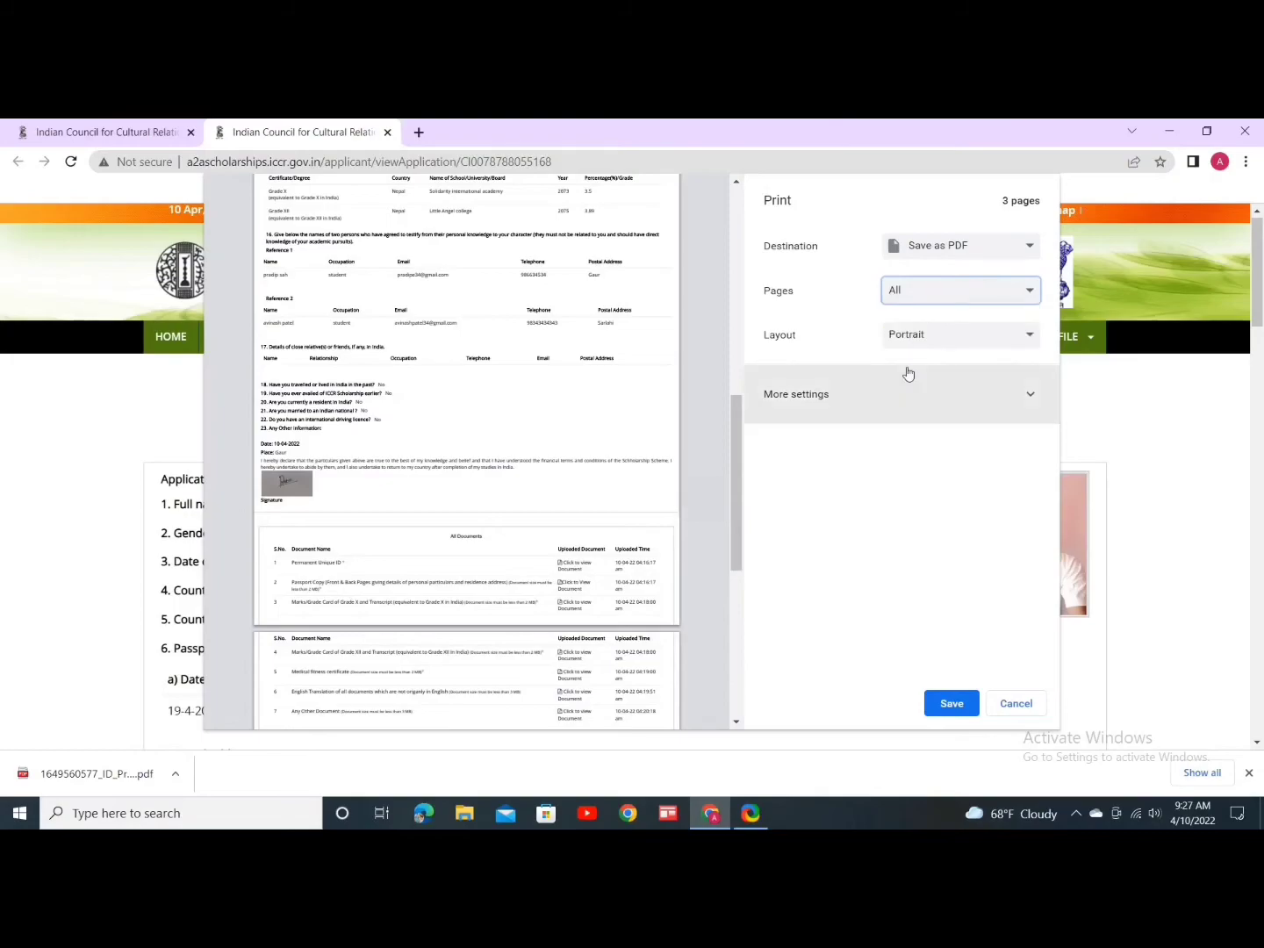
scroll(377, 523, down, 3)
scroll(383, 525, up, 10)
Step: Save the PDF to the Desktop as 'Indian Council for Cultural Relations, Government of India'
click(950, 704)
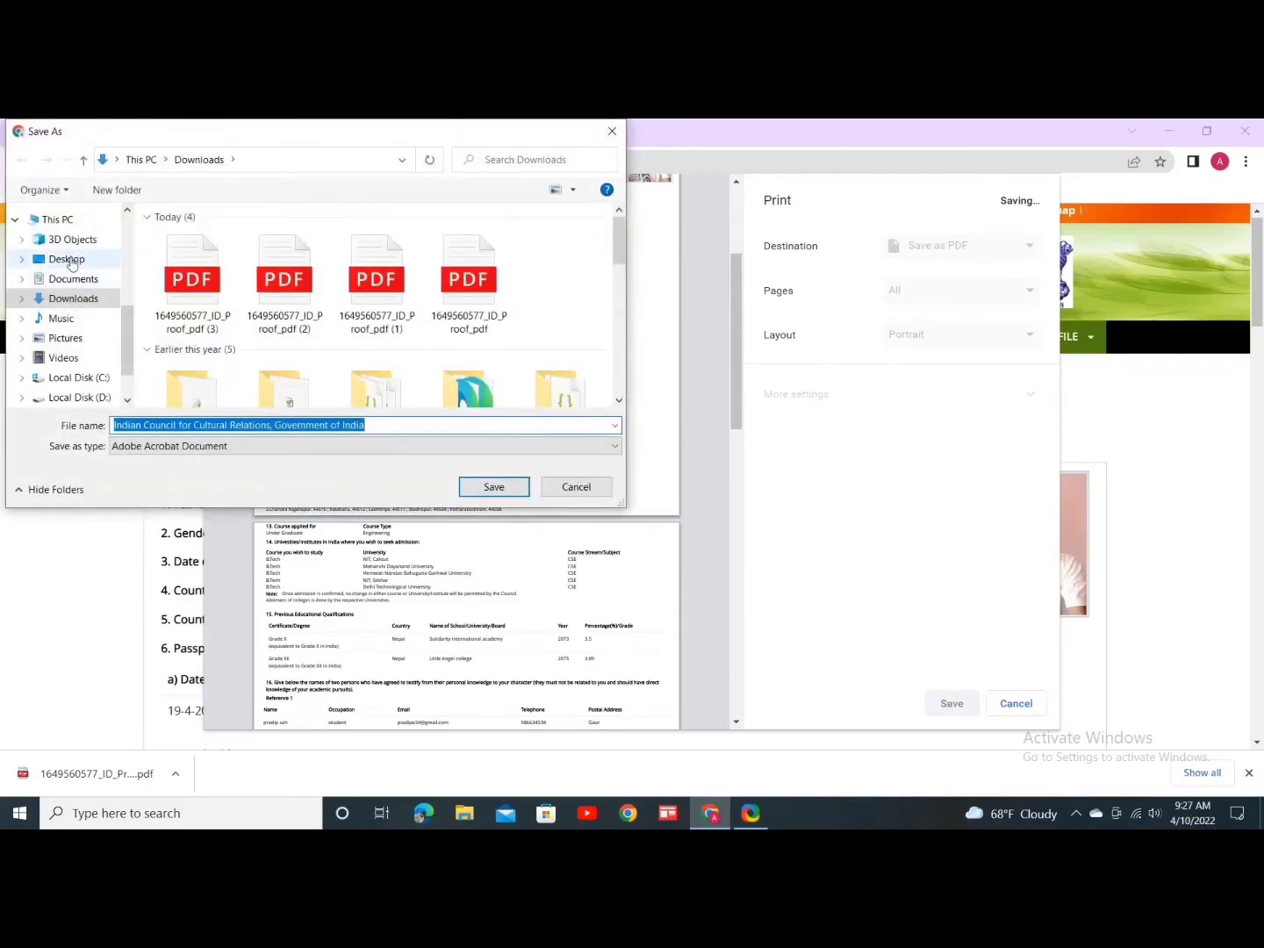
click(68, 260)
click(385, 426)
click(384, 426)
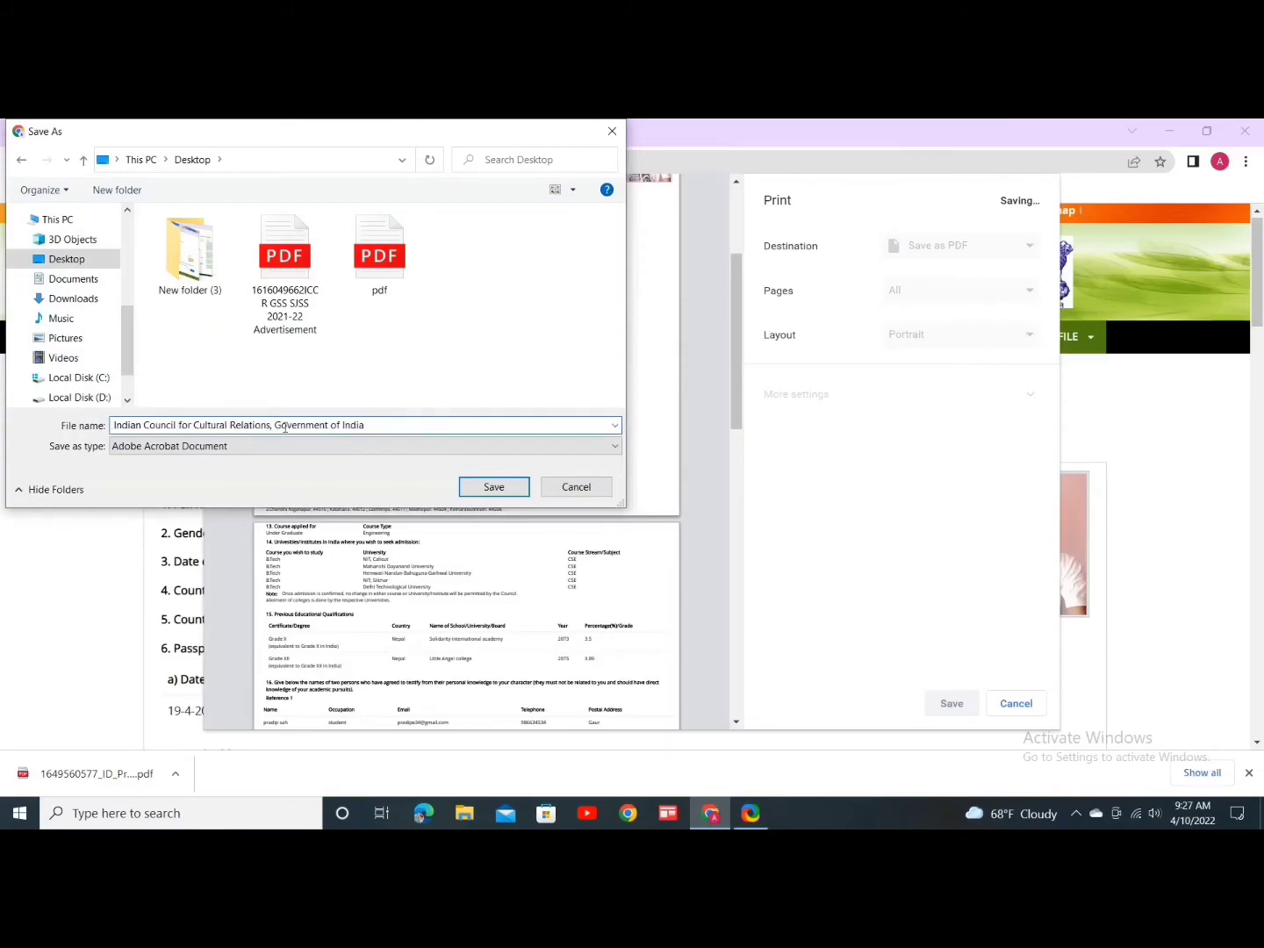
click(490, 488)
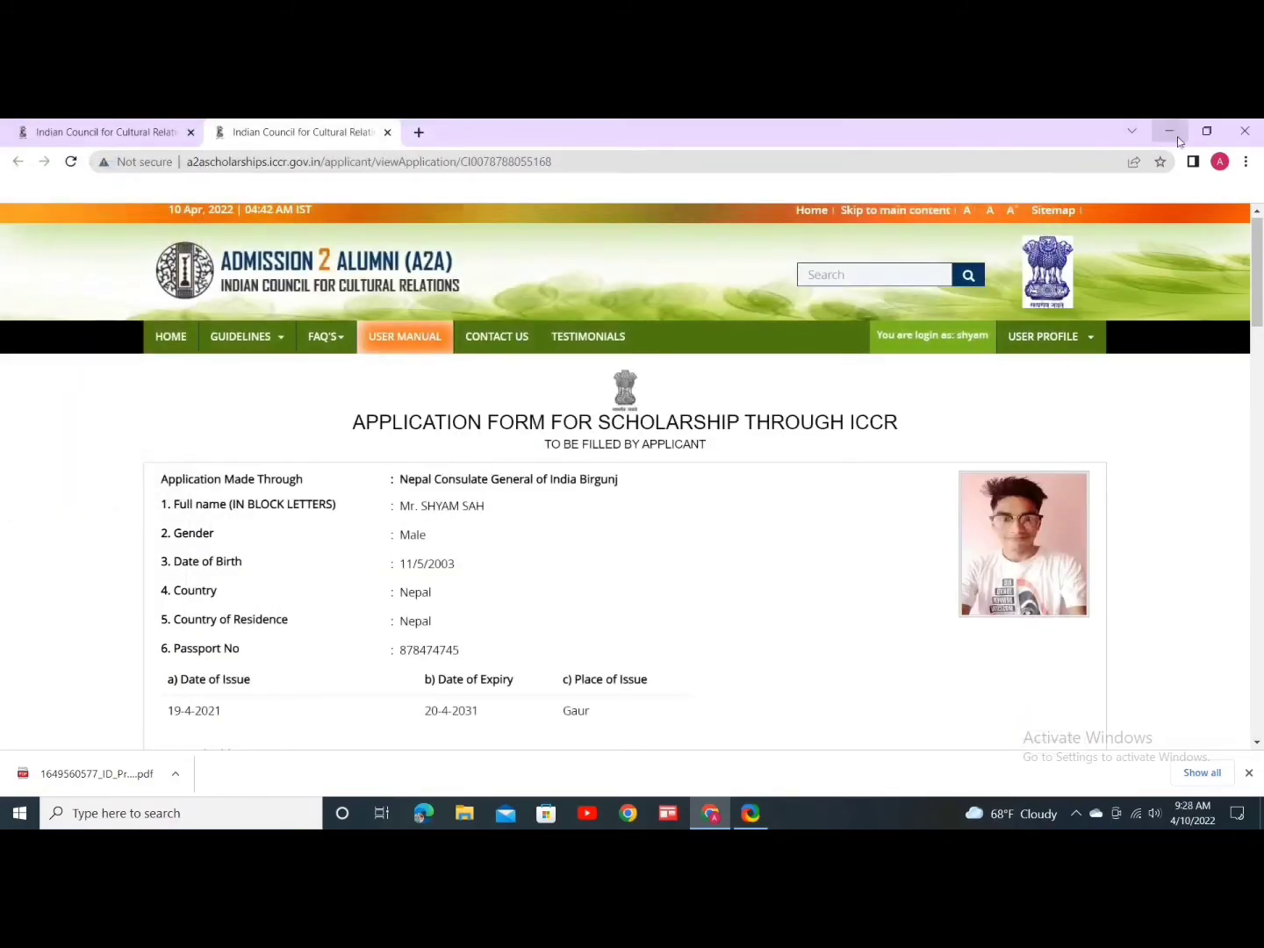
Step: Open the saved application PDF from the Desktop in Edge, check its three pages, then minimize it
click(1170, 131)
click(406, 163)
double_click(407, 163)
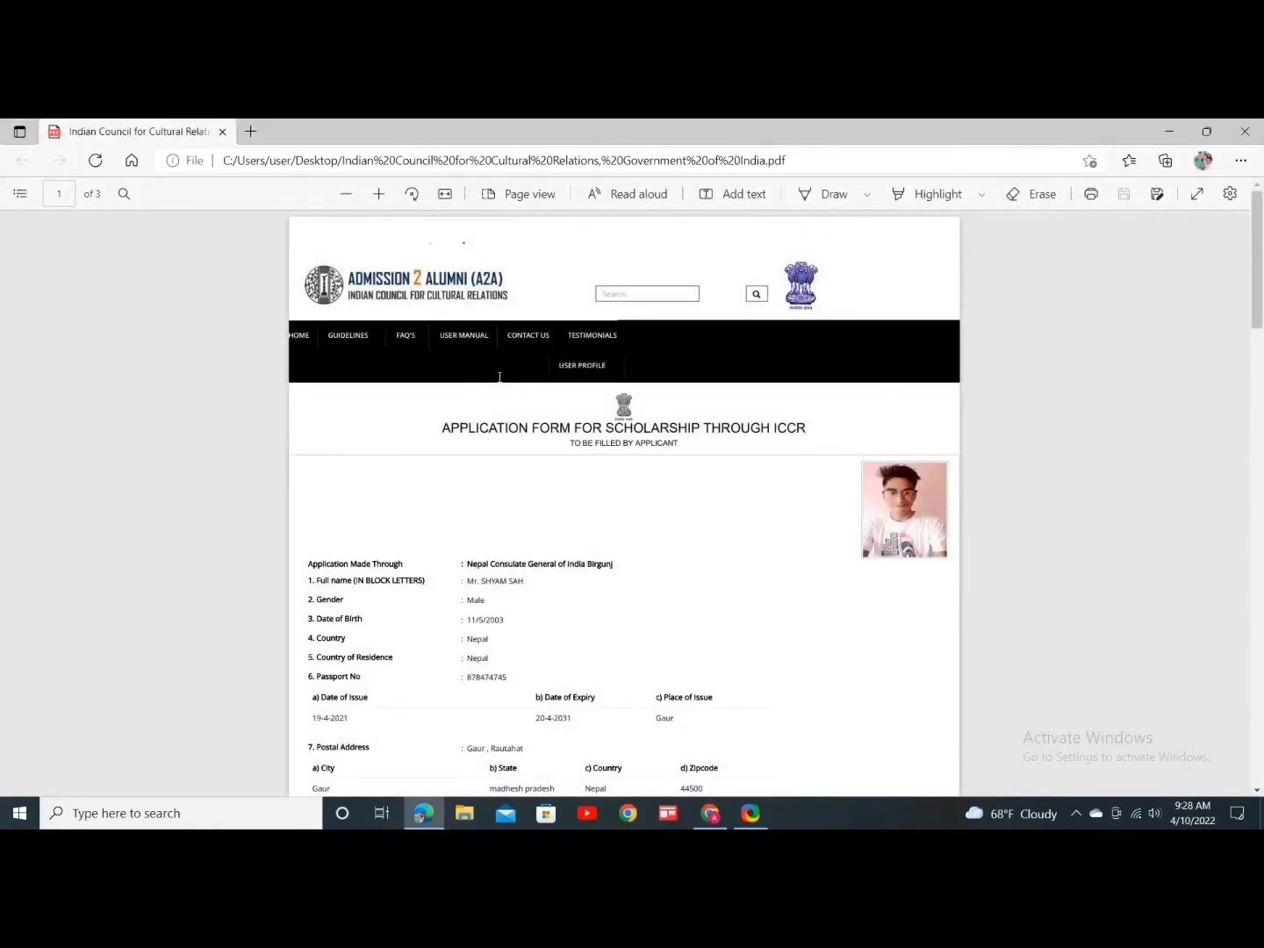
scroll(526, 412, down, 20)
scroll(540, 431, down, 3)
scroll(542, 432, up, 10)
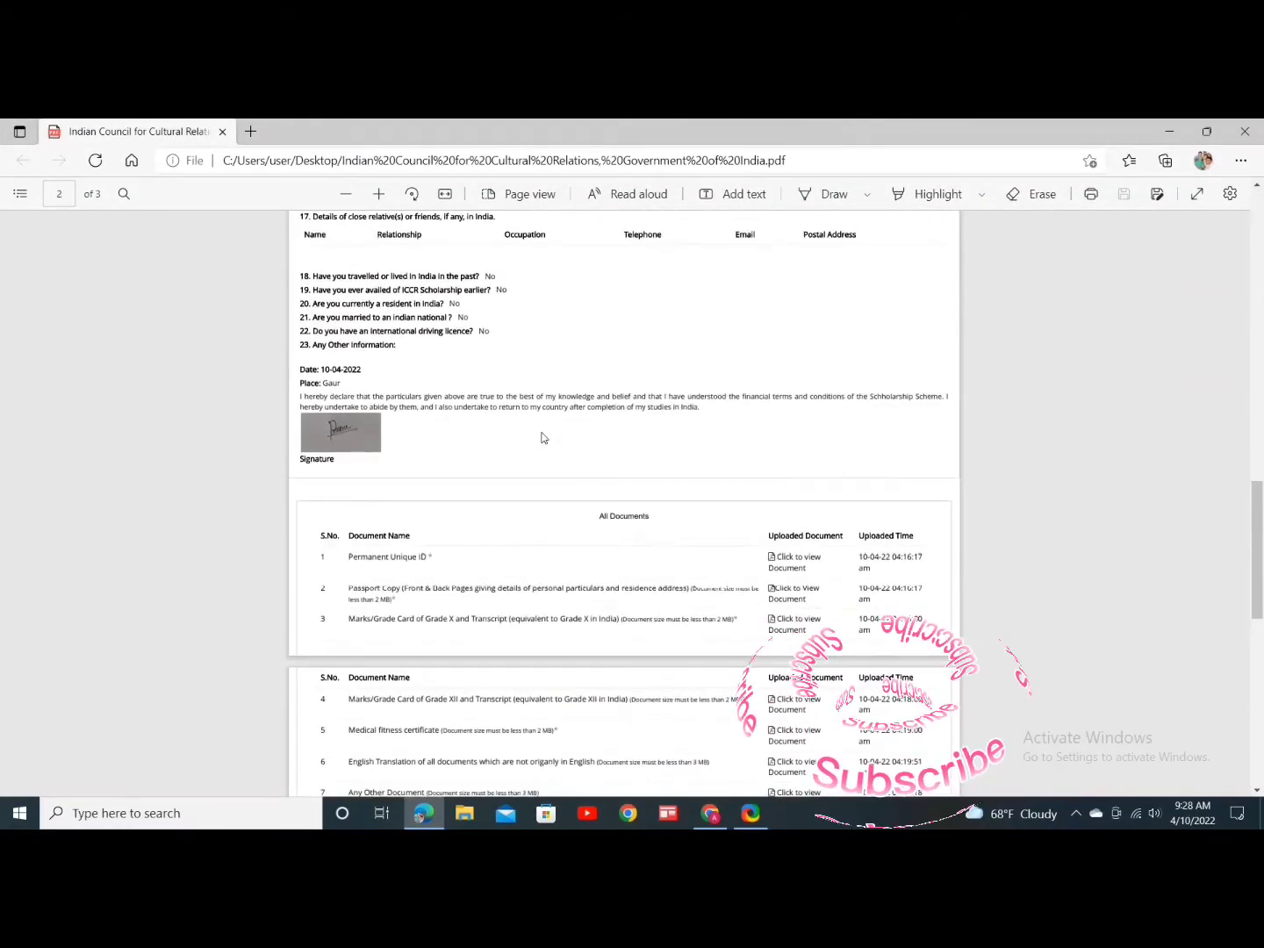
scroll(540, 437, up, 10)
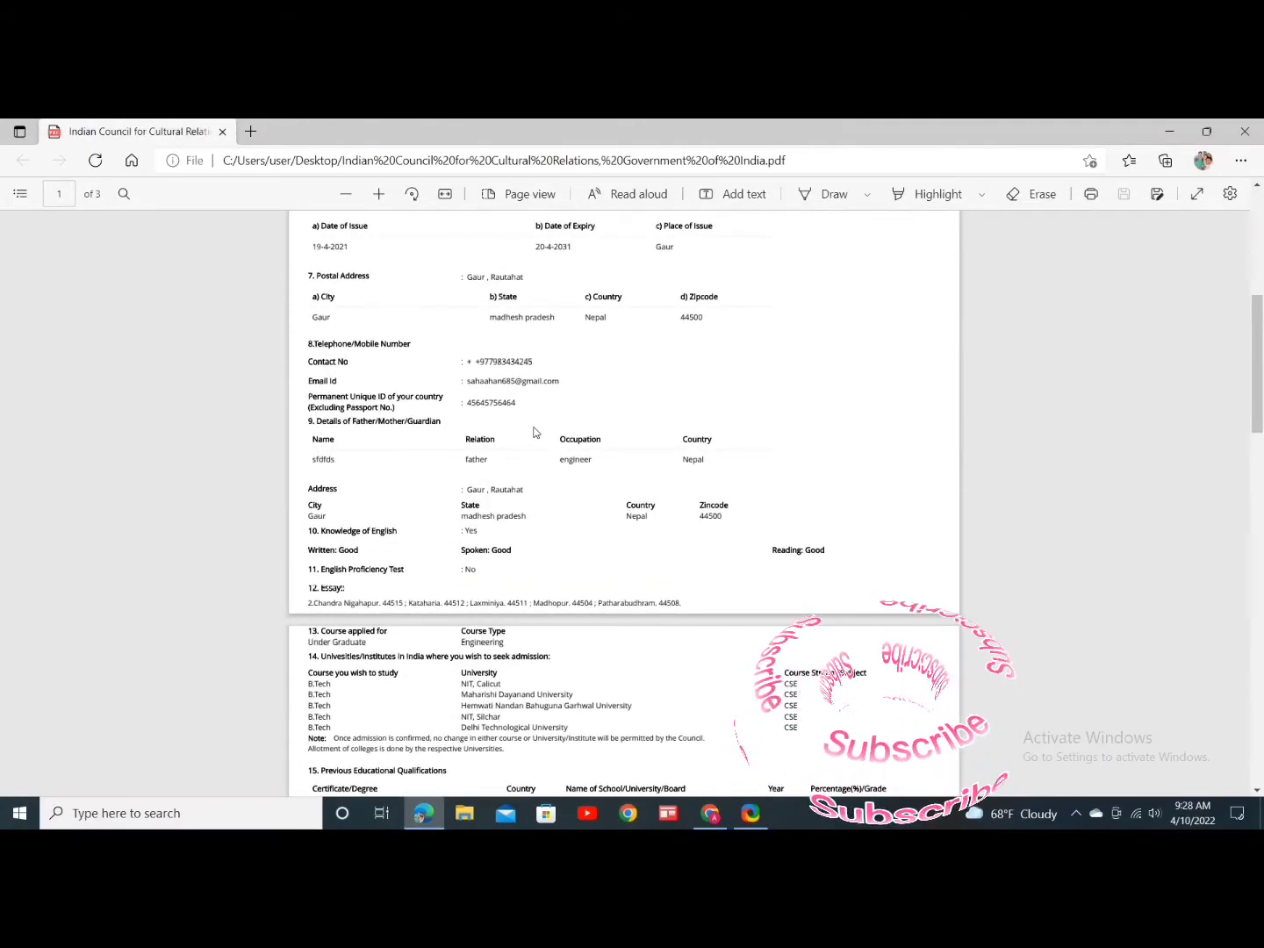
scroll(533, 432, up, 4)
scroll(542, 465, down, 15)
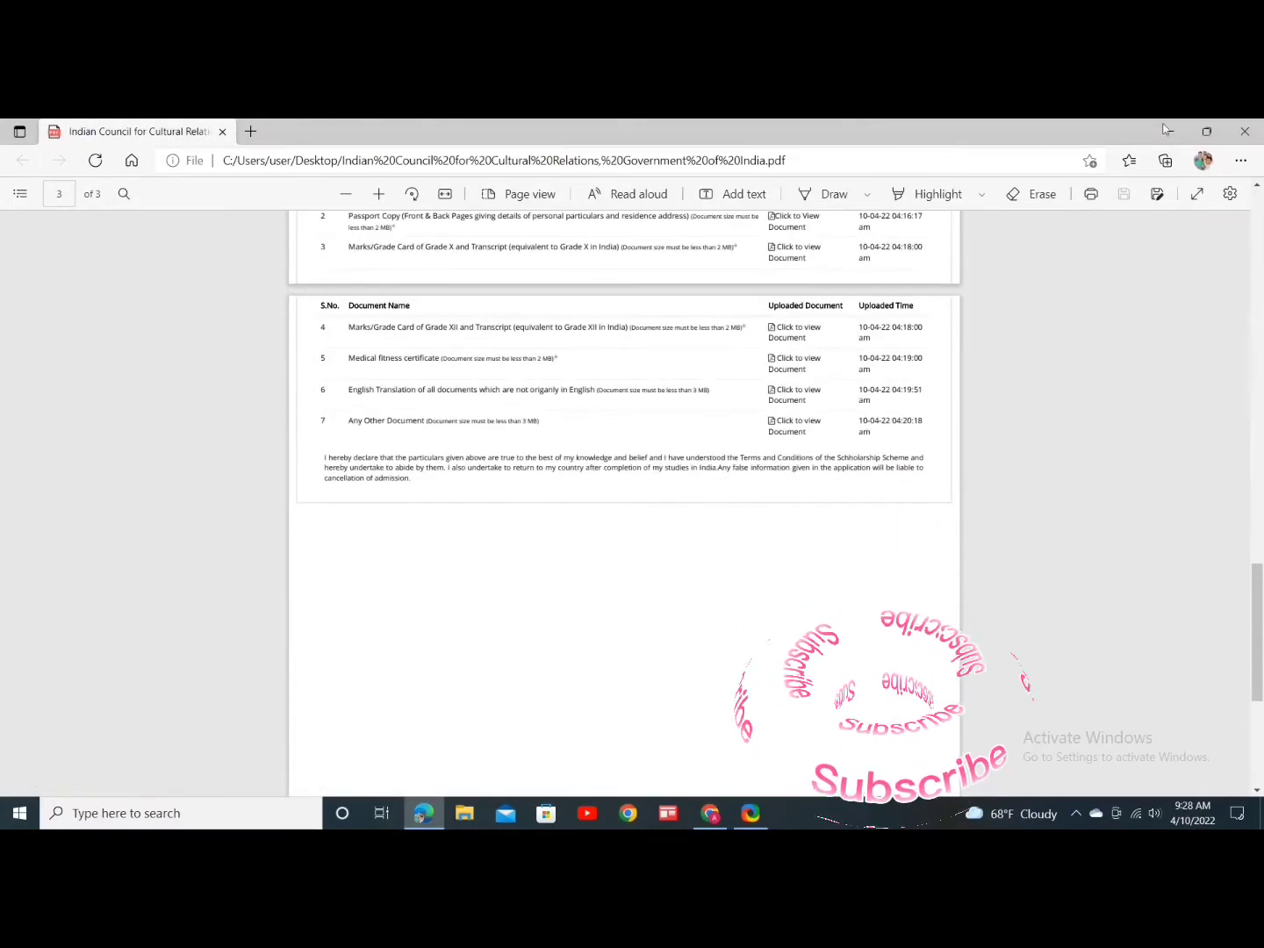
click(1167, 130)
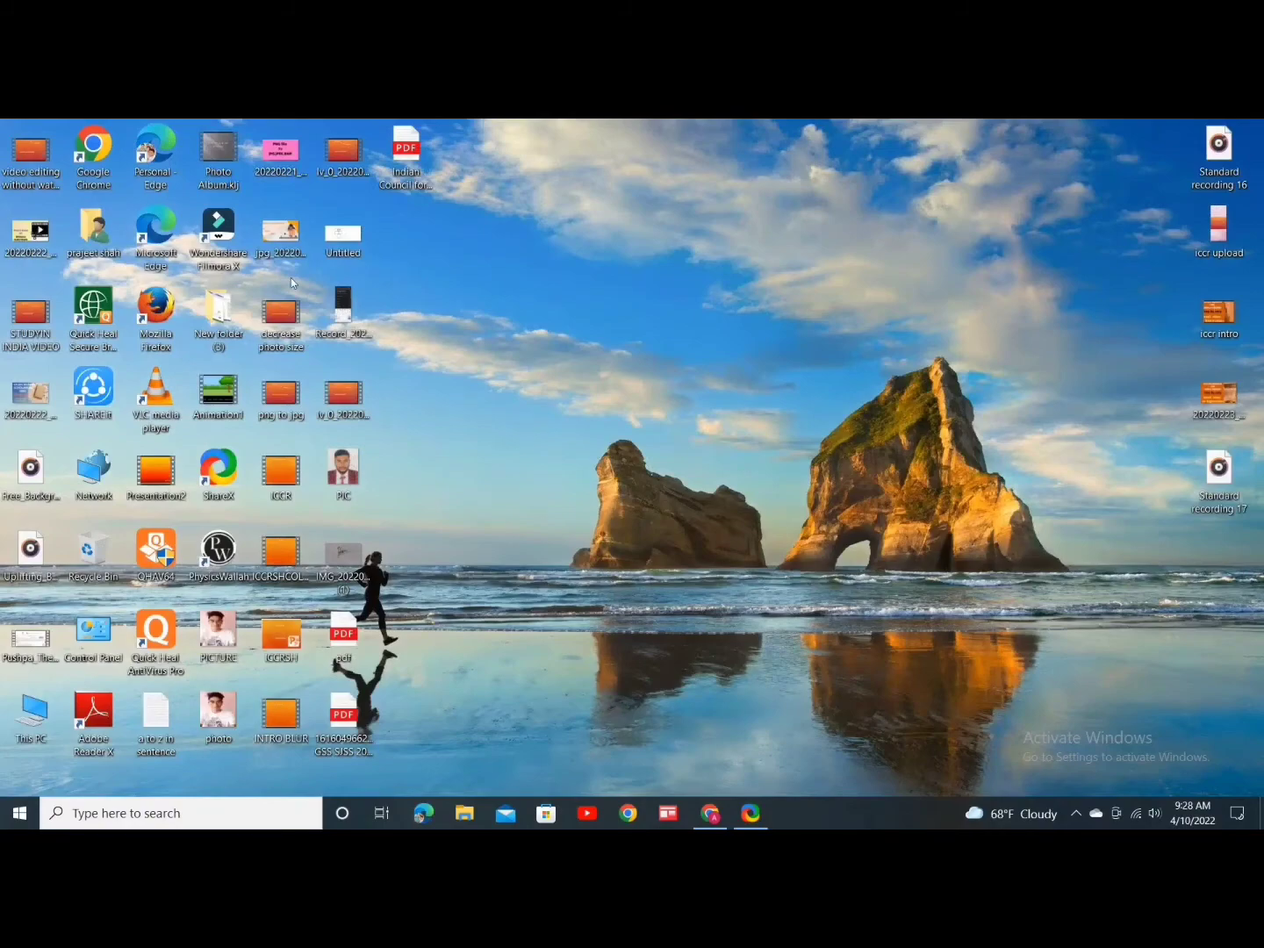